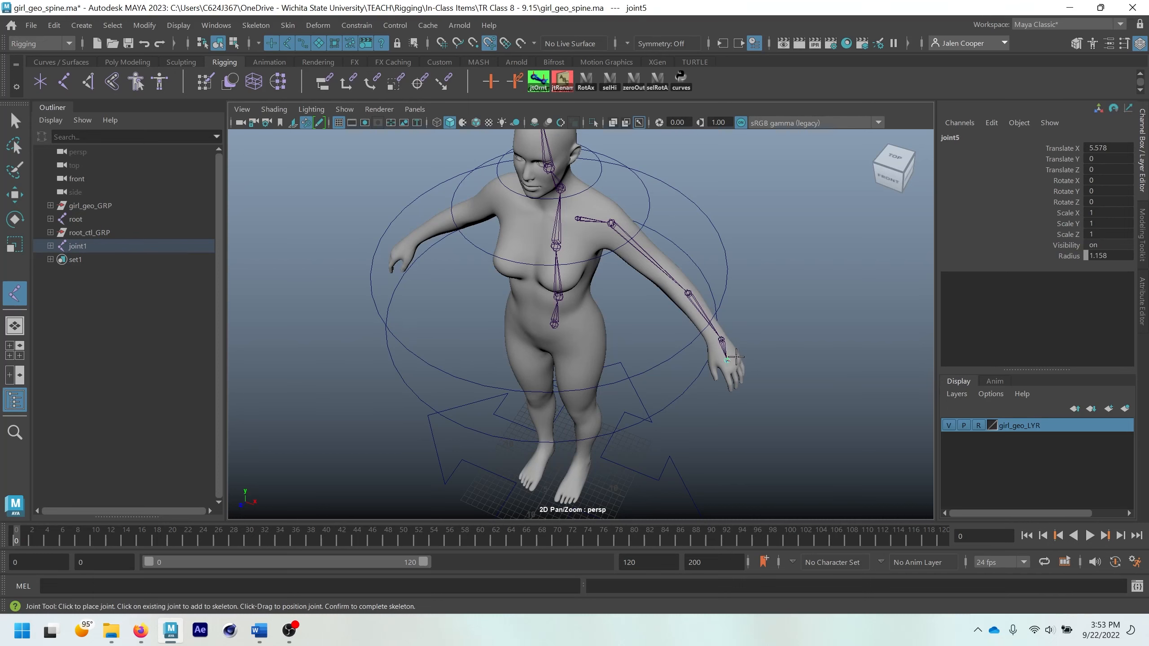
# Step: Inspect the arm joint chain around the body and delete the whole misplaced chain that starts at joint1
pyautogui.keyDown('alt'); pyautogui.moveTo(730, 360); pyautogui.dragTo(697, 339); pyautogui.keyUp('alt')
pyautogui.scroll(-4, 698, 338)
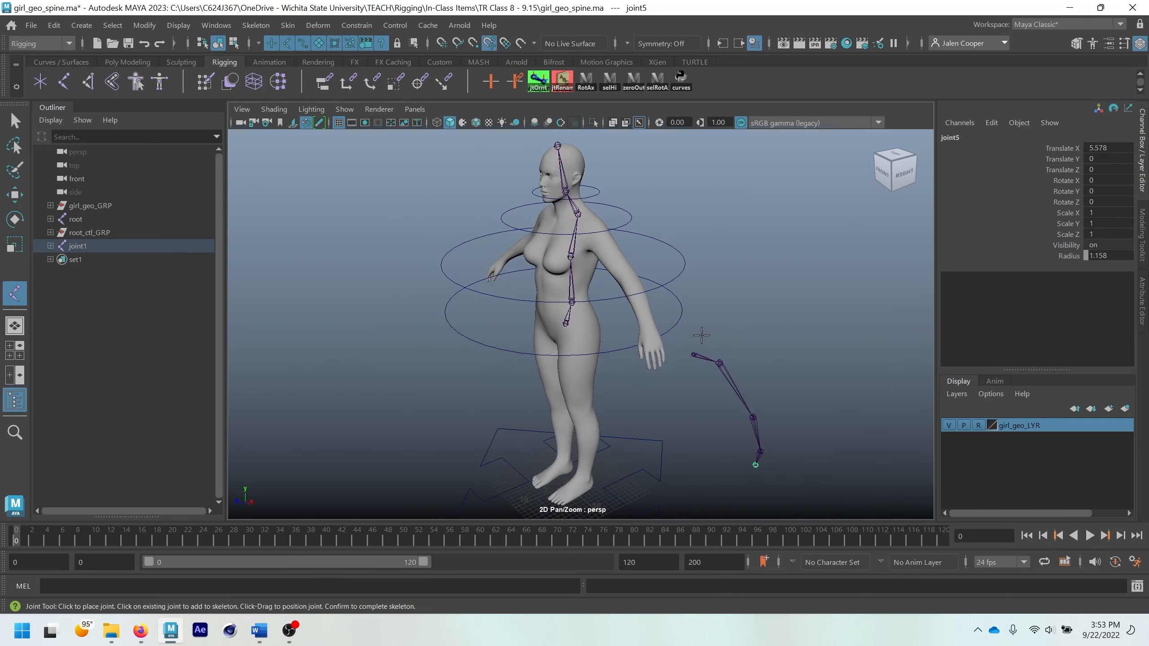
pyautogui.keyDown('alt'); pyautogui.moveTo(710, 366); pyautogui.dragTo(681, 338, button='middle'); pyautogui.keyUp('alt')
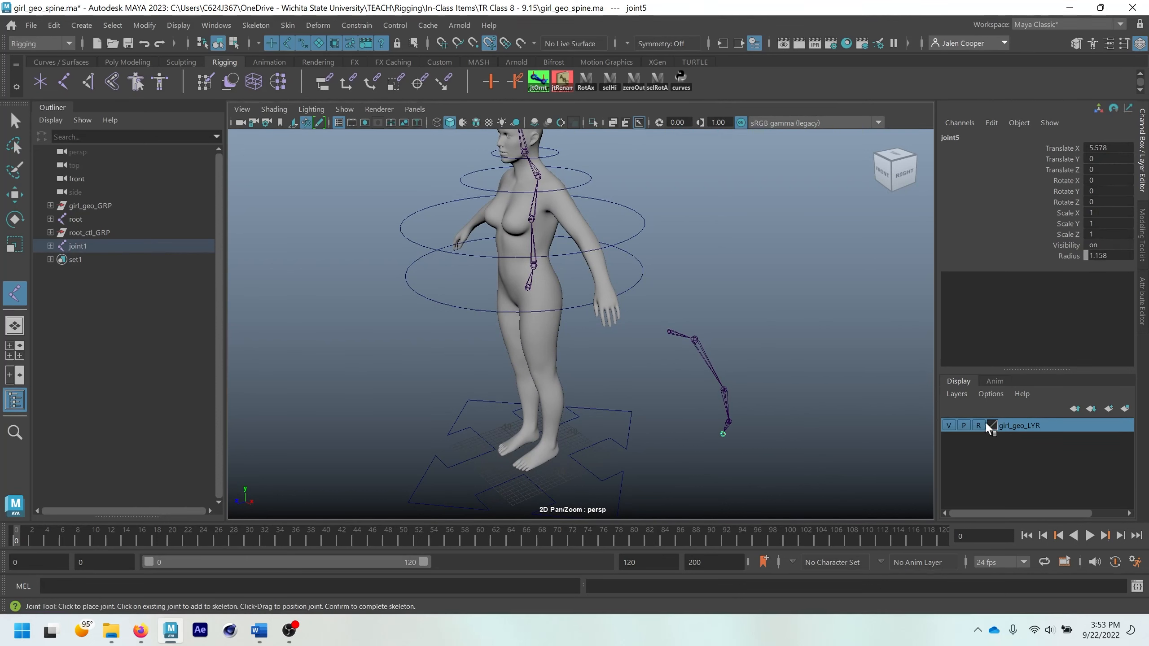
pyautogui.scroll(-2, 695, 329)
pyautogui.keyDown('alt'); pyautogui.moveTo(694, 329); pyautogui.dragTo(514, 299); pyautogui.keyUp('alt')
pyautogui.scroll(3, 564, 267)
pyautogui.keyDown('alt'); pyautogui.moveTo(623, 267); pyautogui.dragTo(620, 271); pyautogui.keyUp('alt')
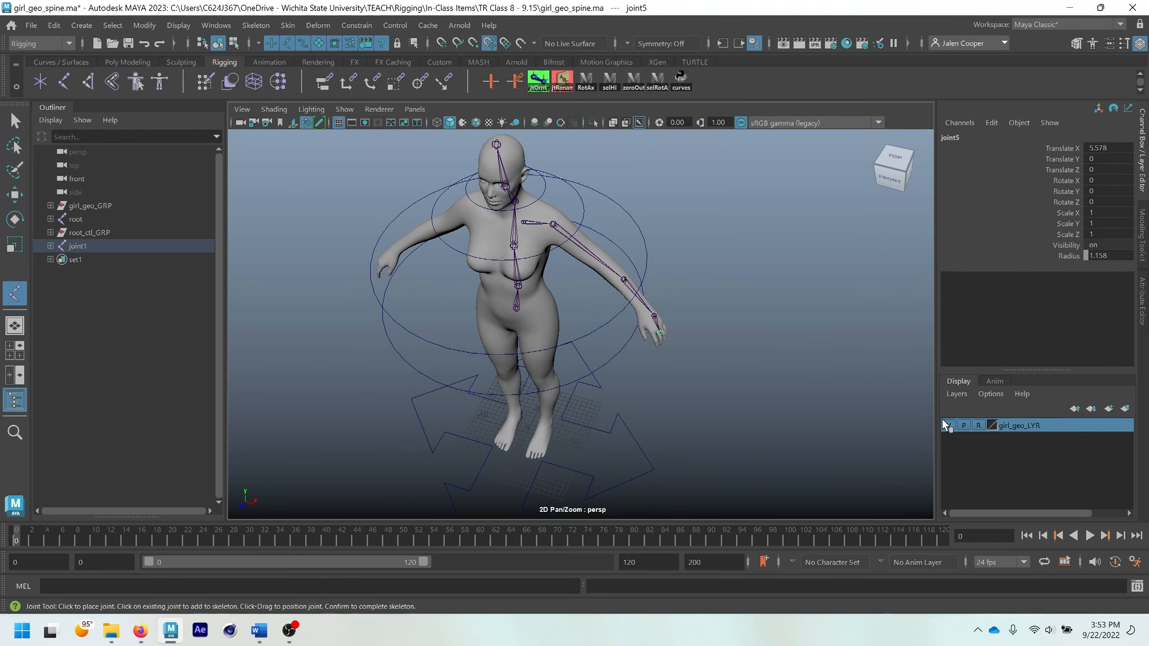
pyautogui.keyDown('alt'); pyautogui.moveTo(612, 323); pyautogui.dragTo(594, 306); pyautogui.keyUp('alt')
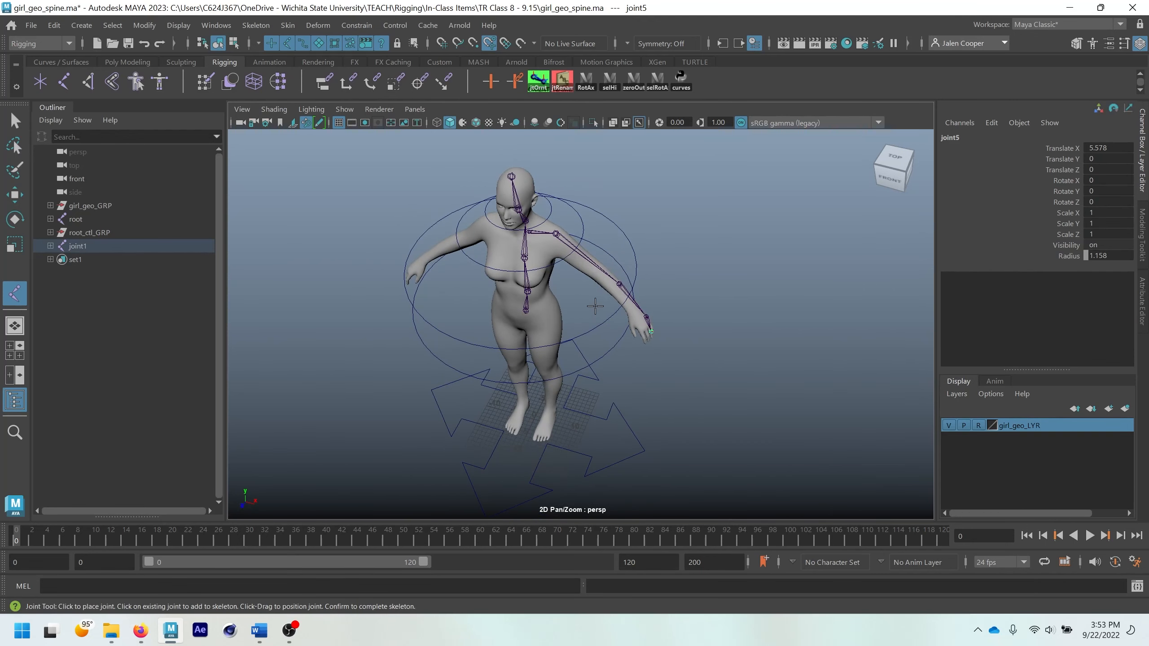
pyautogui.click(102, 244)
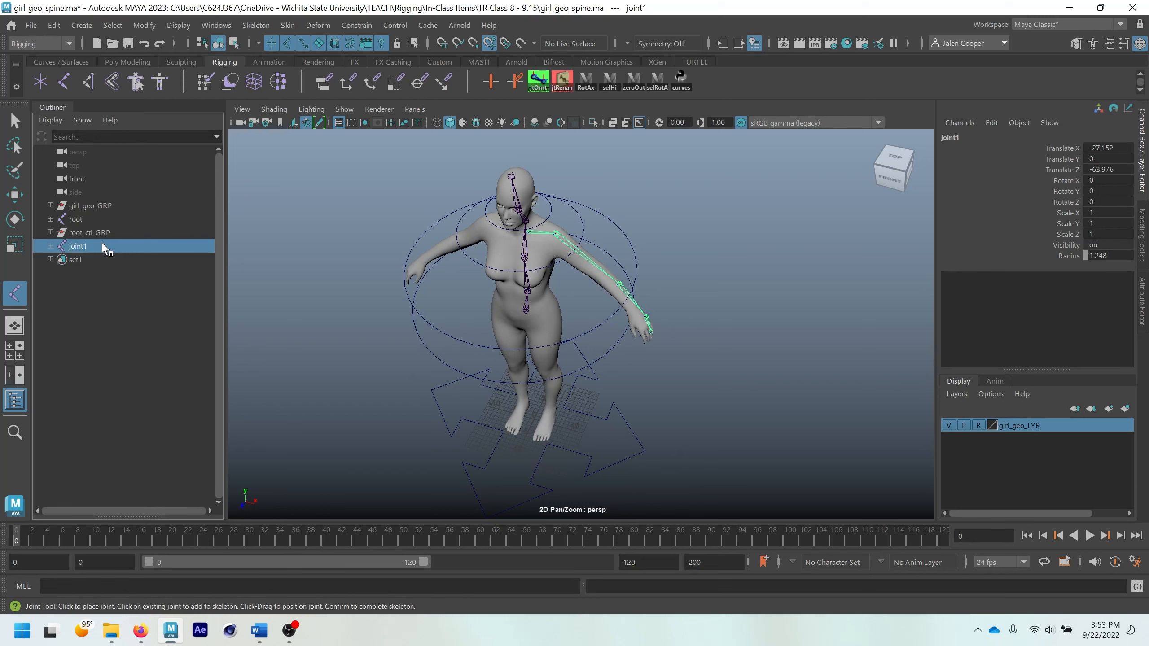
pyautogui.press('Delete')
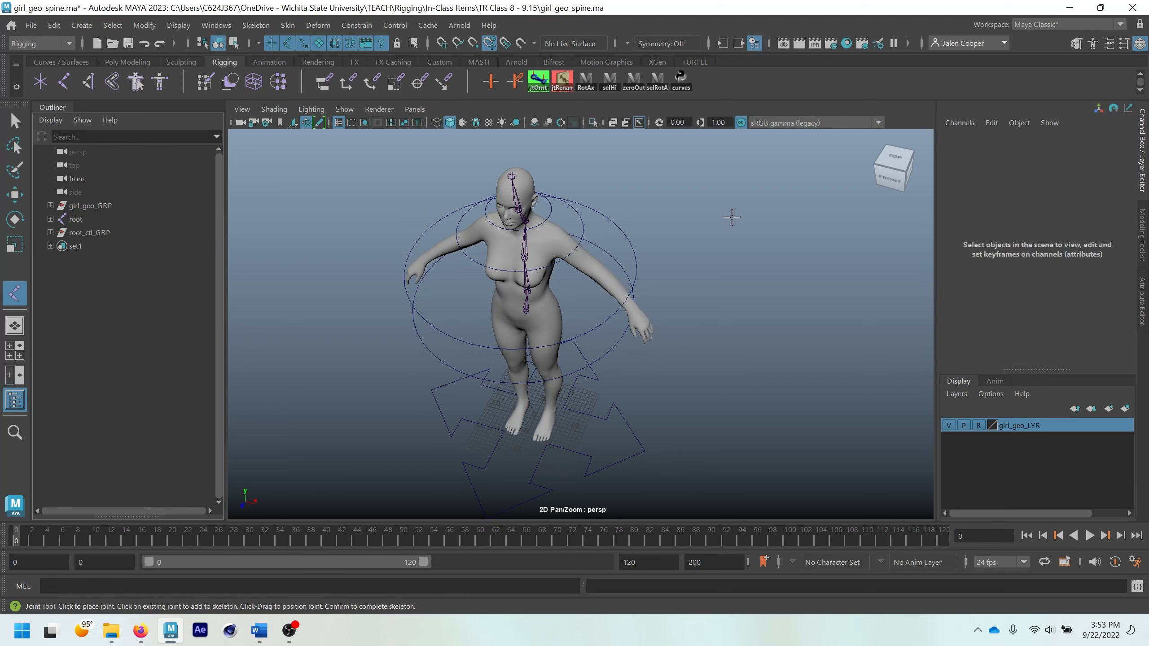
# Step: Switch the girl_geo_LYR display layer from reference to normal mode
pyautogui.click(978, 426)
pyautogui.click(977, 425)
pyautogui.scroll(5, 554, 215)
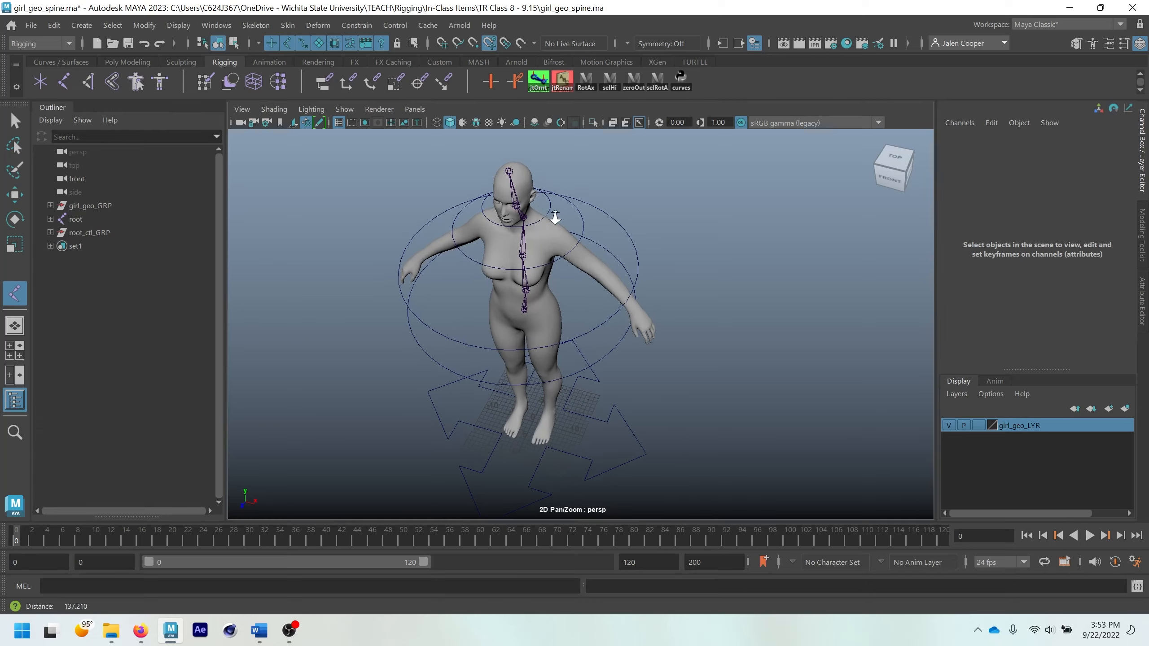
# Step: Place a clavicle joint beside the upper spine and a shoulder joint inside the character's left shoulder
pyautogui.keyDown('alt'); pyautogui.moveTo(533, 192); pyautogui.dragTo(583, 254, button='middle'); pyautogui.keyUp('alt')
pyautogui.keyDown('alt'); pyautogui.moveTo(545, 280); pyautogui.dragTo(531, 225); pyautogui.keyUp('alt')
pyautogui.scroll(1, 531, 225)
pyautogui.scroll(3, 531, 225)
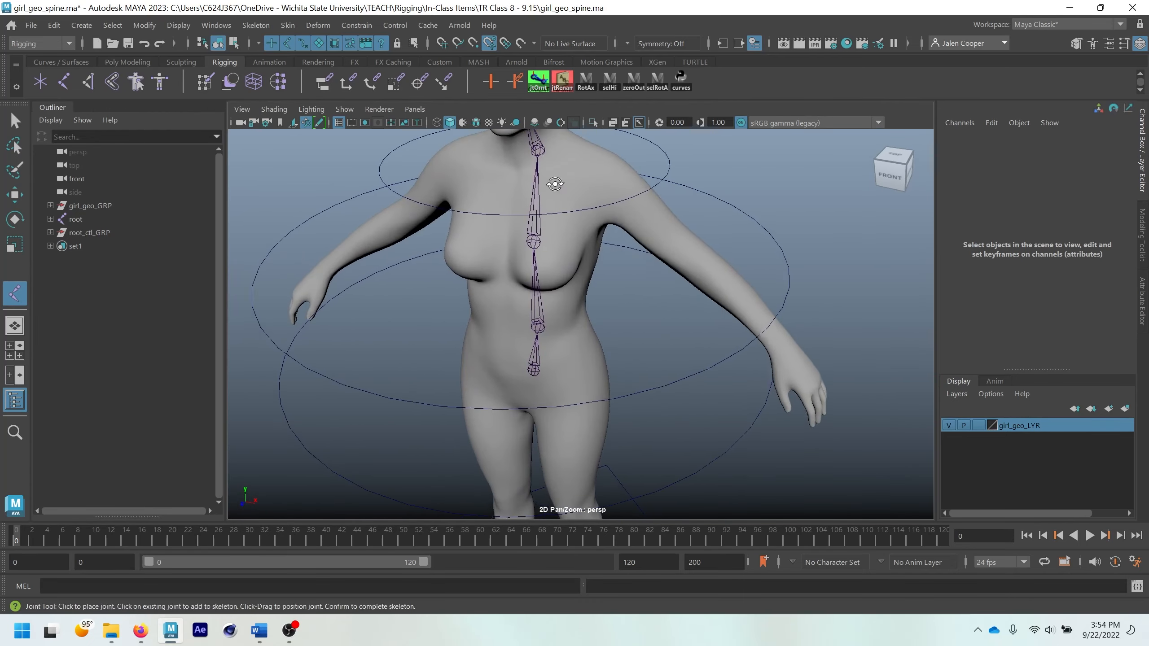
pyautogui.keyDown('alt'); pyautogui.moveTo(551, 183); pyautogui.dragTo(576, 194); pyautogui.keyUp('alt')
pyautogui.keyDown('alt'); pyautogui.moveTo(590, 244); pyautogui.dragTo(594, 260, button='middle'); pyautogui.keyUp('alt')
pyautogui.scroll(3, 657, 277)
pyautogui.keyDown('alt'); pyautogui.moveTo(656, 277); pyautogui.dragTo(643, 271); pyautogui.keyUp('alt')
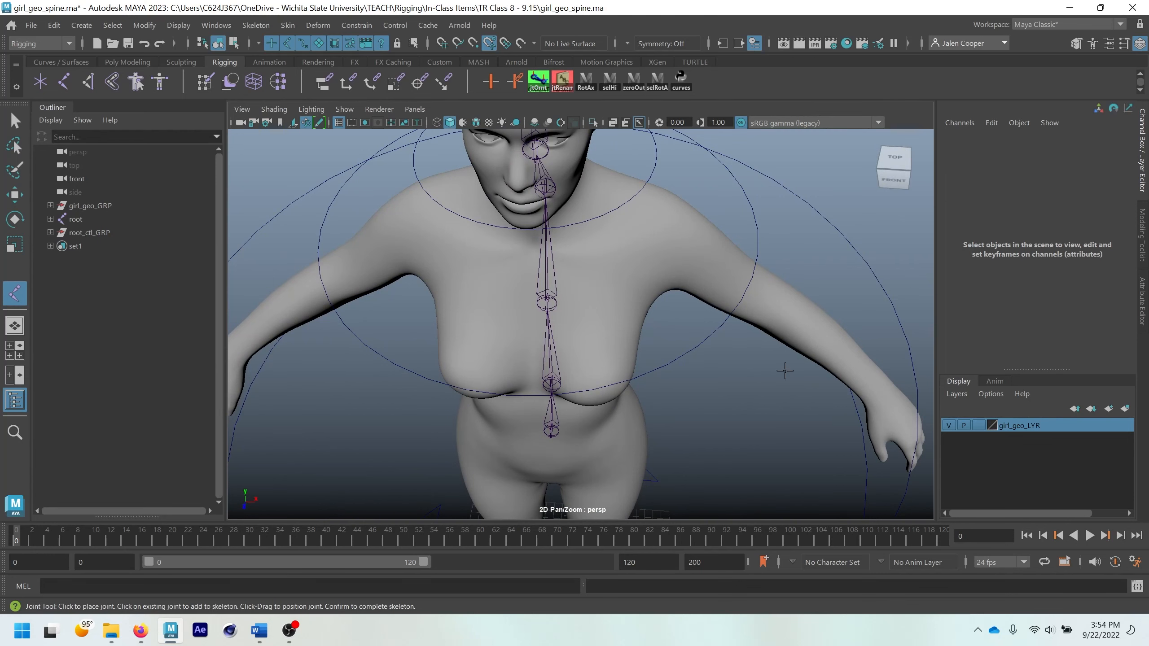
pyautogui.click(565, 258)
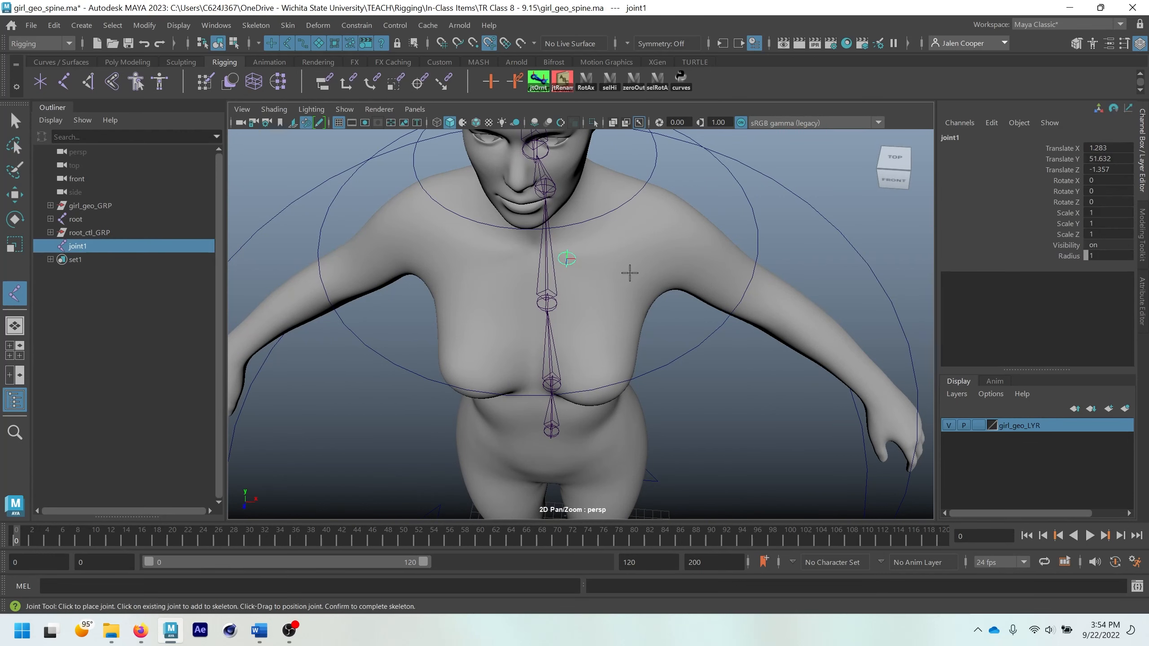
pyautogui.keyDown('alt'); pyautogui.moveTo(630, 273); pyautogui.dragTo(619, 239); pyautogui.keyUp('alt')
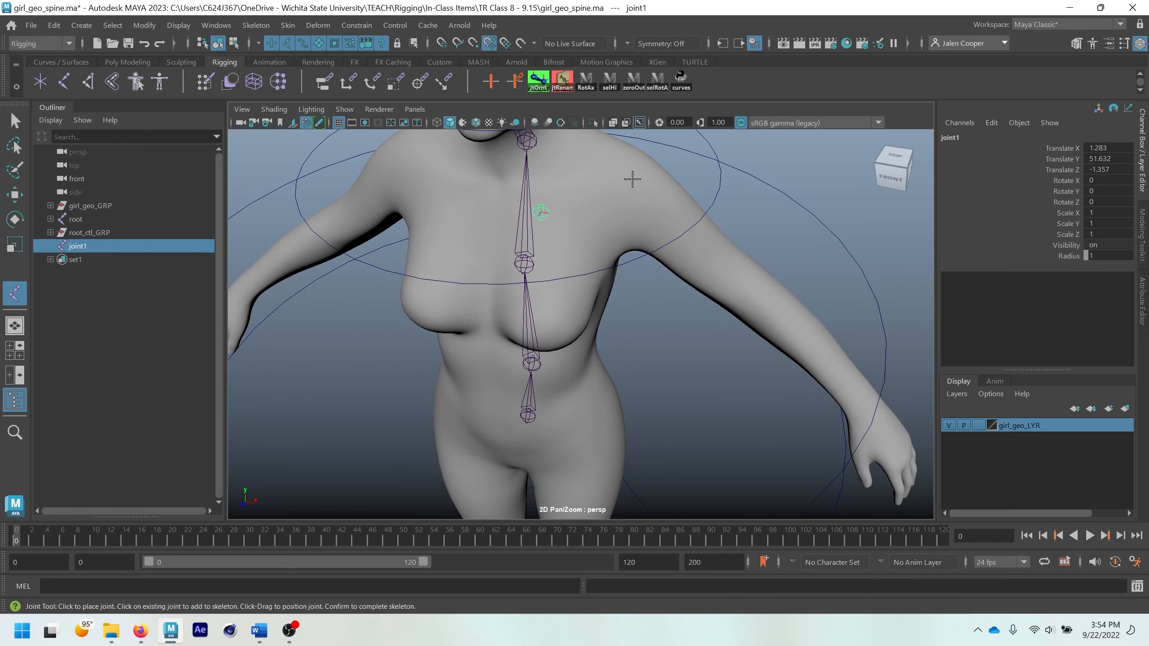
pyautogui.click(632, 179)
# Step: Add elbow, wrist and hand joints along the character's left arm and complete the chain
pyautogui.keyDown('alt'); pyautogui.moveTo(692, 244); pyautogui.dragTo(606, 334); pyautogui.keyUp('alt')
pyautogui.click(712, 248)
pyautogui.keyDown('alt'); pyautogui.moveTo(605, 335); pyautogui.dragTo(679, 219, button='middle'); pyautogui.keyUp('alt')
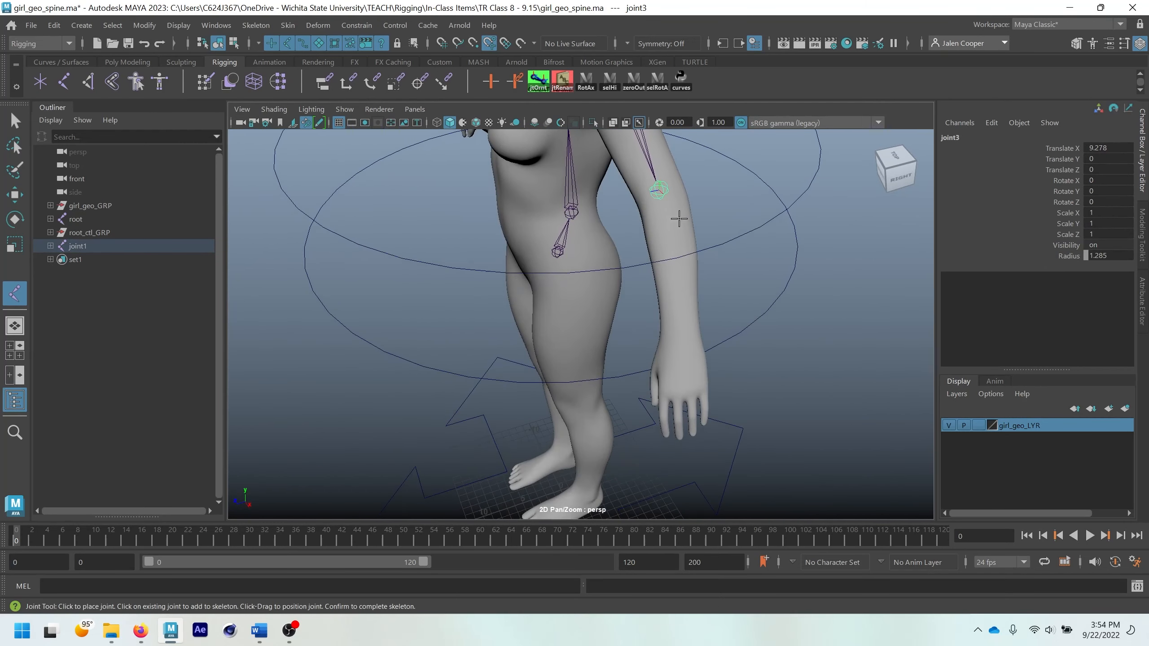
pyautogui.click(679, 333)
pyautogui.click(686, 365)
pyautogui.keyDown('alt'); pyautogui.moveTo(685, 364); pyautogui.dragTo(714, 359); pyautogui.keyUp('alt')
pyautogui.scroll(-4, 751, 262)
pyautogui.keyDown('alt'); pyautogui.moveTo(691, 230); pyautogui.dragTo(684, 260, button='middle'); pyautogui.keyUp('alt')
pyautogui.keyDown('alt'); pyautogui.moveTo(677, 264); pyautogui.dragTo(704, 276); pyautogui.keyUp('alt')
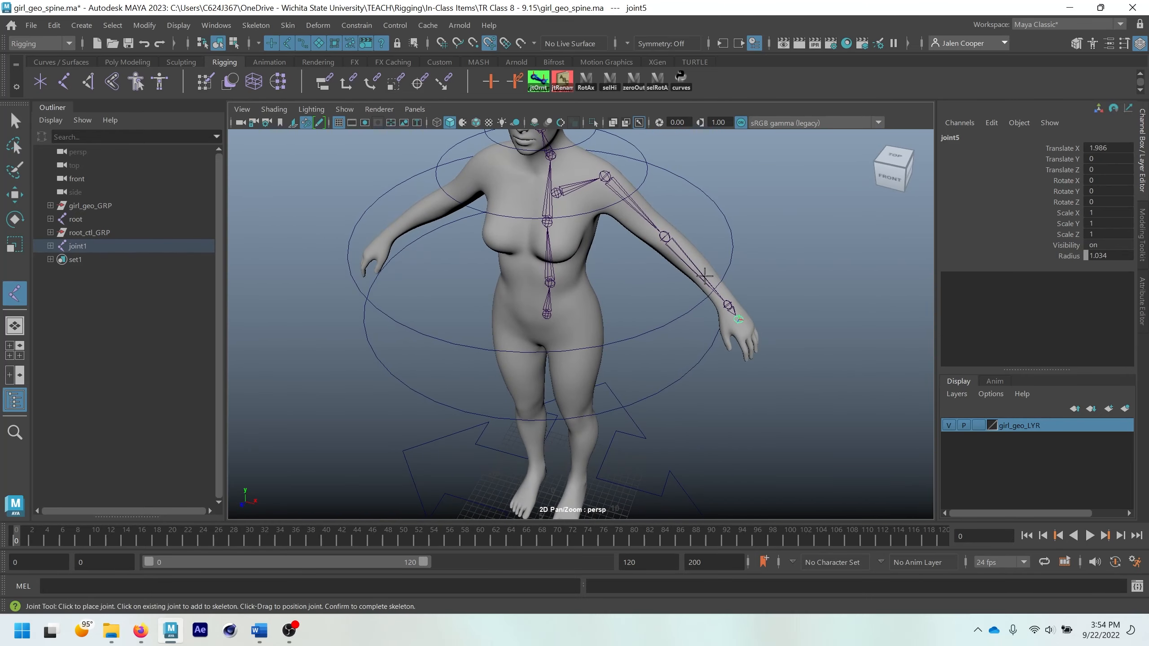
pyautogui.press('Return')
# Step: Examine the new left arm joint chain from several angles to check its placement inside the mesh
pyautogui.press('e')
pyautogui.click(762, 231)
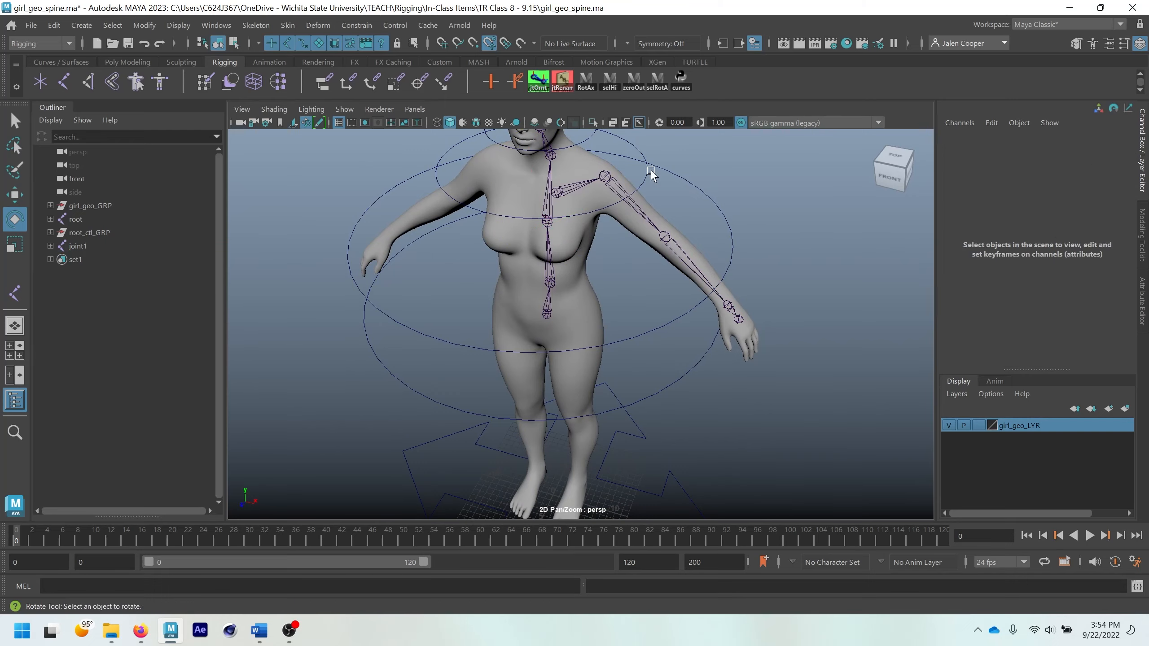
pyautogui.keyDown('alt'); pyautogui.moveTo(586, 166); pyautogui.dragTo(573, 201, button='middle'); pyautogui.keyUp('alt')
pyautogui.keyDown('alt'); pyautogui.moveTo(557, 221); pyautogui.dragTo(608, 187, button='right'); pyautogui.keyUp('alt')
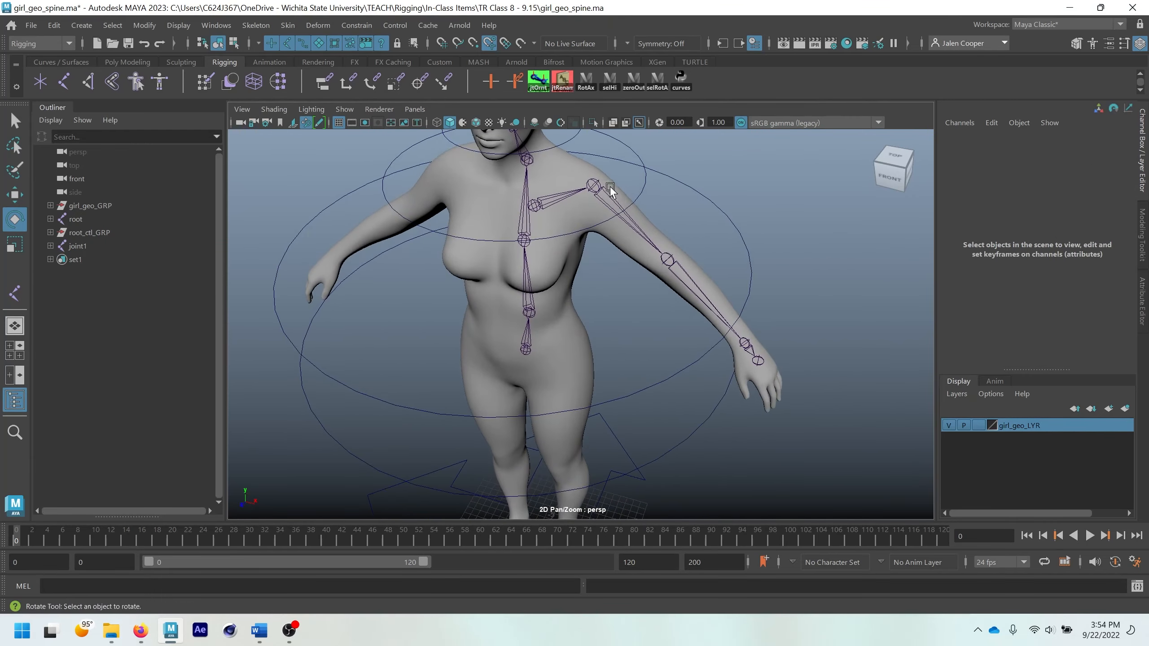
pyautogui.moveTo(604, 192)
pyautogui.keyDown('alt'); pyautogui.mouseDown()
pyautogui.moveTo(535, 208)
pyautogui.moveTo(599, 192)
pyautogui.mouseUp(); pyautogui.keyUp('alt')
pyautogui.keyDown('alt'); pyautogui.moveTo(600, 192); pyautogui.dragTo(570, 222, button='right'); pyautogui.keyUp('alt')
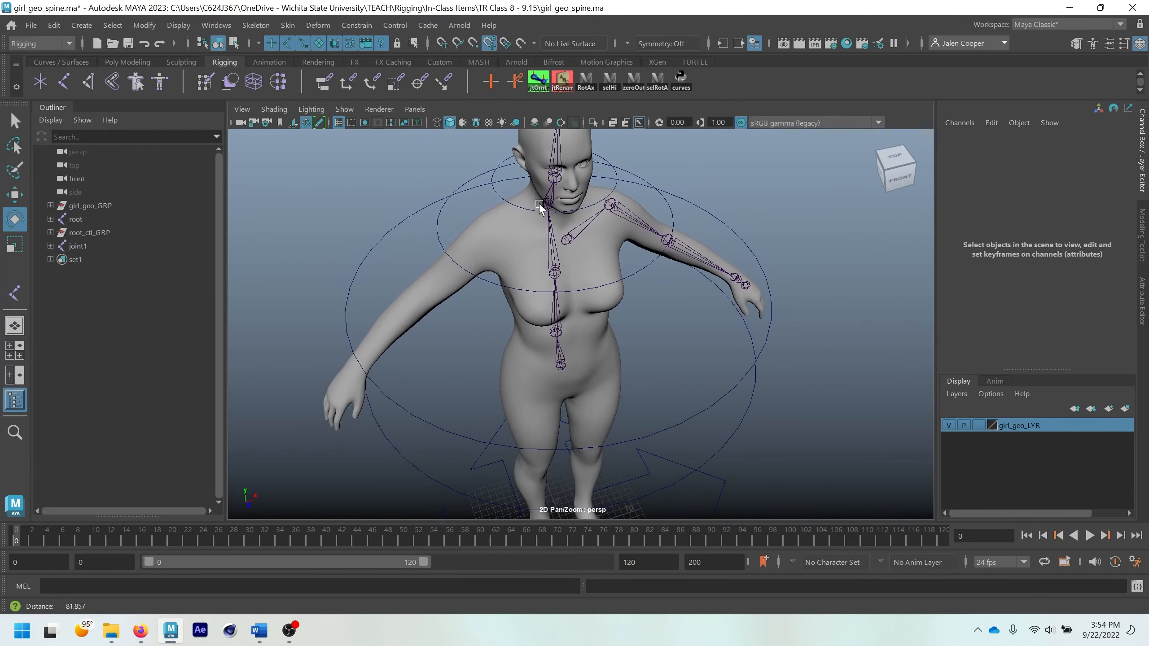
pyautogui.keyDown('alt'); pyautogui.moveTo(665, 231); pyautogui.dragTo(614, 228); pyautogui.keyUp('alt')
pyautogui.keyDown('alt'); pyautogui.moveTo(614, 227); pyautogui.dragTo(624, 207, button='right'); pyautogui.keyUp('alt')
pyautogui.keyDown('alt'); pyautogui.moveTo(623, 204); pyautogui.dragTo(572, 174); pyautogui.keyUp('alt')
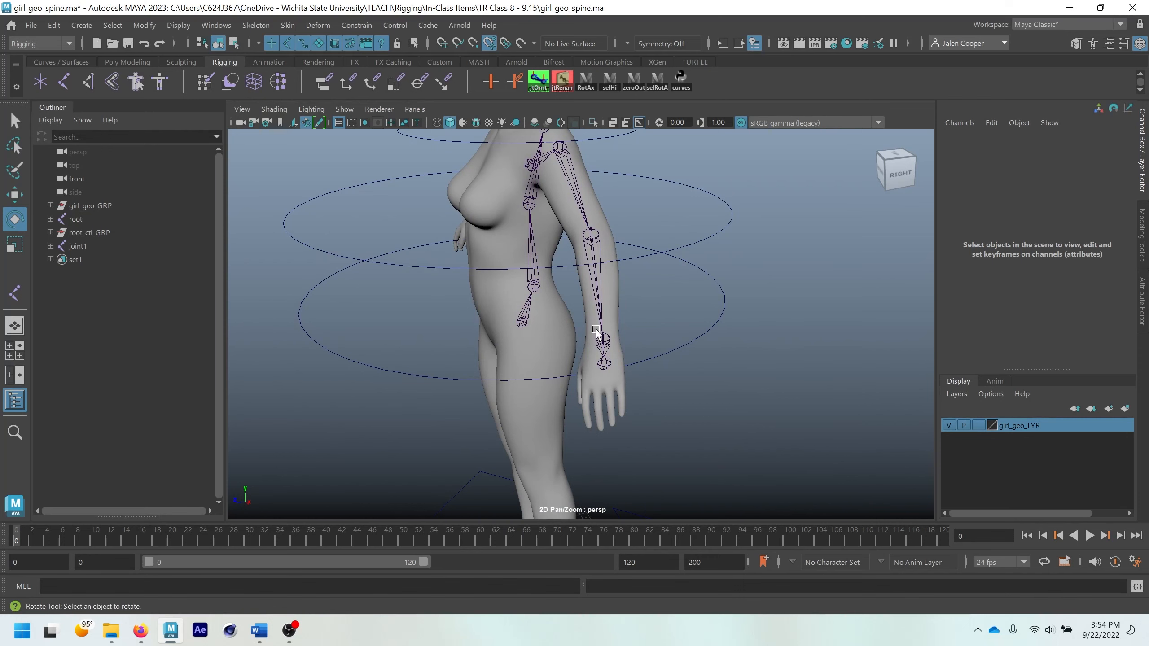
# Step: Select the left elbow joint with the Rotate tool, examine its orientation and the forearm, and clear the selection
pyautogui.click(580, 193)
pyautogui.click(591, 236)
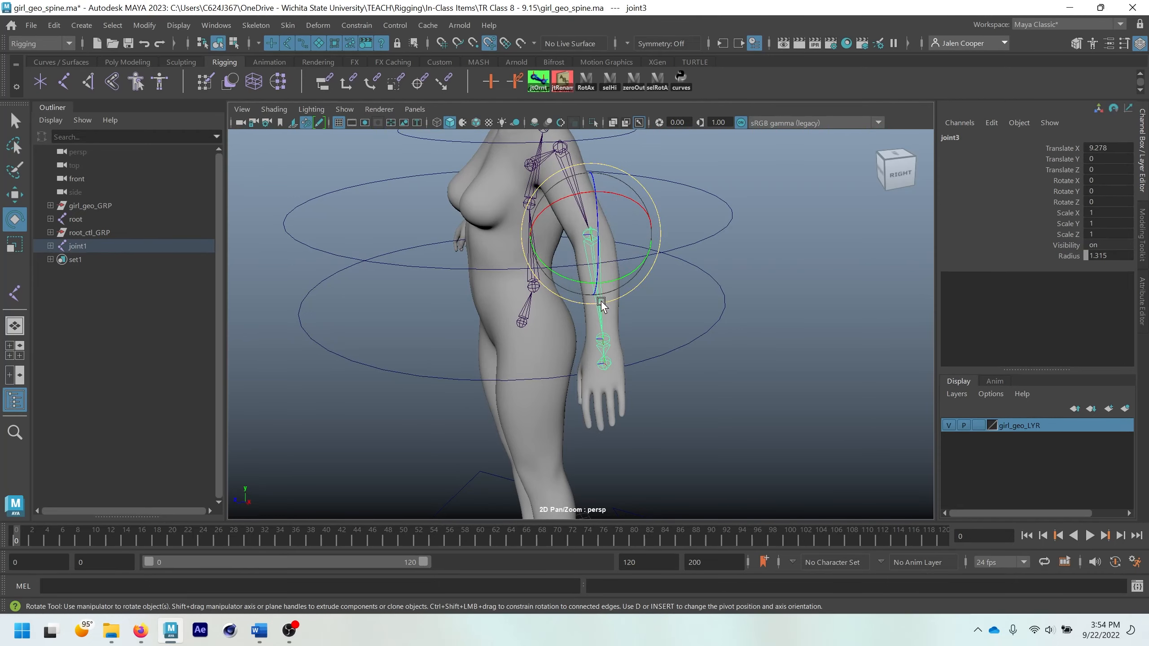
pyautogui.keyDown('alt'); pyautogui.moveTo(601, 302); pyautogui.dragTo(625, 303); pyautogui.keyUp('alt')
pyautogui.scroll(5, 647, 342)
pyautogui.keyDown('alt'); pyautogui.moveTo(683, 264); pyautogui.dragTo(562, 156); pyautogui.keyUp('alt')
pyautogui.scroll(-5, 675, 248)
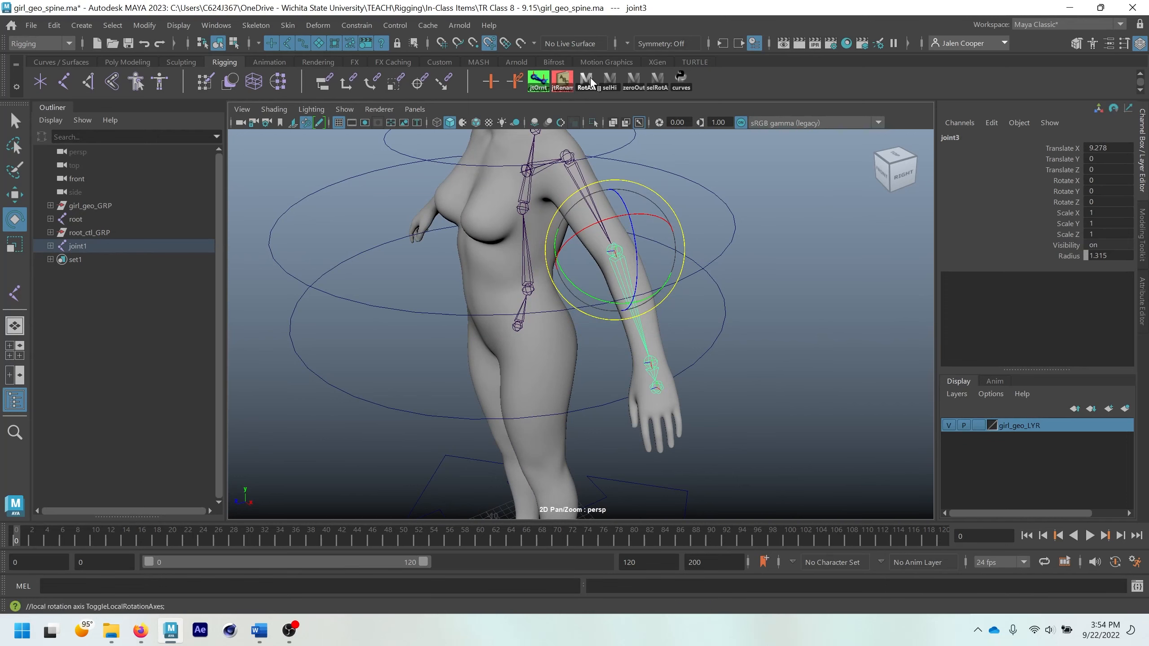
pyautogui.scroll(-3, 519, 259)
pyautogui.keyDown('alt'); pyautogui.moveTo(519, 261); pyautogui.dragTo(528, 245, button='middle'); pyautogui.keyUp('alt')
pyautogui.keyDown('alt'); pyautogui.moveTo(527, 242); pyautogui.dragTo(612, 328); pyautogui.keyUp('alt')
pyautogui.keyDown('alt'); pyautogui.moveTo(612, 328); pyautogui.dragTo(613, 281, button='middle'); pyautogui.keyUp('alt')
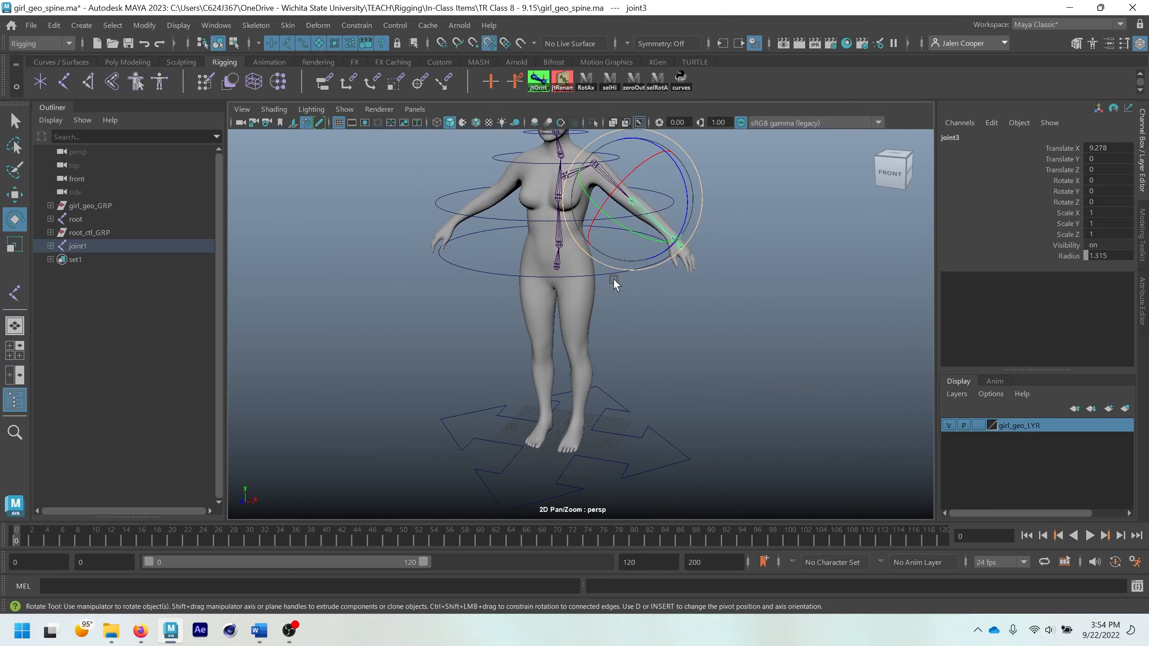
pyautogui.click(621, 330)
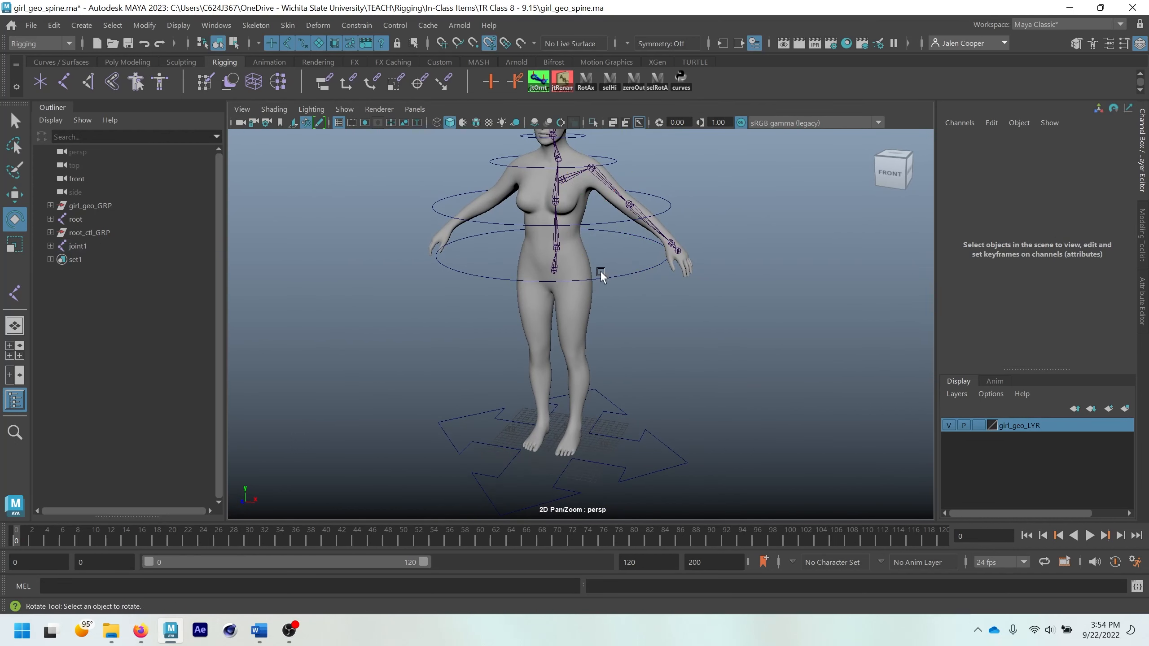
# Step: Start a new joint chain with a hip joint at the top of the character's left thigh
pyautogui.click(15, 297)
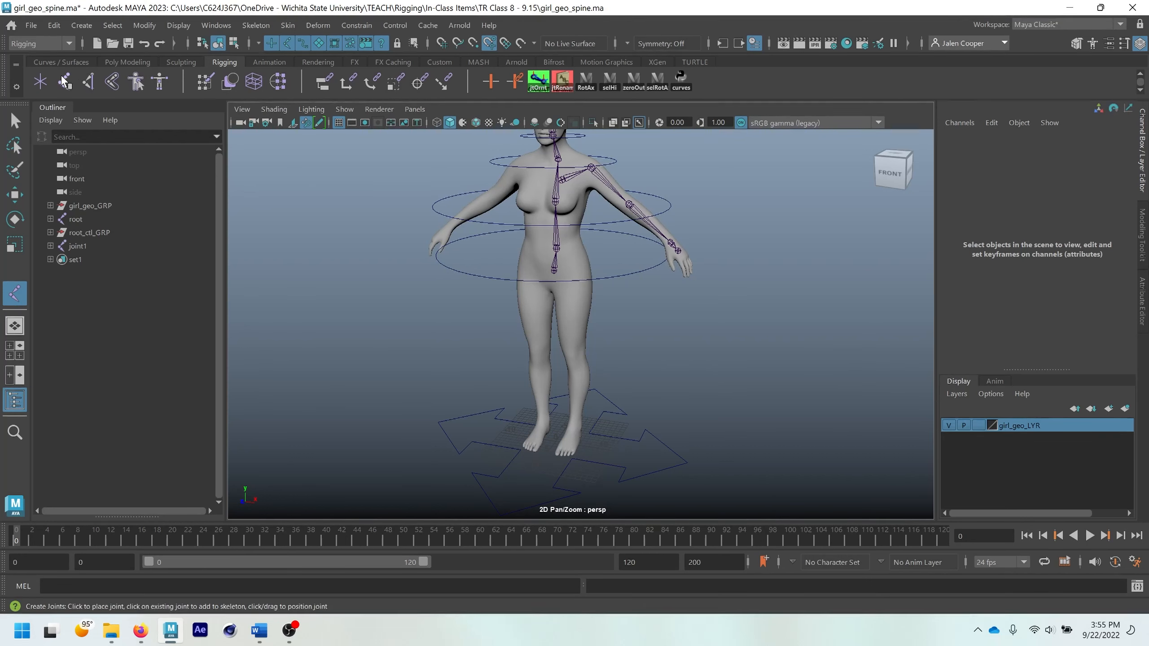
pyautogui.scroll(4, 578, 297)
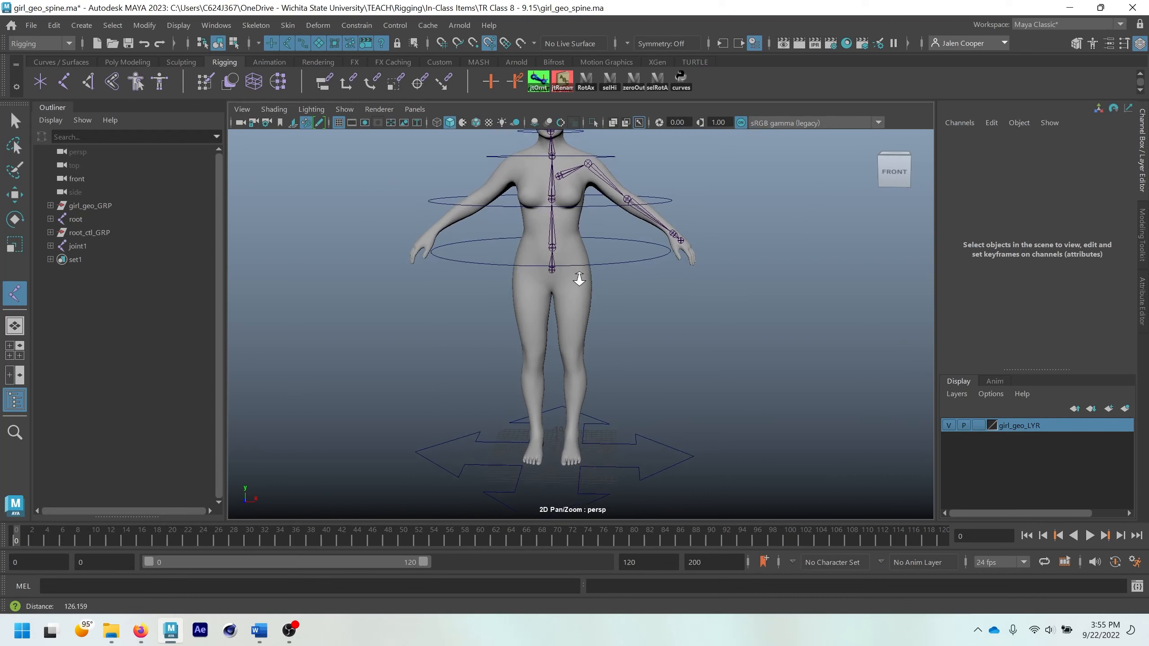
pyautogui.keyDown('alt'); pyautogui.moveTo(569, 263); pyautogui.dragTo(591, 285, button='right'); pyautogui.keyUp('alt')
pyautogui.keyDown('alt'); pyautogui.moveTo(583, 292); pyautogui.dragTo(591, 219, button='middle'); pyautogui.keyUp('alt')
pyautogui.scroll(3, 558, 175)
pyautogui.scroll(2, 601, 194)
pyautogui.keyDown('alt'); pyautogui.moveTo(605, 159); pyautogui.dragTo(597, 205, button='middle'); pyautogui.keyUp('alt')
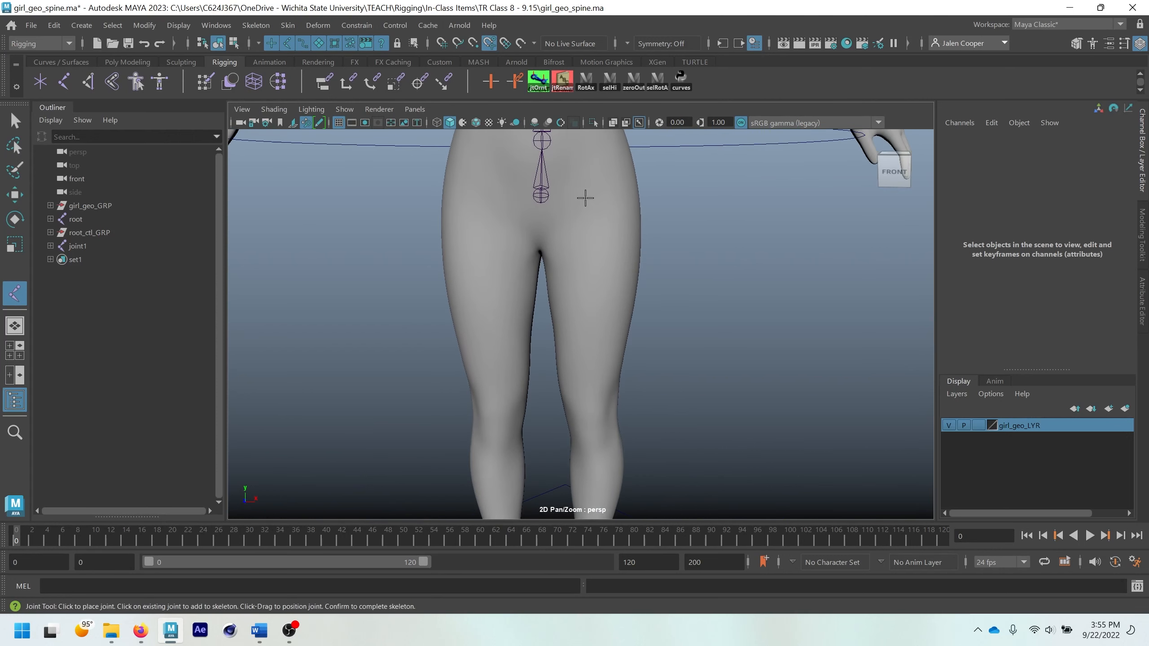
pyautogui.click(589, 198)
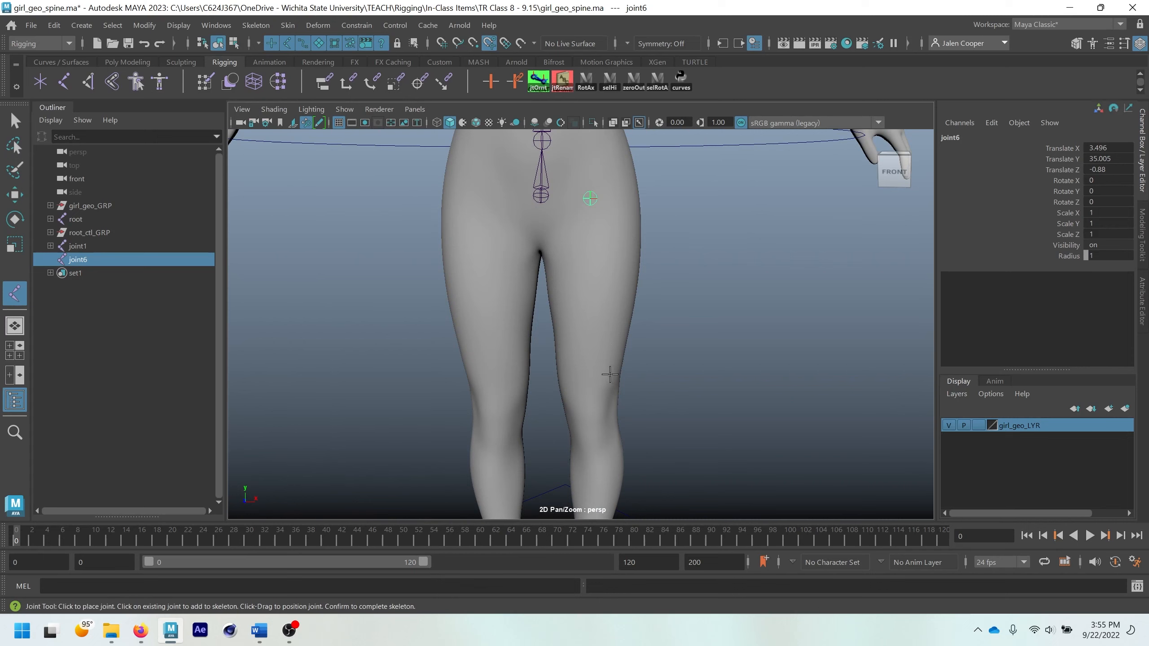
# Step: Add a knee joint to the left leg chain
pyautogui.keyDown('alt'); pyautogui.moveTo(604, 385); pyautogui.dragTo(580, 267, button='middle'); pyautogui.keyUp('alt')
pyautogui.keyDown('alt'); pyautogui.moveTo(574, 300); pyautogui.dragTo(525, 301); pyautogui.keyUp('alt')
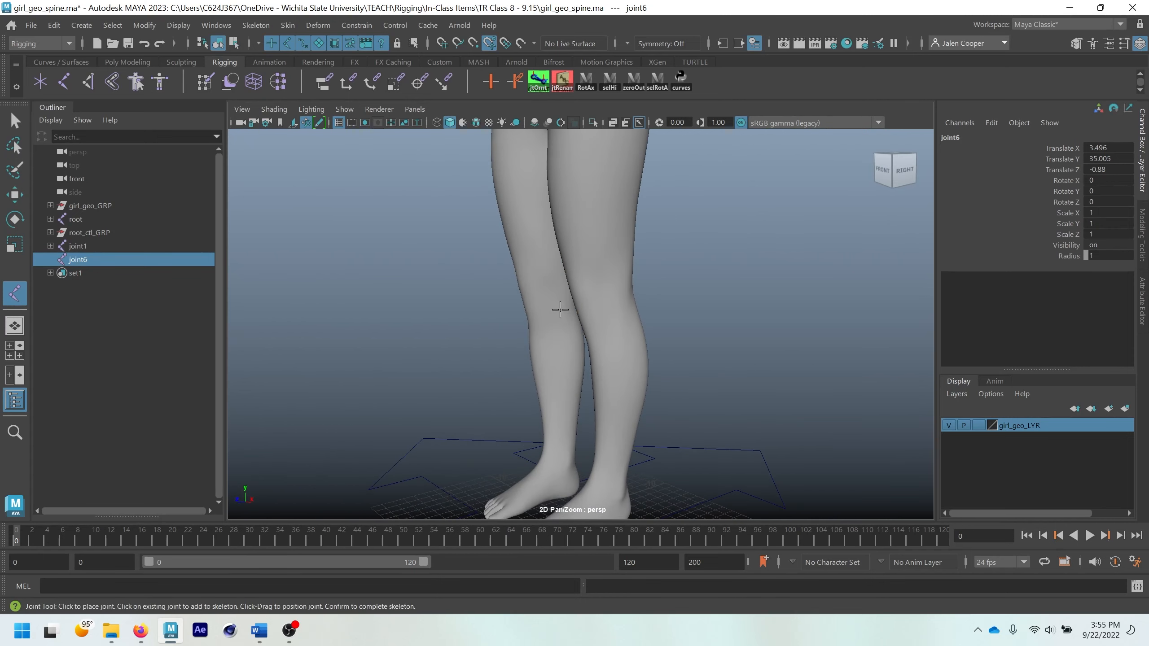
pyautogui.click(597, 309)
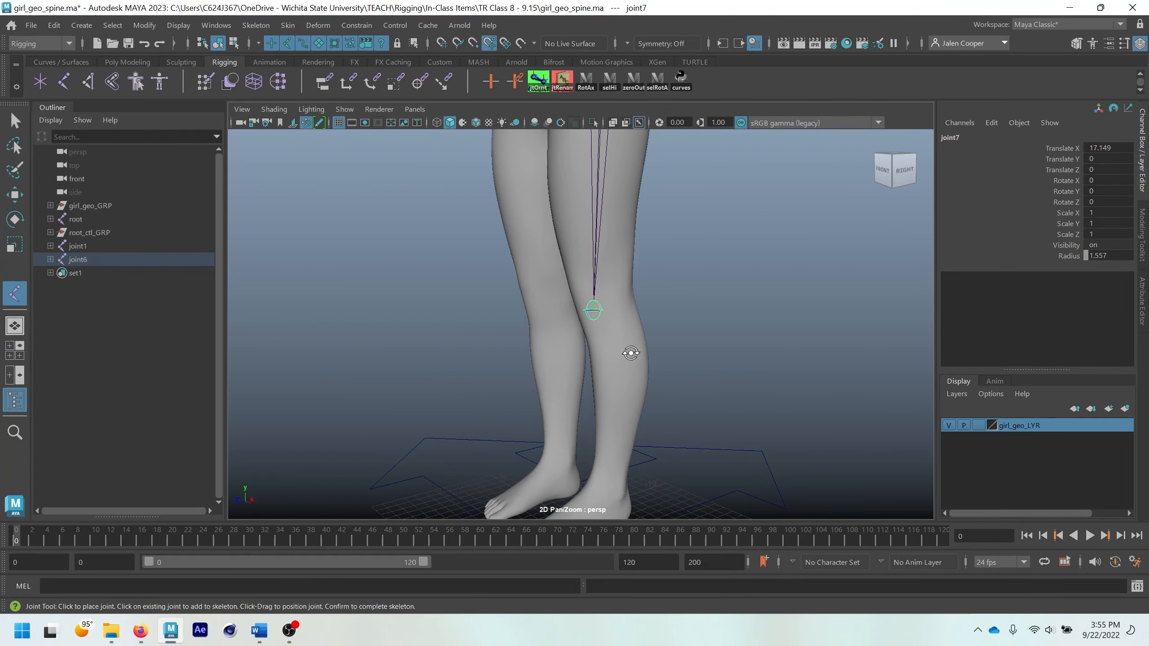
# Step: Add an ankle joint to the left leg chain below the knee
pyautogui.moveTo(628, 352)
pyautogui.keyDown('alt'); pyautogui.mouseDown()
pyautogui.moveTo(605, 313)
pyautogui.moveTo(614, 356)
pyautogui.mouseUp(); pyautogui.keyUp('alt')
pyautogui.keyDown('alt'); pyautogui.moveTo(618, 407); pyautogui.dragTo(611, 344, button='middle'); pyautogui.keyUp('alt')
pyautogui.scroll(4, 609, 346)
pyautogui.keyDown('alt'); pyautogui.moveTo(581, 385); pyautogui.dragTo(662, 395); pyautogui.keyUp('alt')
pyautogui.click(603, 421)
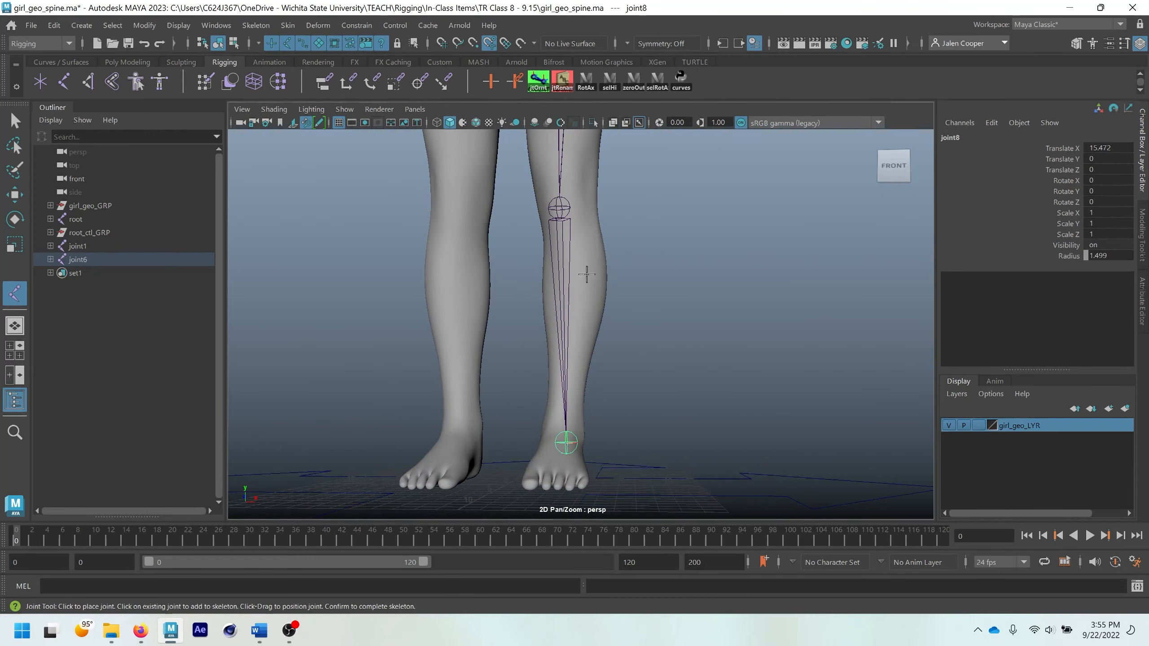
# Step: In the side view, extend the leg chain with joints at the ball of the foot and the tip of the toes
pyautogui.keyDown('alt'); pyautogui.moveTo(580, 265); pyautogui.dragTo(581, 376); pyautogui.keyUp('alt')
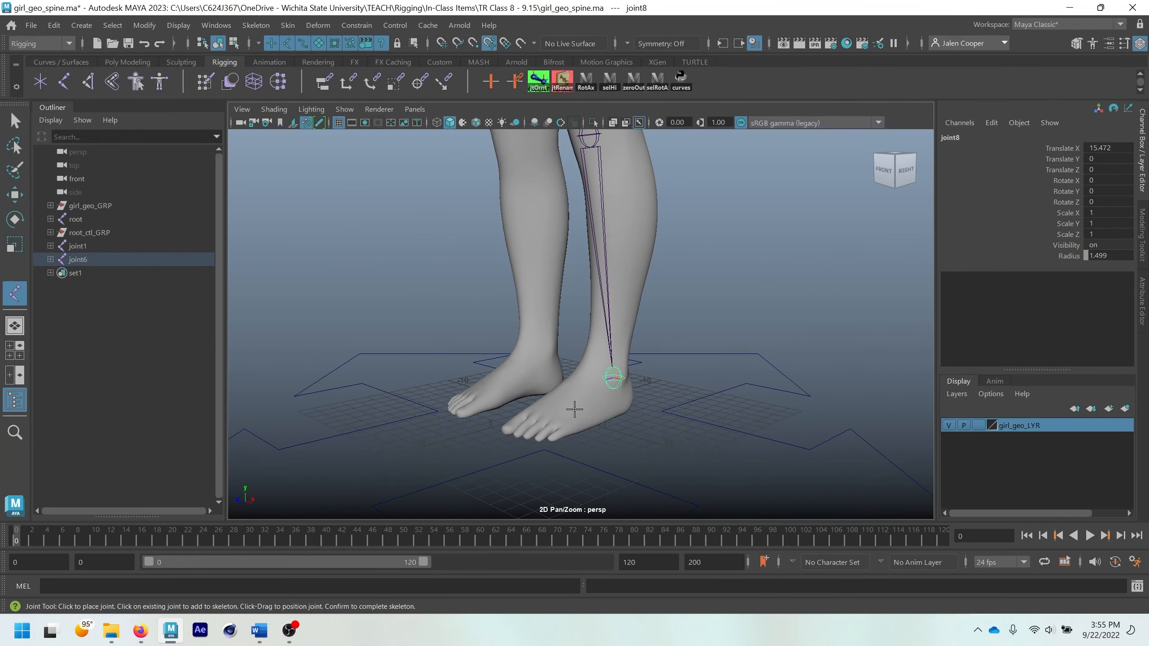
pyautogui.press('space')
pyautogui.press('space')
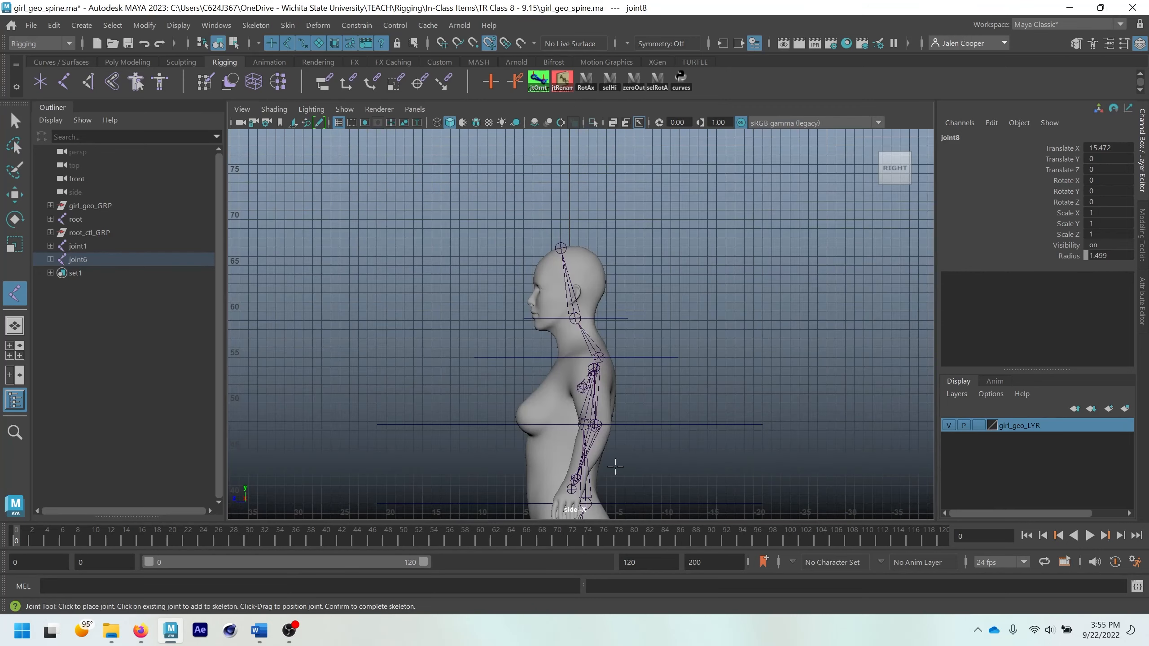
pyautogui.keyDown('alt'); pyautogui.moveTo(615, 468); pyautogui.dragTo(634, 283, button='middle'); pyautogui.keyUp('alt')
pyautogui.keyDown('alt'); pyautogui.moveTo(645, 447); pyautogui.dragTo(683, 247, button='middle'); pyautogui.keyUp('alt')
pyautogui.scroll(6, 676, 378)
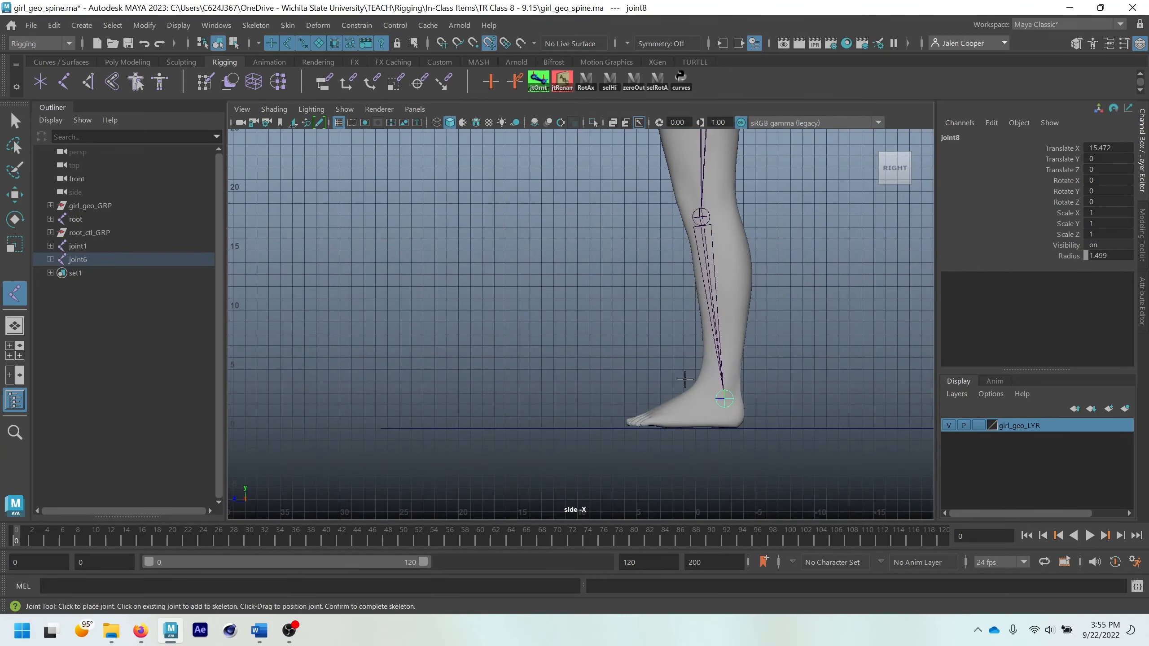
pyautogui.keyDown('alt'); pyautogui.moveTo(667, 385); pyautogui.dragTo(541, 297, button='middle'); pyautogui.keyUp('alt')
pyautogui.scroll(5, 520, 358)
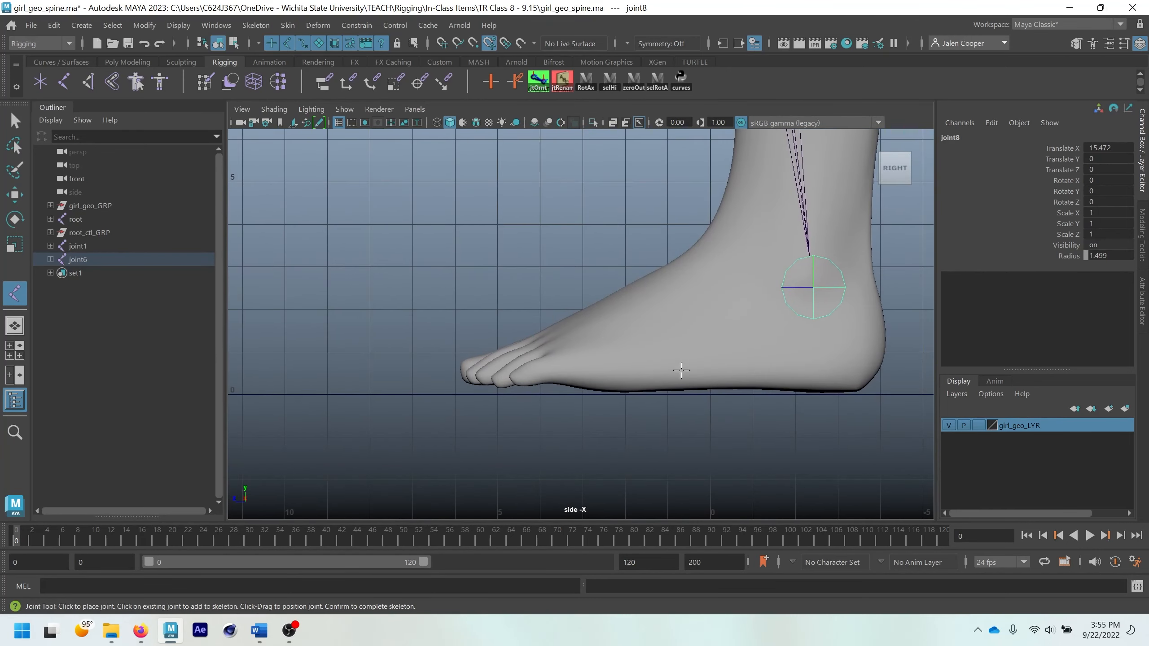
pyautogui.click(624, 382)
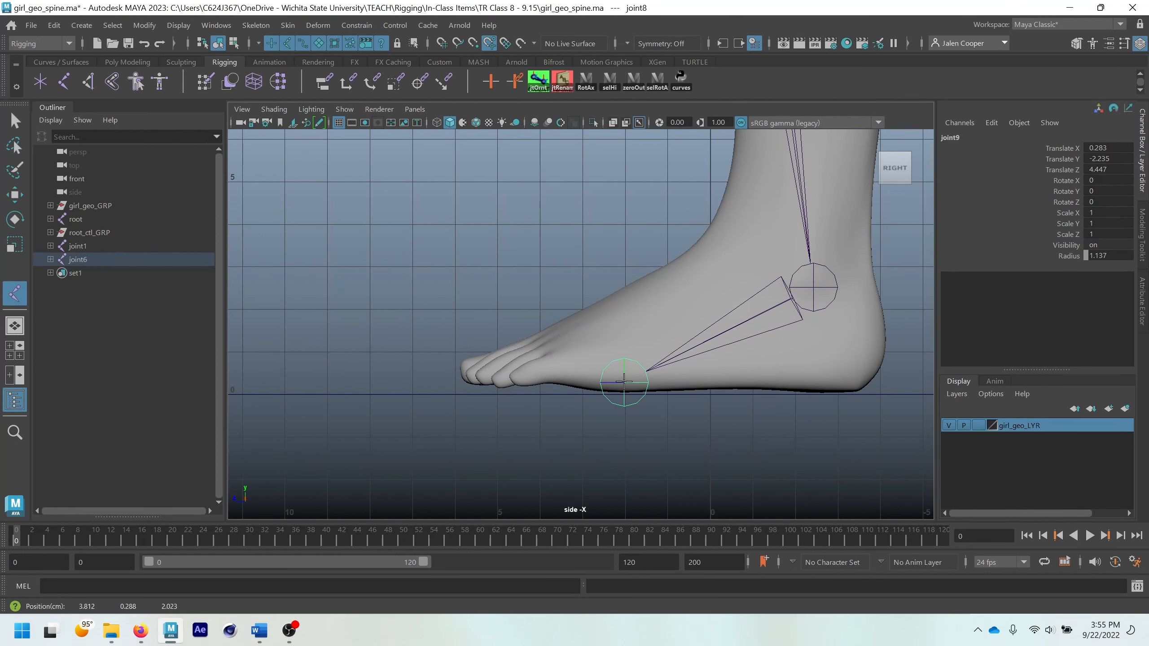
pyautogui.press('Return')
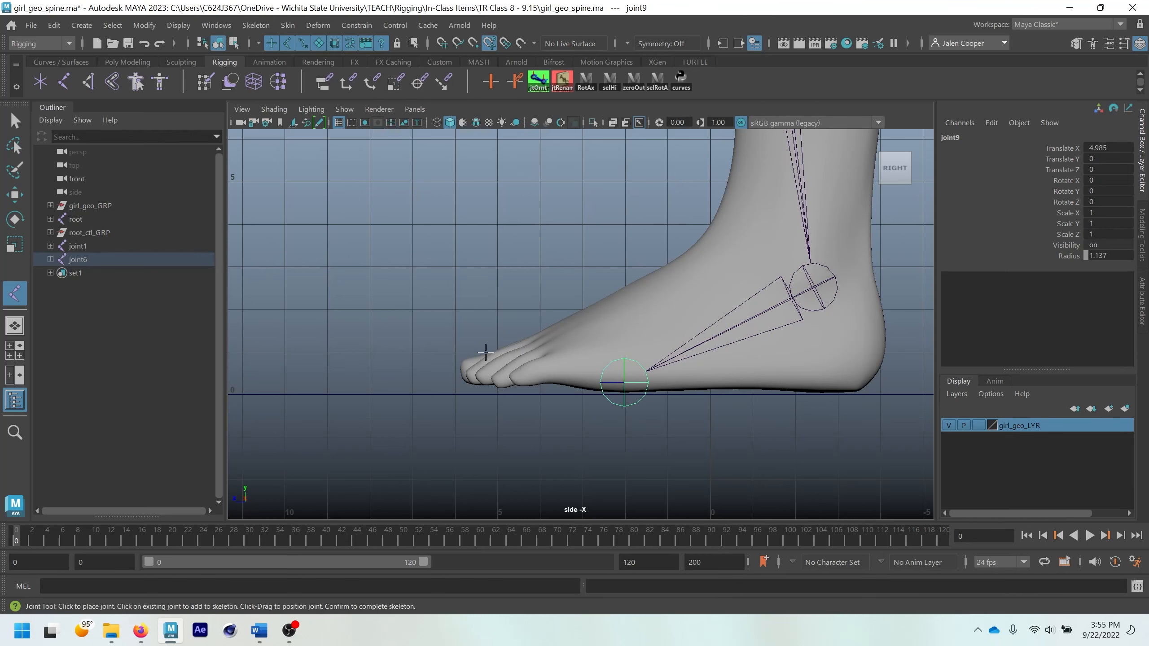
pyautogui.click(462, 370)
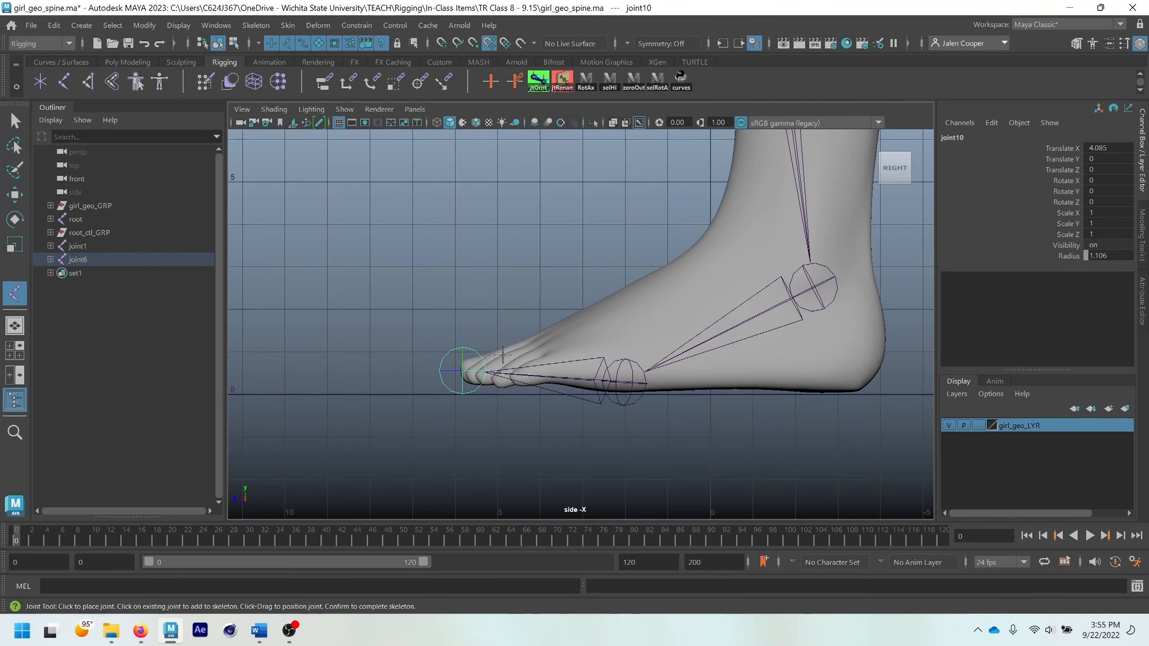
# Step: Finish the left leg joint chain in the perspective view and clear the selection
pyautogui.press('space')
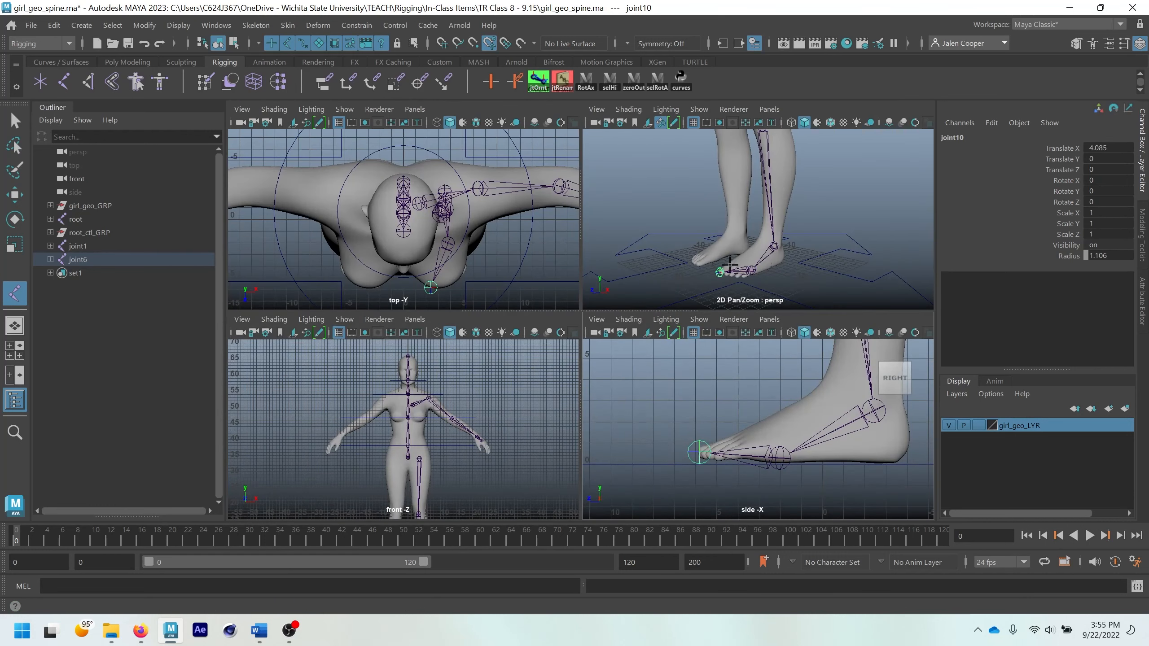
pyautogui.press('space')
pyautogui.press('Return')
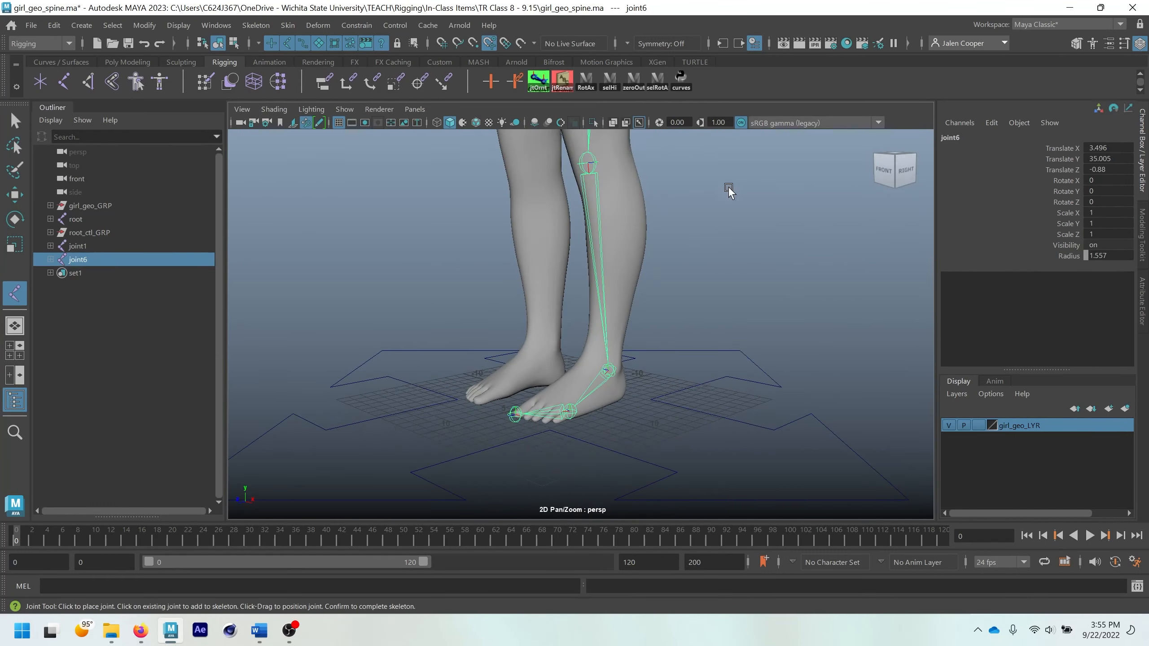
pyautogui.keyDown('alt'); pyautogui.moveTo(750, 237); pyautogui.dragTo(628, 220, button='right'); pyautogui.keyUp('alt')
pyautogui.keyDown('alt'); pyautogui.moveTo(628, 220); pyautogui.dragTo(682, 210); pyautogui.keyUp('alt')
pyautogui.click(679, 208)
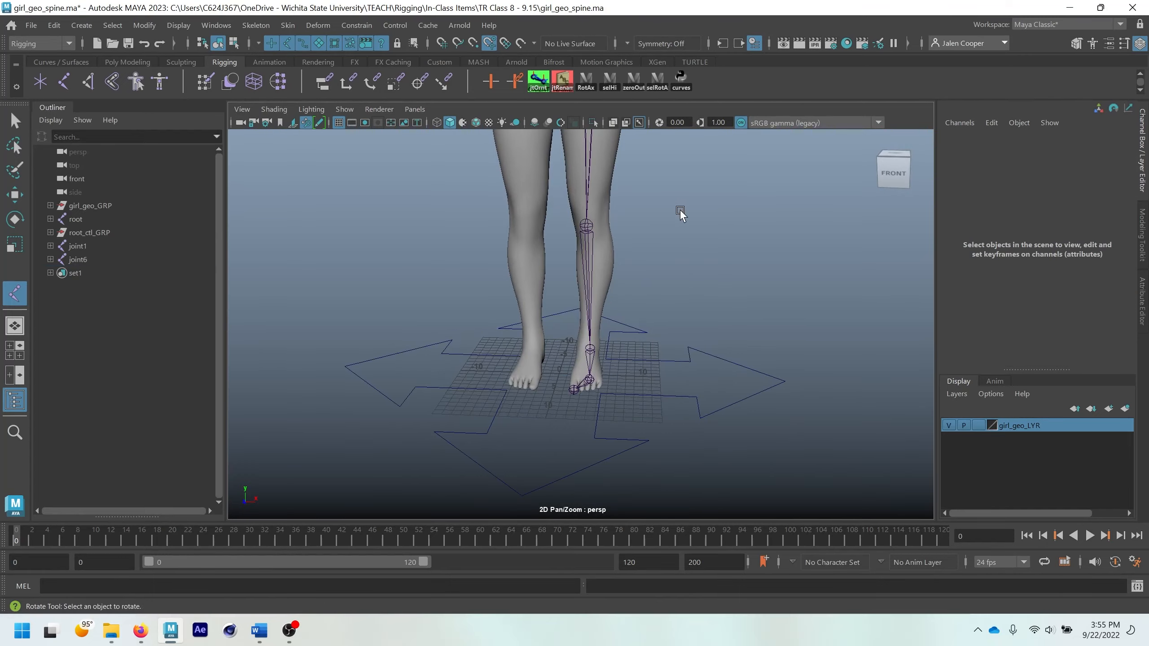
pyautogui.keyDown('alt'); pyautogui.moveTo(679, 208); pyautogui.dragTo(671, 413, button='middle'); pyautogui.keyUp('alt')
pyautogui.scroll(-5, 670, 412)
pyautogui.keyDown('alt'); pyautogui.moveTo(662, 402); pyautogui.dragTo(628, 398); pyautogui.keyUp('alt')
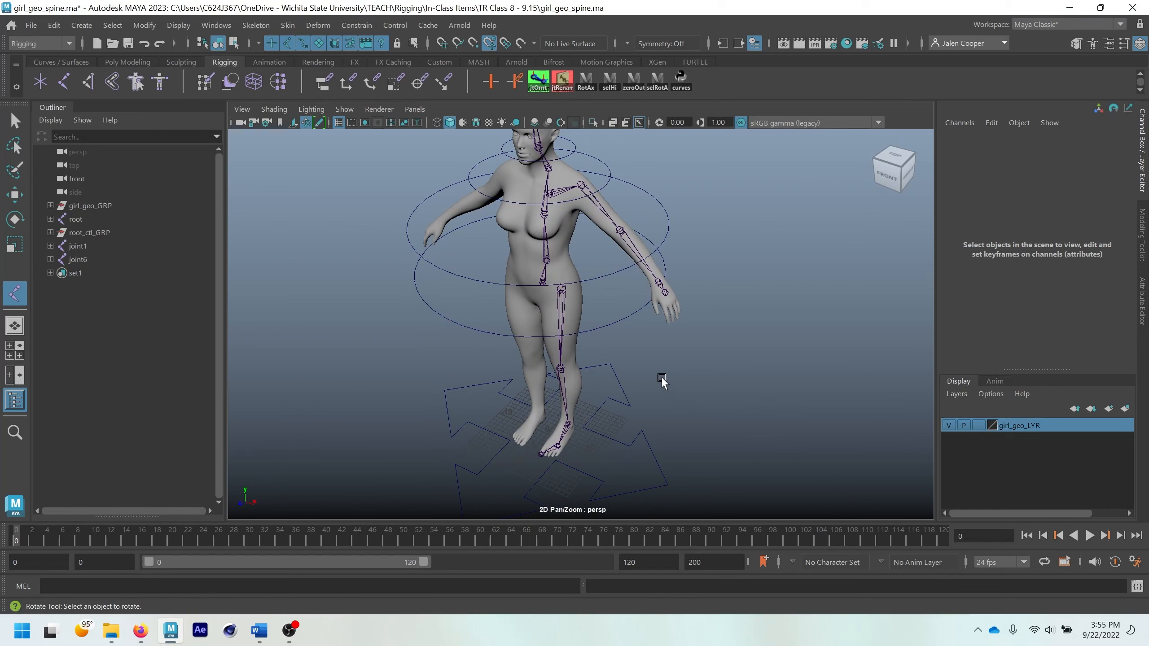
# Step: Try moving the left arm chain by its clavicle joint along the Z axis, and undo the move
pyautogui.click(552, 193)
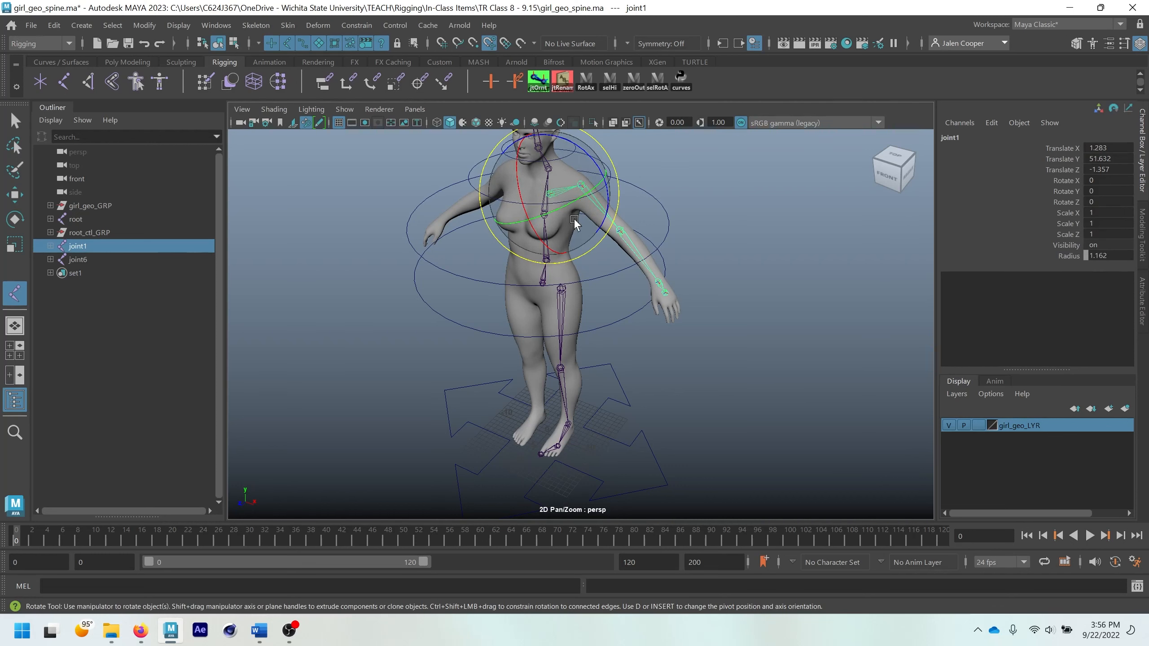
pyautogui.press('w')
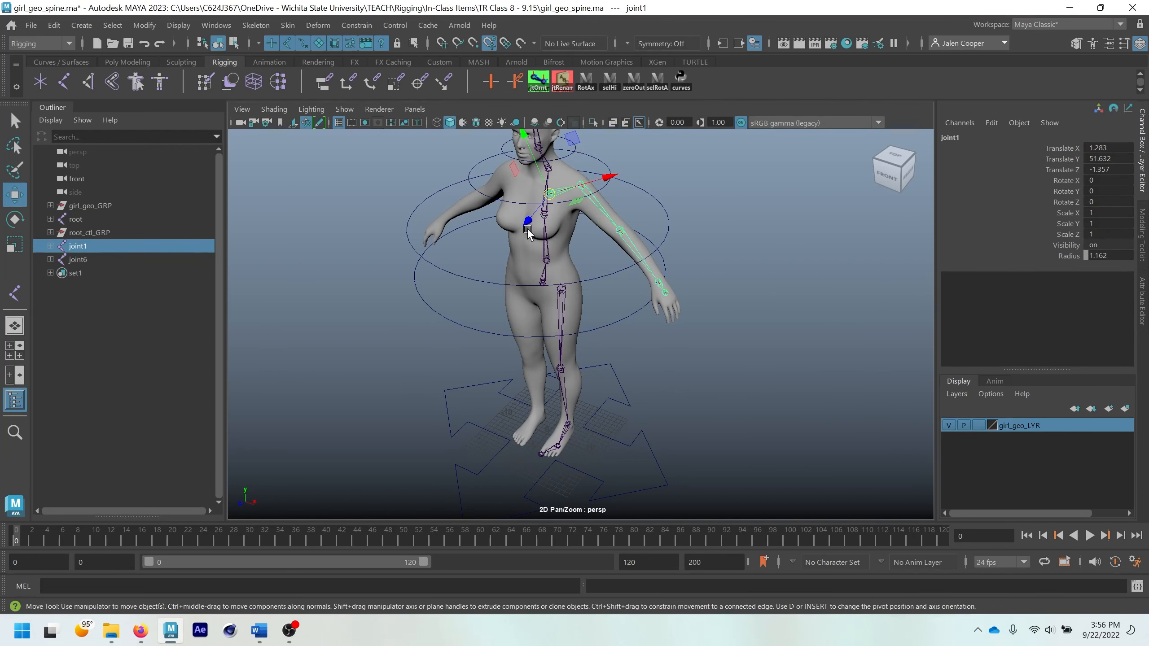
pyautogui.moveTo(527, 233); pyautogui.dragTo(603, 167)
pyautogui.hotkey('ctrl', 'z')
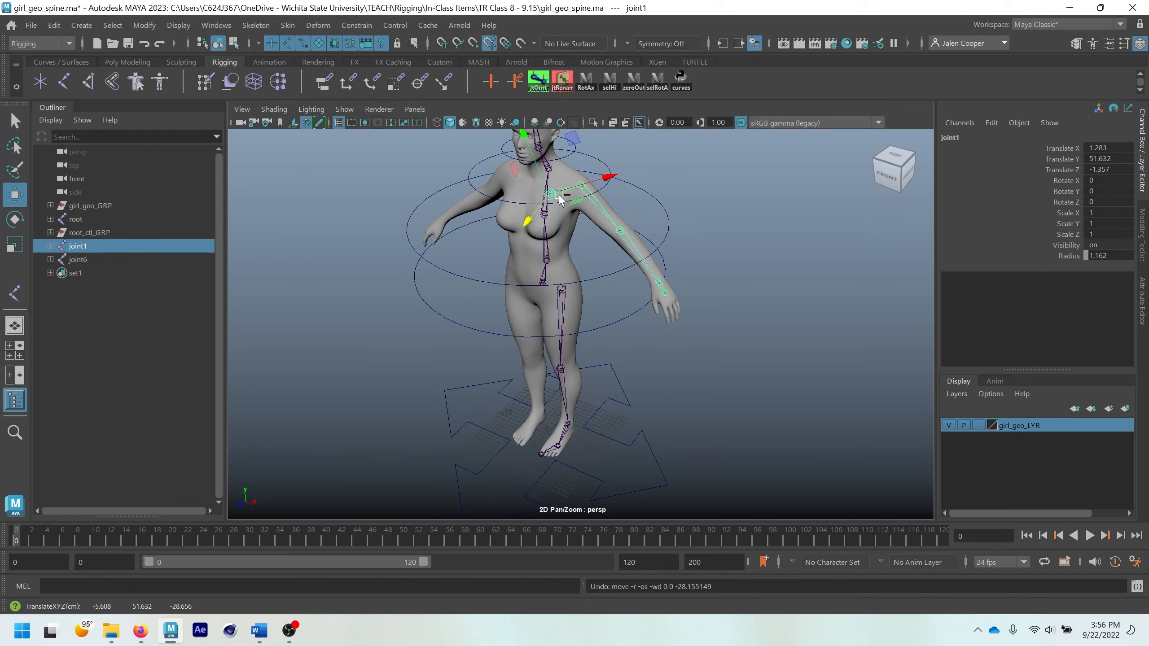
# Step: Review the axis orientation settings of the Move and Rotate tools
pyautogui.doubleClick(14, 195)
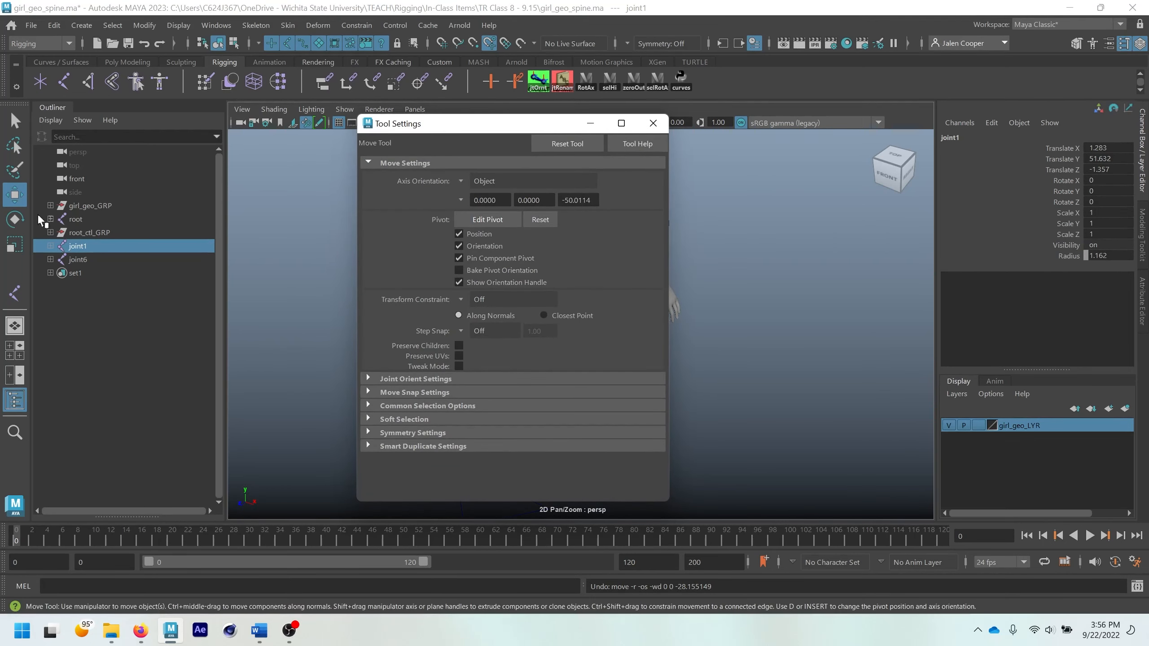
pyautogui.doubleClick(15, 219)
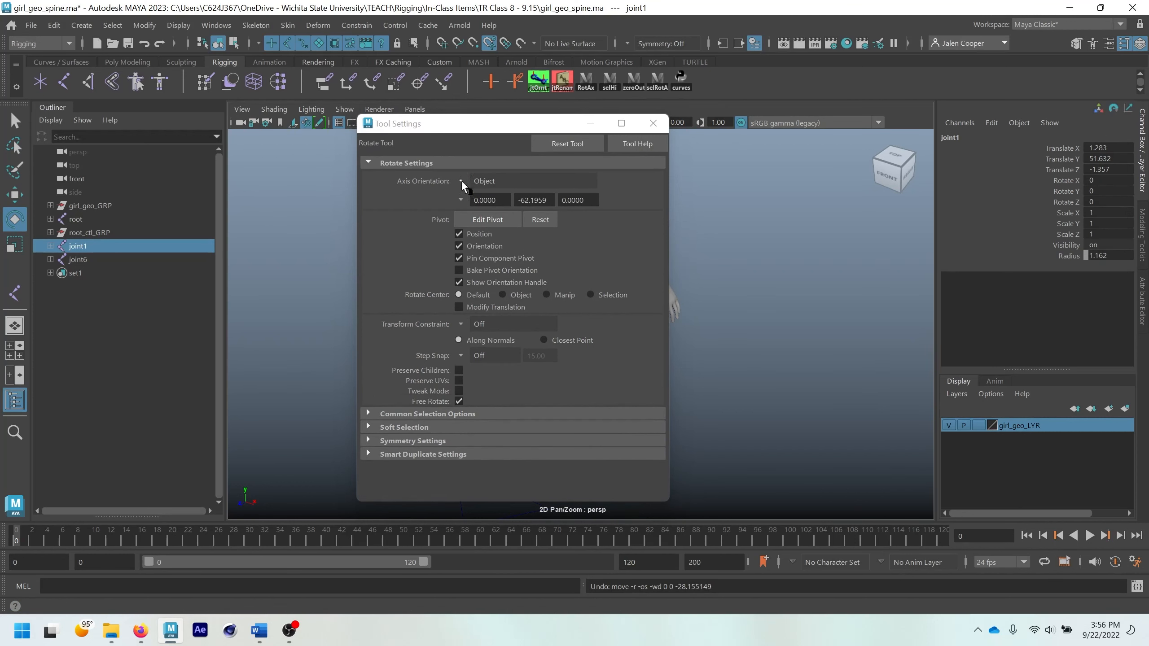
pyautogui.press('w')
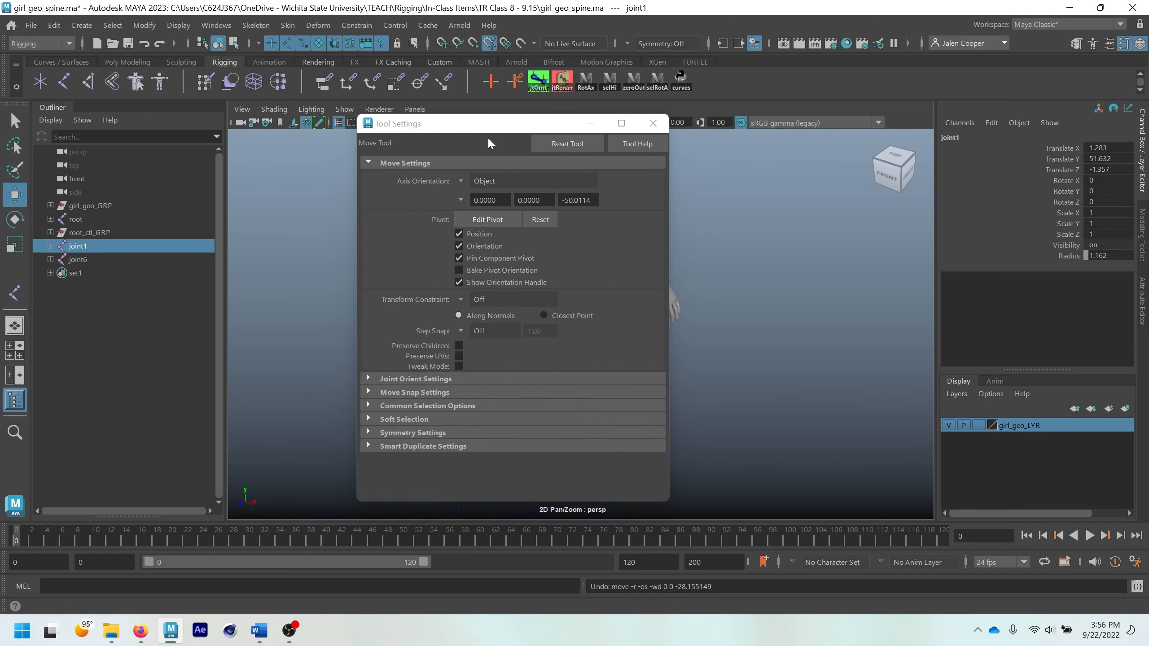
pyautogui.click(653, 123)
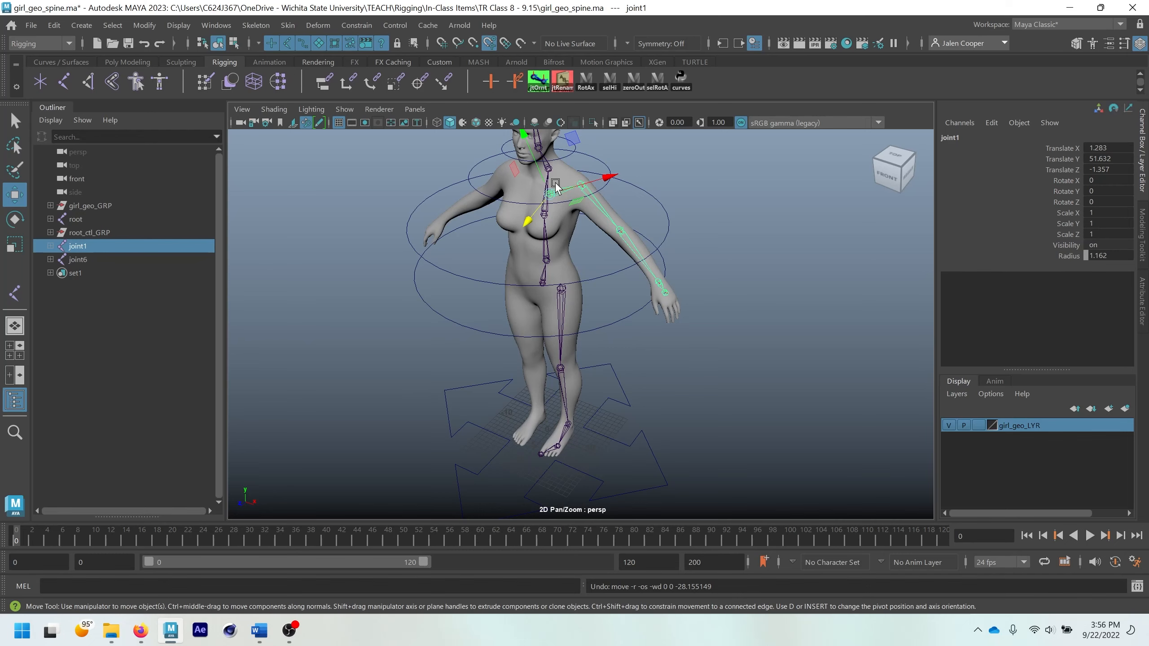
# Step: With joint X-ray off, move only the clavicle joint's pivot forward and up to about X 1.346, Y 53.527, Z 2.149
pyautogui.scroll(2, 555, 185)
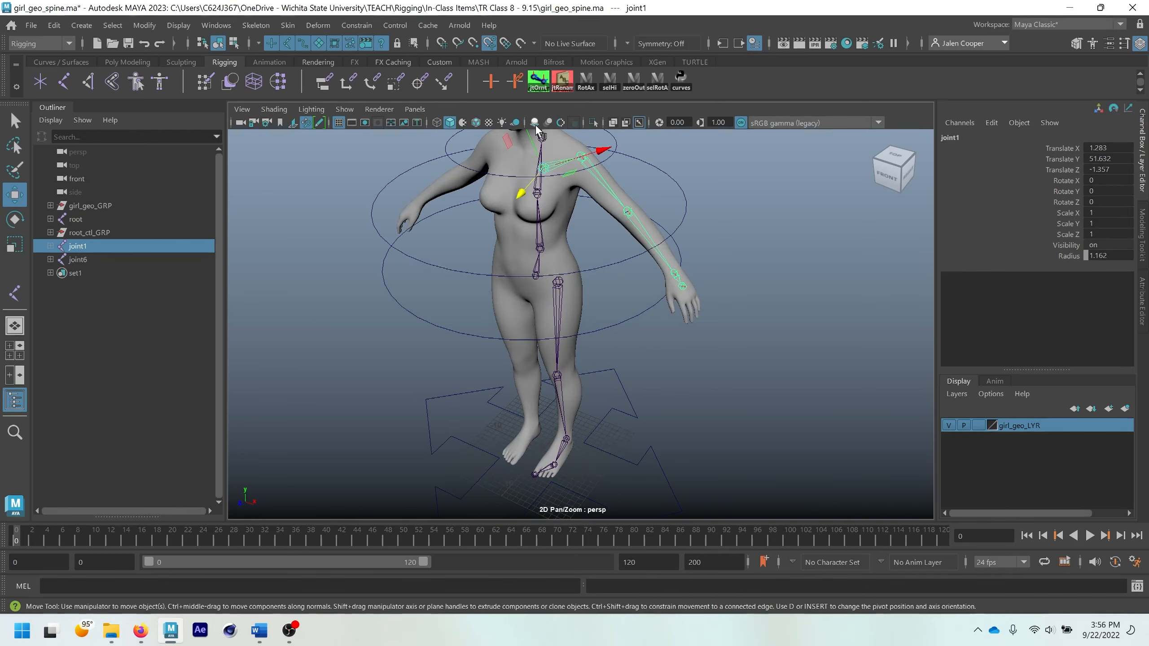
pyautogui.keyDown('alt'); pyautogui.moveTo(536, 132); pyautogui.dragTo(579, 239, button='middle'); pyautogui.keyUp('alt')
pyautogui.scroll(4, 588, 272)
pyautogui.moveTo(596, 297)
pyautogui.keyDown('alt'); pyautogui.mouseDown()
pyautogui.moveTo(523, 290)
pyautogui.moveTo(577, 294)
pyautogui.mouseUp(); pyautogui.keyUp('alt')
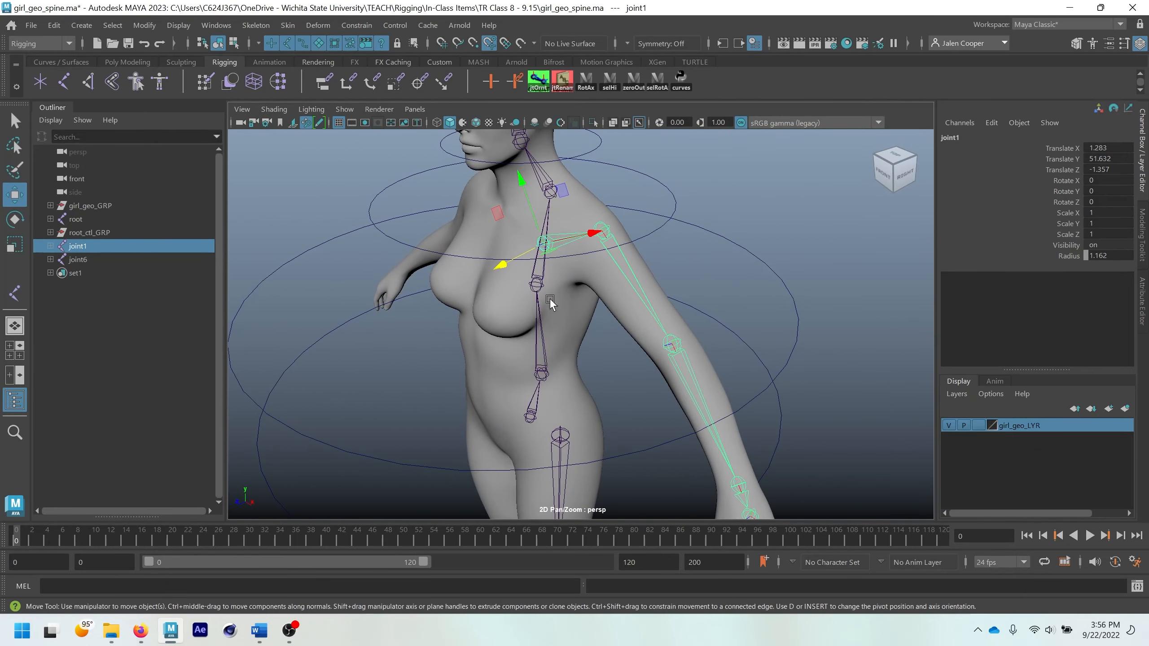
pyautogui.keyDown('alt'); pyautogui.moveTo(538, 238); pyautogui.dragTo(511, 218); pyautogui.keyUp('alt')
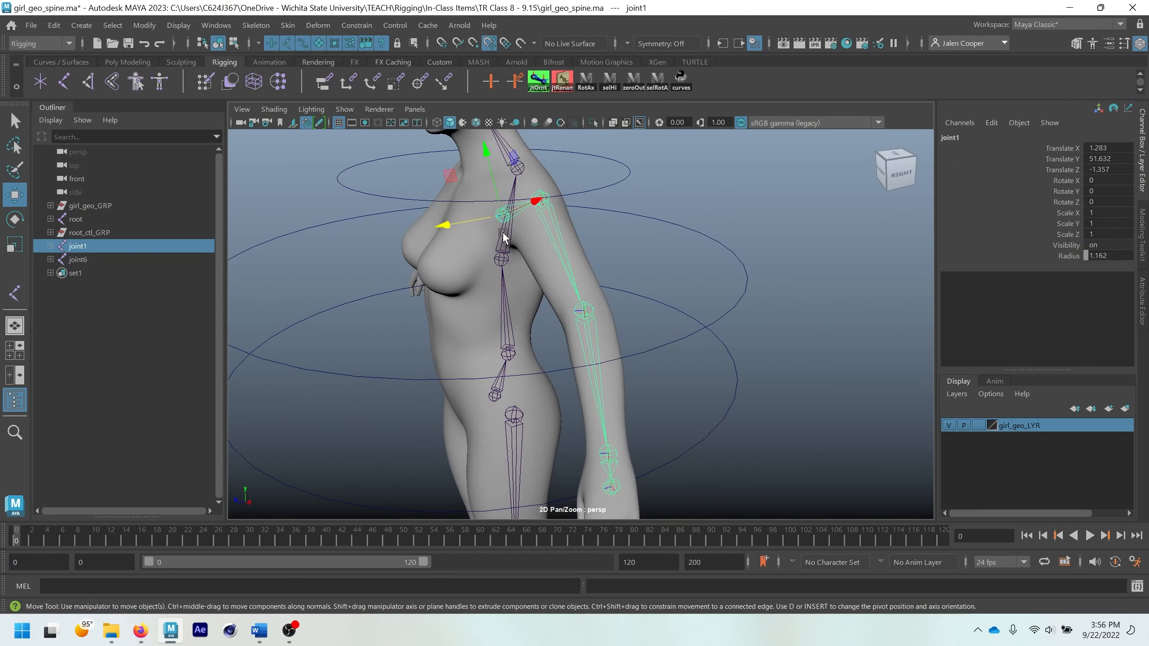
pyautogui.press('d')
pyautogui.keyDown('alt'); pyautogui.moveTo(462, 260); pyautogui.dragTo(488, 160); pyautogui.keyUp('alt')
pyautogui.keyDown('alt'); pyautogui.moveTo(484, 217); pyautogui.dragTo(569, 282); pyautogui.keyUp('alt')
pyautogui.scroll(5, 607, 258)
pyautogui.click(640, 124)
pyautogui.moveTo(443, 302); pyautogui.dragTo(419, 321)
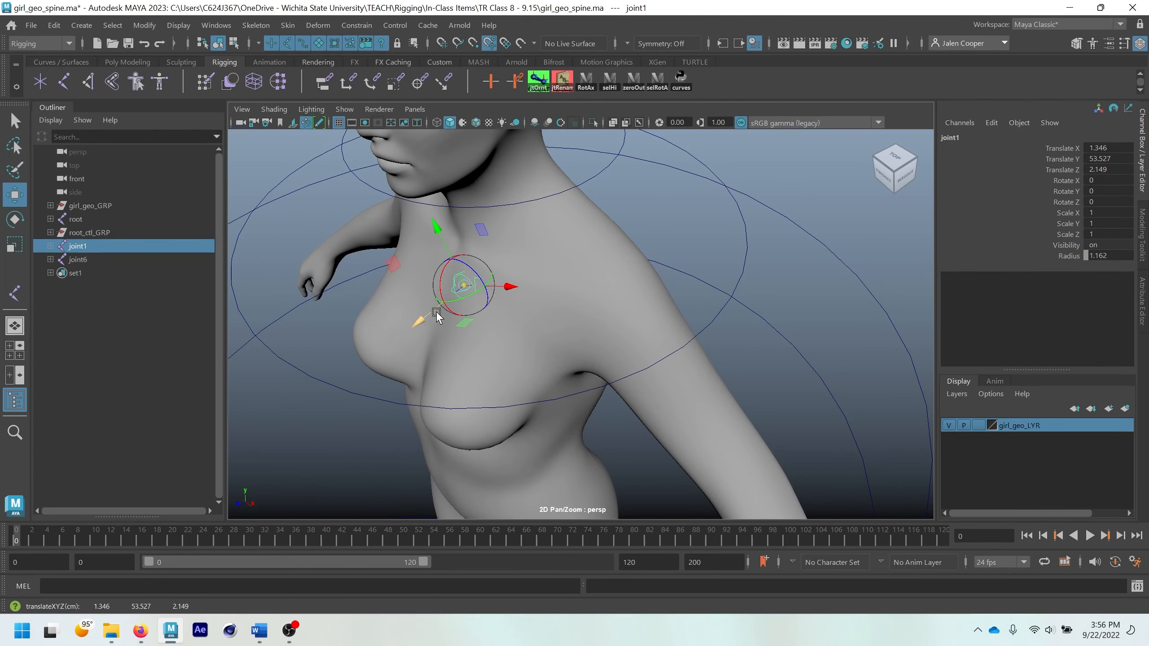
# Step: Fine-tune the clavicle joint inside the upper chest to about X 1.167, Y 53.79, Z 1.364, and turn joint X-ray back on
pyautogui.moveTo(423, 316); pyautogui.dragTo(591, 231)
pyautogui.keyDown('alt'); pyautogui.moveTo(591, 230); pyautogui.dragTo(562, 299, button='middle'); pyautogui.keyUp('alt')
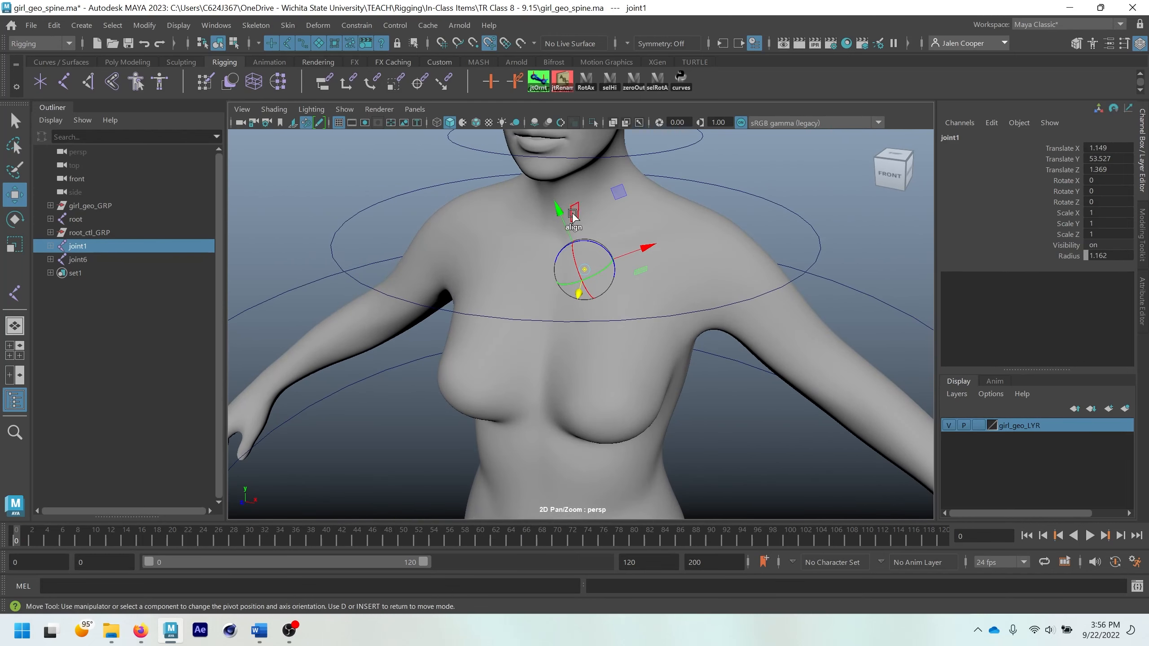
pyautogui.moveTo(561, 212); pyautogui.dragTo(557, 206)
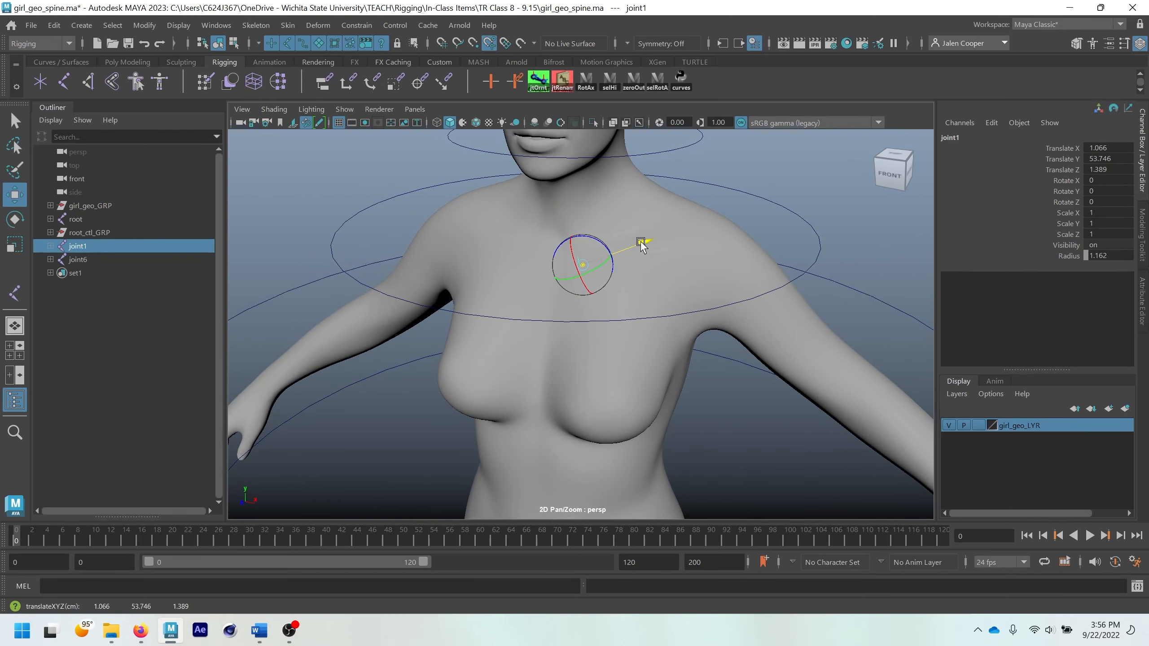
pyautogui.moveTo(642, 246); pyautogui.dragTo(439, 262)
pyautogui.click(639, 122)
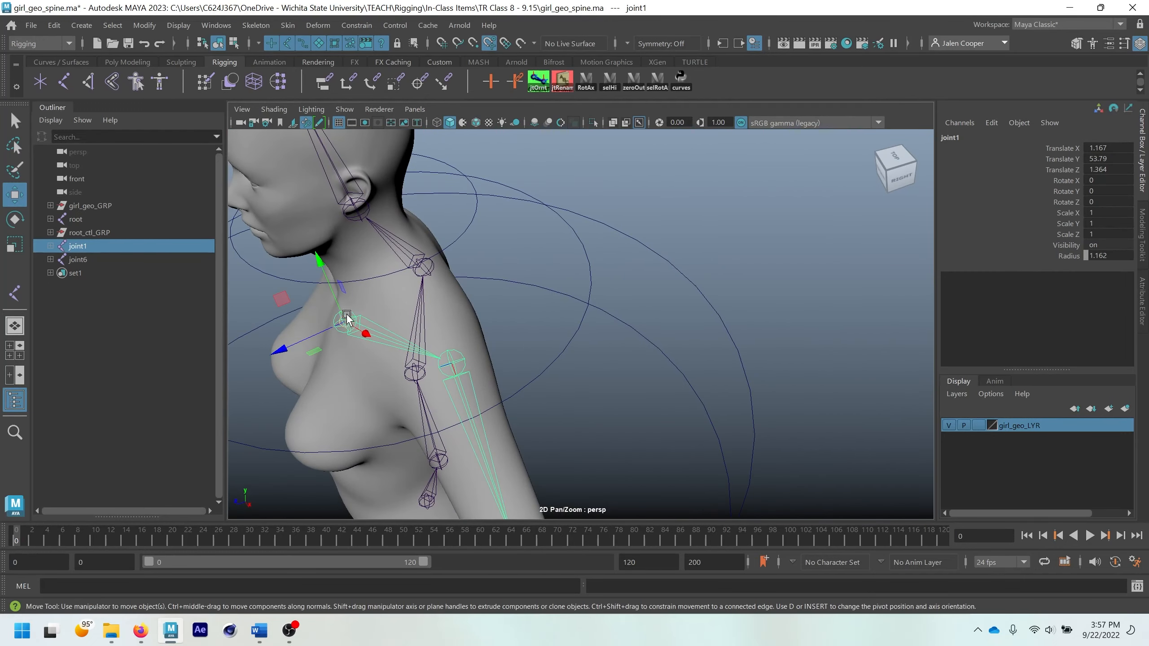
# Step: Shift only the left elbow joint slightly within the arm, to translate values of about 9.403, 0.012, 0.03
pyautogui.keyDown('alt'); pyautogui.moveTo(347, 319); pyautogui.dragTo(505, 293); pyautogui.keyUp('alt')
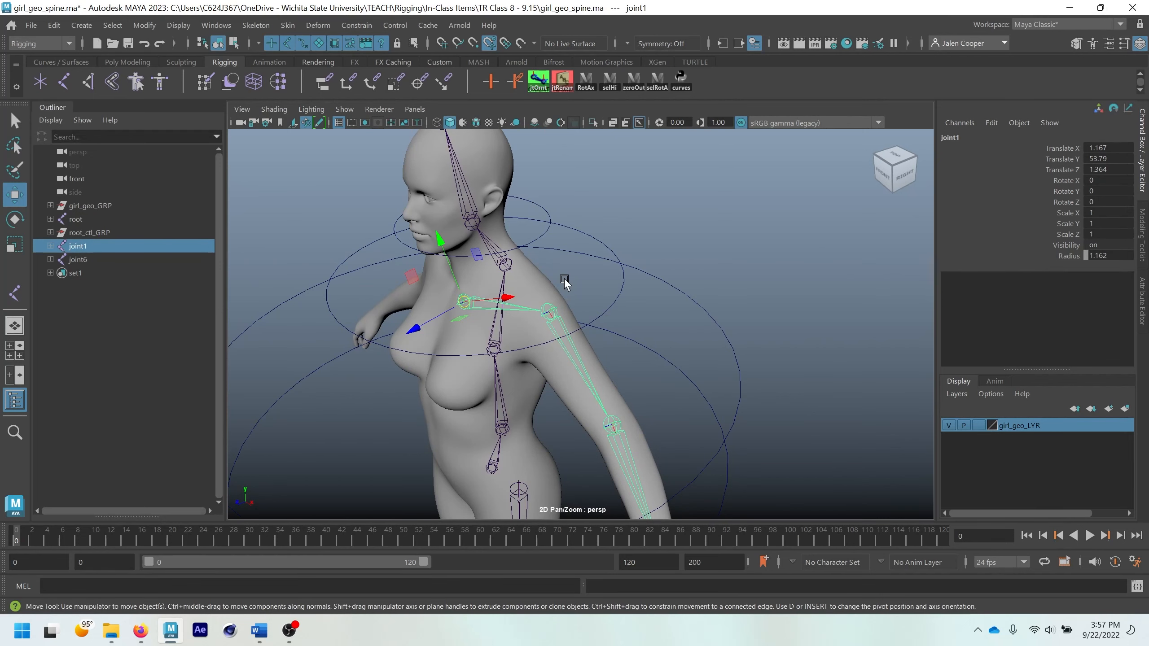
pyautogui.scroll(-3, 564, 279)
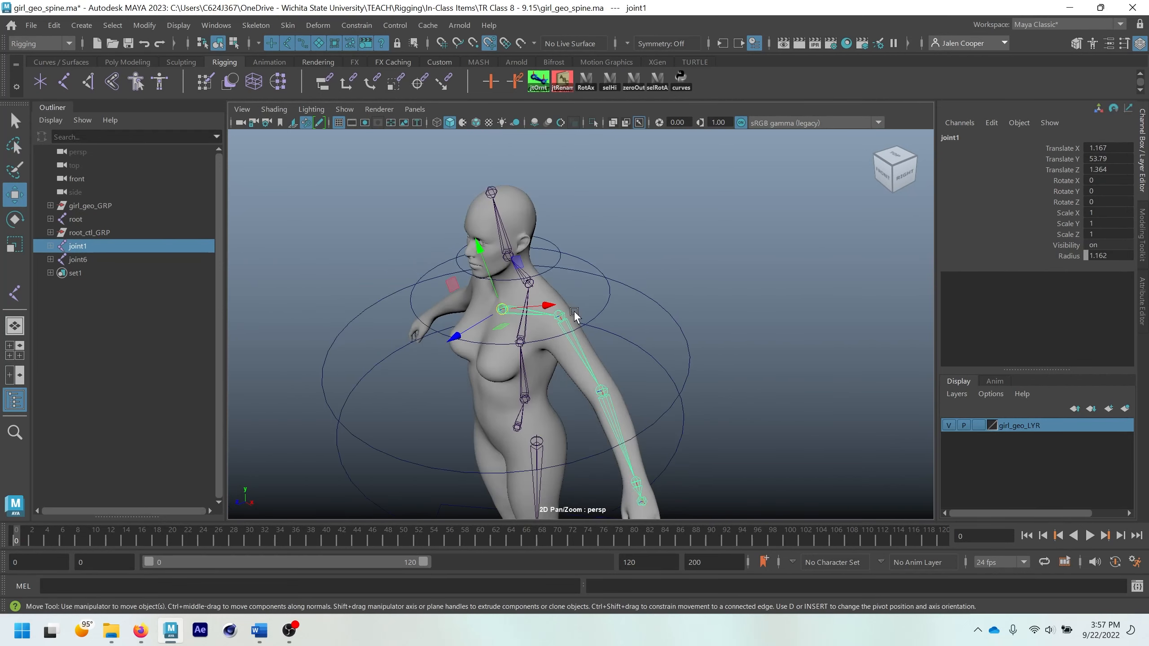
pyautogui.keyDown('alt'); pyautogui.moveTo(573, 312); pyautogui.dragTo(561, 303); pyautogui.keyUp('alt')
pyautogui.keyDown('alt'); pyautogui.moveTo(579, 374); pyautogui.dragTo(549, 314, button='middle'); pyautogui.keyUp('alt')
pyautogui.scroll(5, 550, 315)
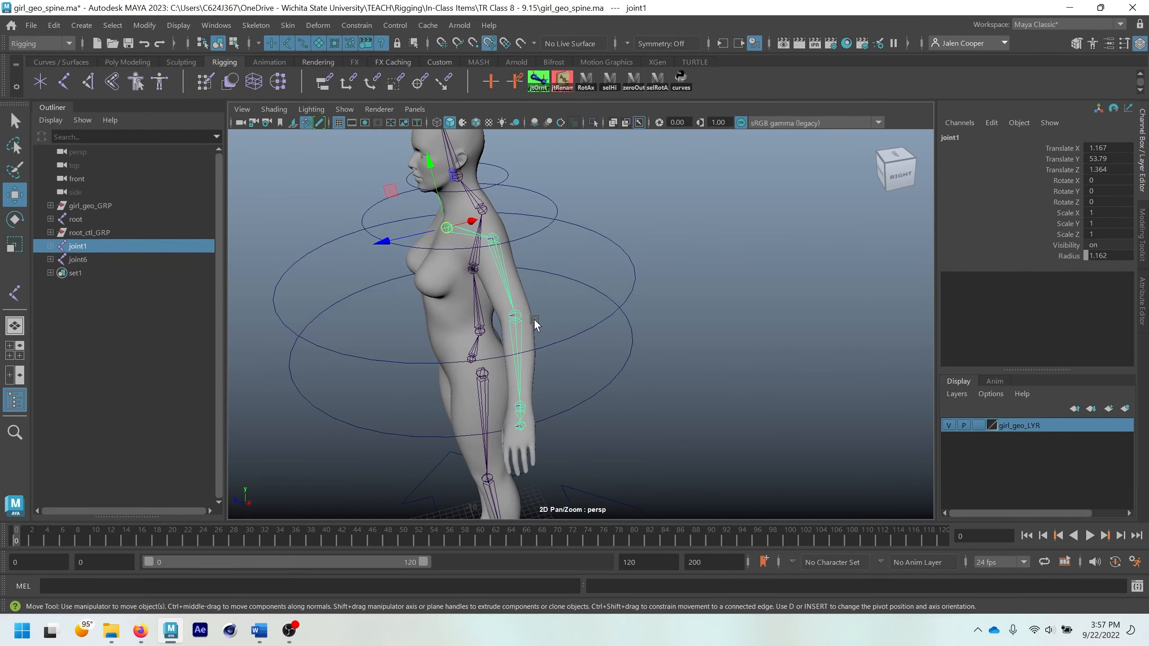
pyautogui.click(569, 291)
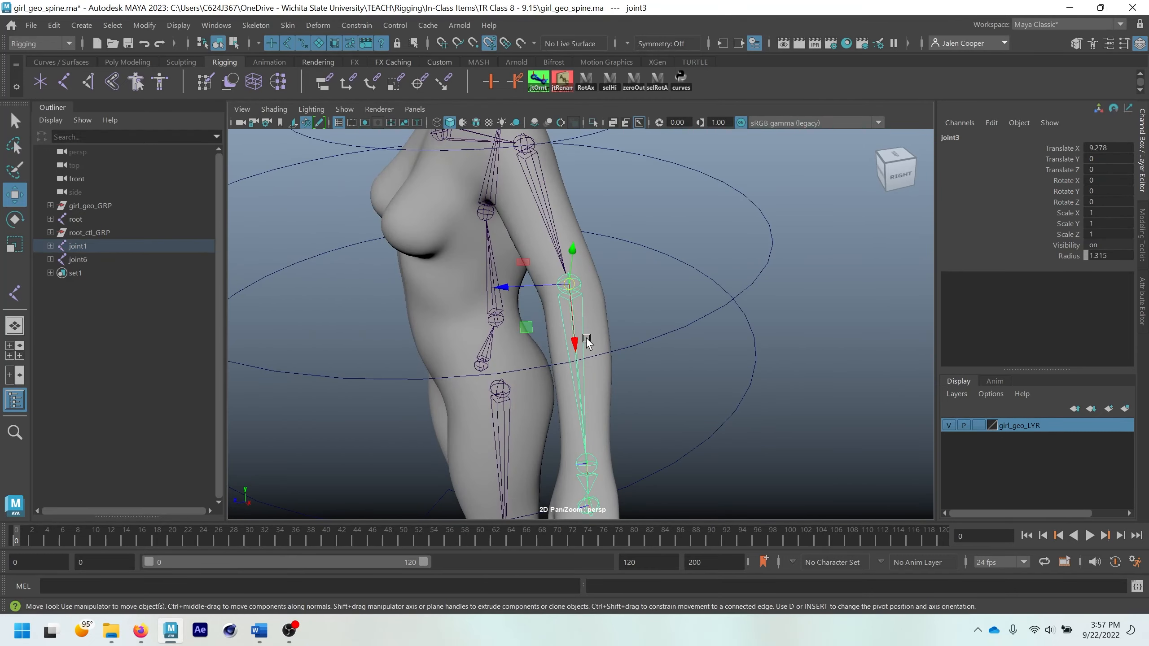
pyautogui.keyDown('alt'); pyautogui.moveTo(599, 308); pyautogui.dragTo(736, 298); pyautogui.keyUp('alt')
pyautogui.press('d')
pyautogui.scroll(-5, 611, 337)
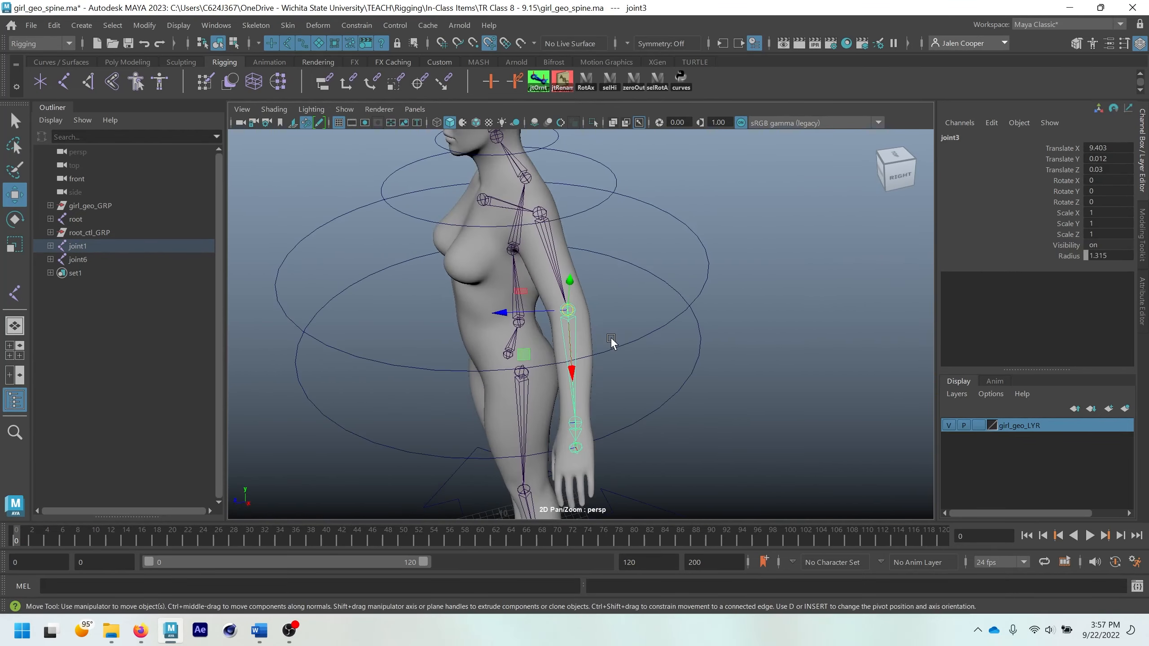
# Step: Check the placement of the left wrist, hand and hip joints inside the mesh from several angles
pyautogui.keyDown('alt'); pyautogui.moveTo(610, 337); pyautogui.dragTo(650, 283, button='middle'); pyautogui.keyUp('alt')
pyautogui.scroll(5, 632, 338)
pyautogui.keyDown('alt'); pyautogui.moveTo(668, 346); pyautogui.dragTo(651, 308, button='middle'); pyautogui.keyUp('alt')
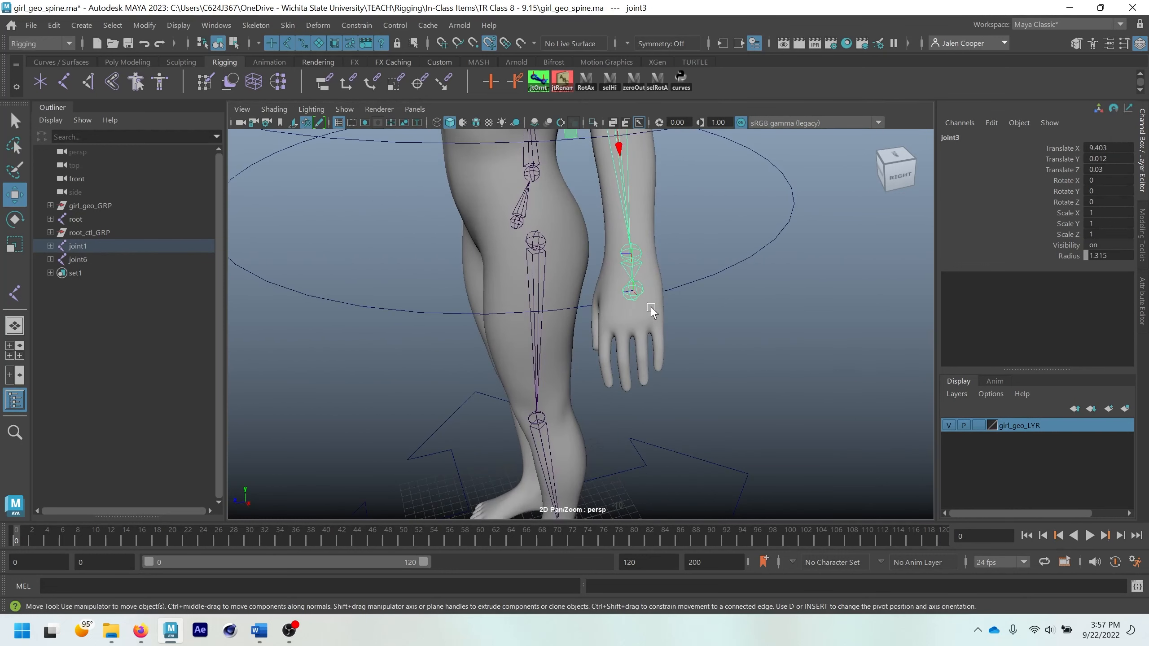
pyautogui.scroll(2, 649, 308)
pyautogui.click(648, 280)
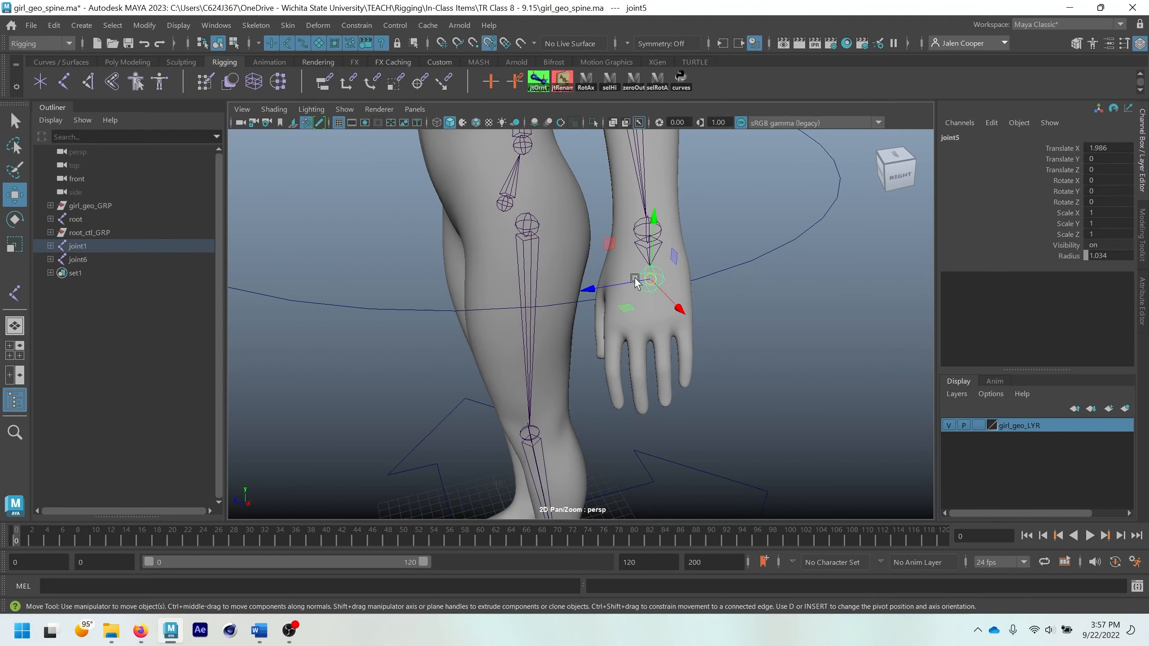
pyautogui.keyDown('alt'); pyautogui.moveTo(579, 267); pyautogui.dragTo(749, 276); pyautogui.keyUp('alt')
pyautogui.moveTo(816, 326)
pyautogui.keyDown('alt'); pyautogui.mouseDown()
pyautogui.moveTo(740, 293)
pyautogui.moveTo(571, 309)
pyautogui.mouseUp(); pyautogui.keyUp('alt')
pyautogui.click(714, 257)
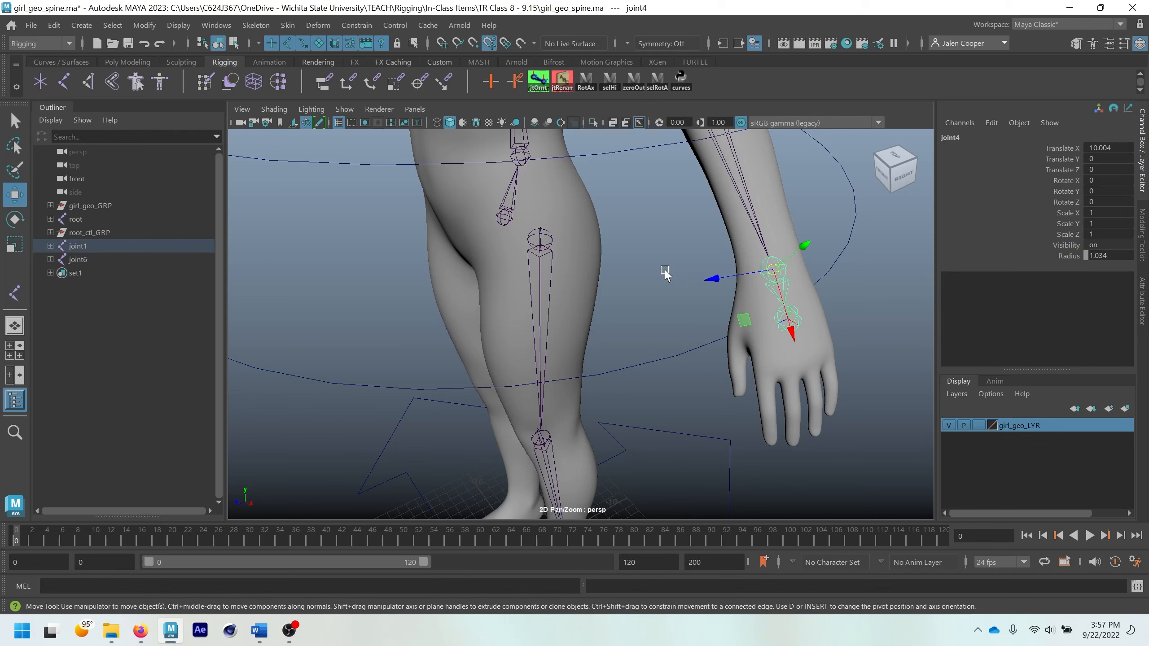
pyautogui.click(539, 247)
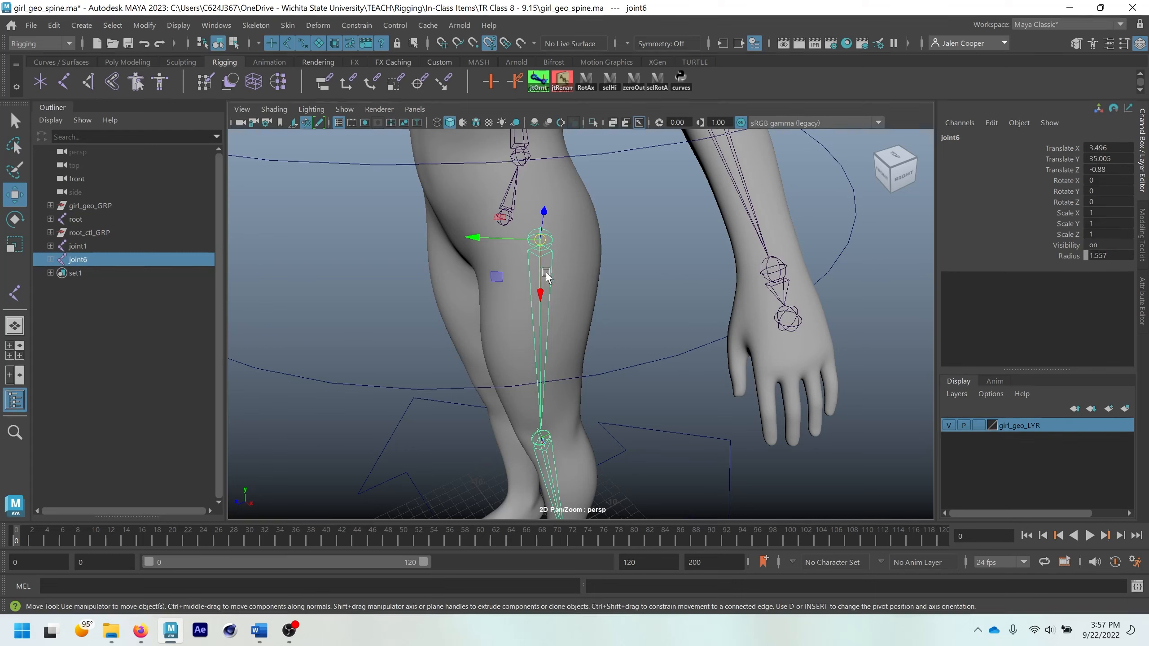
pyautogui.keyDown('alt'); pyautogui.moveTo(546, 271); pyautogui.dragTo(578, 271); pyautogui.keyUp('alt')
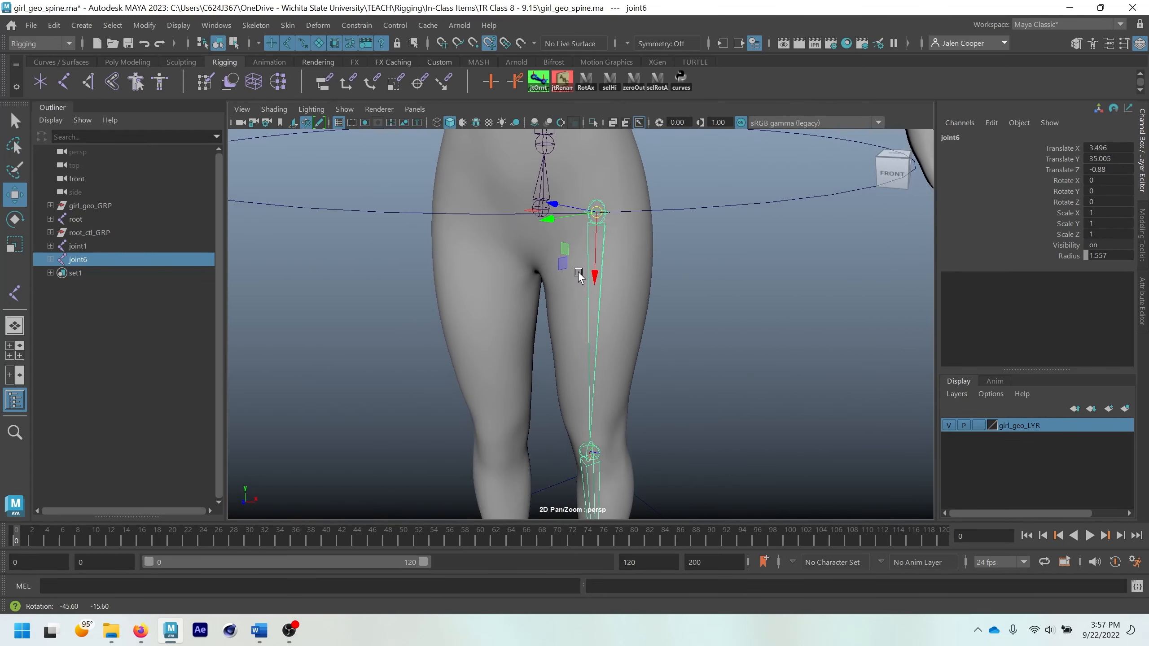
# Step: Nudge only the left knee joint sideways to center it in the leg from the front, to translate values of about 17.143, -0.196, -0.409
pyautogui.scroll(-3, 579, 273)
pyautogui.keyDown('alt'); pyautogui.moveTo(587, 319); pyautogui.dragTo(582, 245, button='middle'); pyautogui.keyUp('alt')
pyautogui.scroll(4, 575, 361)
pyautogui.scroll(-3, 575, 361)
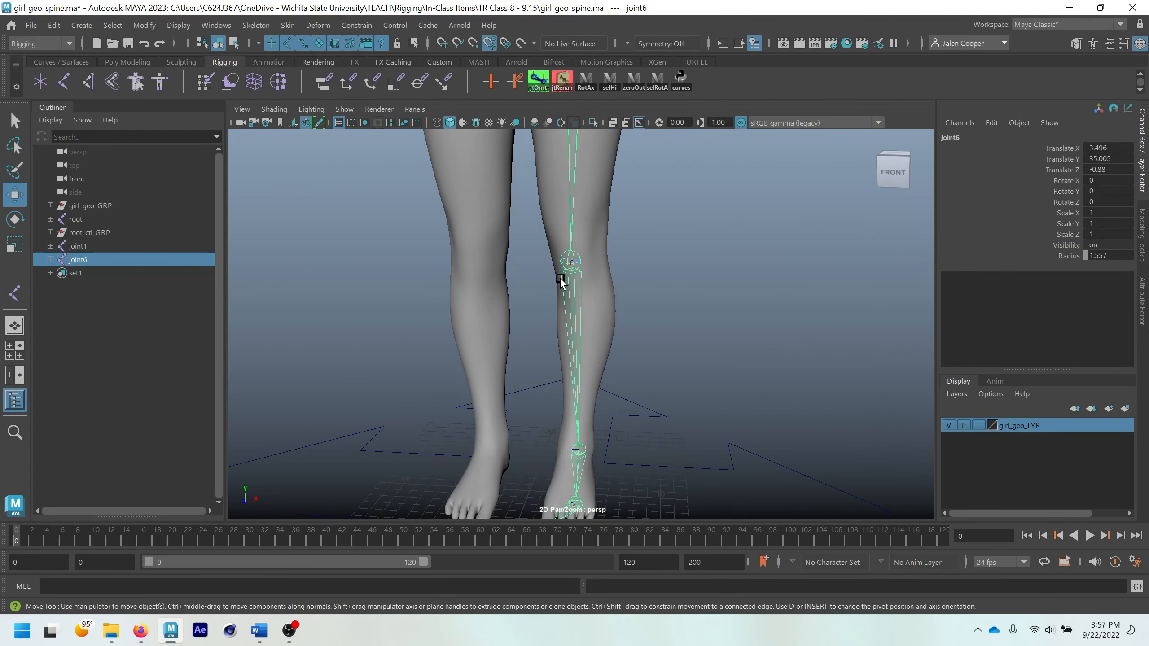
pyautogui.click(571, 260)
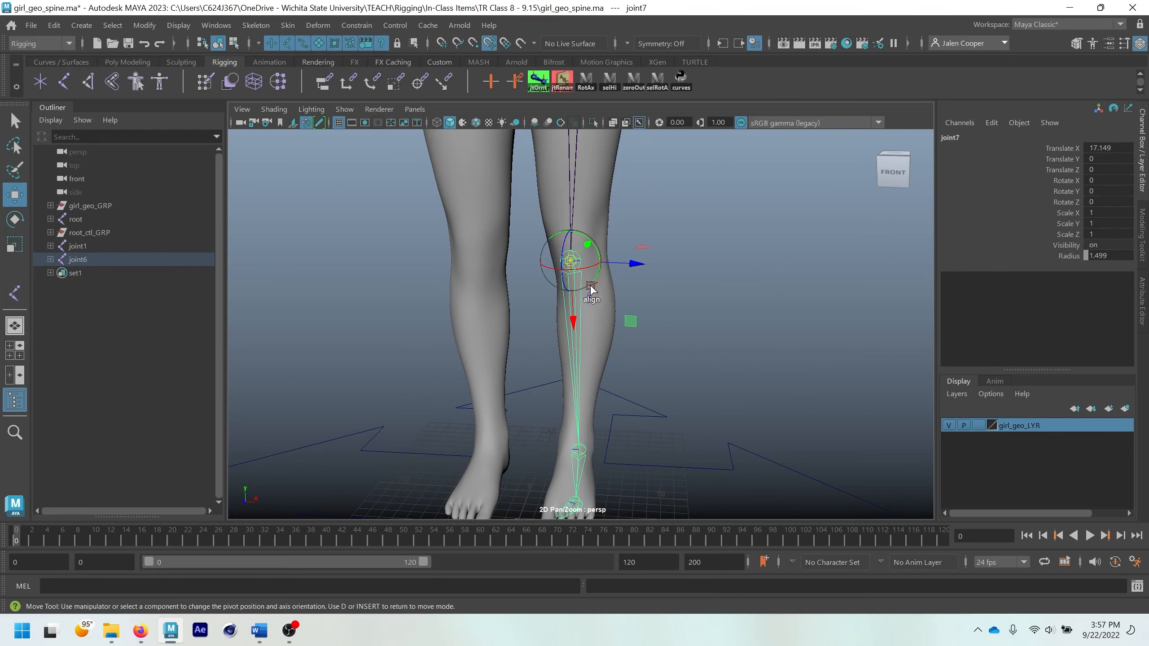
pyautogui.keyDown('alt'); pyautogui.moveTo(589, 289); pyautogui.dragTo(623, 261); pyautogui.keyUp('alt')
pyautogui.press('space')
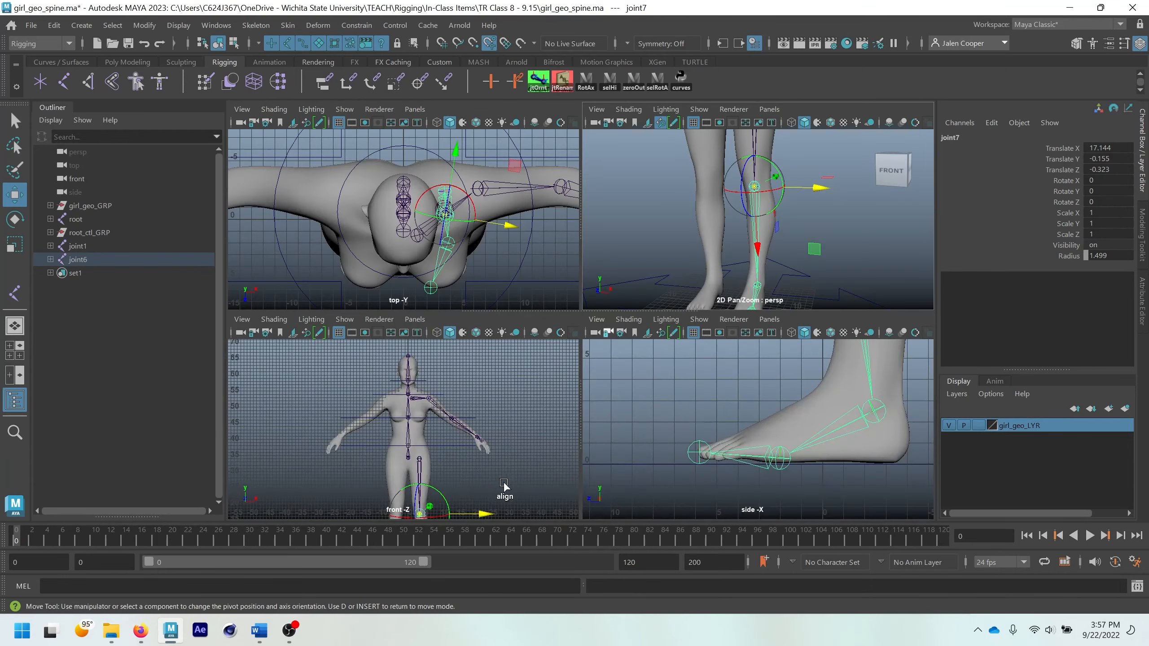
pyautogui.press('space')
pyautogui.scroll(4, 651, 198)
pyautogui.scroll(4, 651, 197)
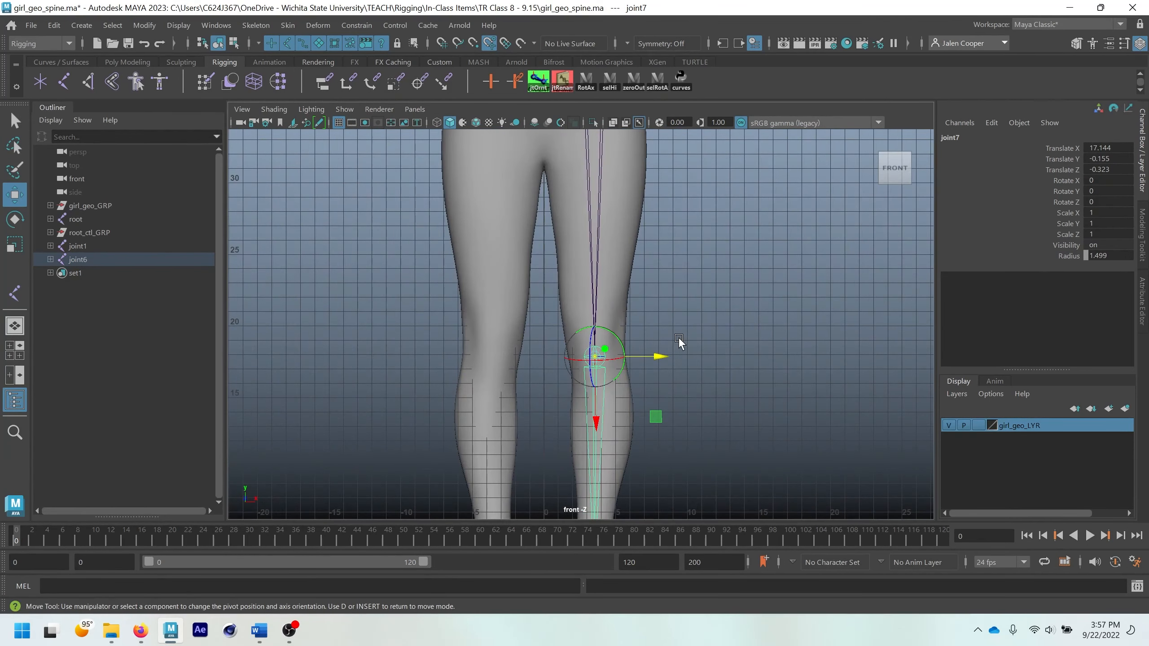
pyautogui.keyDown('alt'); pyautogui.moveTo(675, 339); pyautogui.dragTo(648, 229, button='middle'); pyautogui.keyUp('alt')
pyautogui.moveTo(632, 251); pyautogui.dragTo(632, 252)
# Step: In the side view, move only the knee joint back toward the calf, to translate values of about 17.015, -0.921, -0.059
pyautogui.press('space')
pyautogui.press('space')
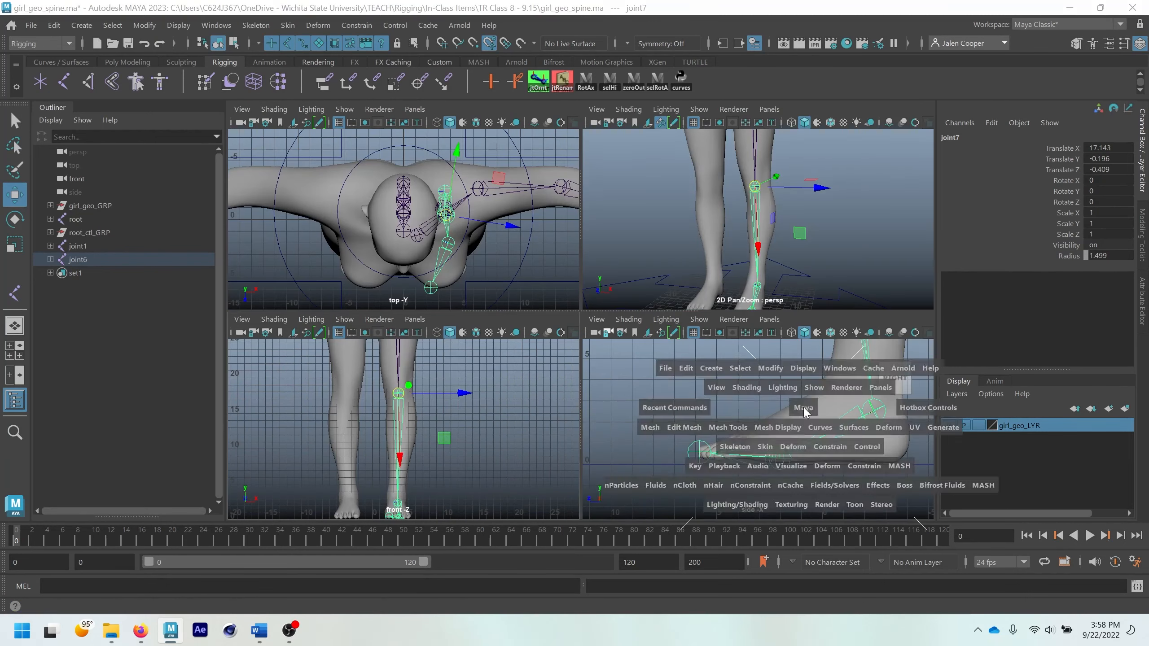
pyautogui.scroll(-4, 729, 321)
pyautogui.keyDown('alt'); pyautogui.moveTo(711, 261); pyautogui.dragTo(668, 347, button='middle'); pyautogui.keyUp('alt')
pyautogui.scroll(-4, 668, 347)
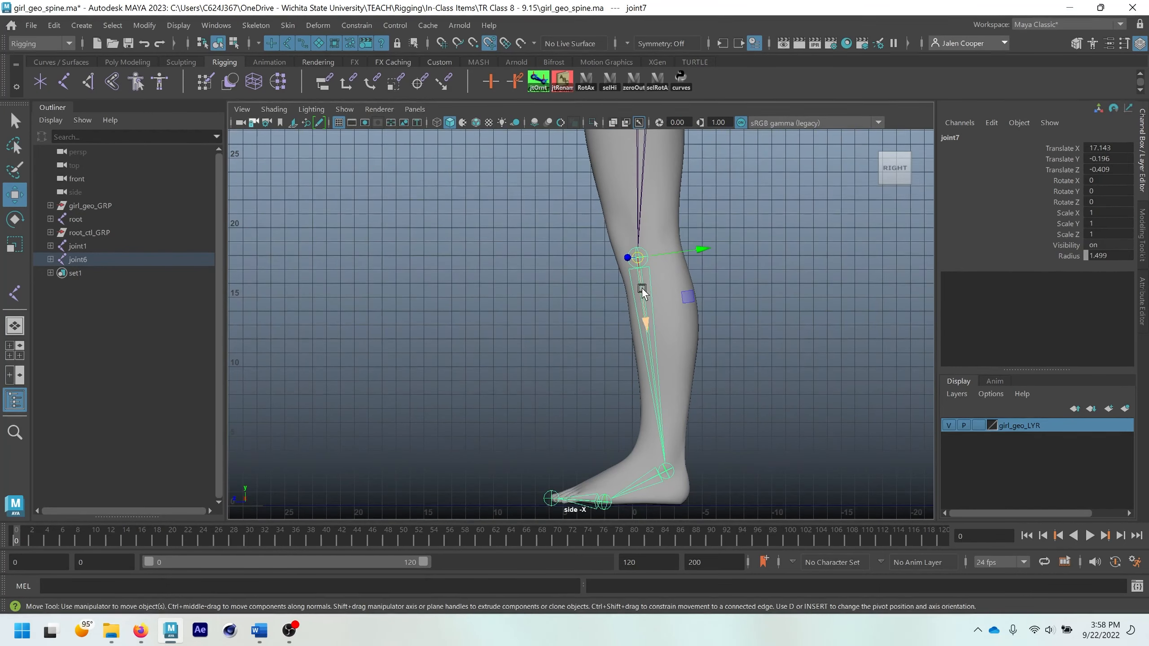
pyautogui.press('d')
pyautogui.moveTo(678, 249); pyautogui.dragTo(692, 248)
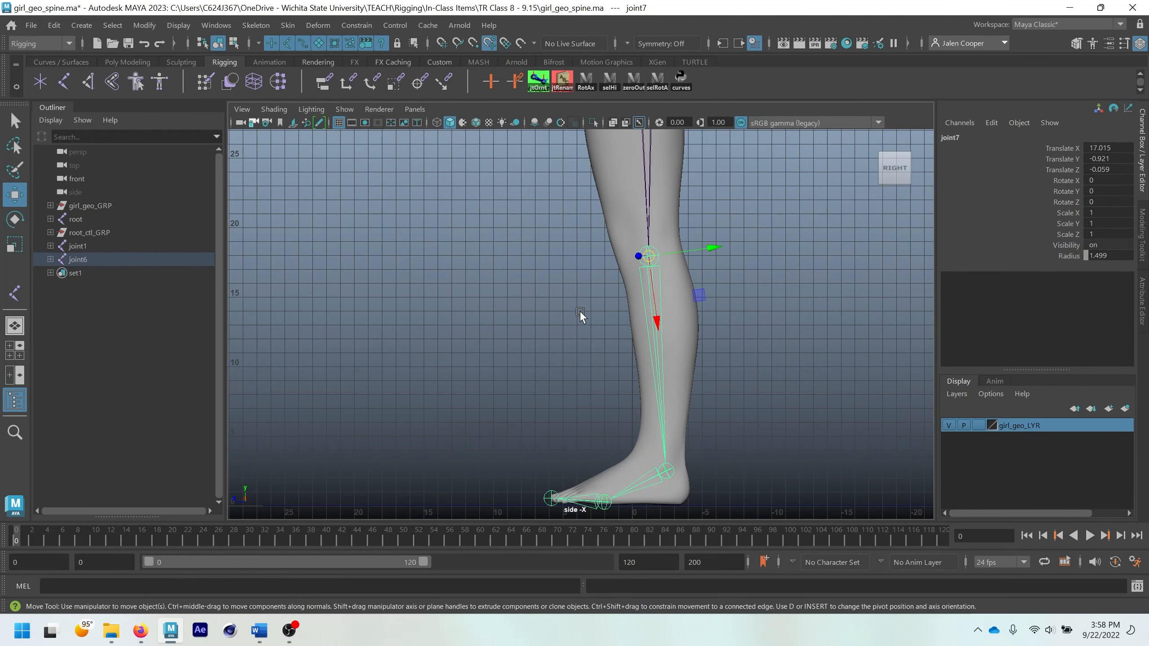
# Step: In the front view, move only the left ankle joint up and slightly inward, to translate values of about 14.797, -1.102, -0.646
pyautogui.press('space')
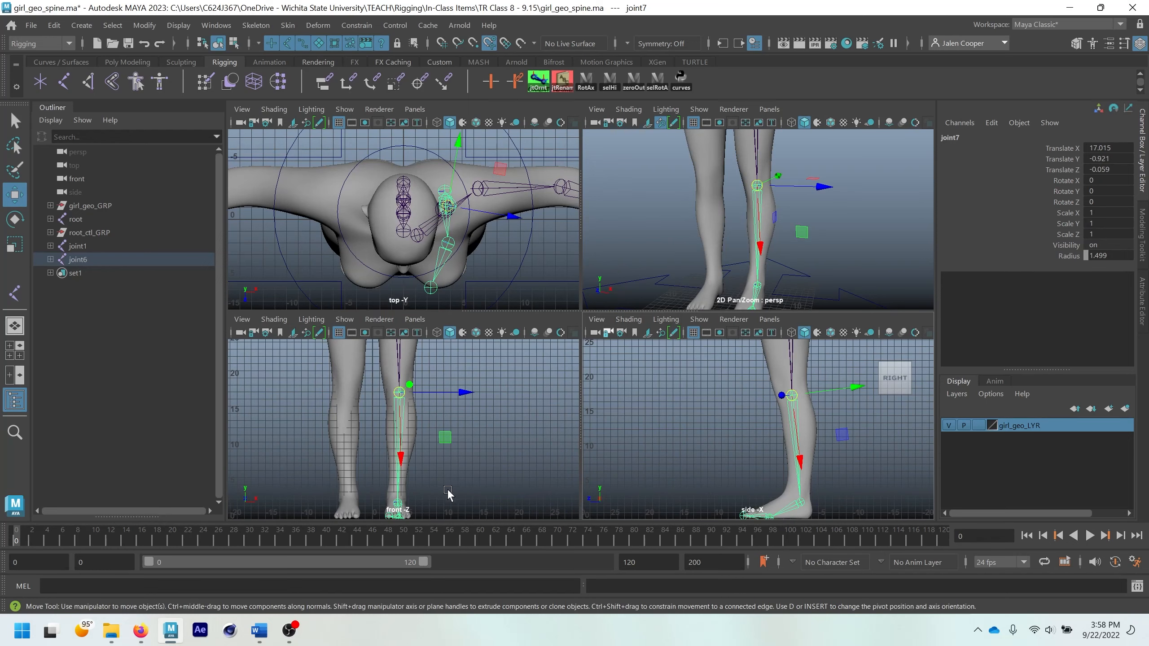
pyautogui.press('space')
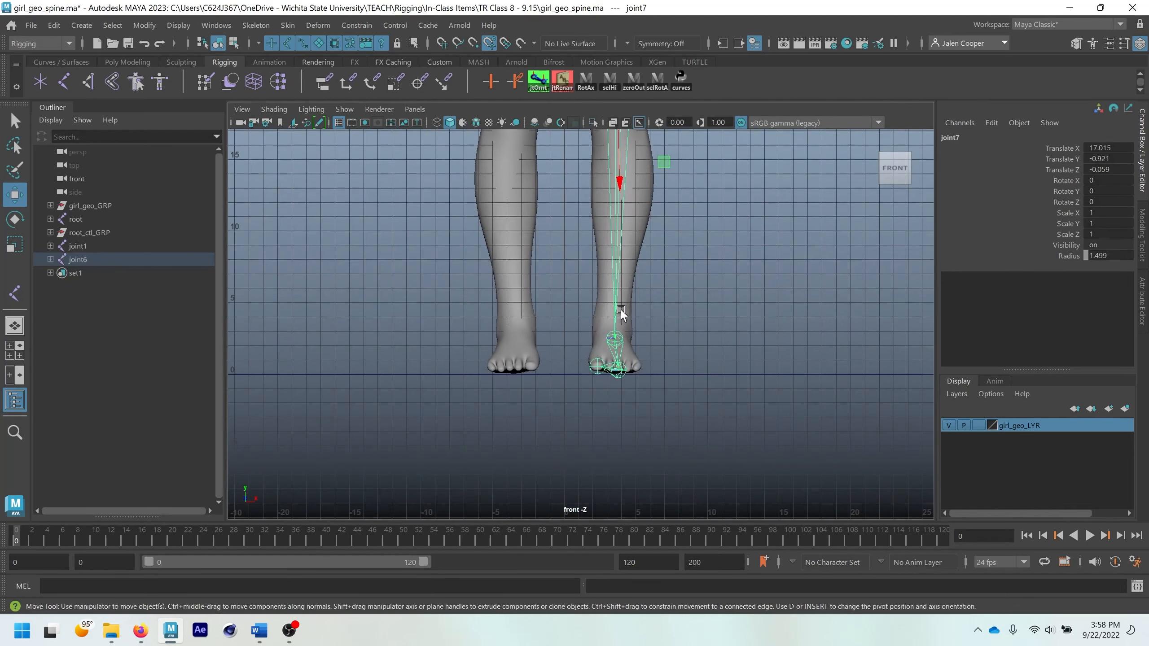
pyautogui.click(615, 339)
pyautogui.scroll(3, 597, 315)
pyautogui.press('d')
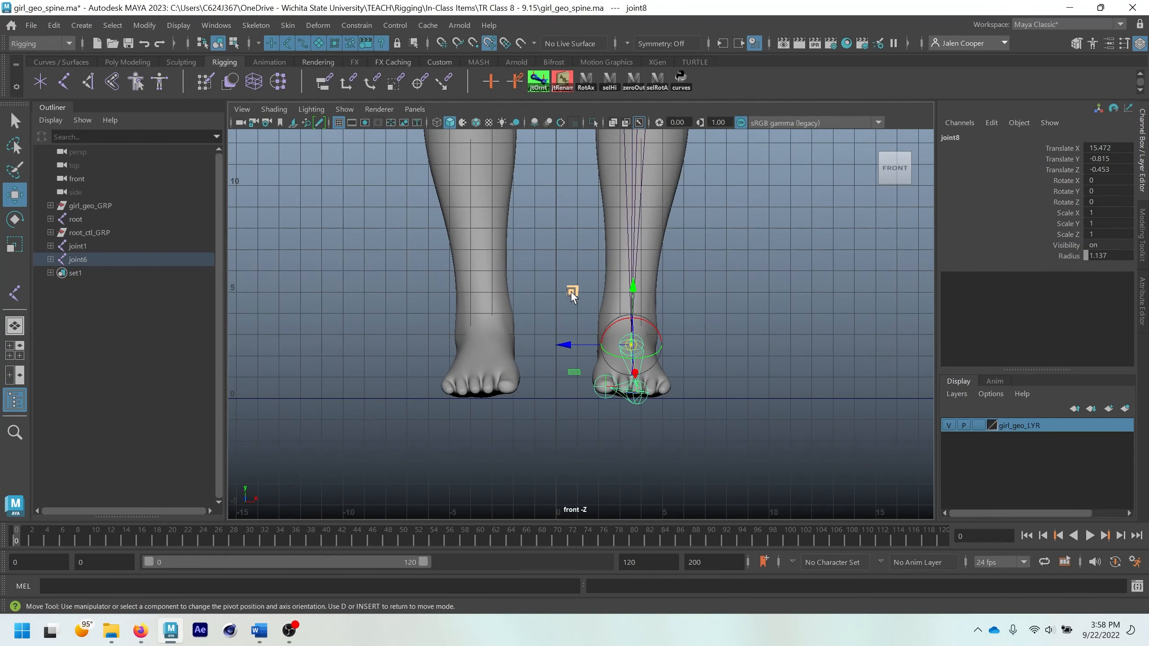
pyautogui.moveTo(572, 293); pyautogui.dragTo(566, 285, button='middle')
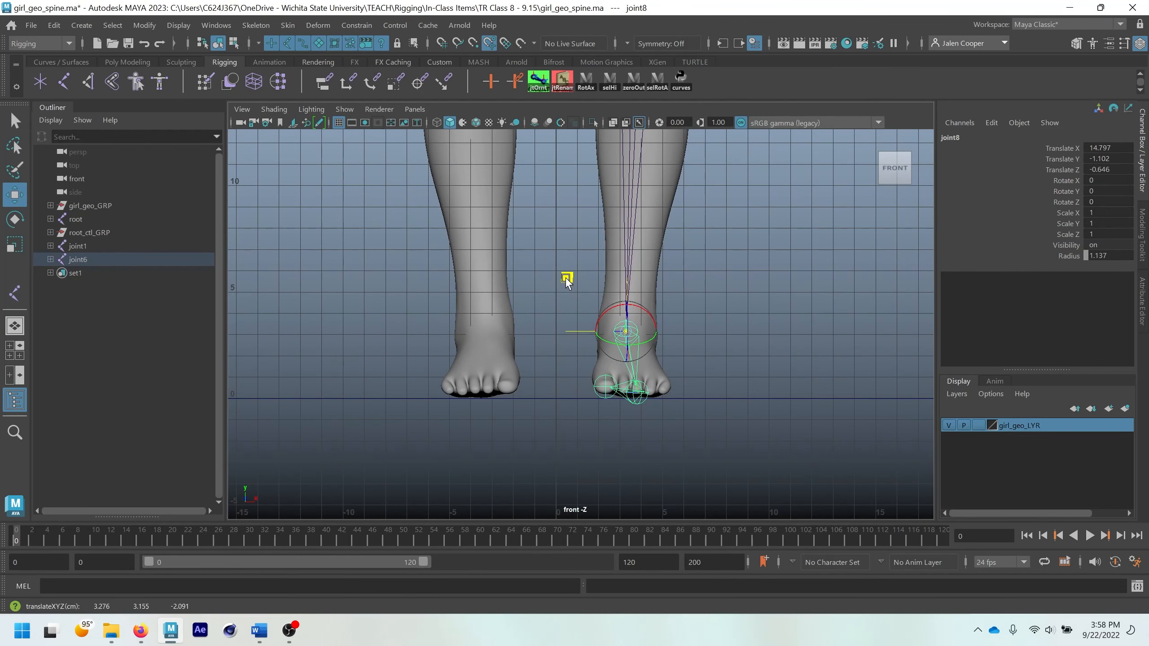
# Step: Examine the placement of the left ankle, ball and toe joints inside the foot mesh in the perspective view
pyautogui.press('space')
pyautogui.press('space')
pyautogui.scroll(-3, 705, 403)
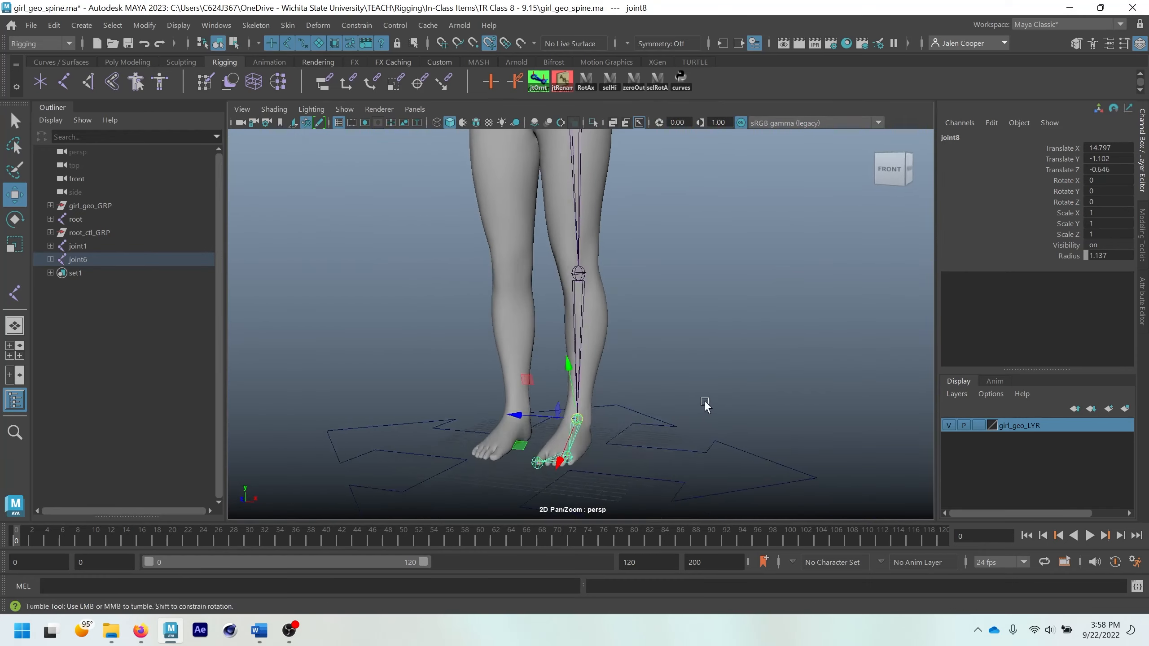
pyautogui.keyDown('alt'); pyautogui.moveTo(705, 403); pyautogui.dragTo(710, 264); pyautogui.keyUp('alt')
pyautogui.scroll(5, 629, 447)
pyautogui.scroll(3, 602, 360)
pyautogui.keyDown('alt'); pyautogui.moveTo(597, 356); pyautogui.dragTo(569, 374); pyautogui.keyUp('alt')
pyautogui.click(618, 364)
pyautogui.click(599, 356)
pyautogui.scroll(-5, 566, 372)
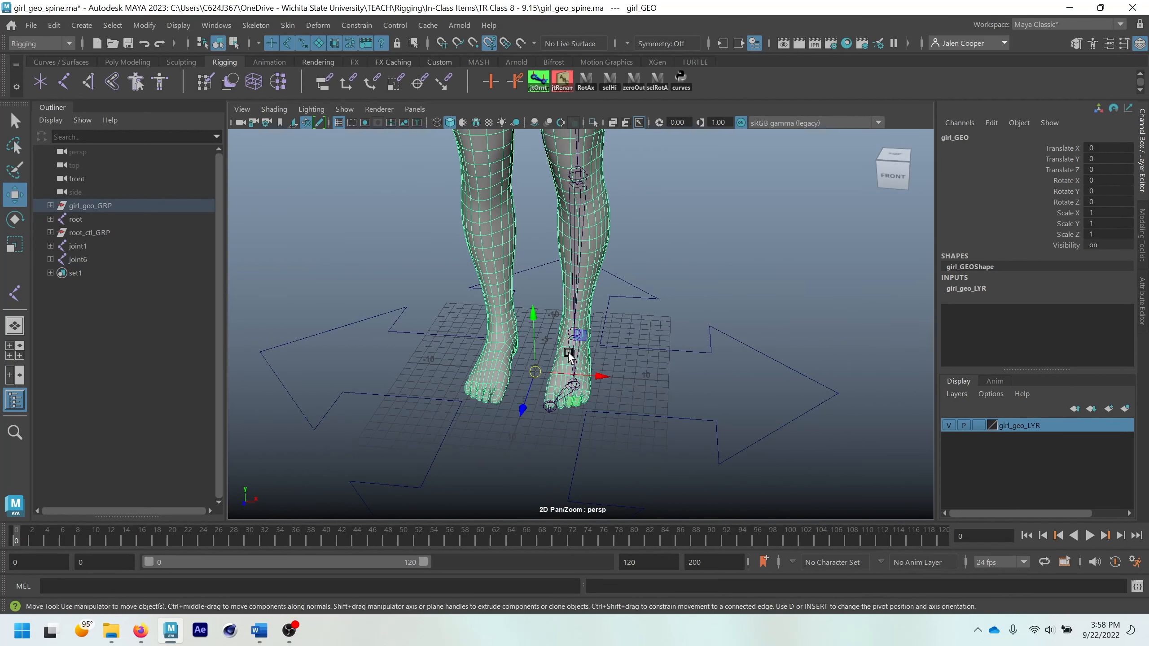
pyautogui.scroll(5, 568, 338)
pyautogui.keyDown('alt'); pyautogui.moveTo(571, 329); pyautogui.dragTo(590, 231, button='middle'); pyautogui.keyUp('alt')
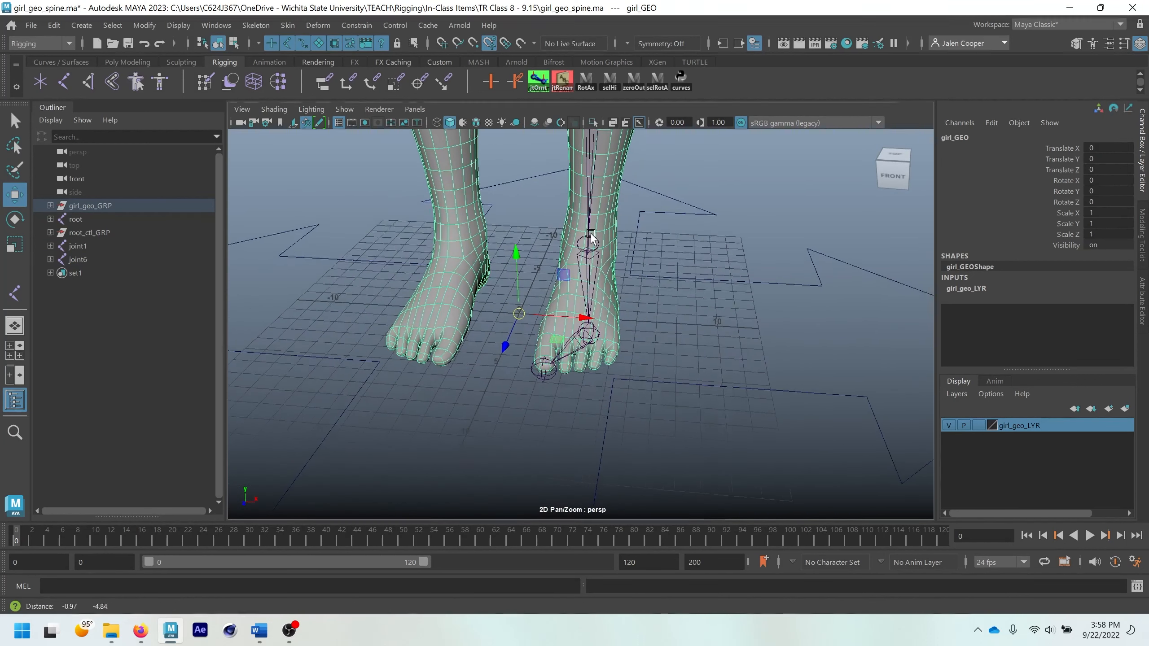
pyautogui.click(622, 319)
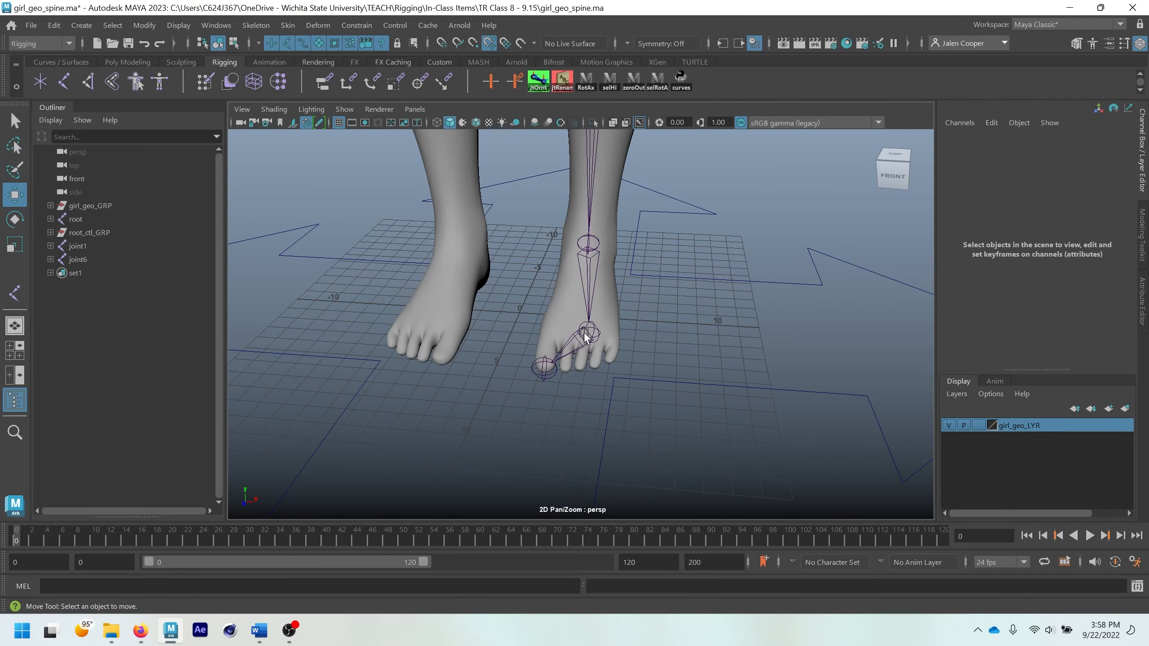
pyautogui.scroll(-10, 577, 161)
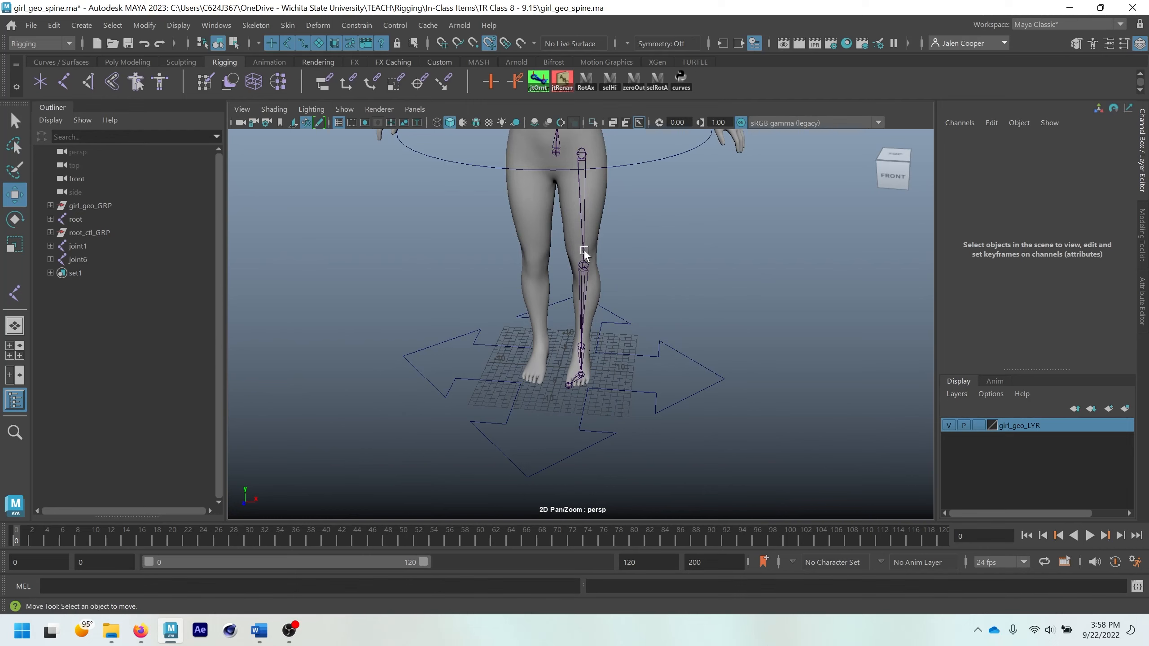
pyautogui.scroll(10, 583, 332)
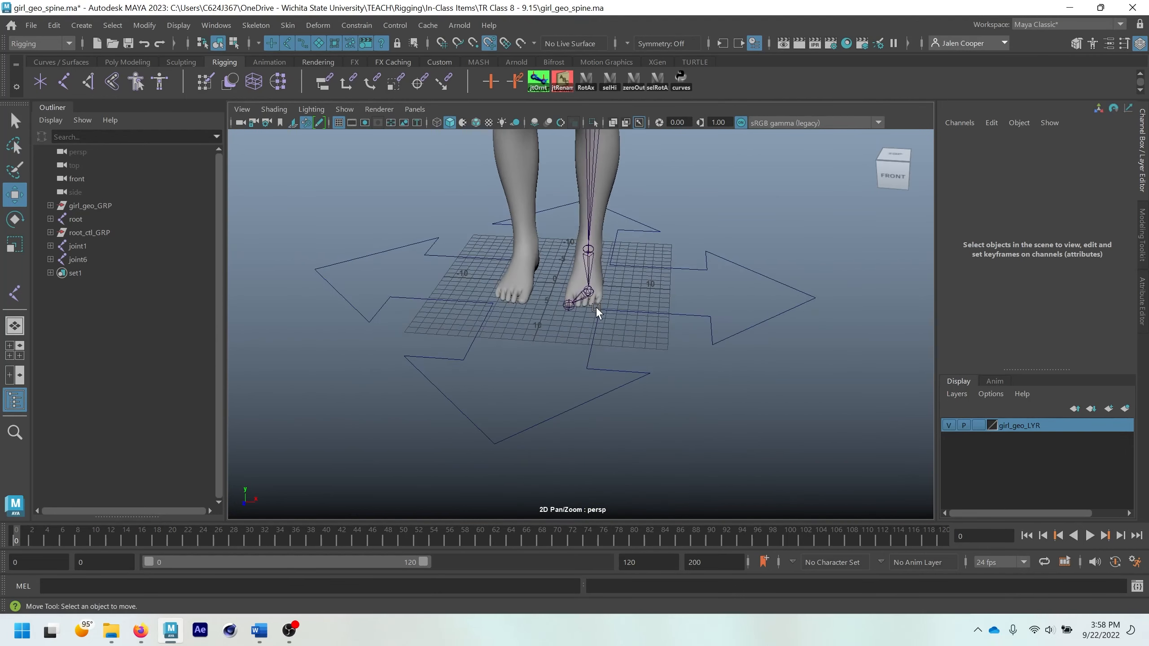
# Step: Shift the left toe-tip joint toward the middle toes and only the ball joint to translate values of about 4.905, -0.747, -0.081
pyautogui.click(555, 275)
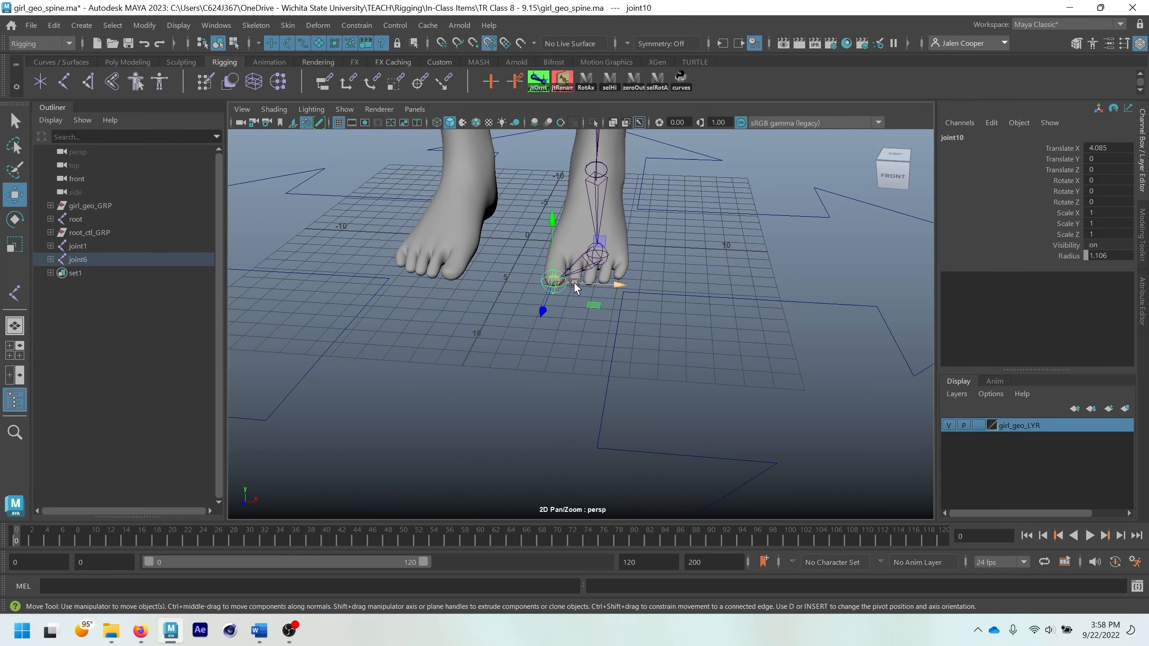
pyautogui.moveTo(574, 282); pyautogui.dragTo(612, 285)
pyautogui.click(597, 254)
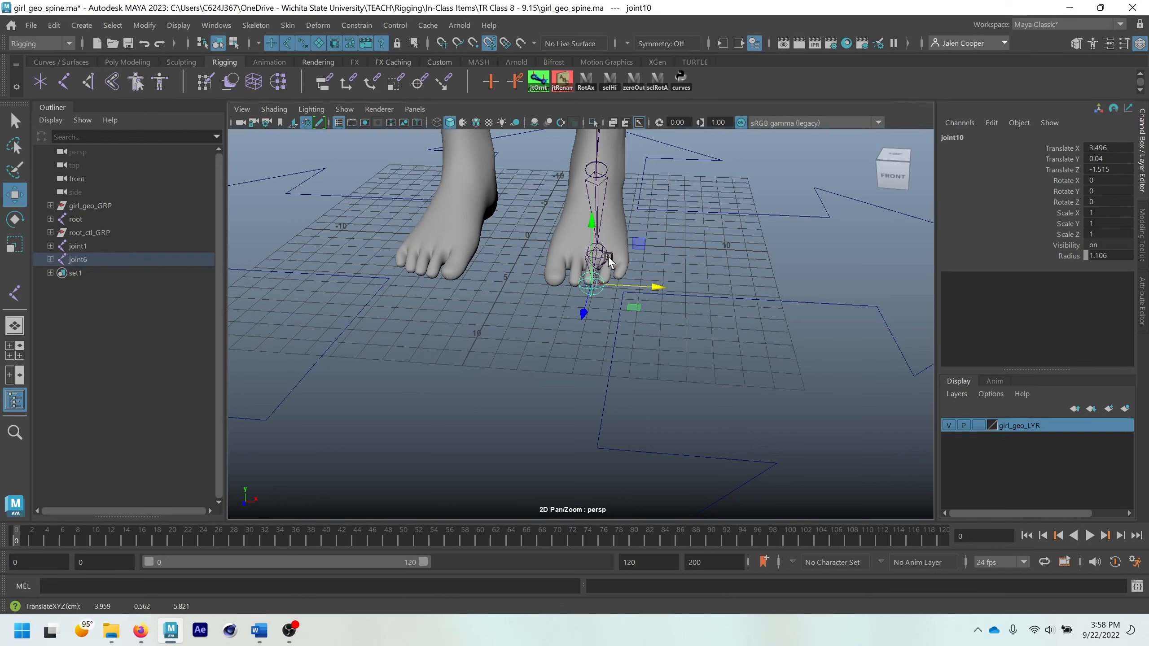
pyautogui.press('d')
pyautogui.keyDown('alt'); pyautogui.moveTo(551, 281); pyautogui.dragTo(553, 287); pyautogui.keyUp('alt')
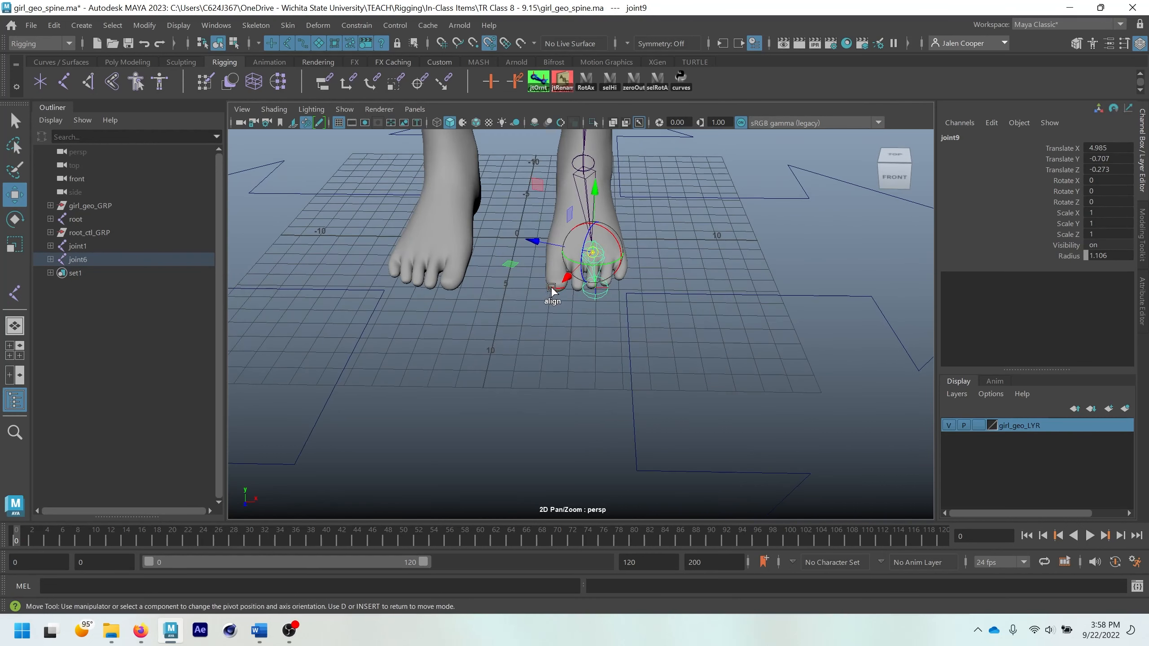
pyautogui.moveTo(533, 239); pyautogui.dragTo(529, 236)
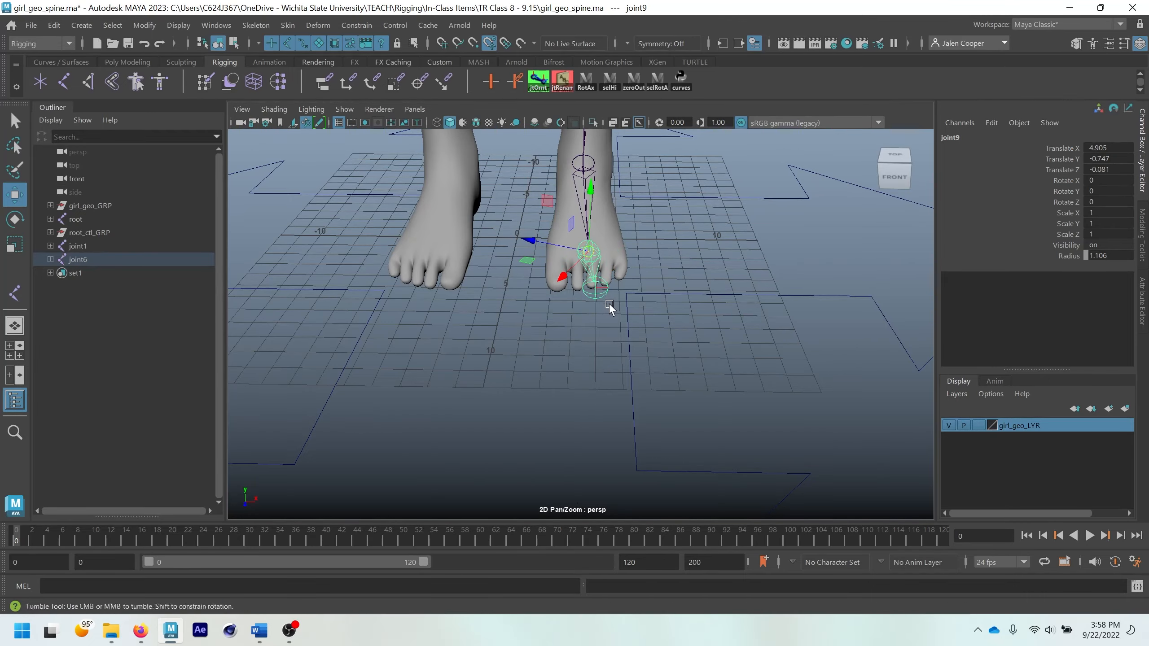
# Step: Check the toes up close and pull the left toe-tip joint back into the front of the foot
pyautogui.scroll(10, 608, 303)
pyautogui.keyDown('alt'); pyautogui.moveTo(620, 294); pyautogui.dragTo(573, 294); pyautogui.keyUp('alt')
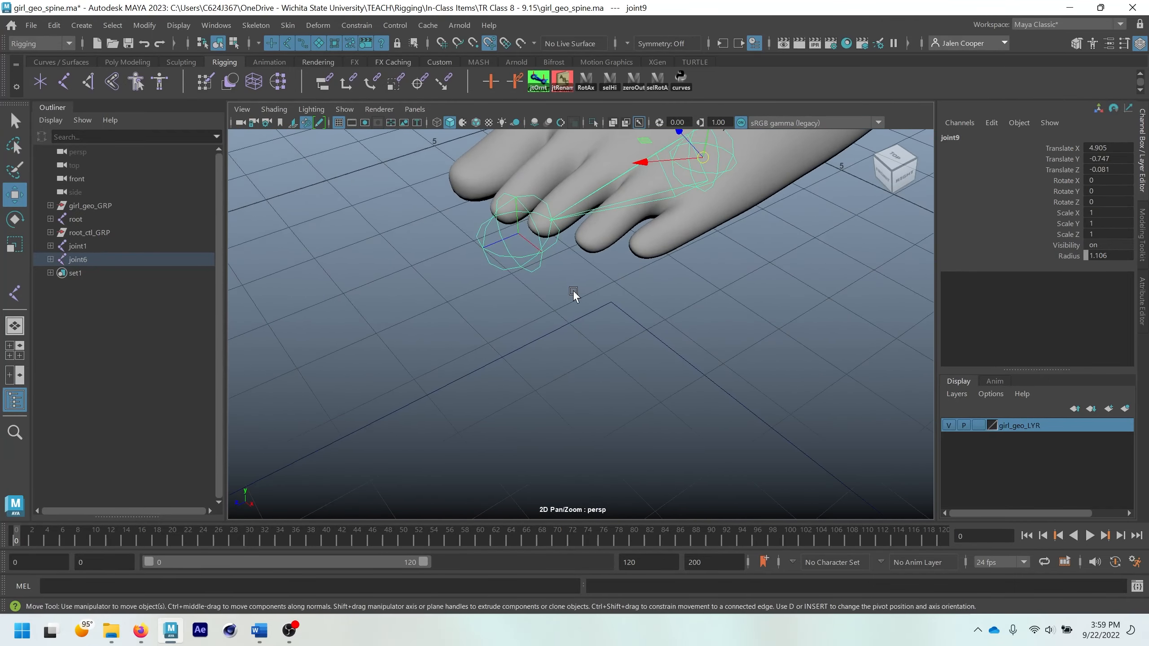
pyautogui.keyDown('alt'); pyautogui.moveTo(573, 291); pyautogui.dragTo(604, 361, button='middle'); pyautogui.keyUp('alt')
pyautogui.click(604, 361)
pyautogui.keyDown('alt'); pyautogui.moveTo(588, 302); pyautogui.dragTo(550, 299); pyautogui.keyUp('alt')
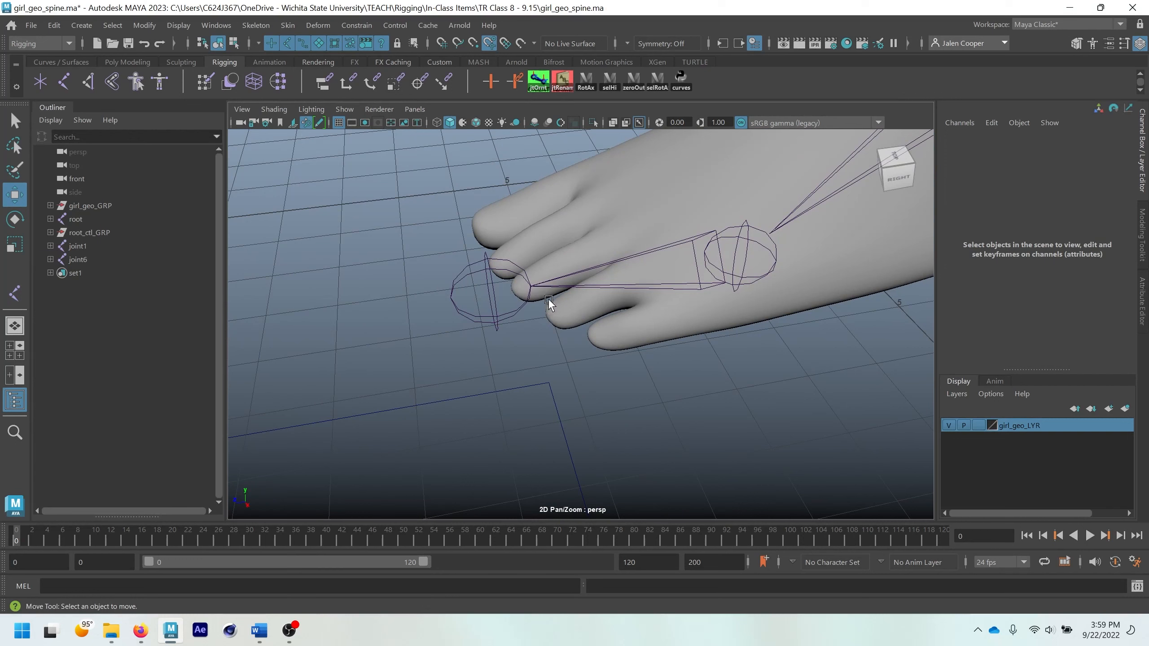
pyautogui.click(549, 302)
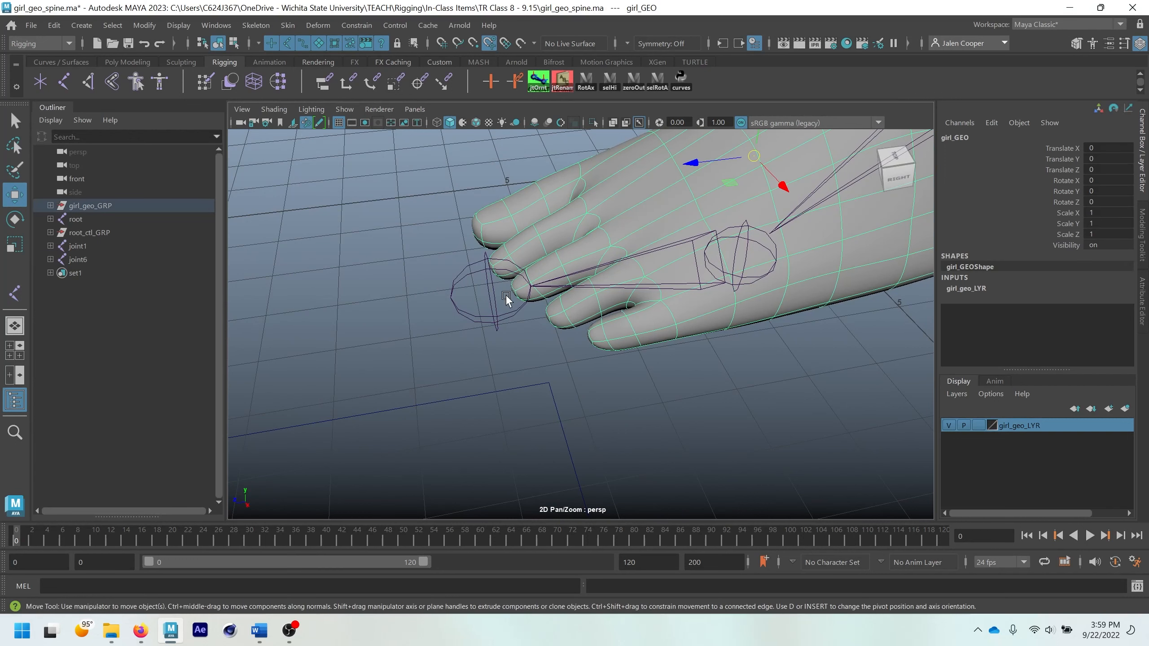
pyautogui.keyDown('alt'); pyautogui.moveTo(506, 297); pyautogui.dragTo(650, 334); pyautogui.keyUp('alt')
pyautogui.click(626, 353)
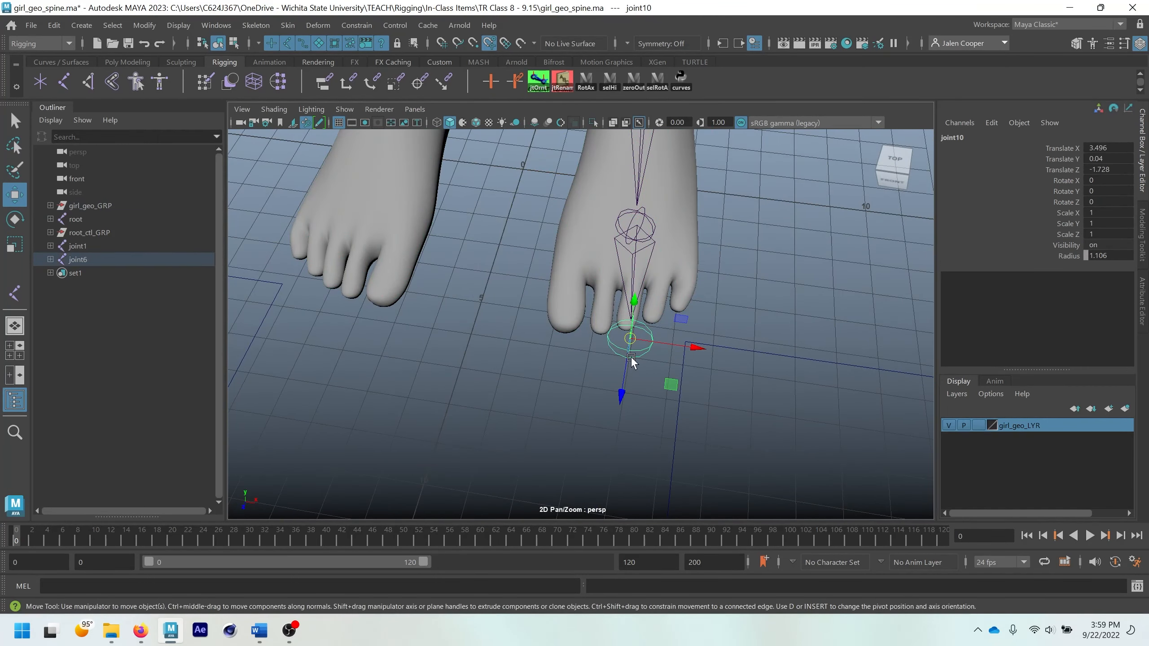
pyautogui.moveTo(670, 389); pyautogui.dragTo(631, 275)
pyautogui.click(535, 366)
# Step: Review the left leg chain and the whole skeleton inside the character's mesh in the perspective view
pyautogui.keyDown('alt'); pyautogui.moveTo(535, 366); pyautogui.dragTo(526, 338, button='right'); pyautogui.keyUp('alt')
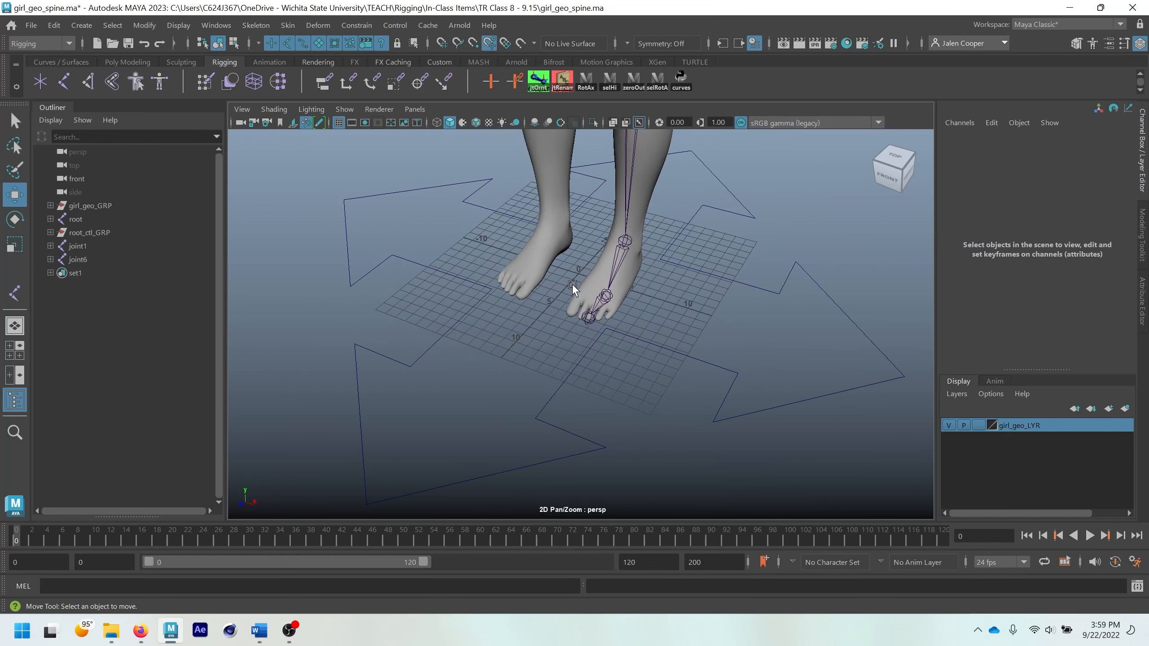
pyautogui.keyDown('alt'); pyautogui.moveTo(637, 261); pyautogui.dragTo(628, 283); pyautogui.keyUp('alt')
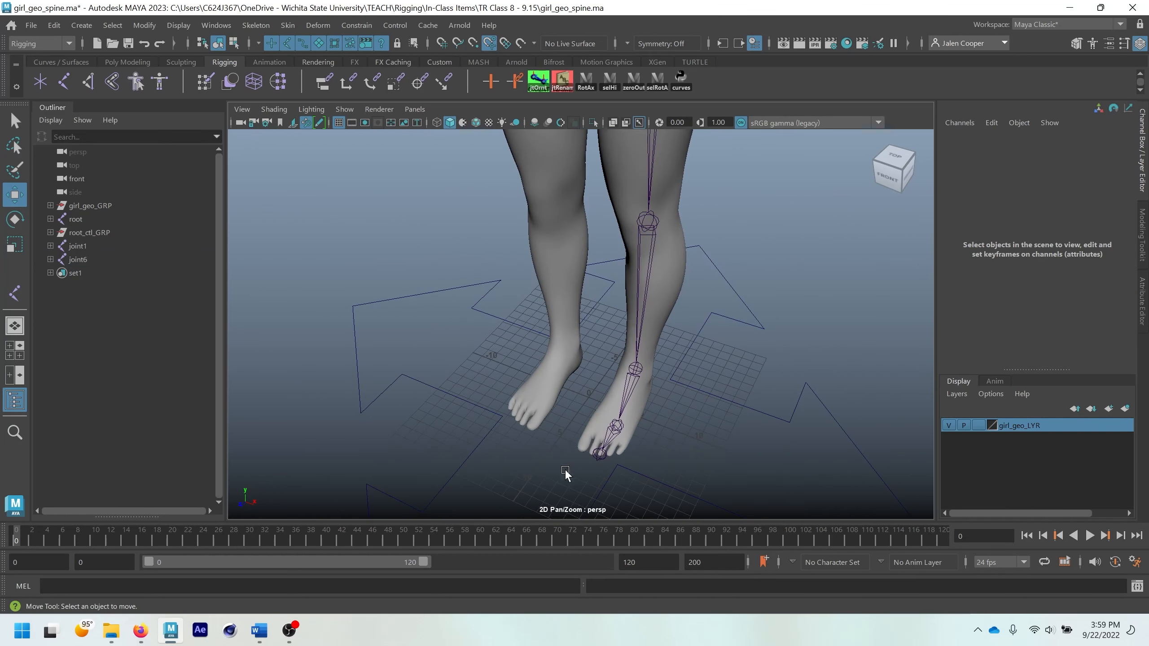
pyautogui.scroll(-5, 612, 286)
pyautogui.keyDown('alt'); pyautogui.moveTo(627, 197); pyautogui.dragTo(639, 306, button='middle'); pyautogui.keyUp('alt')
pyautogui.scroll(-5, 639, 306)
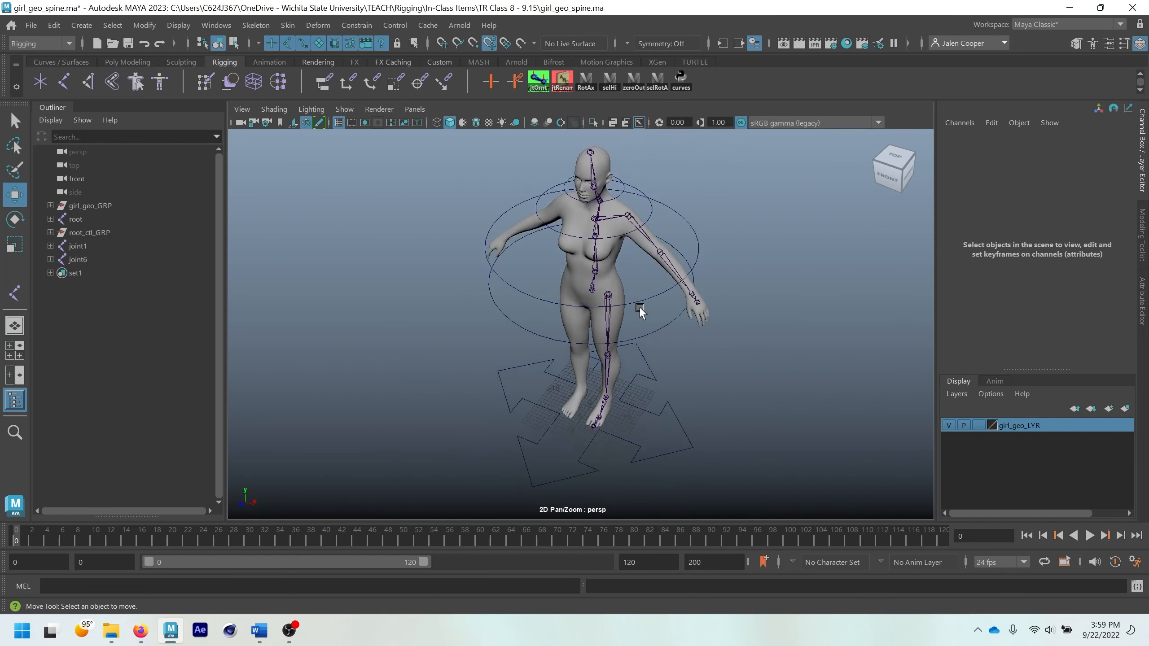
pyautogui.scroll(2, 641, 306)
pyautogui.scroll(2, 640, 306)
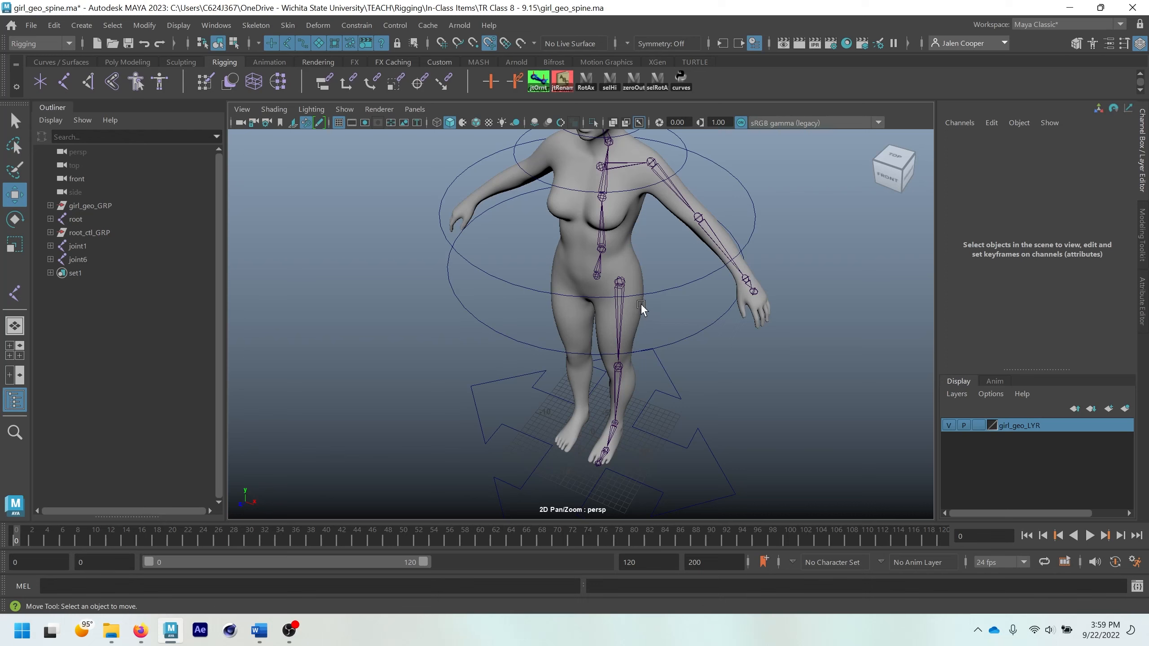
# Step: Draw a separate four-joint chain along the left index finger, from the knuckle to the fingertip
pyautogui.keyDown('alt'); pyautogui.moveTo(756, 332); pyautogui.dragTo(656, 318, button='middle'); pyautogui.keyUp('alt')
pyautogui.click(14, 300)
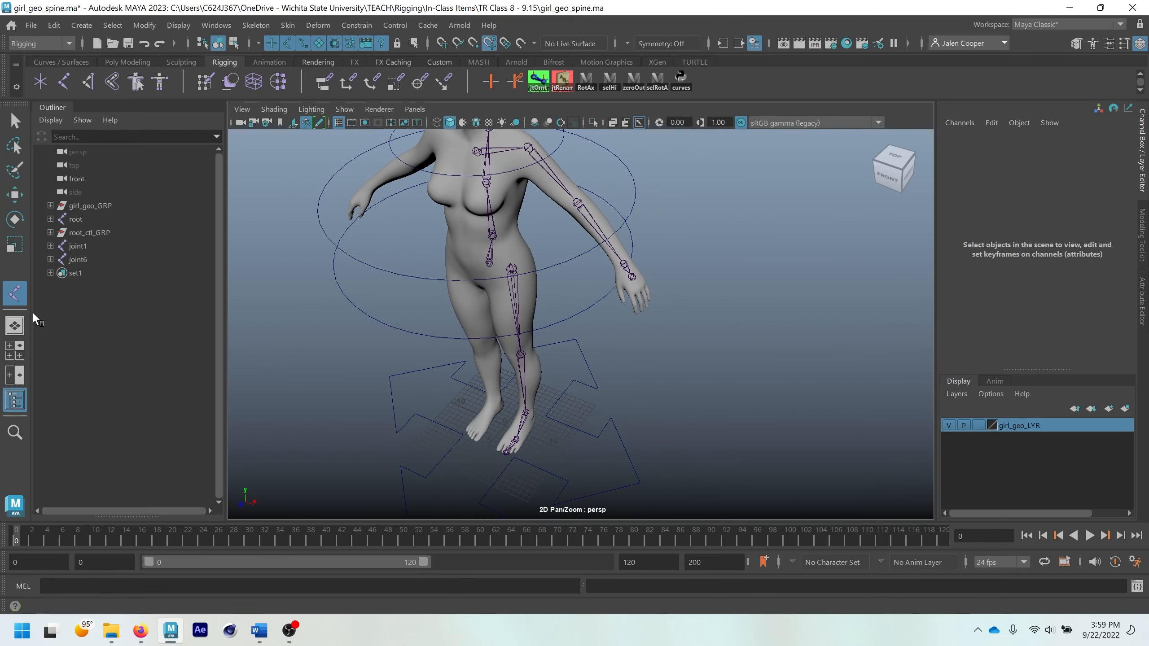
pyautogui.scroll(5, 647, 271)
pyautogui.keyDown('alt'); pyautogui.moveTo(728, 244); pyautogui.dragTo(641, 287, button='middle'); pyautogui.keyUp('alt')
pyautogui.scroll(4, 640, 287)
pyautogui.keyDown('alt'); pyautogui.moveTo(641, 287); pyautogui.dragTo(563, 239); pyautogui.keyUp('alt')
pyautogui.keyDown('alt'); pyautogui.moveTo(564, 239); pyautogui.dragTo(587, 291, button='middle'); pyautogui.keyUp('alt')
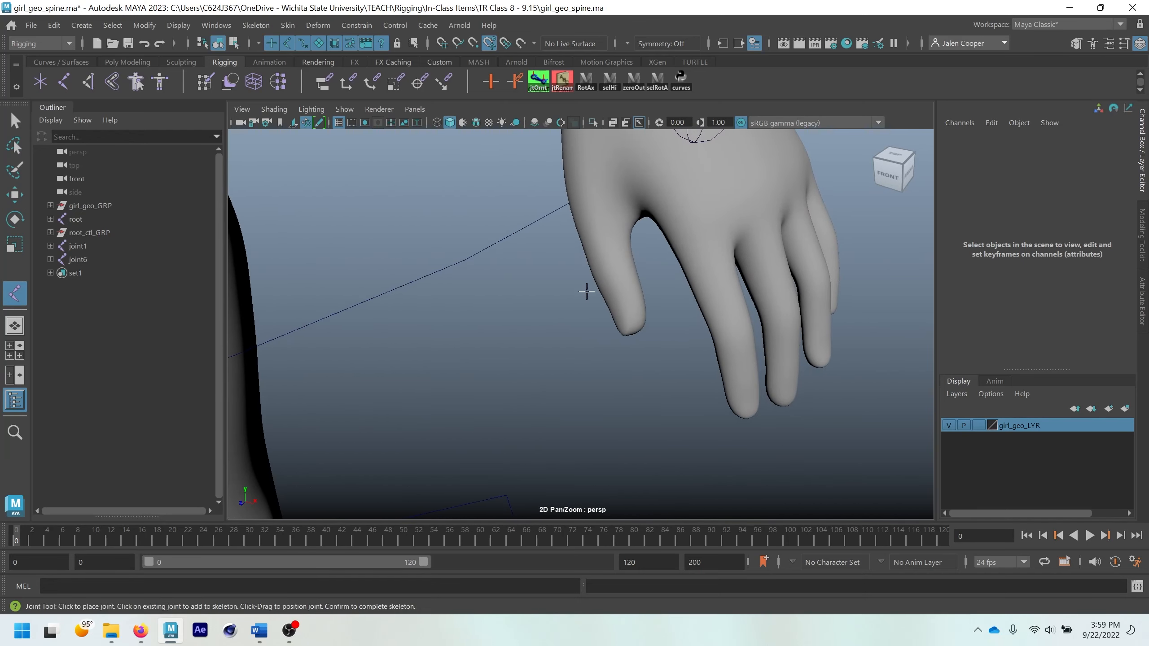
pyautogui.click(689, 227)
pyautogui.click(722, 290)
pyautogui.click(741, 367)
pyautogui.click(748, 405)
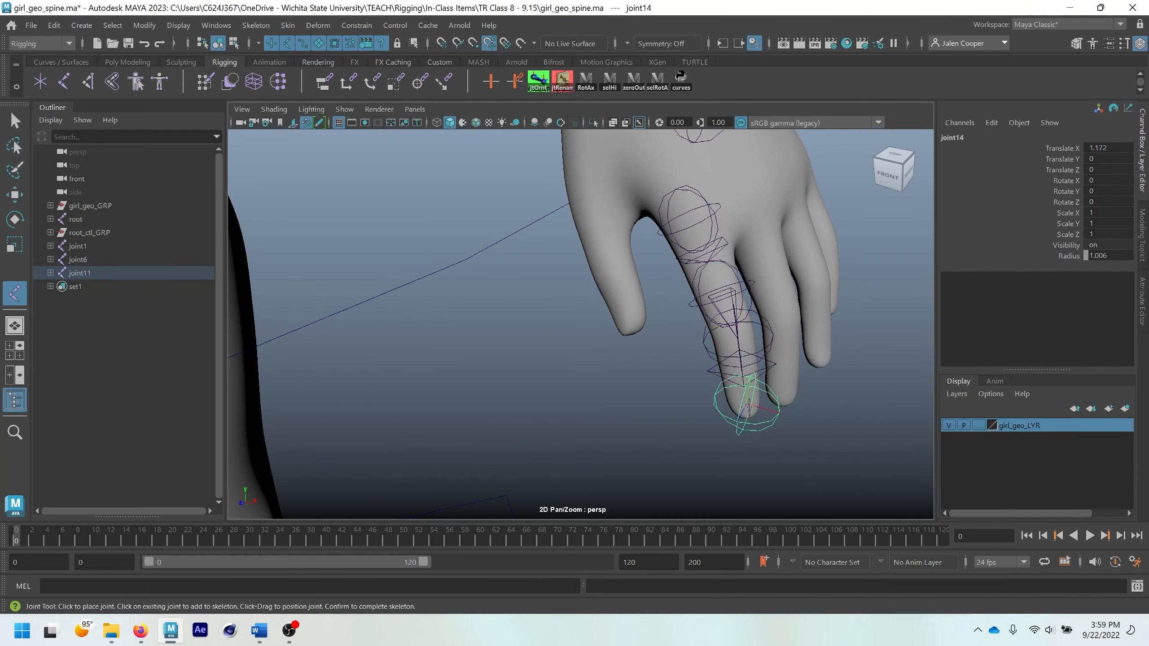
pyautogui.keyDown('alt'); pyautogui.moveTo(764, 404); pyautogui.dragTo(748, 400); pyautogui.keyUp('alt')
pyautogui.press('Return')
pyautogui.press('w')
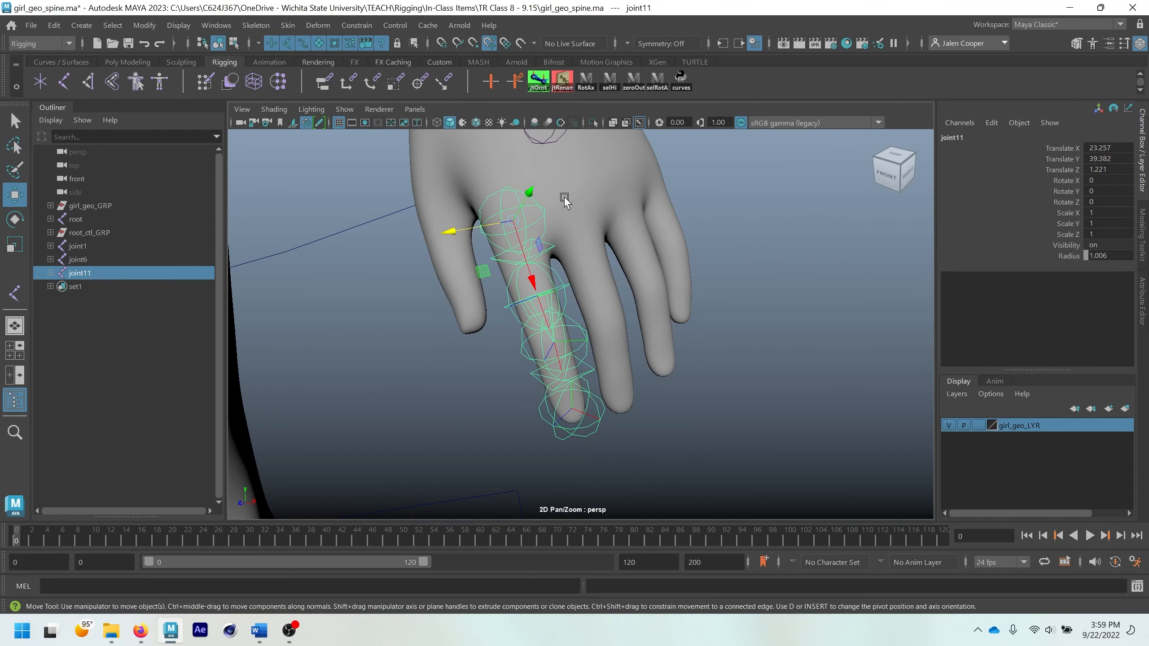
# Step: Draw a second four-joint chain along the left middle finger, from the knuckle to the fingertip
pyautogui.click(14, 293)
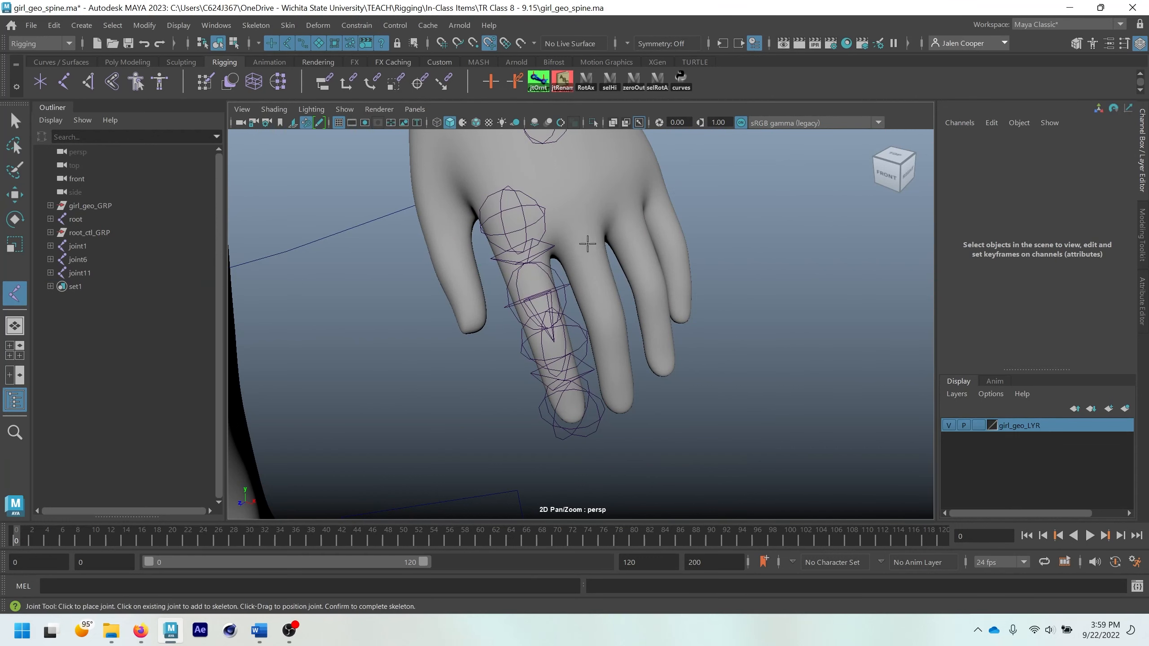
pyautogui.click(571, 205)
pyautogui.click(594, 275)
pyautogui.click(610, 334)
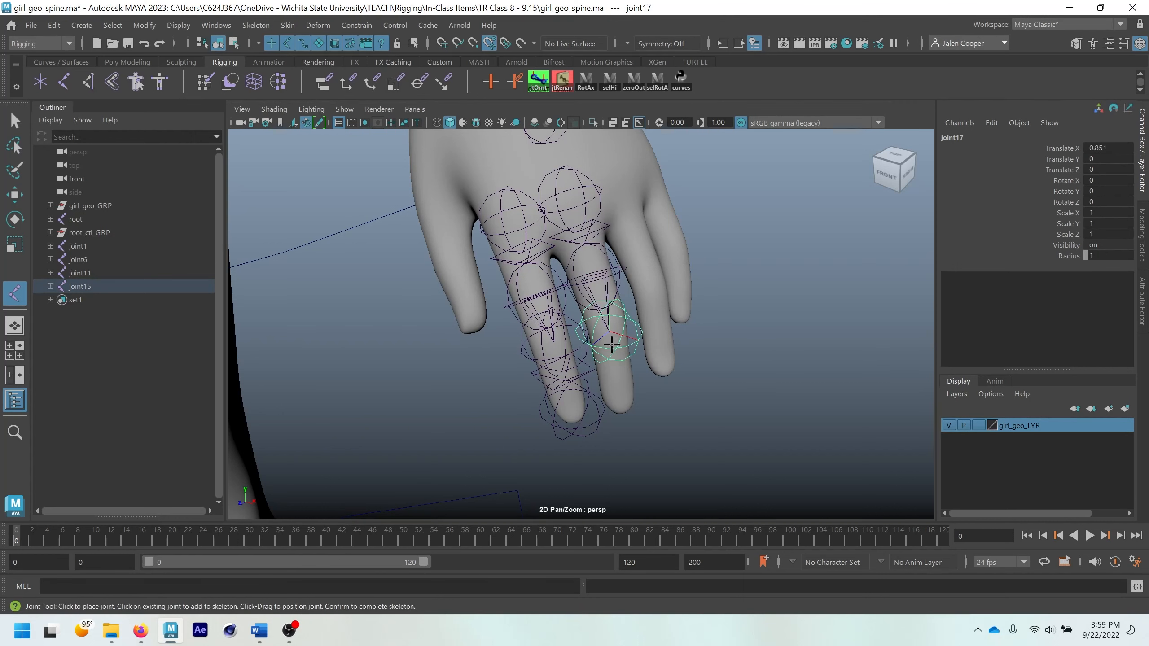
pyautogui.click(619, 399)
pyautogui.press('w')
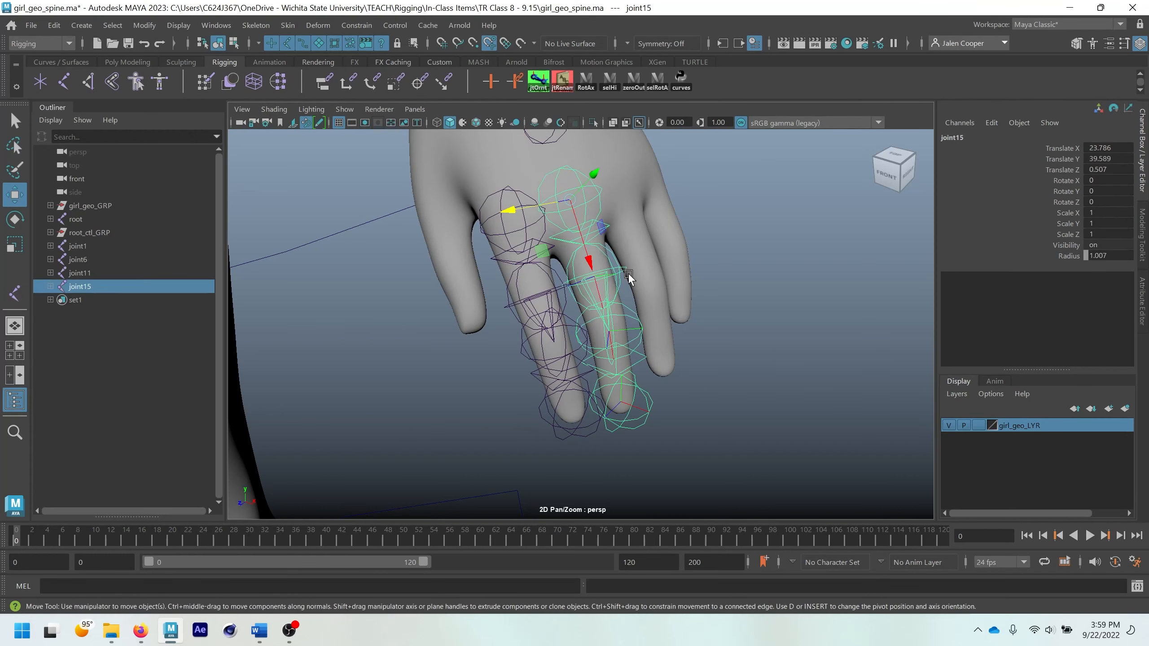
# Step: Delete the joint chains drawn on the left index and middle fingers
pyautogui.keyDown('alt'); pyautogui.moveTo(551, 202); pyautogui.dragTo(559, 206); pyautogui.keyUp('alt')
pyautogui.keyDown('alt'); pyautogui.moveTo(876, 316); pyautogui.dragTo(691, 335); pyautogui.keyUp('alt')
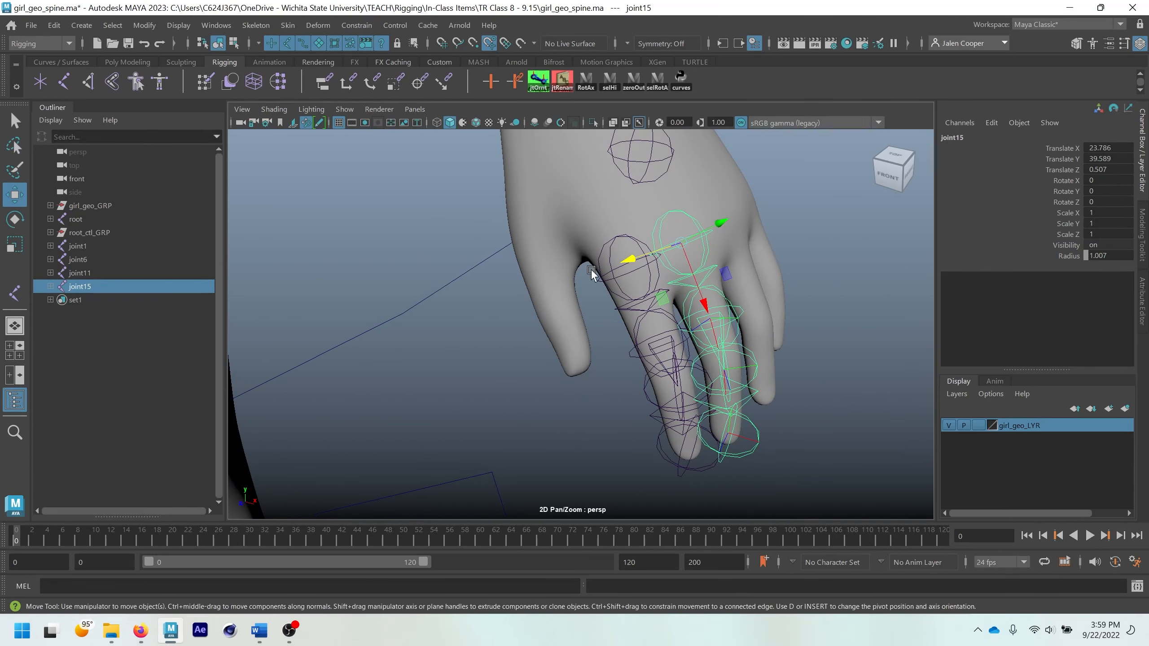
pyautogui.keyDown('shift'); pyautogui.click(659, 268); pyautogui.keyUp('shift')
pyautogui.press('Delete')
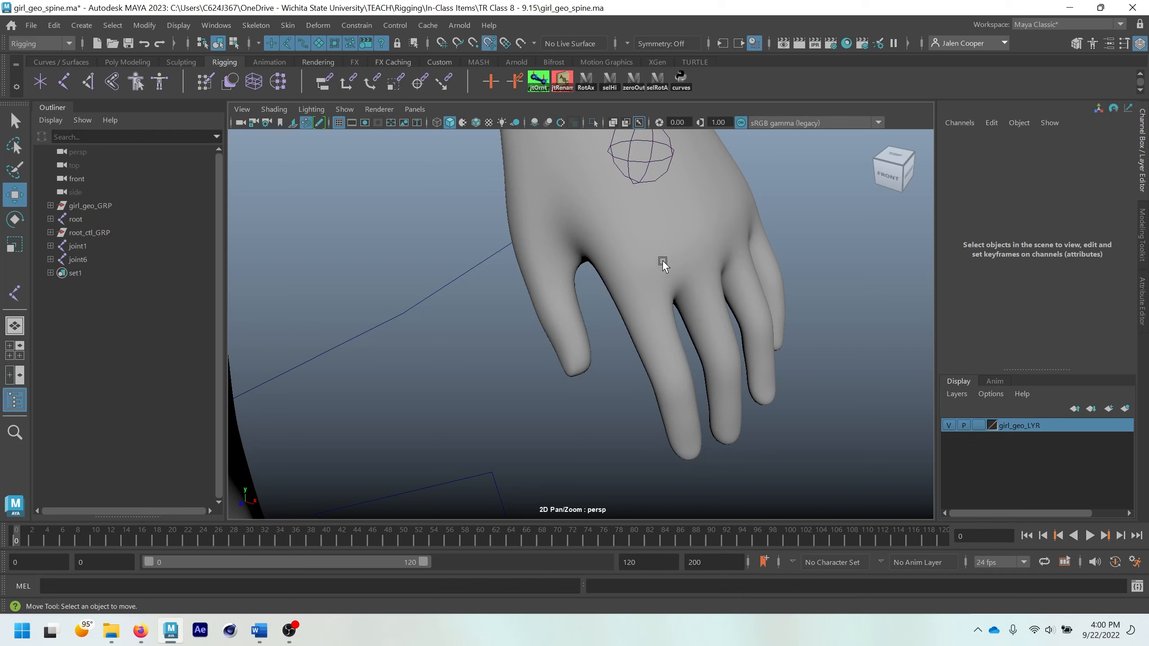
# Step: Try the reference display mode on girl_geo_LYR to control whether the body mesh can be selected
pyautogui.click(649, 303)
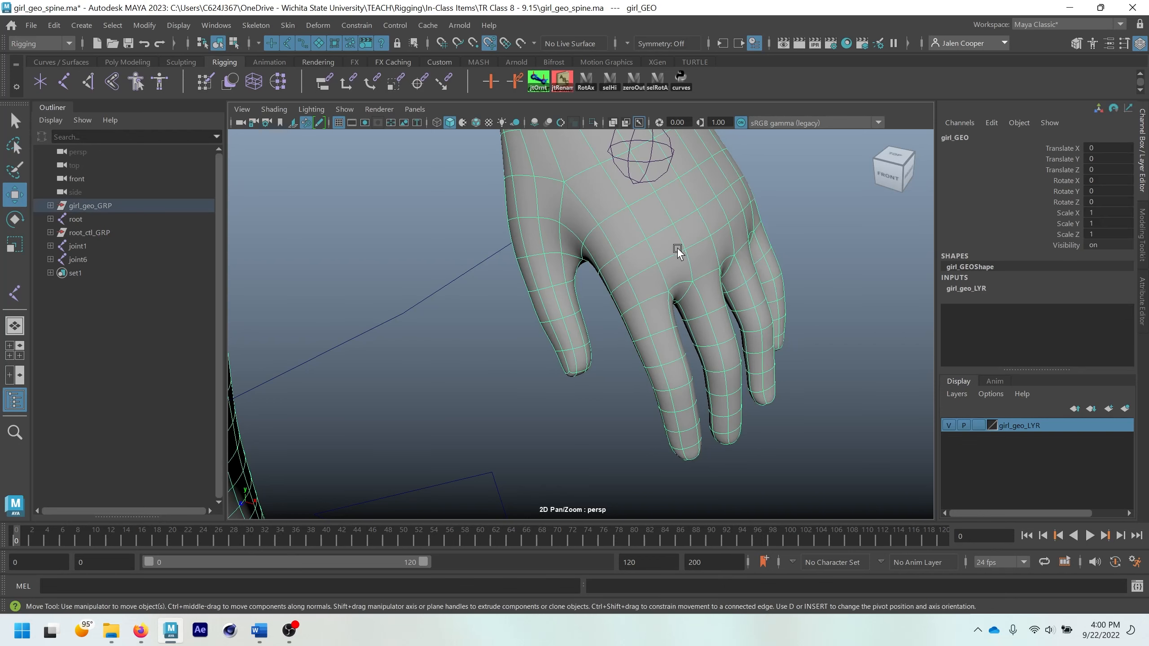
pyautogui.click(978, 425)
pyautogui.click(978, 426)
pyautogui.click(675, 218)
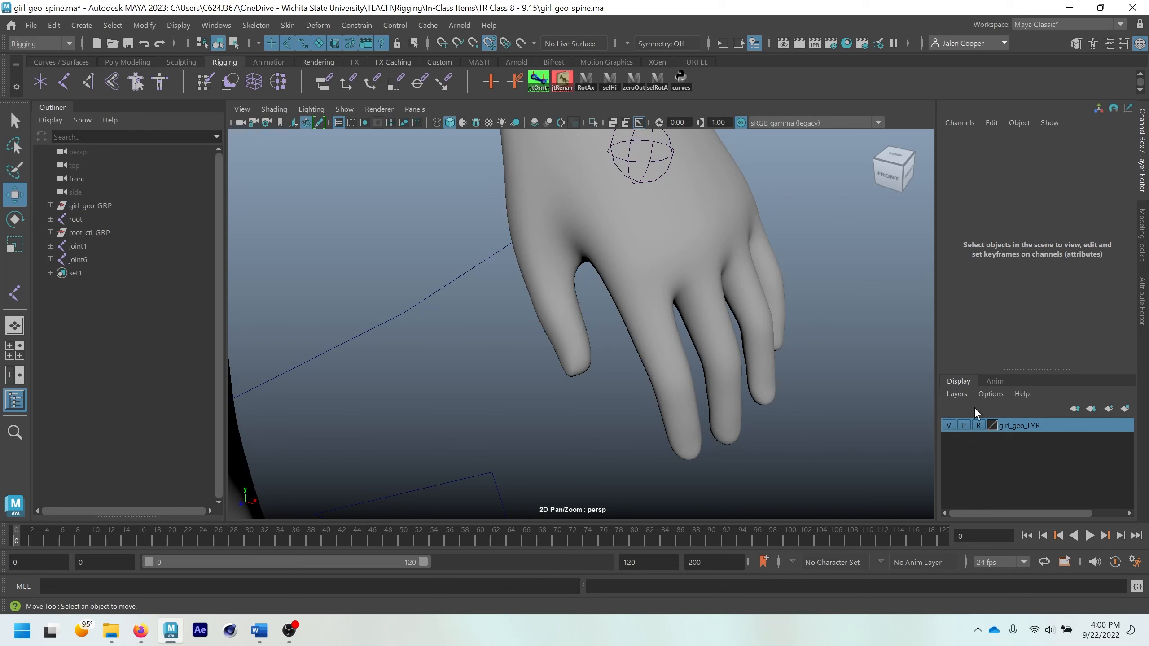
# Step: Select the faces around the tip of the left index finger on the body mesh
pyautogui.click(683, 278)
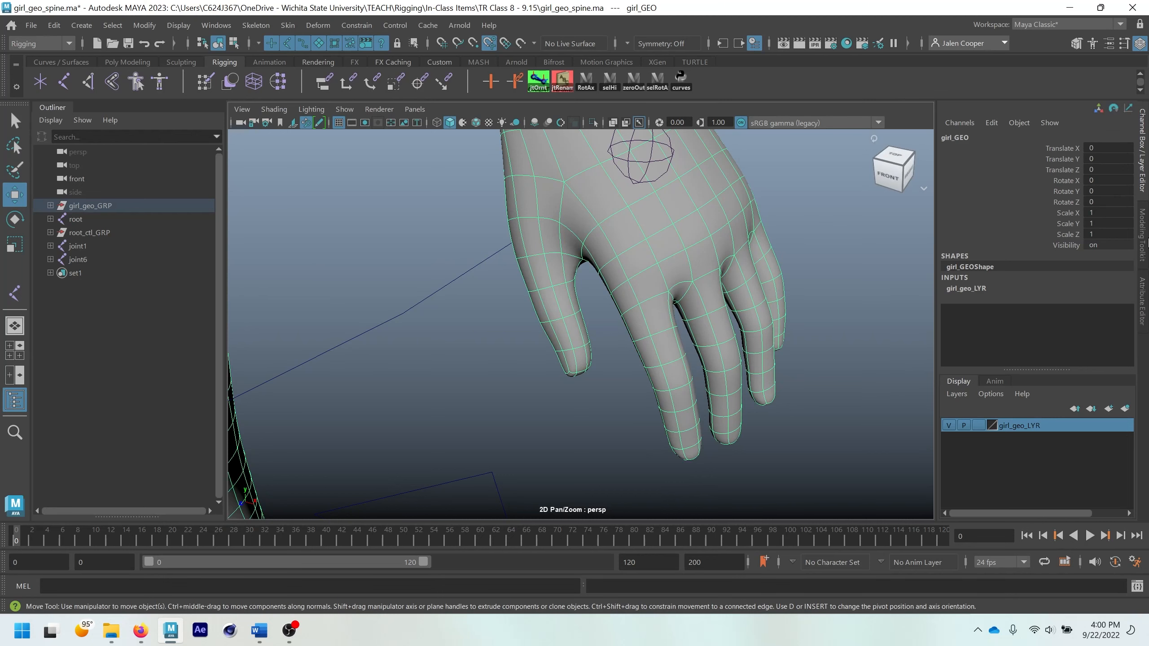
pyautogui.click(1143, 235)
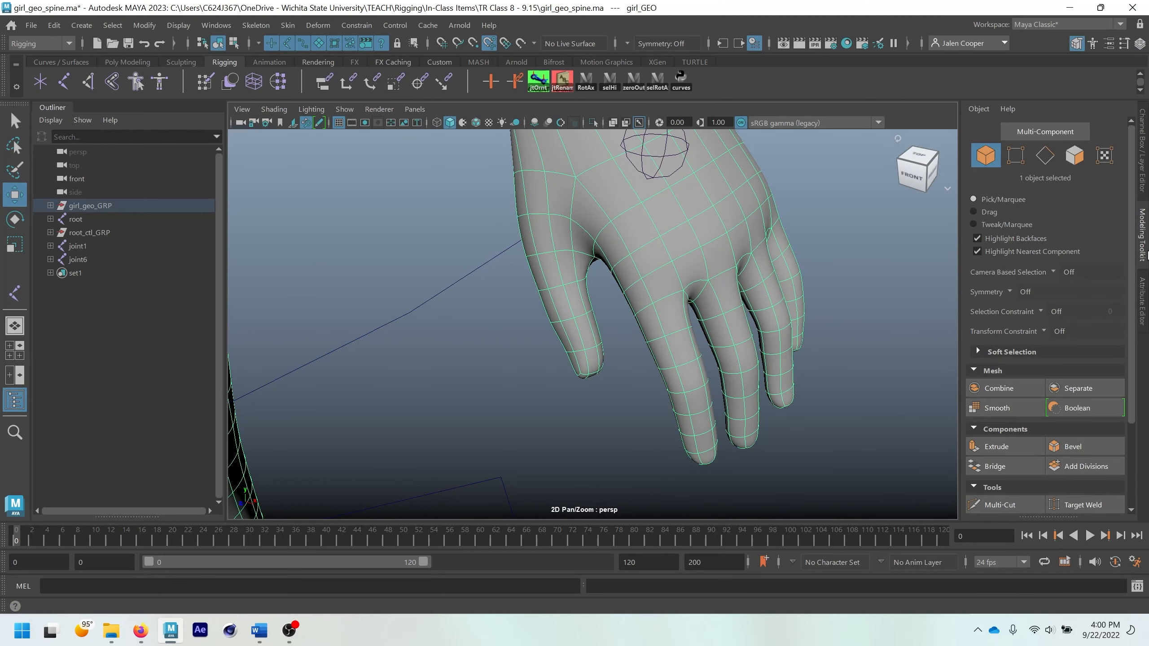
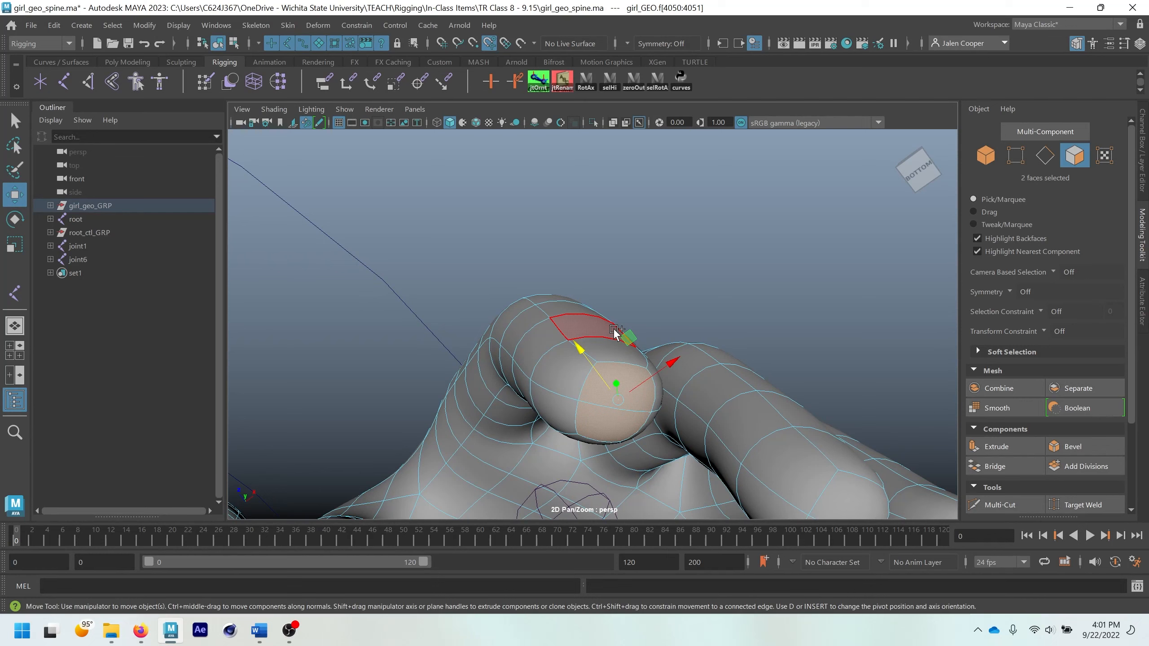
pyautogui.hotkey('shift', '.')
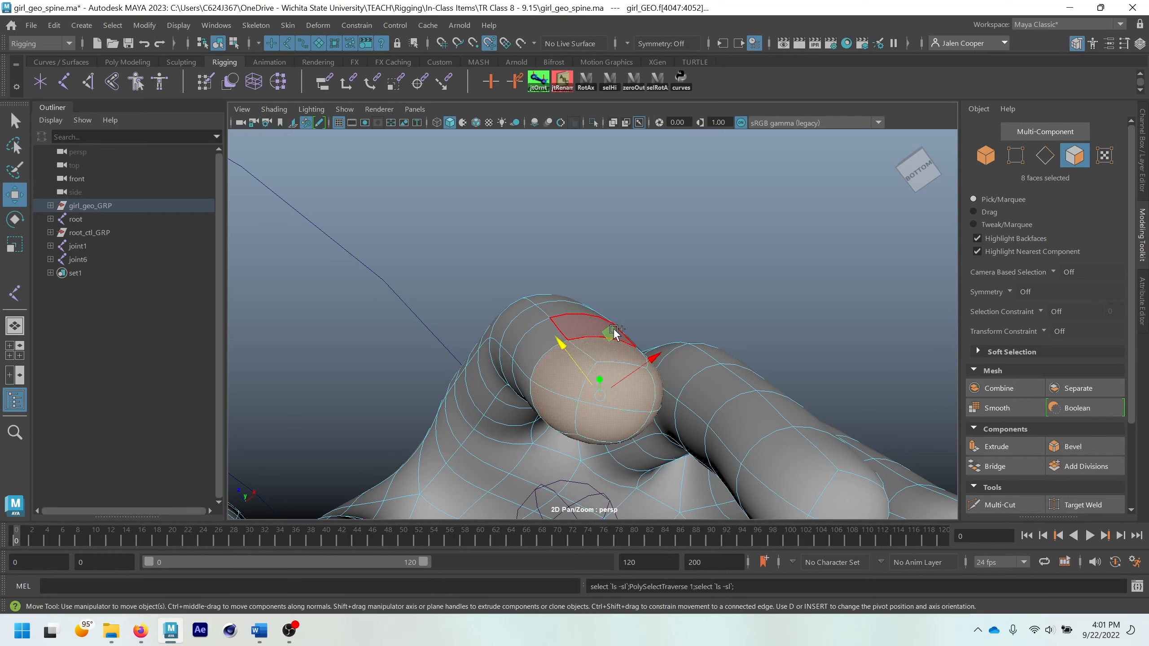
pyautogui.keyDown('alt'); pyautogui.moveTo(543, 344); pyautogui.dragTo(592, 359); pyautogui.keyUp('alt')
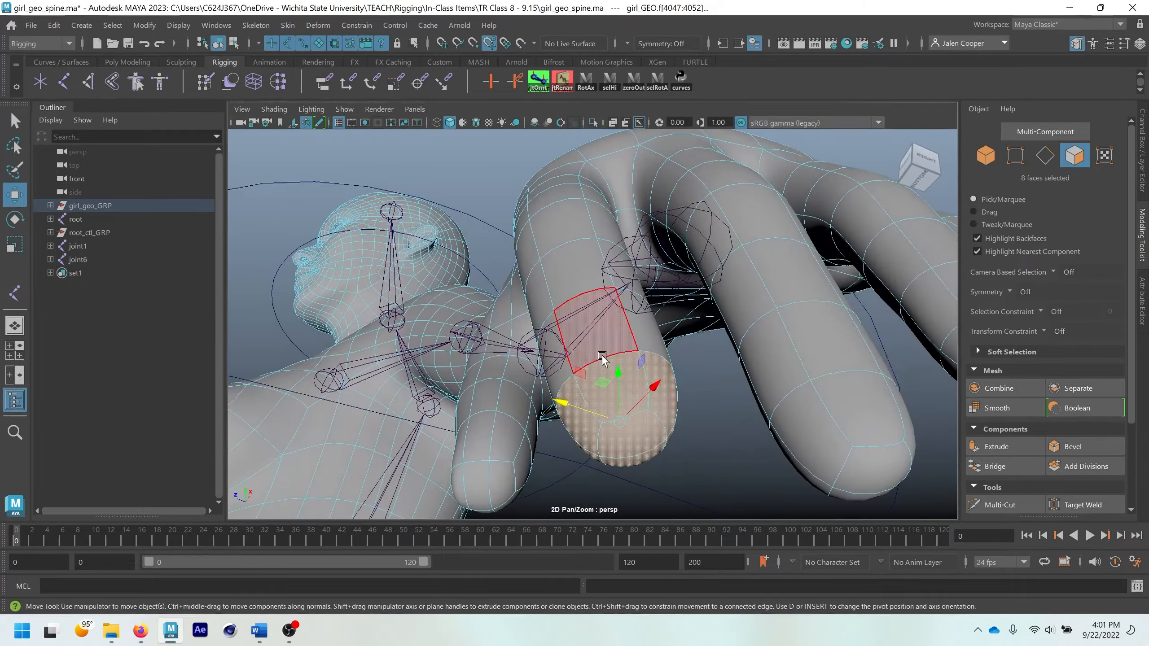
# Step: Grow the face selection from the index fingertip along the whole finger and up to the knuckle
pyautogui.keyDown('alt'); pyautogui.moveTo(616, 397); pyautogui.dragTo(583, 399); pyautogui.keyUp('alt')
pyautogui.hotkey('shift', '.')
pyautogui.hotkey('shift', '.')
pyautogui.hotkey('shift', '.')
pyautogui.hotkey('shift', '.')
pyautogui.hotkey('shift', '.')
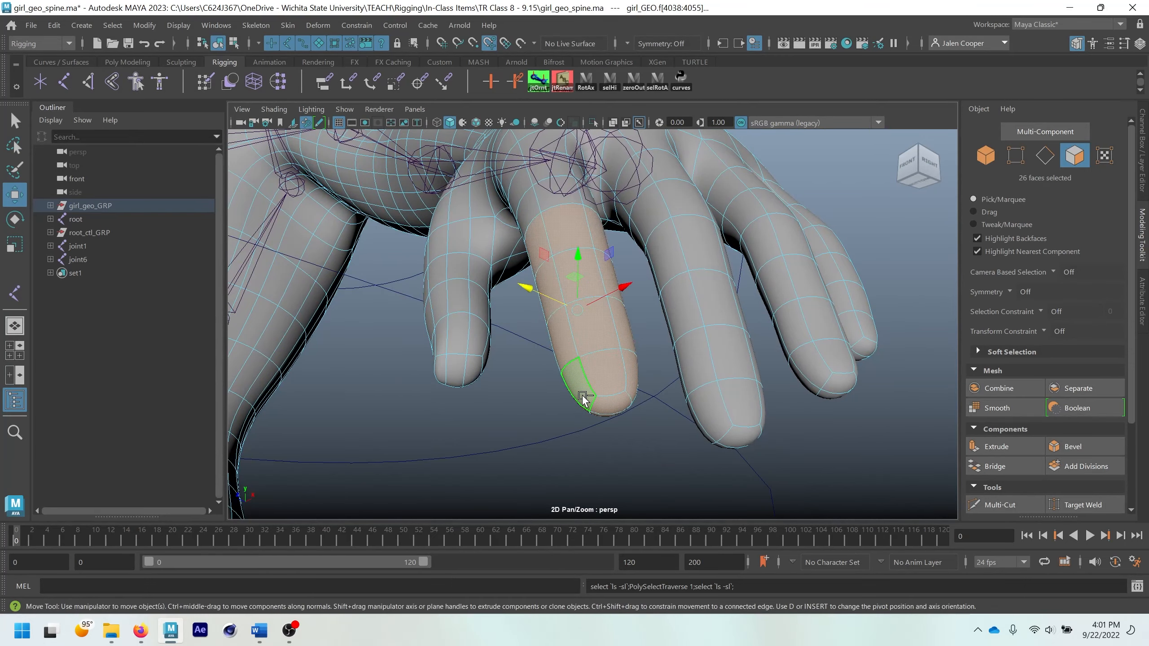
pyautogui.keyDown('alt'); pyautogui.moveTo(584, 276); pyautogui.dragTo(551, 344); pyautogui.keyUp('alt')
pyautogui.hotkey('shift', '.')
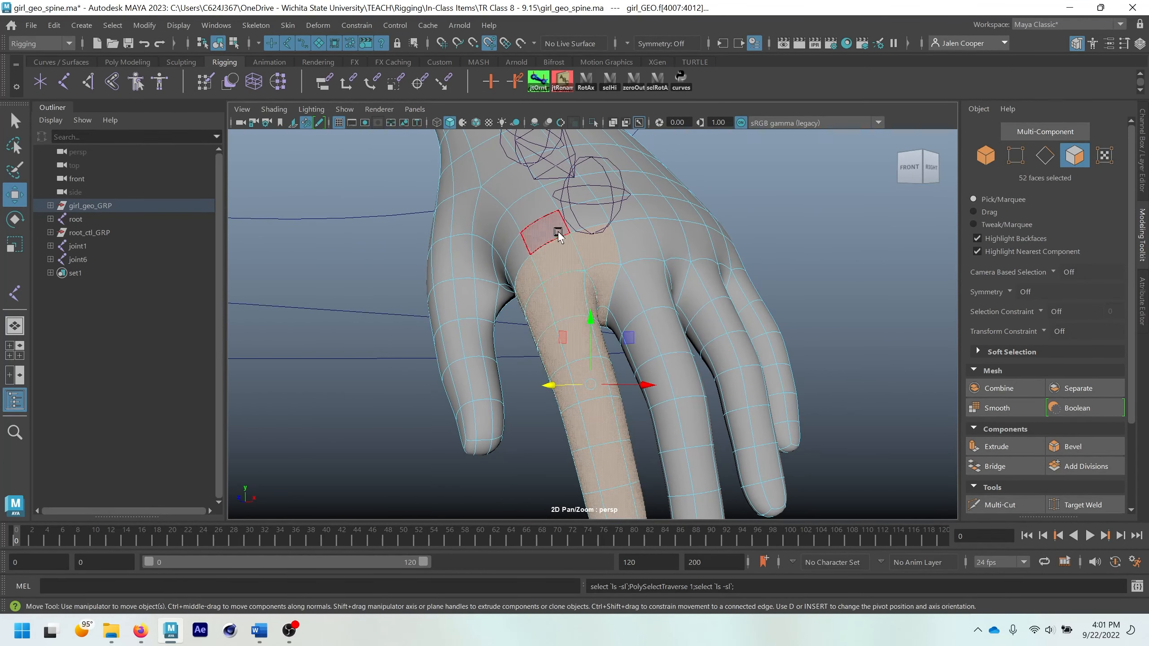
pyautogui.keyDown('alt'); pyautogui.moveTo(558, 271); pyautogui.dragTo(569, 242, button='middle'); pyautogui.keyUp('alt')
pyautogui.keyDown('alt'); pyautogui.moveTo(569, 237); pyautogui.dragTo(569, 260); pyautogui.keyUp('alt')
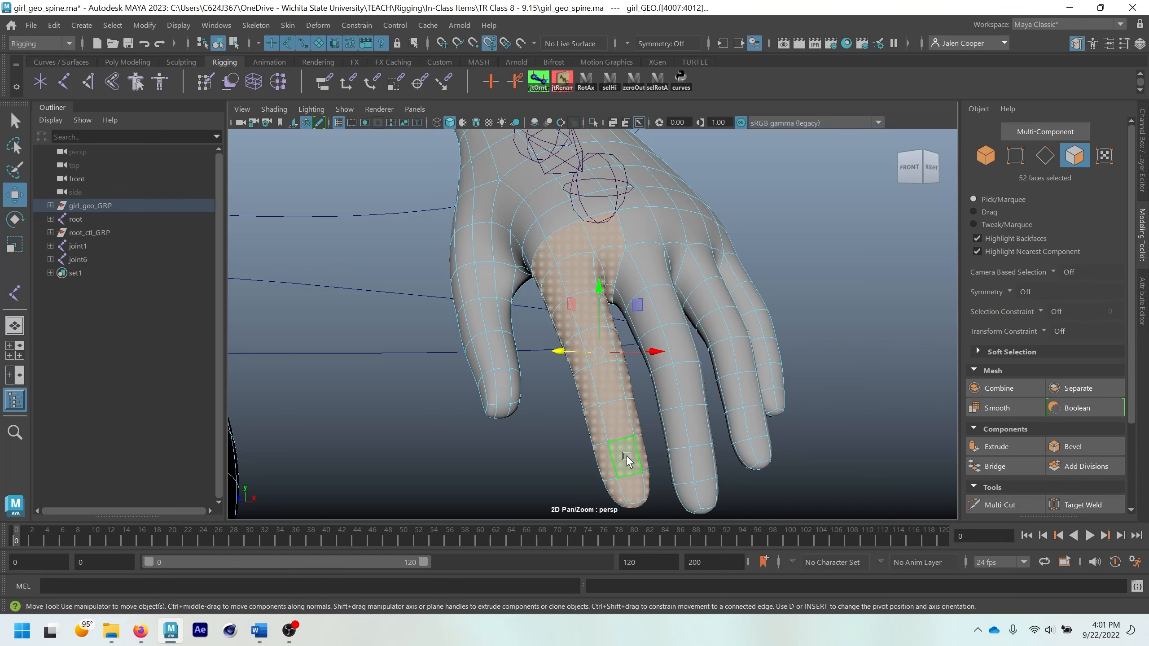
# Step: Isolate the selected index finger faces so only that finger shows in the viewport
pyautogui.hotkey('ctrl', '1')
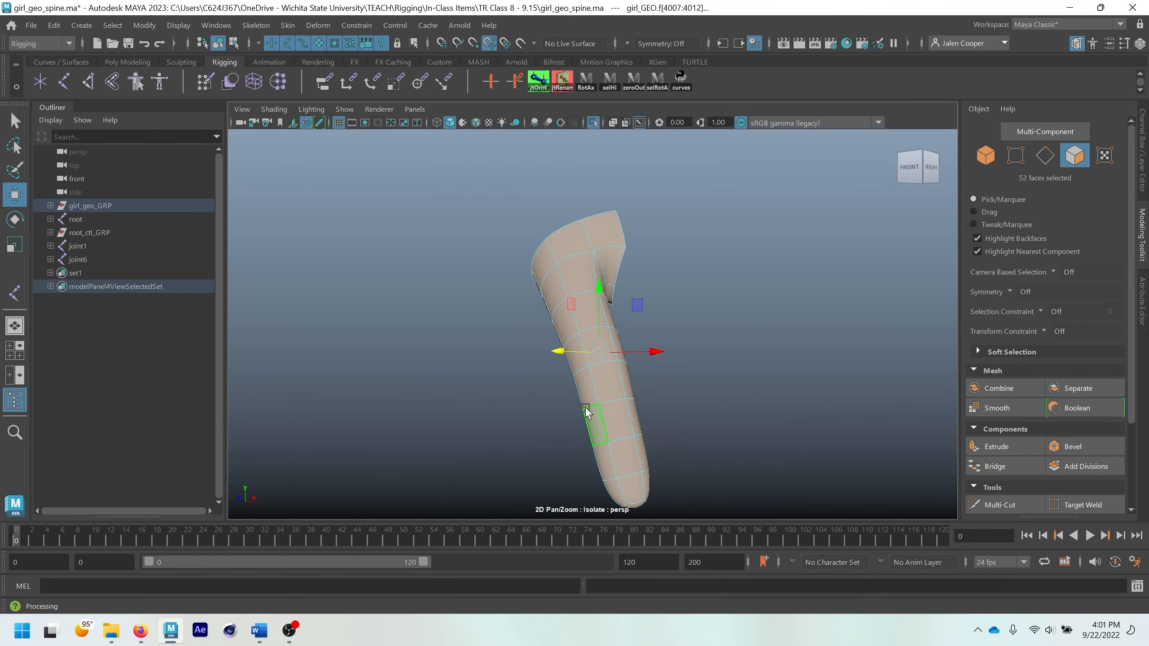
pyautogui.hotkey('ctrl', '1')
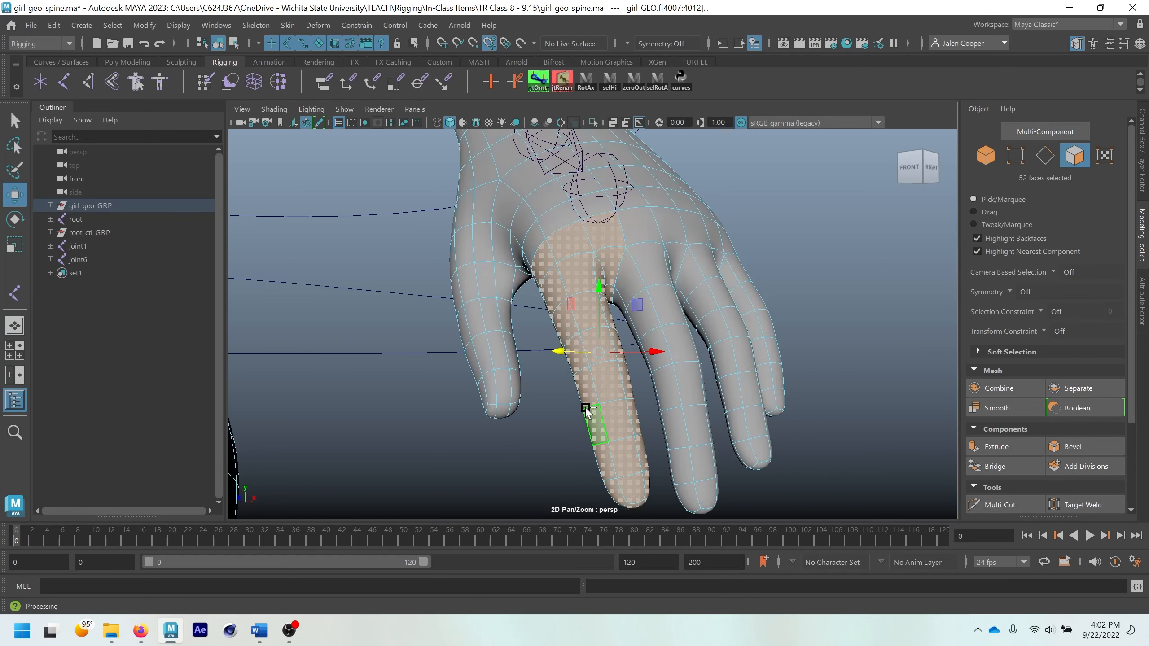
pyautogui.hotkey('ctrl', '1')
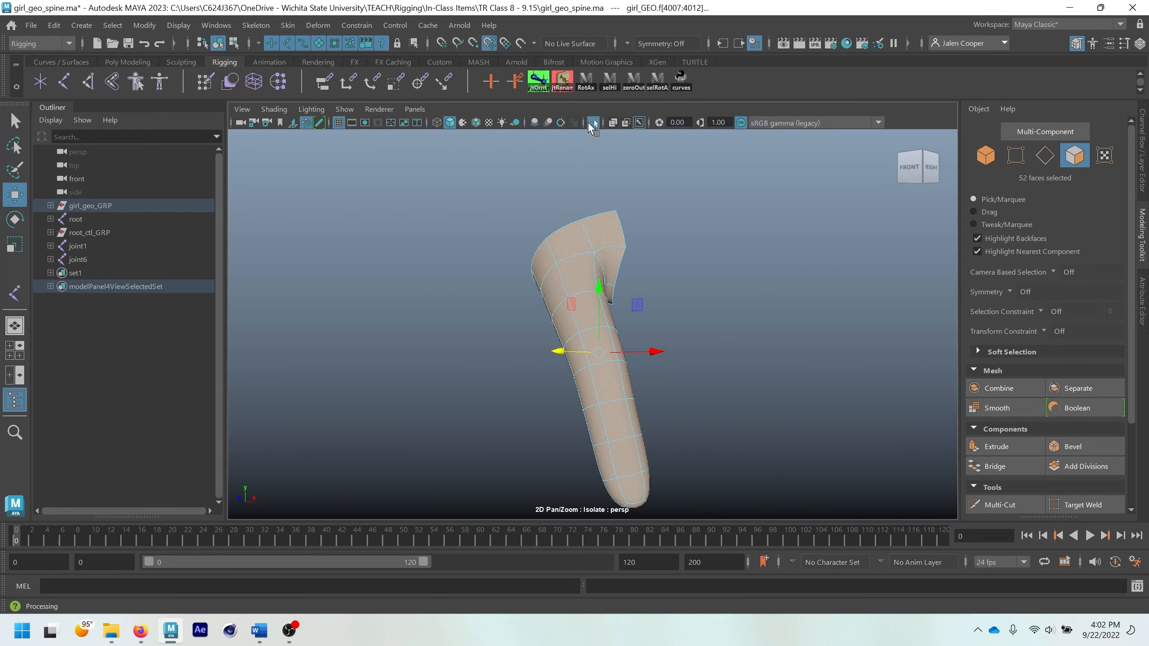
pyautogui.click(593, 122)
pyautogui.click(593, 122)
pyautogui.click(593, 122)
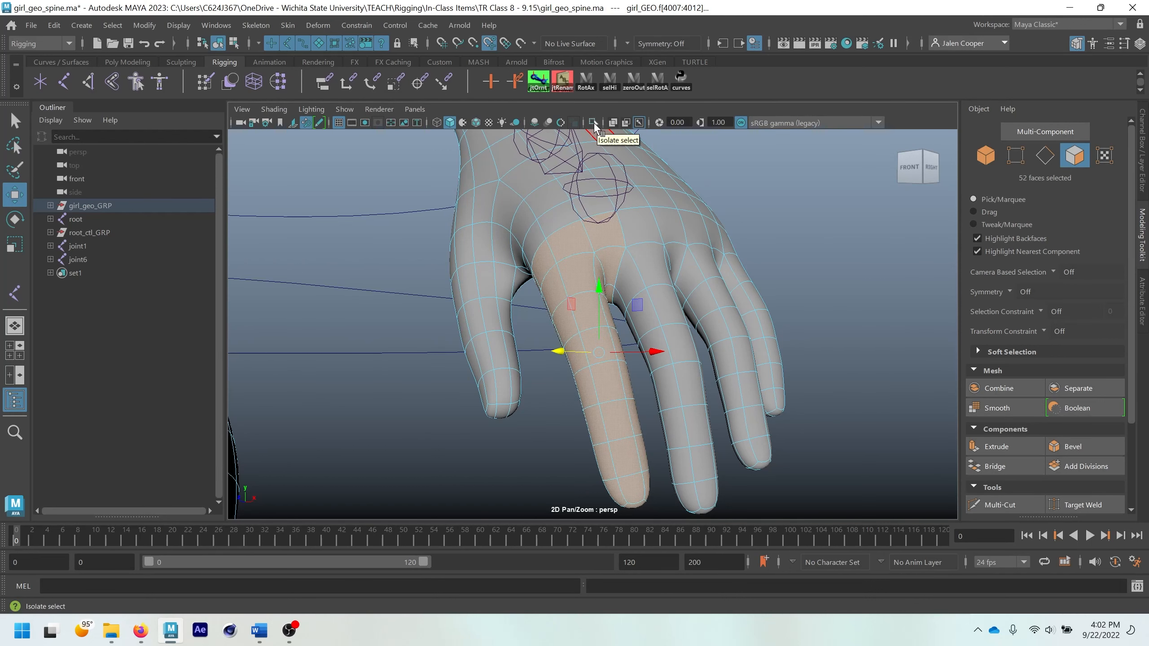
pyautogui.click(593, 123)
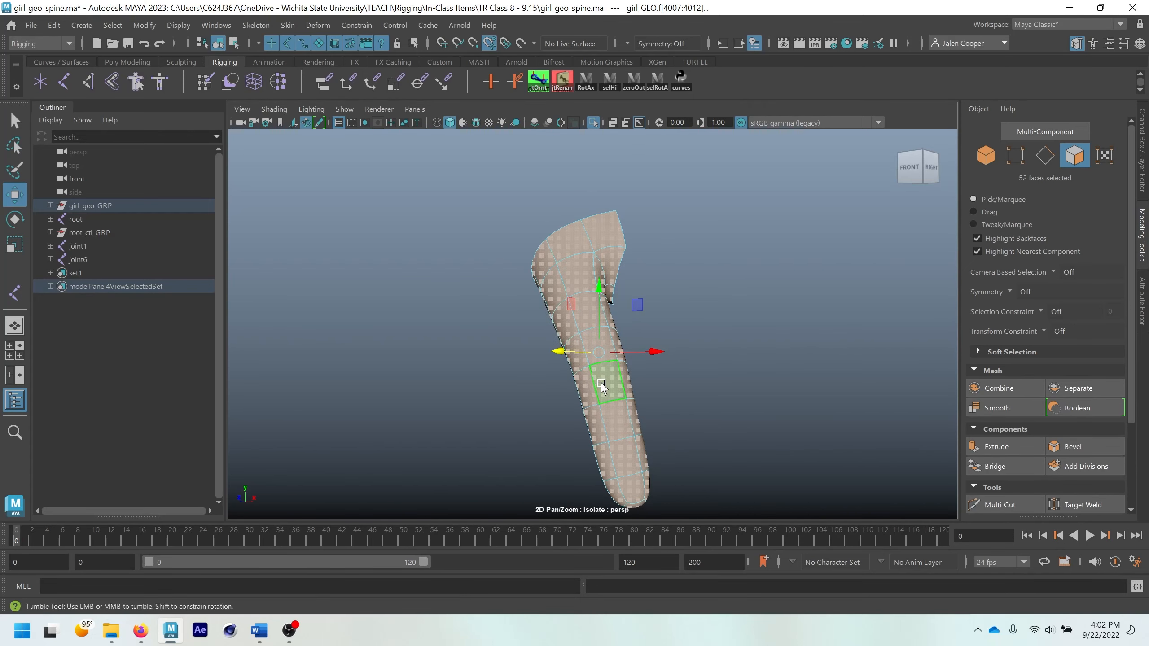
# Step: Clear the face selection and return the isolated finger mesh to object mode
pyautogui.keyDown('alt'); pyautogui.moveTo(602, 383); pyautogui.dragTo(605, 372); pyautogui.keyUp('alt')
pyautogui.click(692, 346)
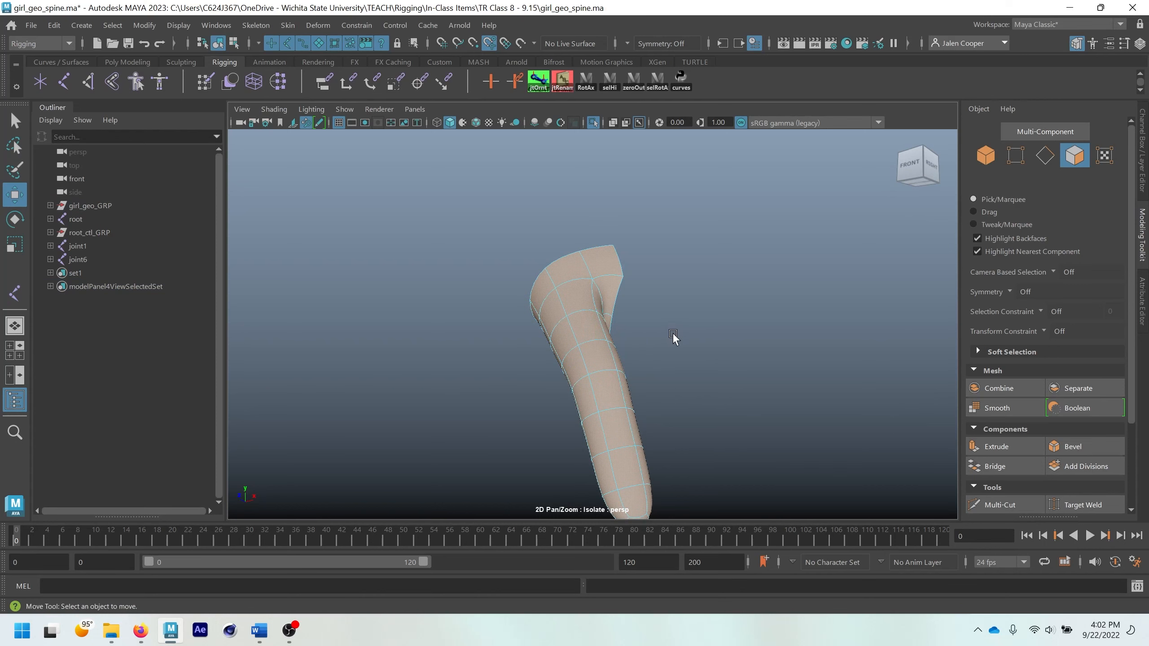
pyautogui.moveTo(583, 293); pyautogui.dragTo(647, 214, button='right')
pyautogui.click(690, 339)
pyautogui.click(625, 372)
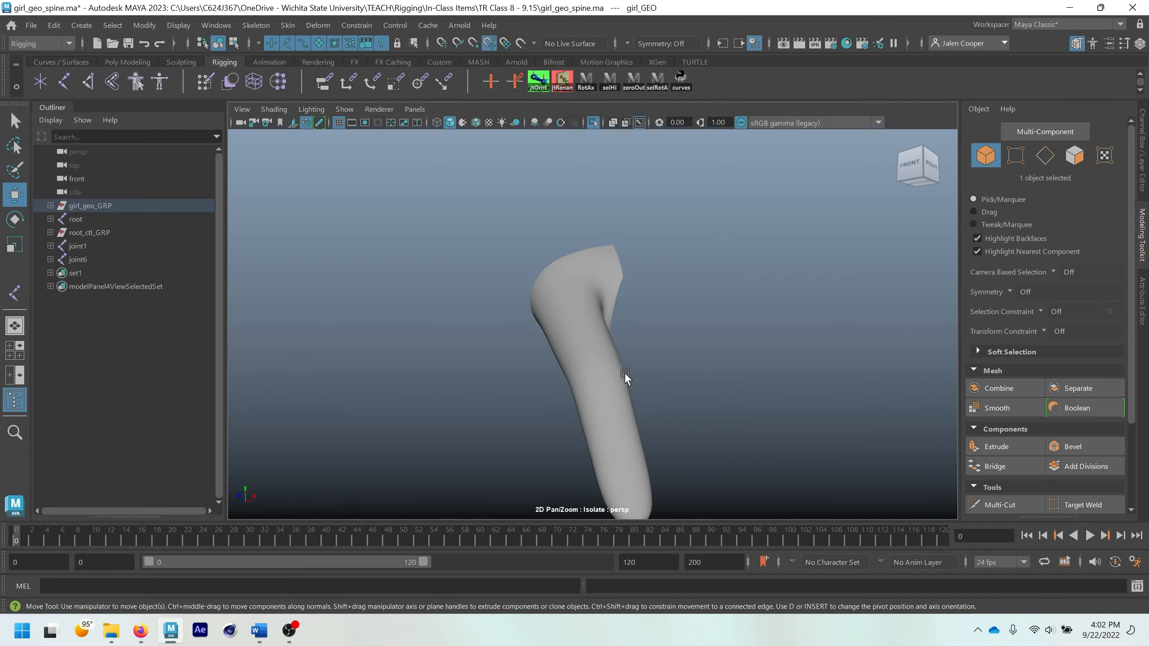
pyautogui.keyDown('alt'); pyautogui.moveTo(585, 296); pyautogui.dragTo(583, 308); pyautogui.keyUp('alt')
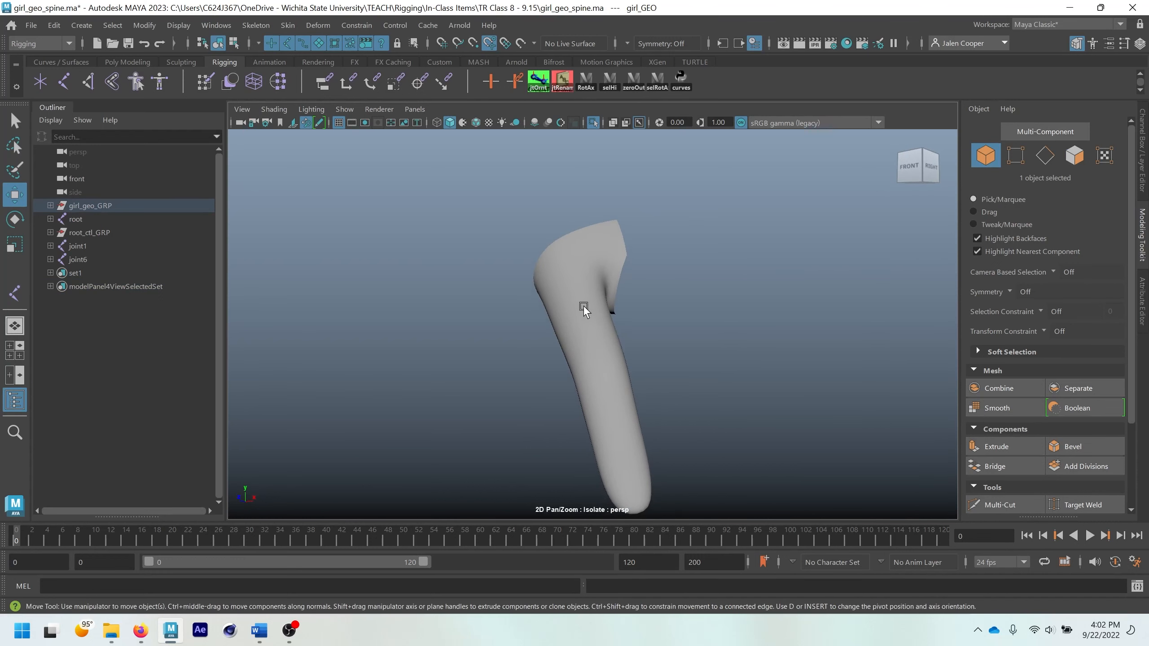
# Step: Set the Joint Tool's short bone radius to 0.35
pyautogui.doubleClick(15, 295)
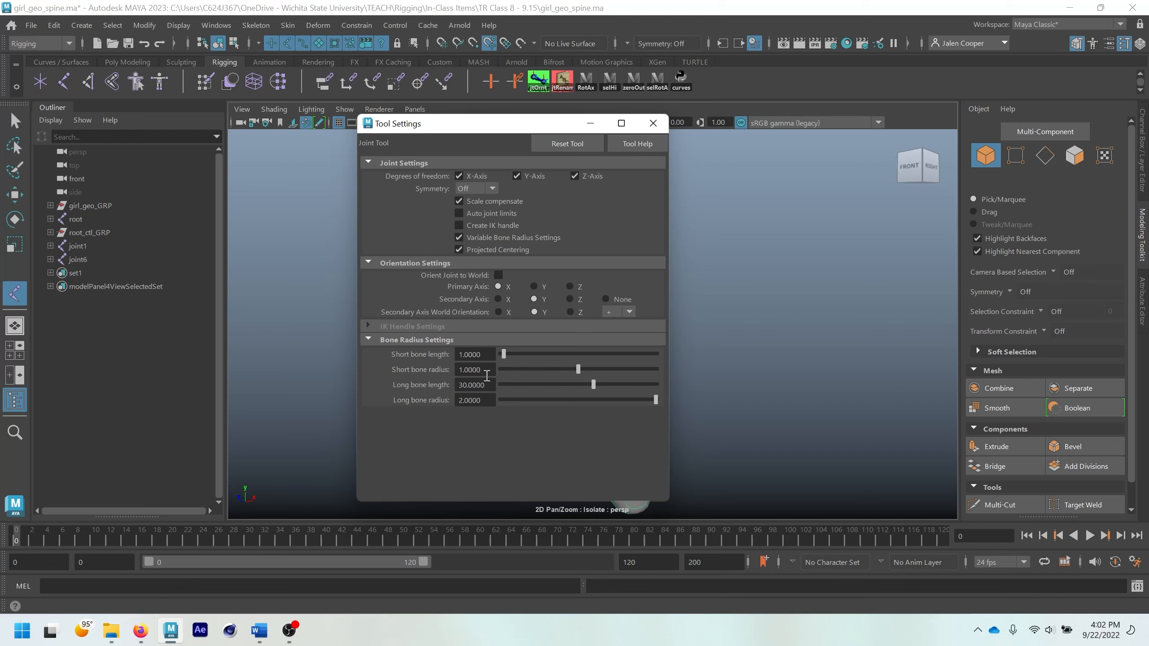
pyautogui.moveTo(480, 372); pyautogui.dragTo(446, 366)
pyautogui.write('0.35')
pyautogui.press('Return')
pyautogui.click(653, 123)
# Step: Draw a four-joint chain along the isolated index finger, from the knuckle through both bends to the fingertip
pyautogui.keyDown('alt'); pyautogui.moveTo(592, 233); pyautogui.dragTo(535, 270); pyautogui.keyUp('alt')
pyautogui.keyDown('alt'); pyautogui.moveTo(466, 340); pyautogui.dragTo(537, 292, button='middle'); pyautogui.keyUp('alt')
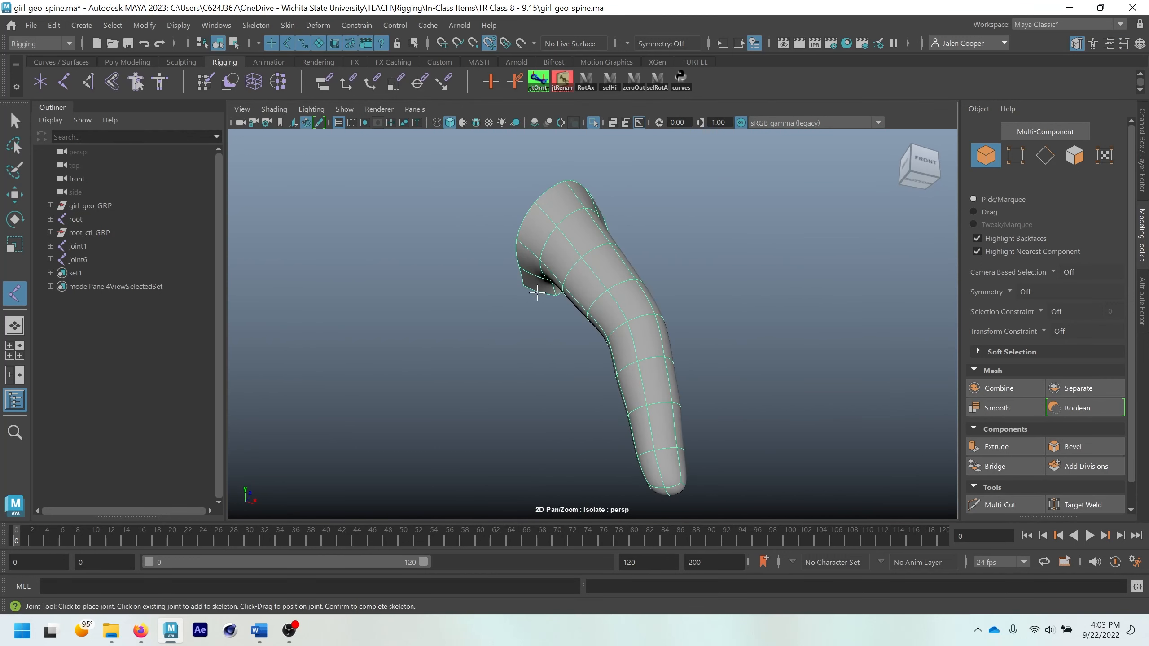
pyautogui.keyDown('alt'); pyautogui.moveTo(577, 246); pyautogui.dragTo(528, 288); pyautogui.keyUp('alt')
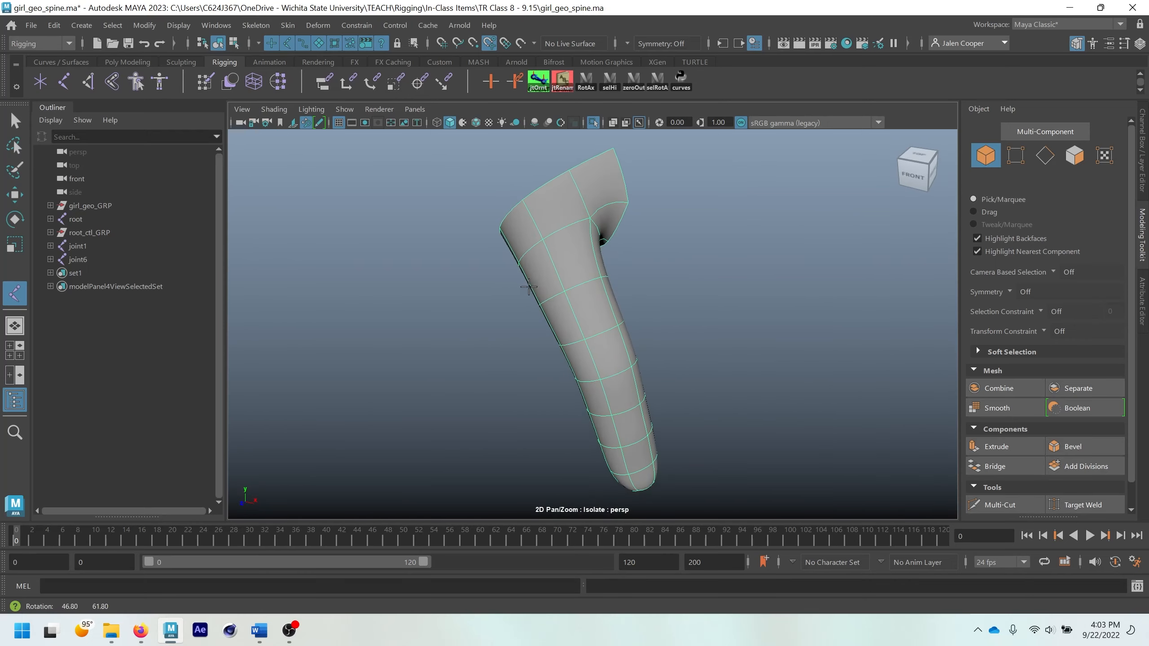
pyautogui.click(543, 210)
pyautogui.keyDown('alt'); pyautogui.moveTo(574, 259); pyautogui.dragTo(641, 285); pyautogui.keyUp('alt')
pyautogui.click(639, 323)
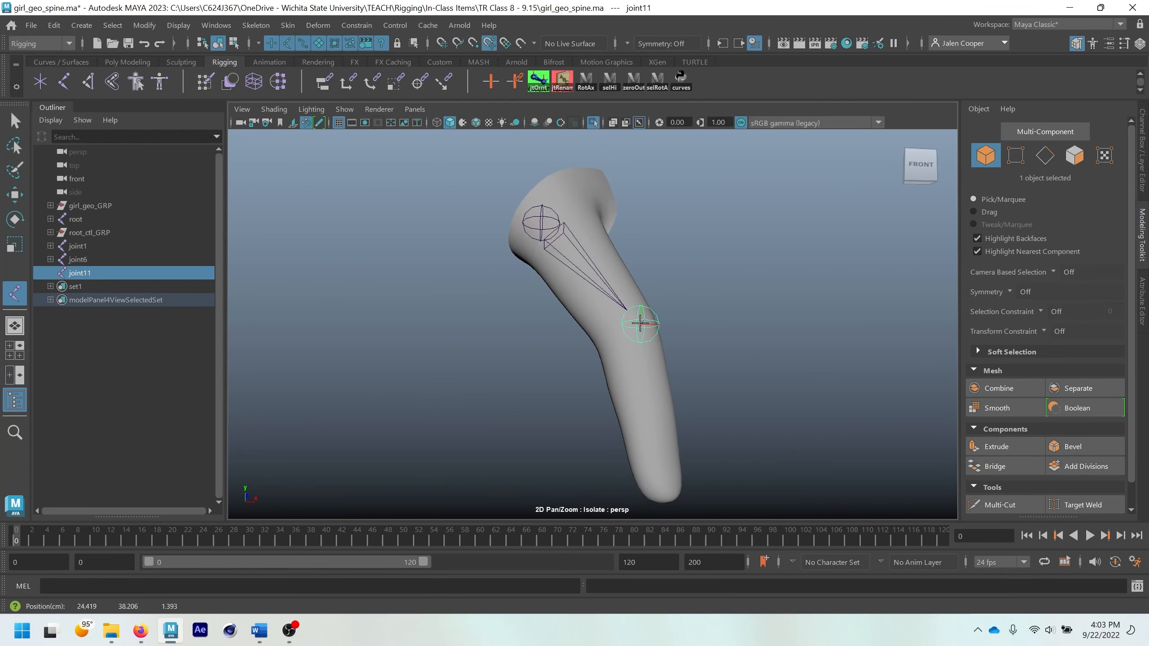
pyautogui.keyDown('alt'); pyautogui.moveTo(605, 367); pyautogui.dragTo(597, 318); pyautogui.keyUp('alt')
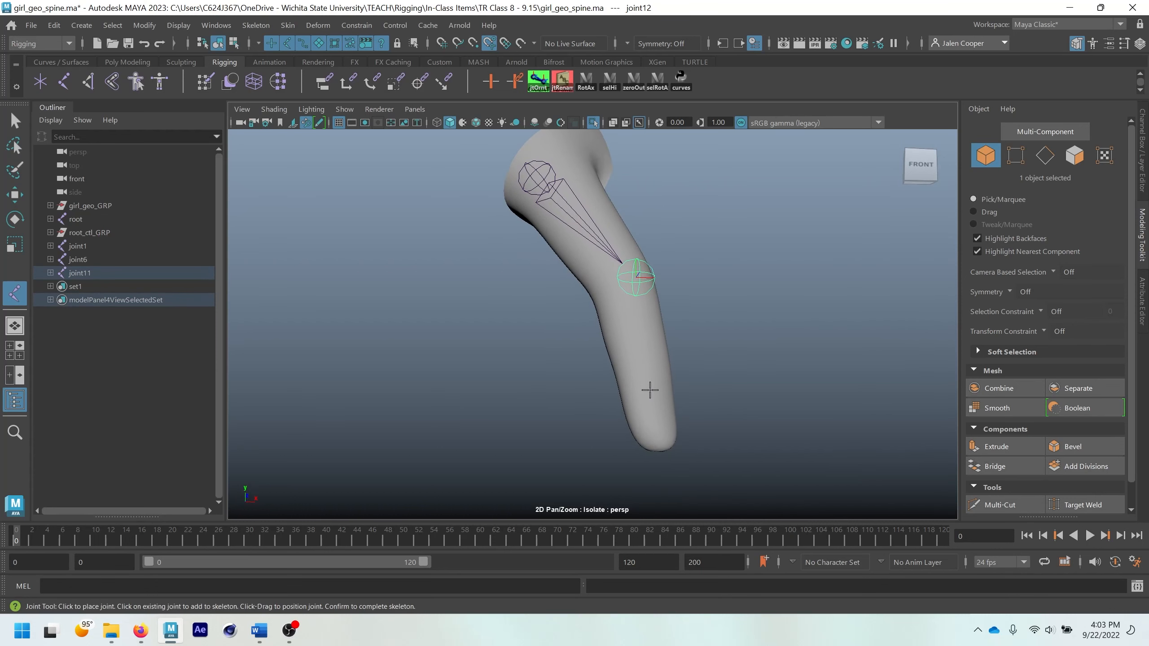
pyautogui.click(649, 389)
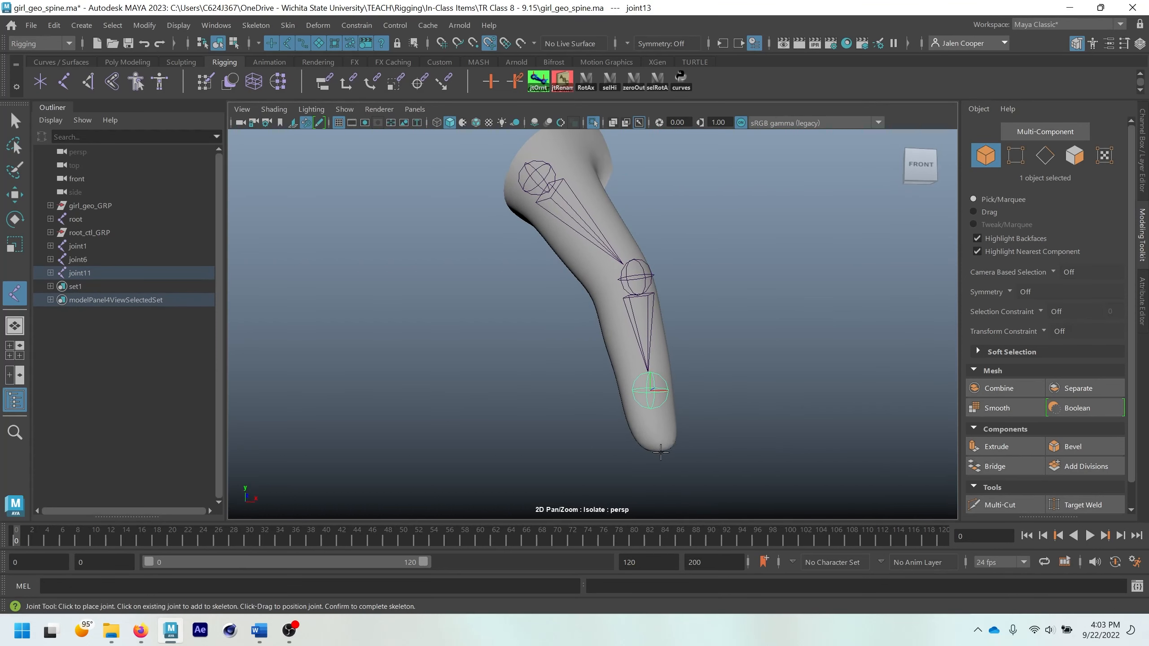
pyautogui.click(658, 449)
pyautogui.keyDown('alt'); pyautogui.moveTo(659, 388); pyautogui.dragTo(563, 195); pyautogui.keyUp('alt')
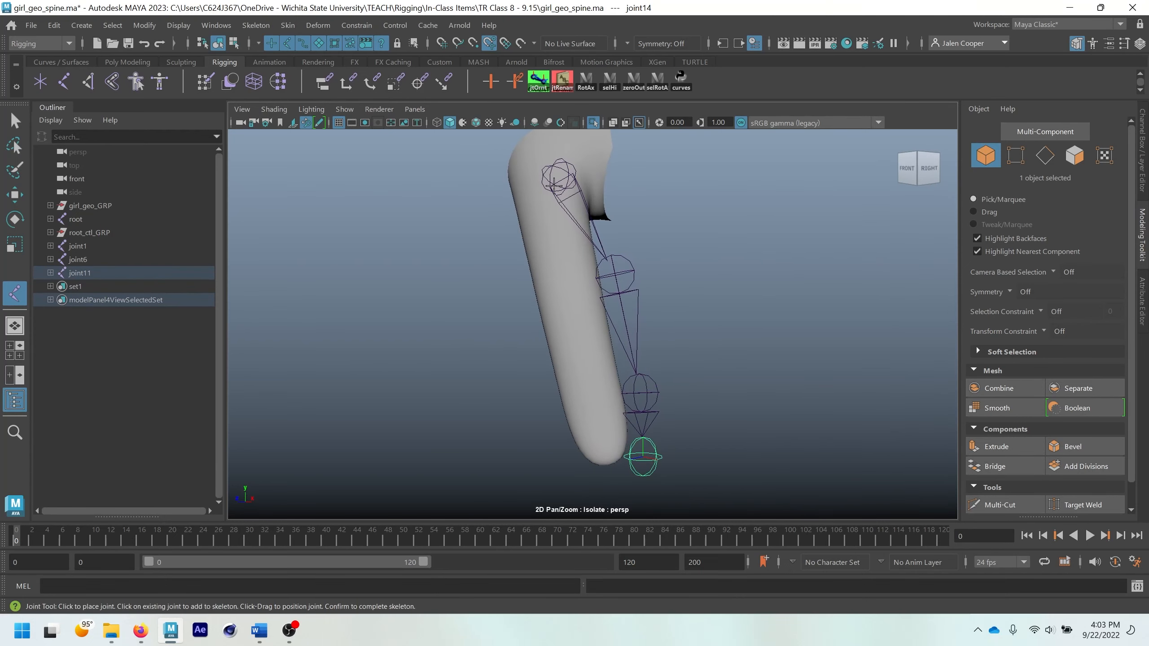
pyautogui.moveTo(618, 325)
pyautogui.keyDown('alt'); pyautogui.mouseDown()
pyautogui.moveTo(610, 311)
pyautogui.moveTo(571, 311)
pyautogui.moveTo(607, 310)
pyautogui.mouseUp(); pyautogui.keyUp('alt')
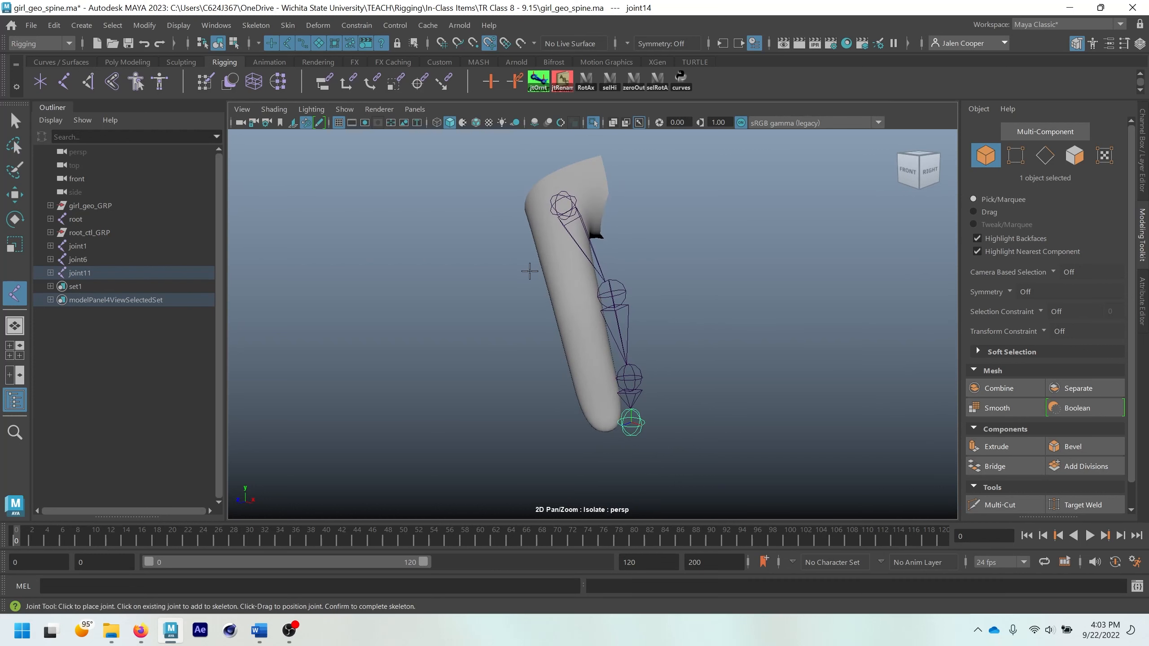
# Step: Move the second joint of the index finger chain, with its children, sideways into the finger mesh
pyautogui.press('w')
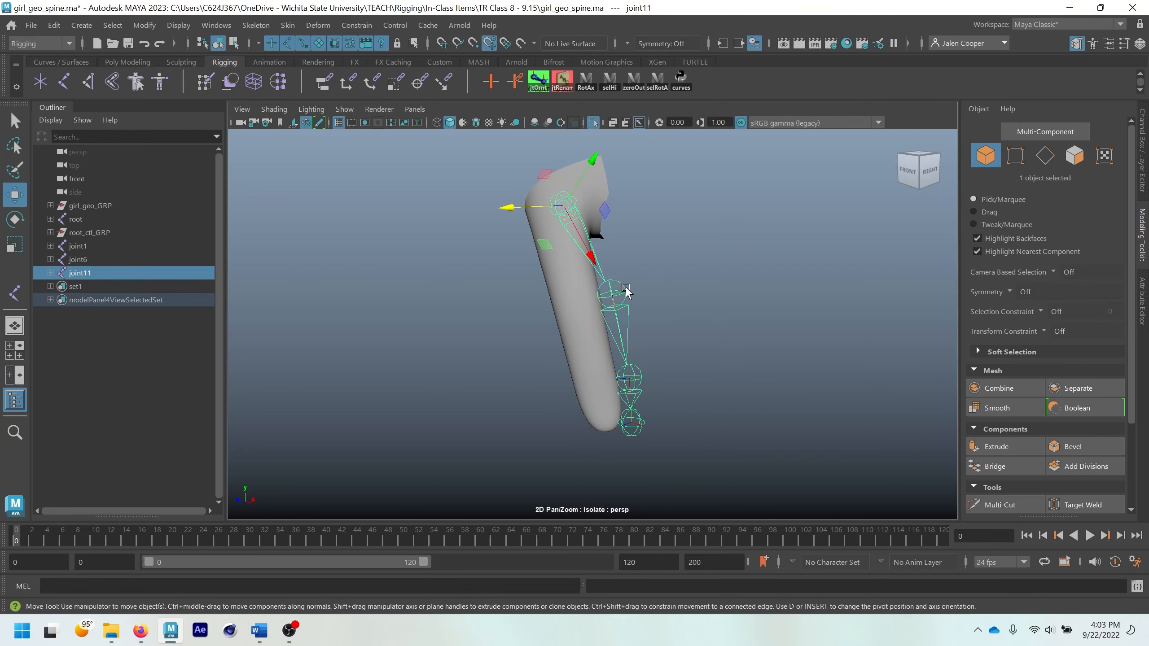
pyautogui.click(626, 292)
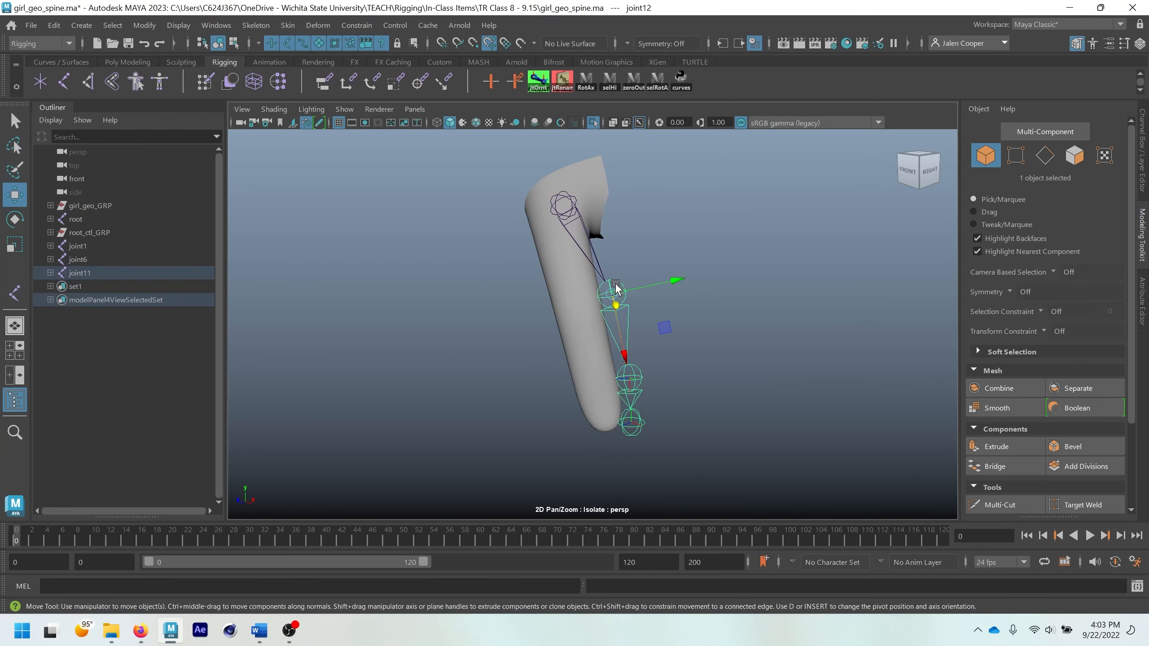
pyautogui.moveTo(602, 358)
pyautogui.keyDown('alt'); pyautogui.mouseDown()
pyautogui.moveTo(582, 352)
pyautogui.moveTo(593, 338)
pyautogui.moveTo(615, 344)
pyautogui.mouseUp(); pyautogui.keyUp('alt')
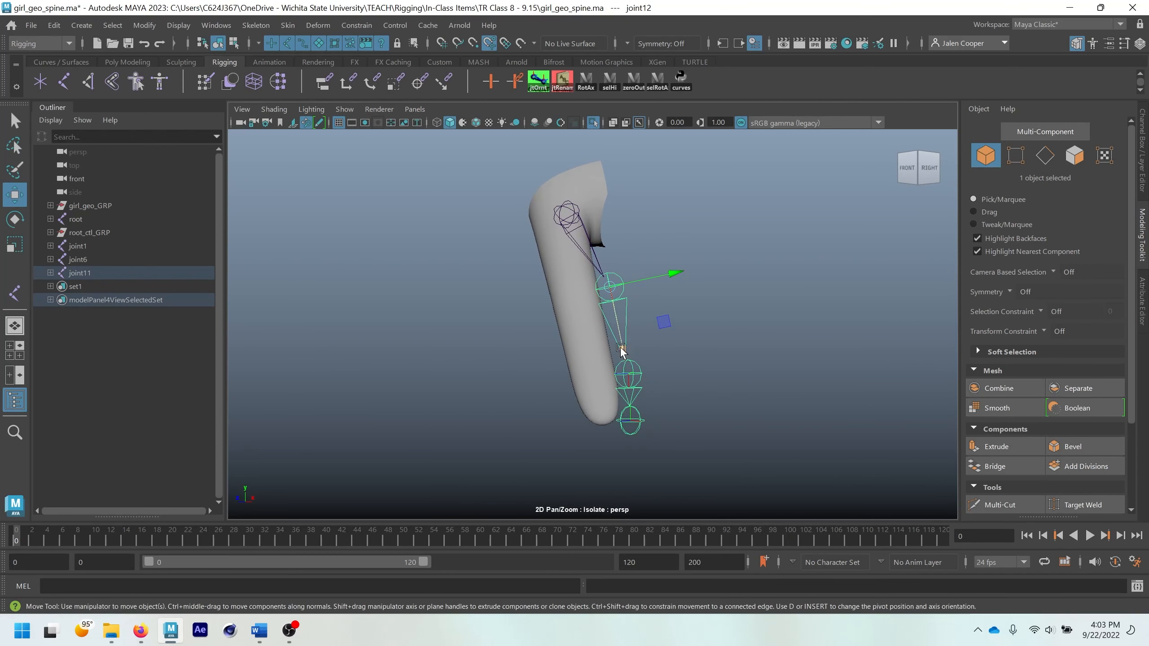
pyautogui.keyDown('alt'); pyautogui.moveTo(599, 307); pyautogui.dragTo(607, 324); pyautogui.keyUp('alt')
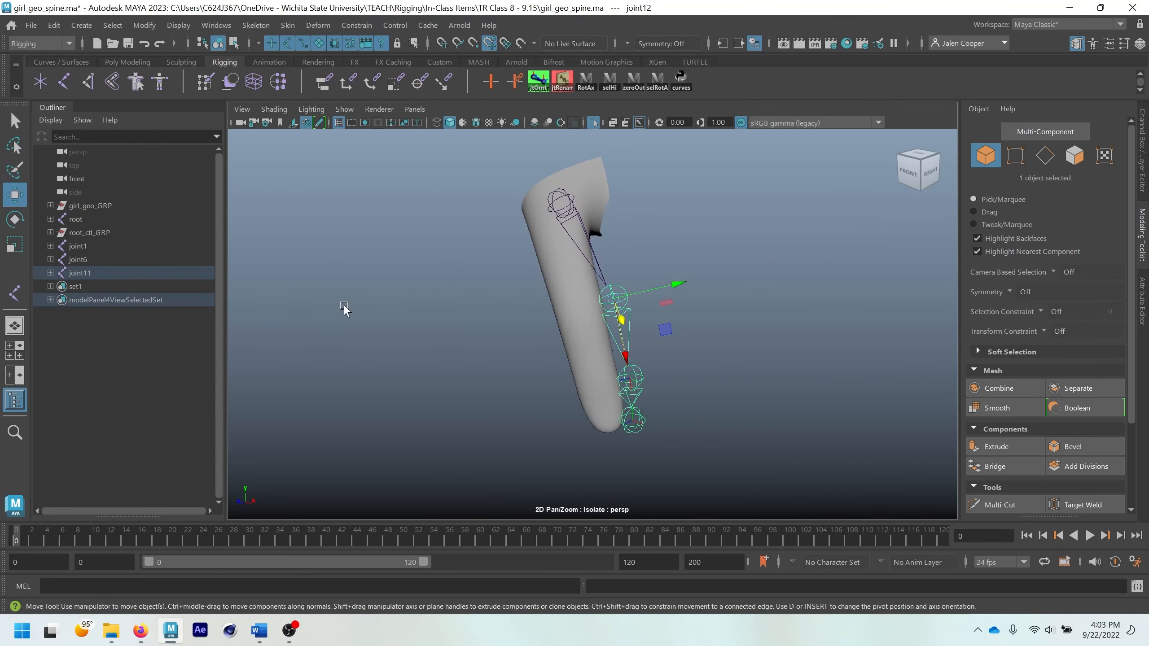
pyautogui.doubleClick(14, 196)
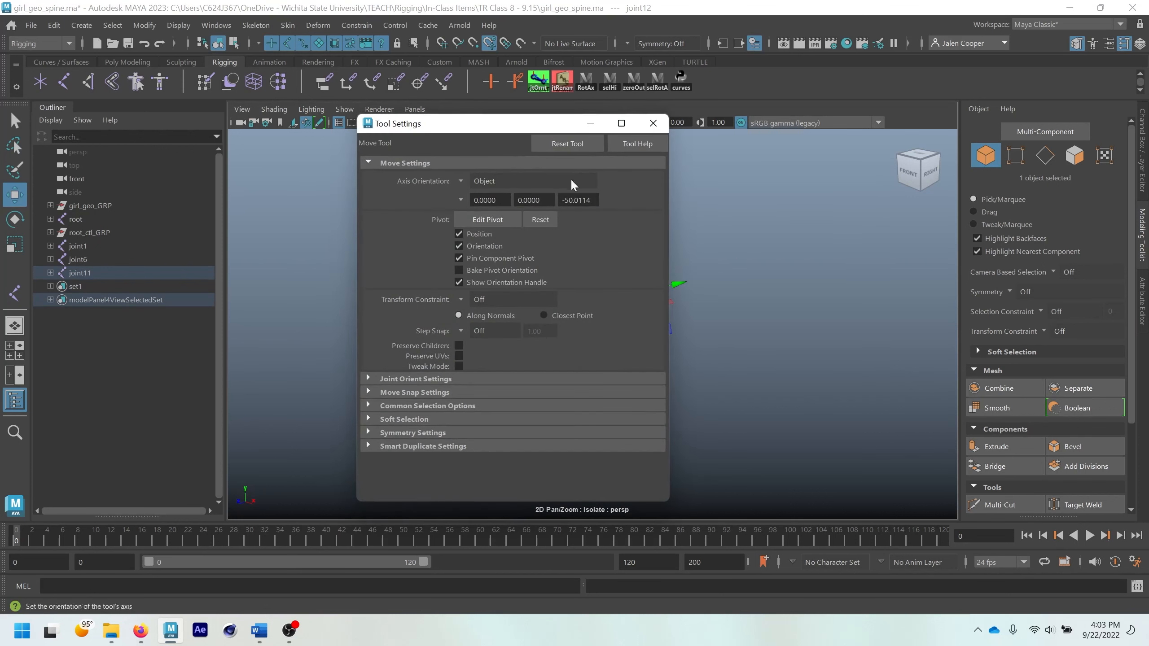
pyautogui.click(652, 123)
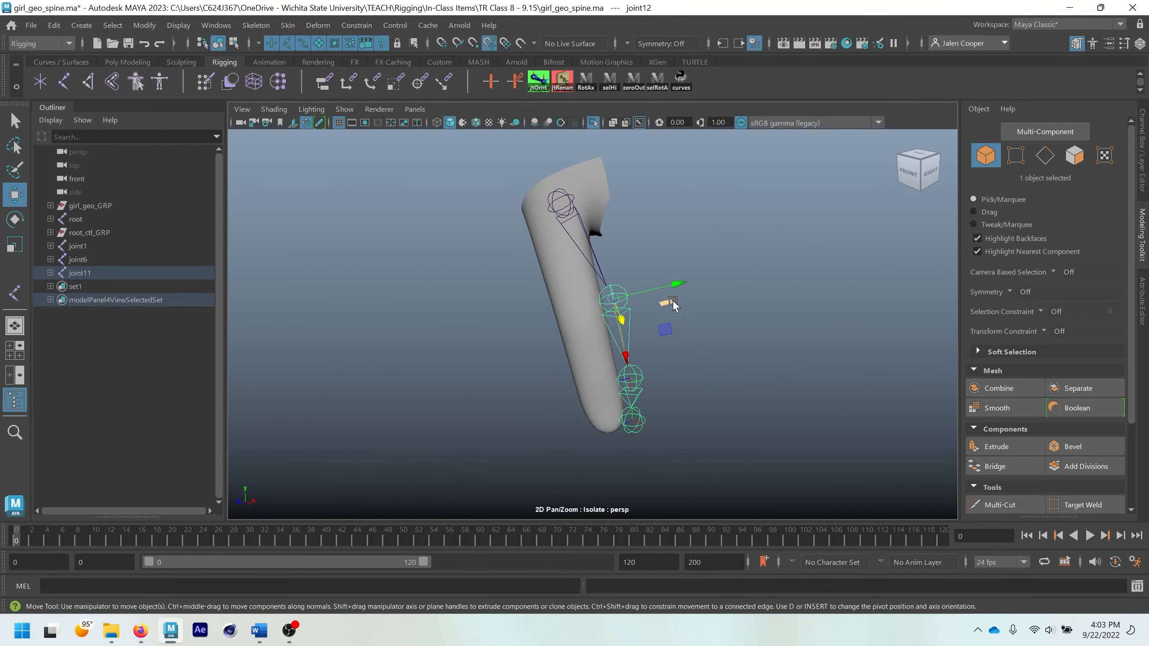
pyautogui.moveTo(675, 287); pyautogui.dragTo(699, 324)
# Step: Move the third index finger joint, together with the fingertip joint, inside the end of the finger mesh
pyautogui.click(630, 400)
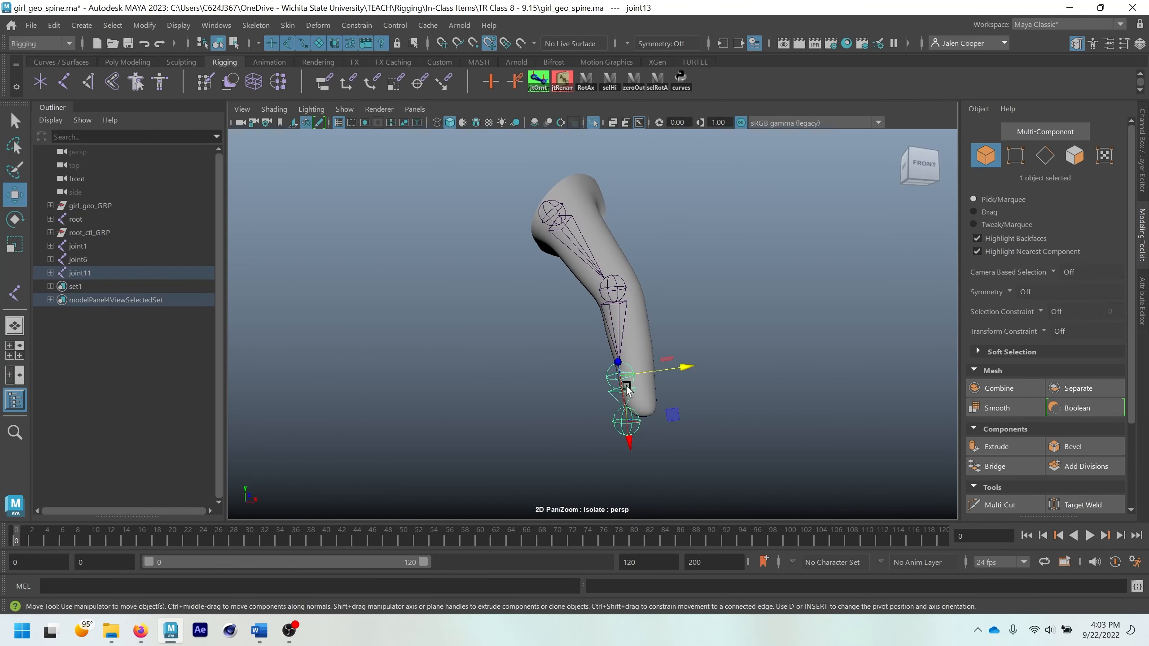
pyautogui.moveTo(672, 411); pyautogui.dragTo(686, 395)
pyautogui.keyDown('alt'); pyautogui.moveTo(695, 345); pyautogui.dragTo(651, 351); pyautogui.keyUp('alt')
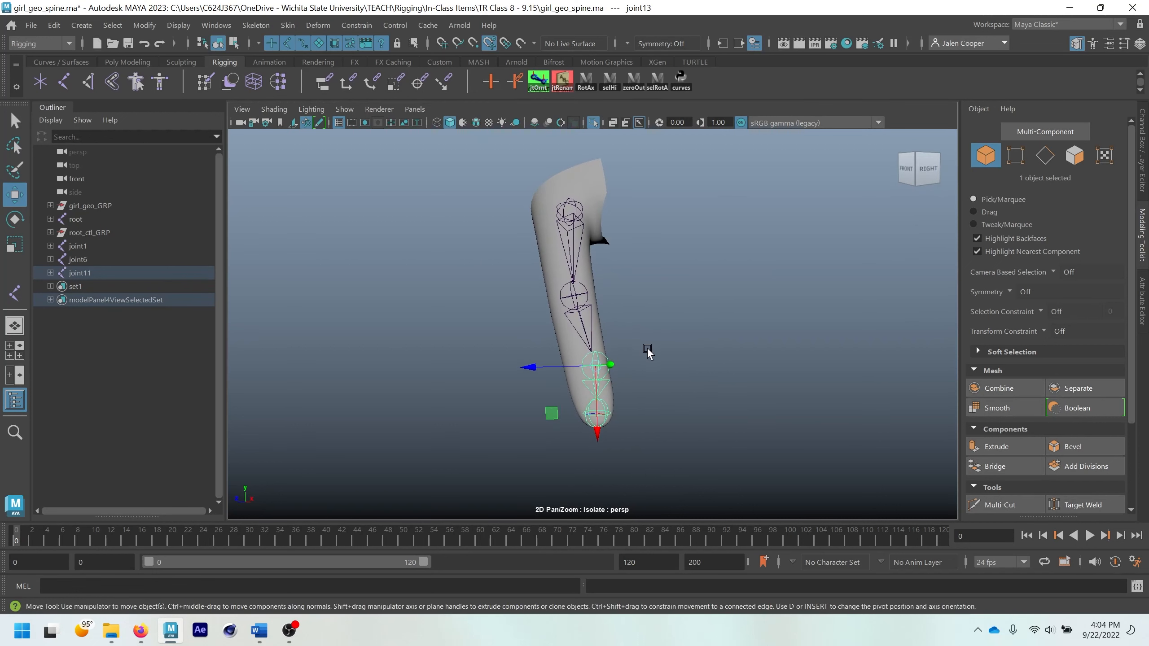
# Step: Shift only the third index finger joint toward the finger's centre by editing its pivot, keeping the fingertip joint in place
pyautogui.click(647, 349)
pyautogui.click(597, 362)
pyautogui.scroll(3, 597, 362)
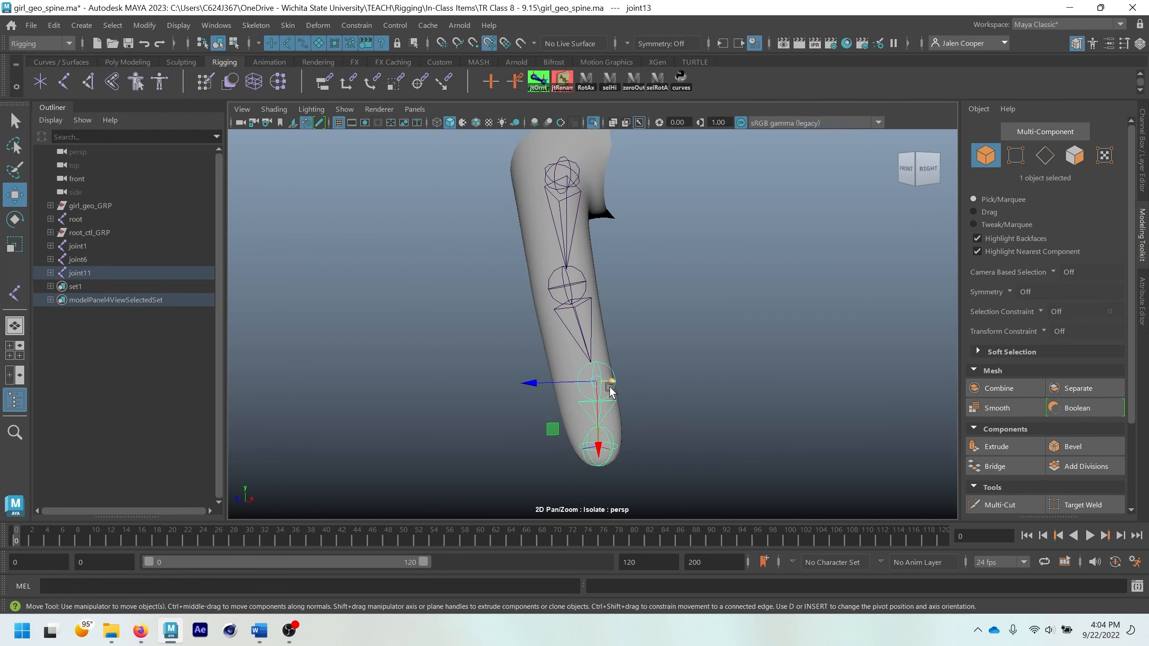
pyautogui.press('d')
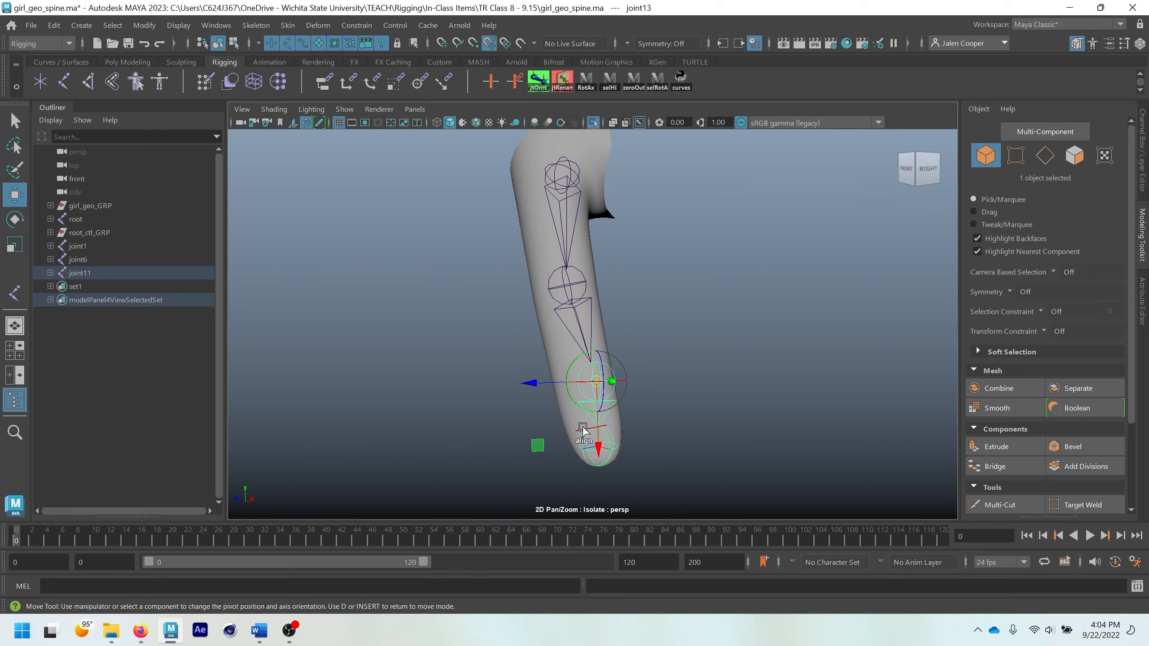
pyautogui.keyDown('alt'); pyautogui.moveTo(548, 397); pyautogui.dragTo(533, 416); pyautogui.keyUp('alt')
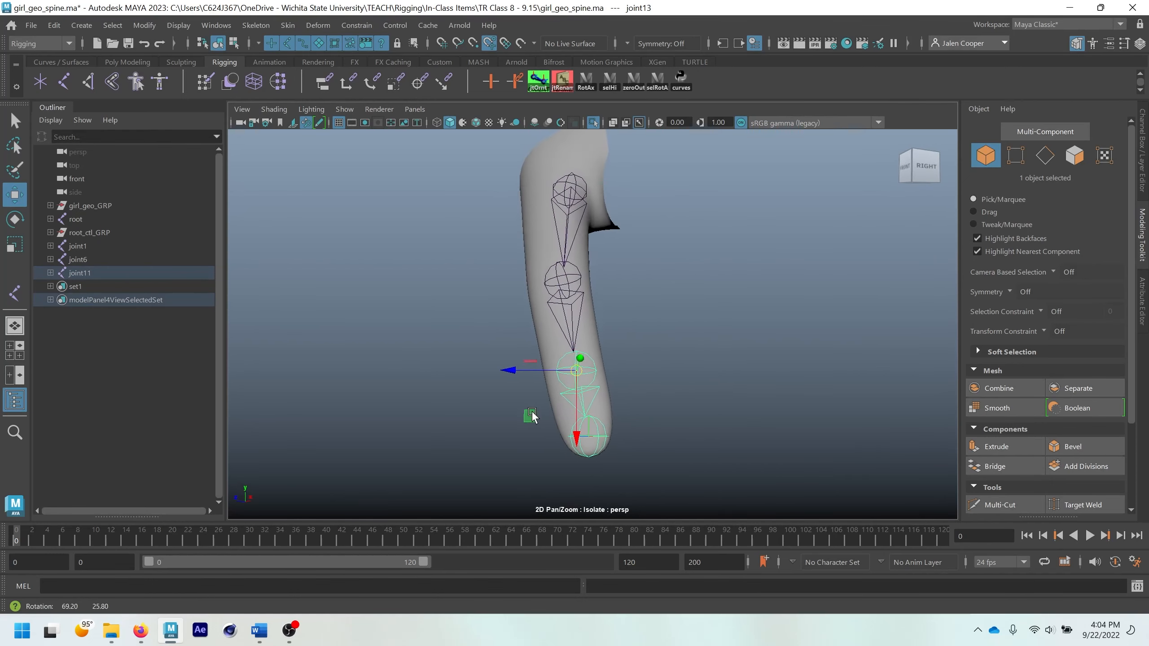
# Step: Deselect the index finger joints and turn off the isolated view so the whole hand mesh shows again
pyautogui.keyDown('alt'); pyautogui.moveTo(599, 256); pyautogui.dragTo(642, 300); pyautogui.keyUp('alt')
pyautogui.click(655, 283)
pyautogui.scroll(-3, 652, 297)
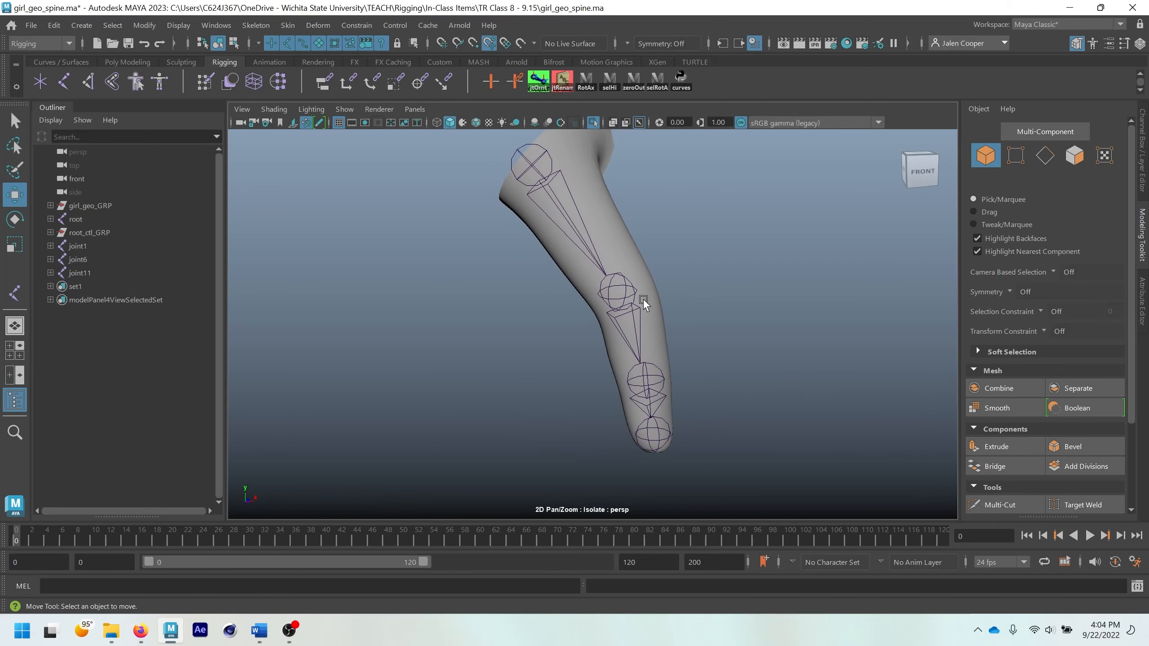
pyautogui.click(594, 120)
pyautogui.keyDown('alt'); pyautogui.moveTo(604, 194); pyautogui.dragTo(520, 229); pyautogui.keyUp('alt')
# Step: Try to draw a four-joint chain along the middle finger directly on the full hand mesh
pyautogui.click(16, 292)
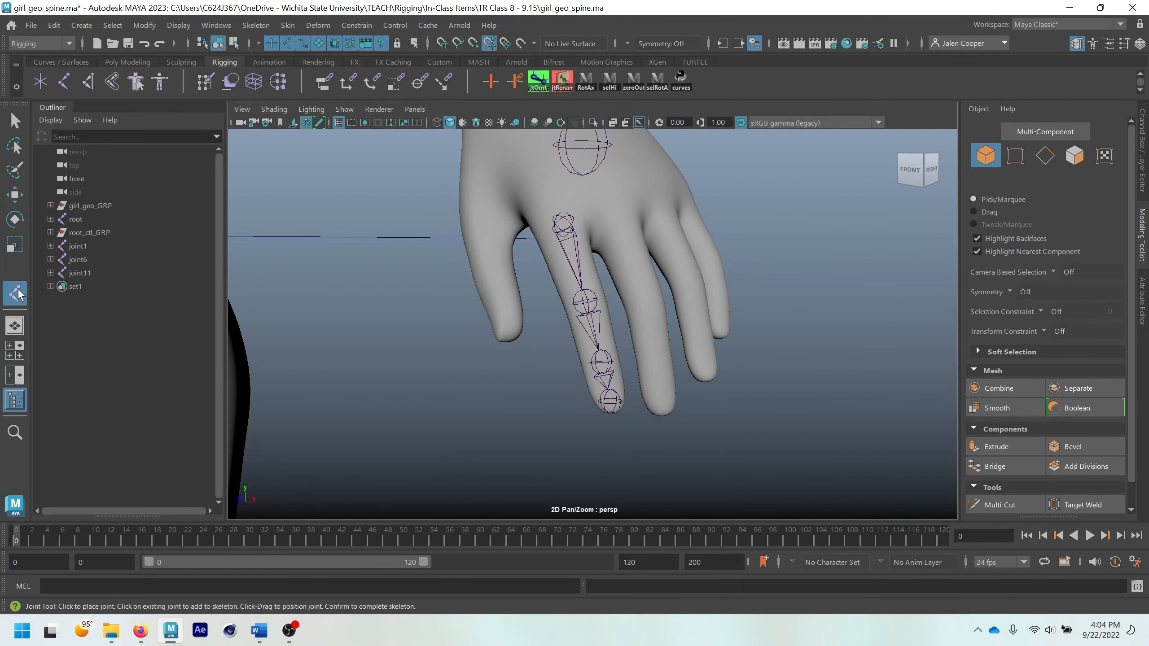
pyautogui.scroll(3, 718, 346)
pyautogui.keyDown('alt'); pyautogui.moveTo(673, 258); pyautogui.dragTo(636, 224); pyautogui.keyUp('alt')
pyautogui.click(632, 206)
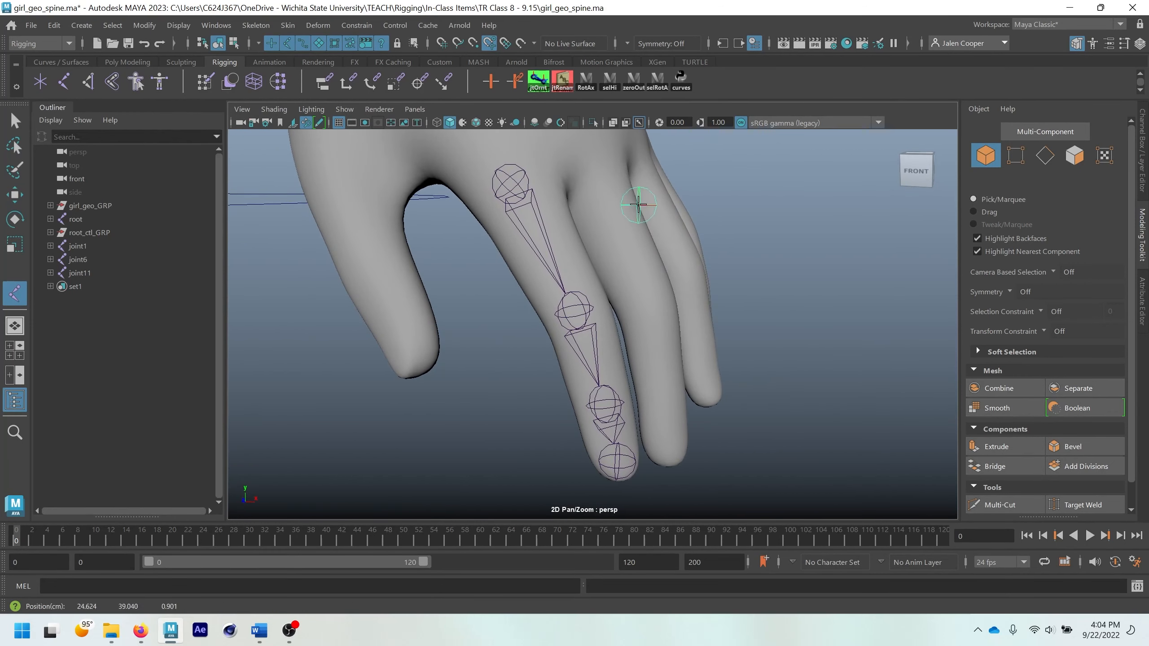
pyautogui.click(668, 257)
pyautogui.click(683, 315)
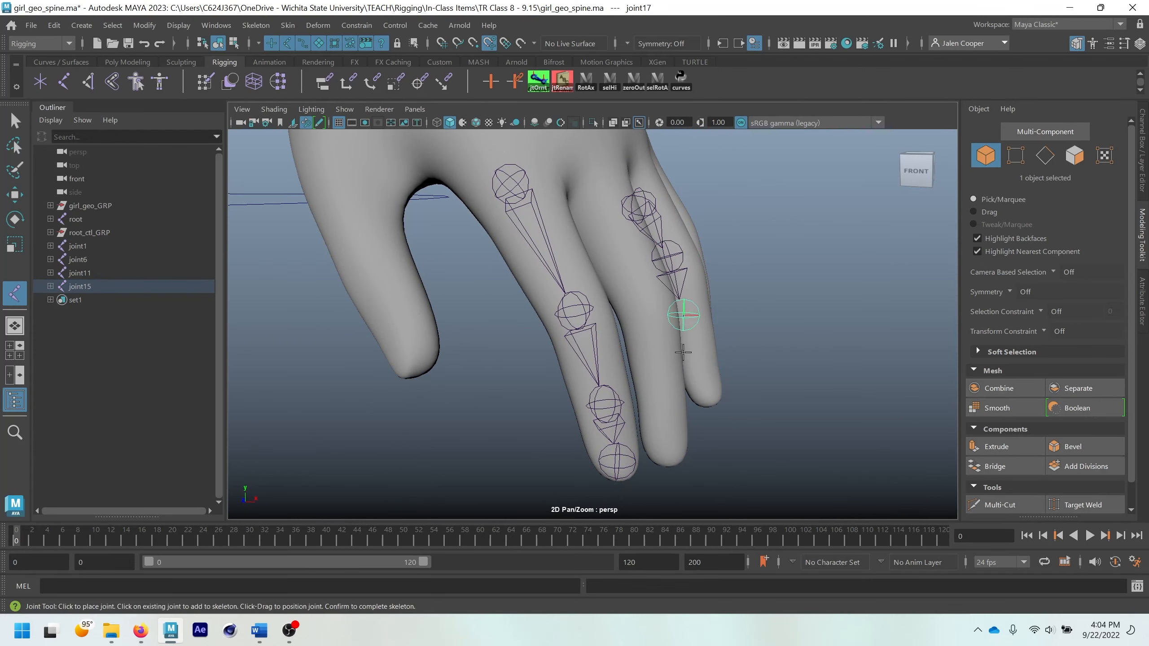
pyautogui.click(680, 378)
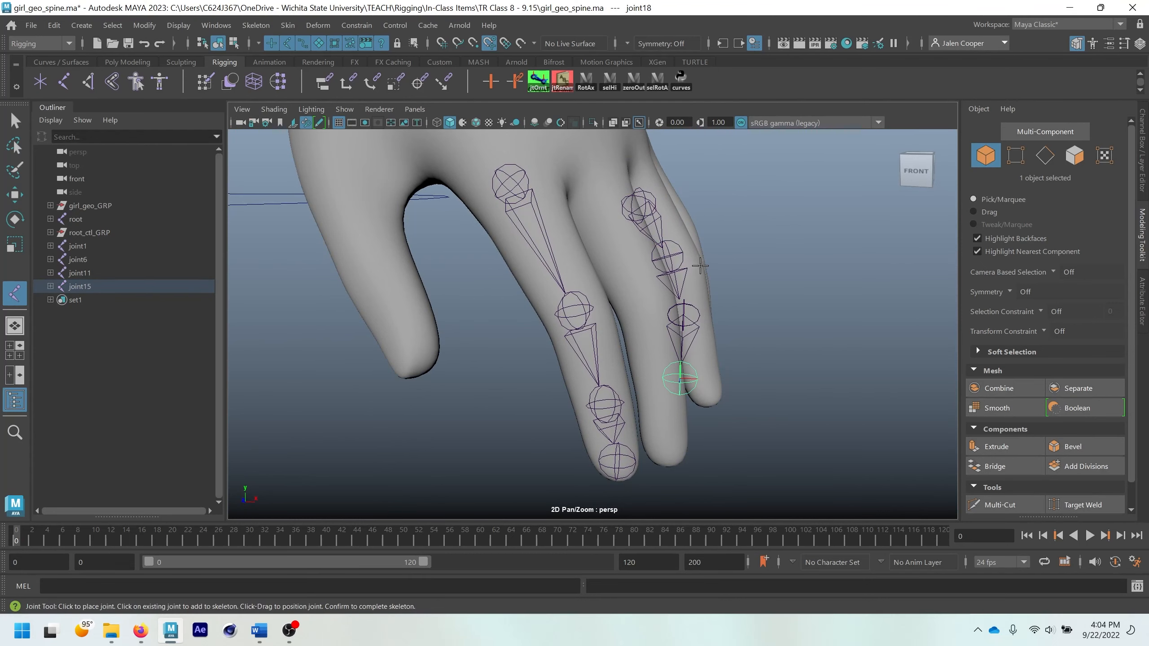
pyautogui.keyDown('alt'); pyautogui.moveTo(700, 272); pyautogui.dragTo(638, 272); pyautogui.keyUp('alt')
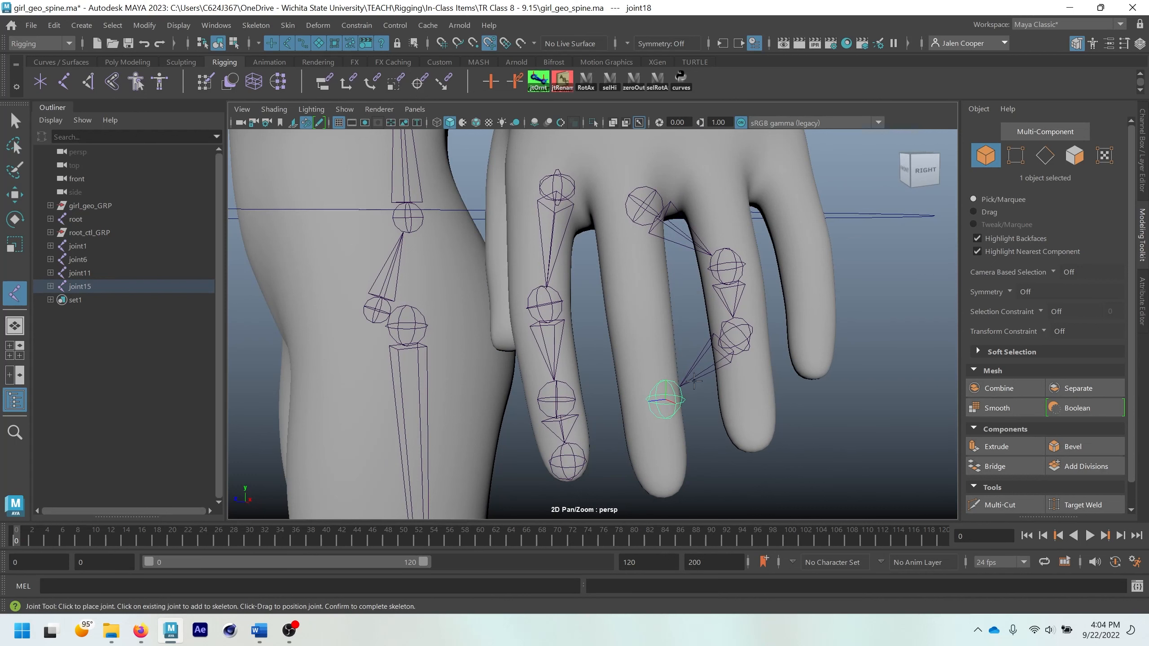
# Step: Undo all the joints just drawn over the middle finger and leave the Joint tool
pyautogui.hotkey('ctrl', 'z')
pyautogui.hotkey('ctrl', 'z')
pyautogui.hotkey('ctrl', 'z')
pyautogui.hotkey('ctrl', 'z')
pyautogui.hotkey('ctrl', 'z')
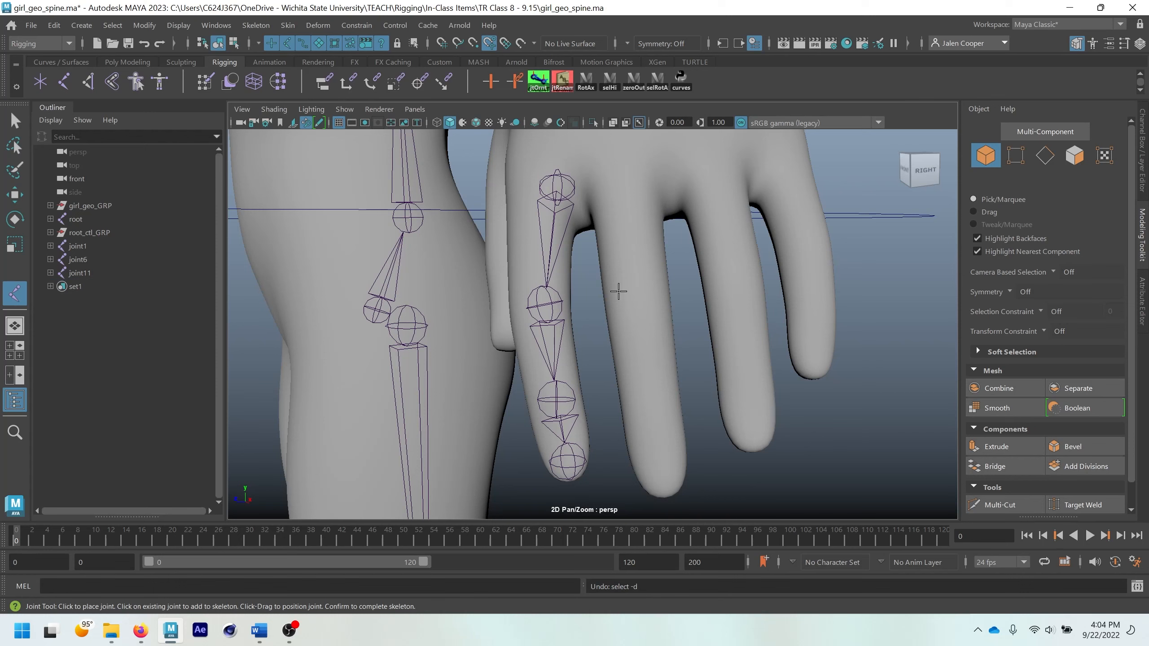
pyautogui.press('q')
# Step: Select two adjacent faces at the tip of the middle finger on the girl mesh
pyautogui.scroll(-3, 617, 291)
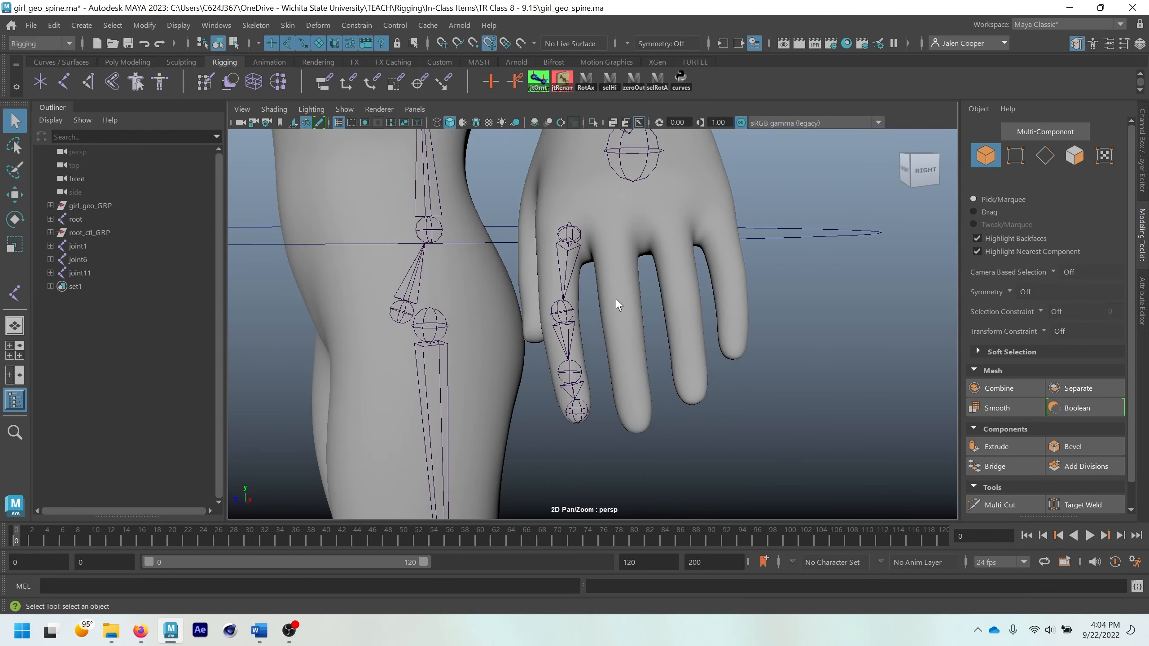
pyautogui.click(617, 319)
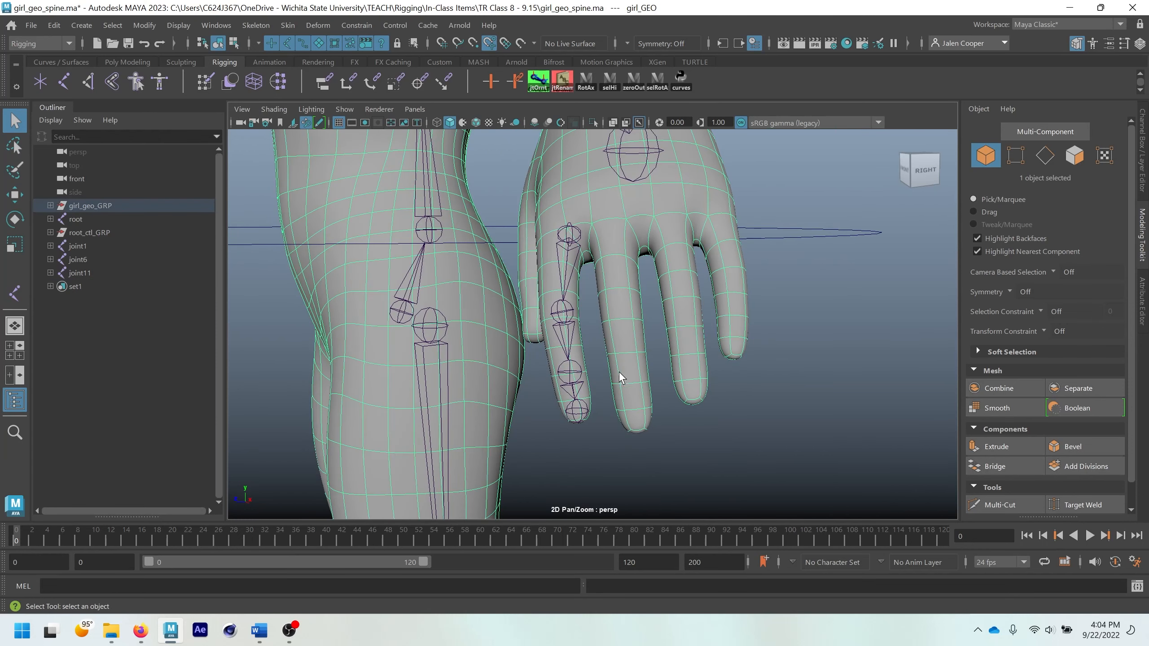
pyautogui.keyDown('alt'); pyautogui.moveTo(626, 350); pyautogui.dragTo(610, 276); pyautogui.keyUp('alt')
pyautogui.keyDown('alt'); pyautogui.moveTo(605, 286); pyautogui.dragTo(720, 308, button='right'); pyautogui.keyUp('alt')
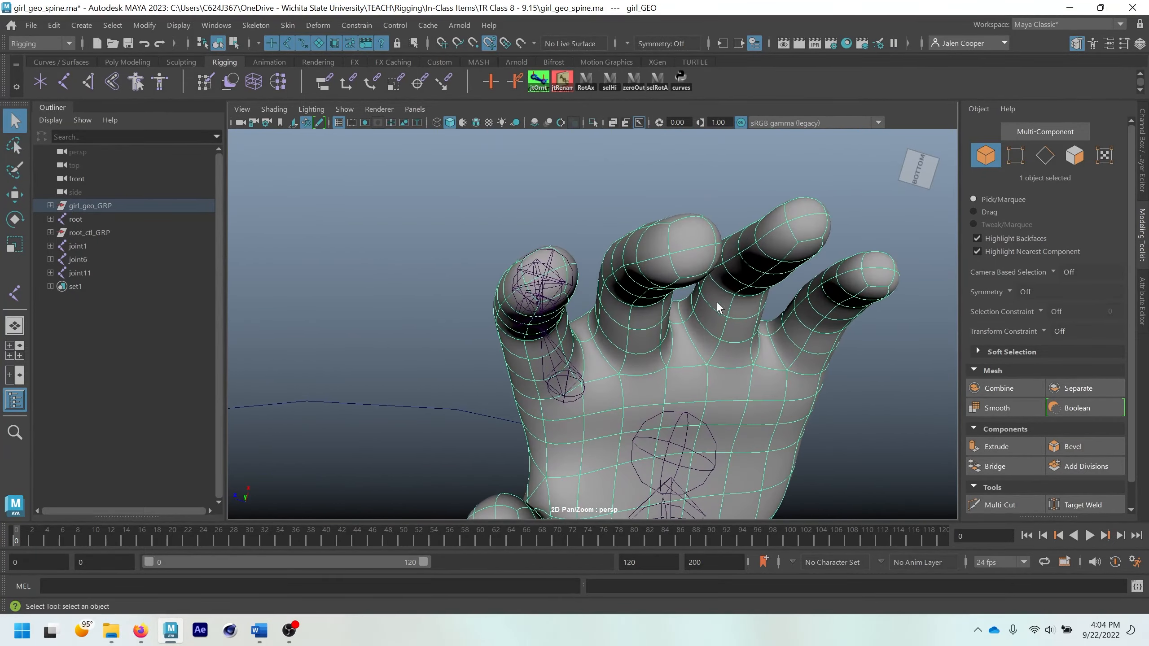
pyautogui.keyDown('alt'); pyautogui.moveTo(694, 259); pyautogui.dragTo(646, 312); pyautogui.keyUp('alt')
pyautogui.moveTo(655, 236); pyautogui.dragTo(668, 276, button='right')
pyautogui.click(648, 286)
pyautogui.keyDown('shift'); pyautogui.click(664, 304); pyautogui.keyUp('shift')
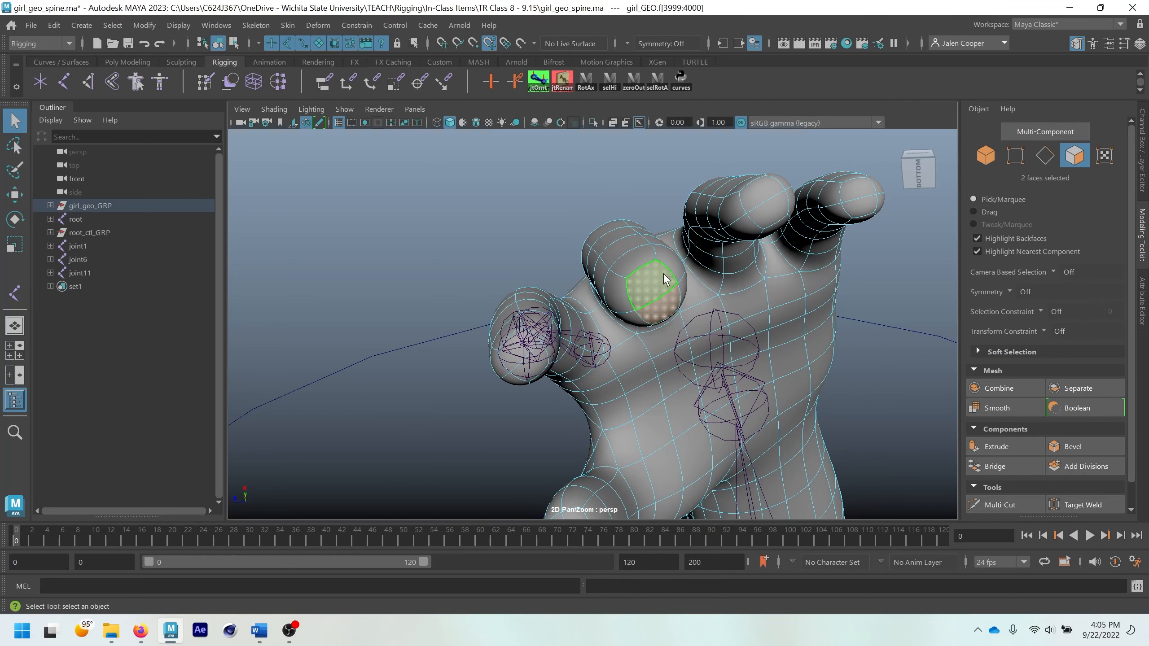
pyautogui.keyDown('alt'); pyautogui.moveTo(665, 278); pyautogui.dragTo(649, 252); pyautogui.keyUp('alt')
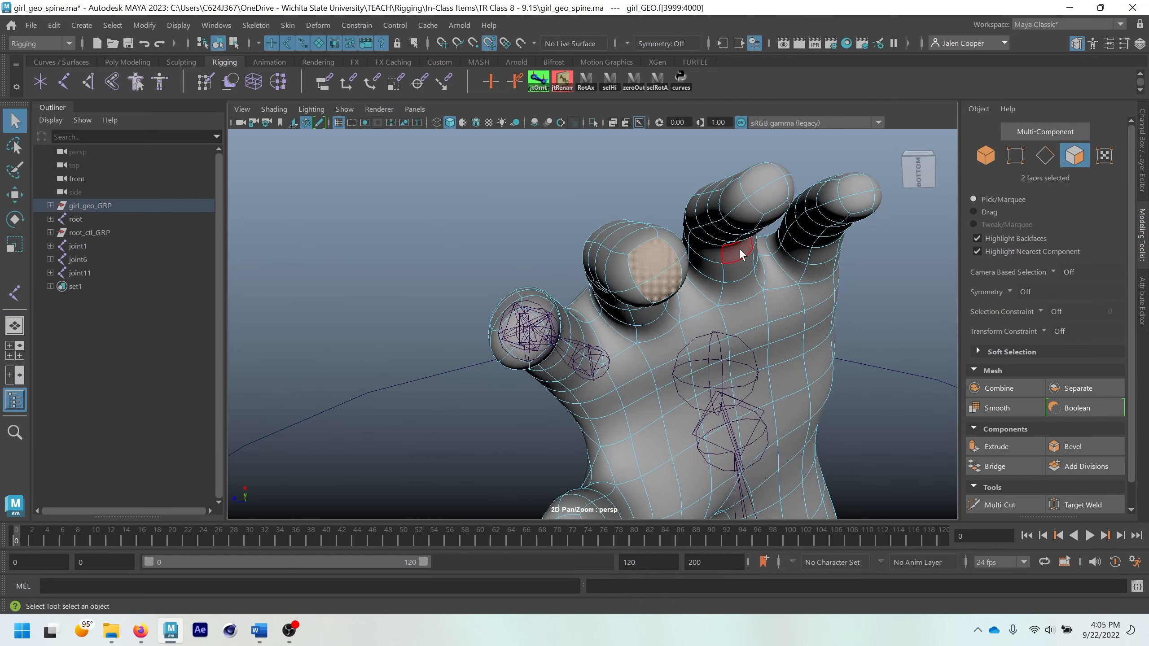
# Step: Grow the face selection from the middle fingertip past the knuckle and isolate the selected faces
pyautogui.hotkey('shift', '.')
pyautogui.hotkey('shift', '.')
pyautogui.hotkey('shift', '.')
pyautogui.hotkey('shift', '.')
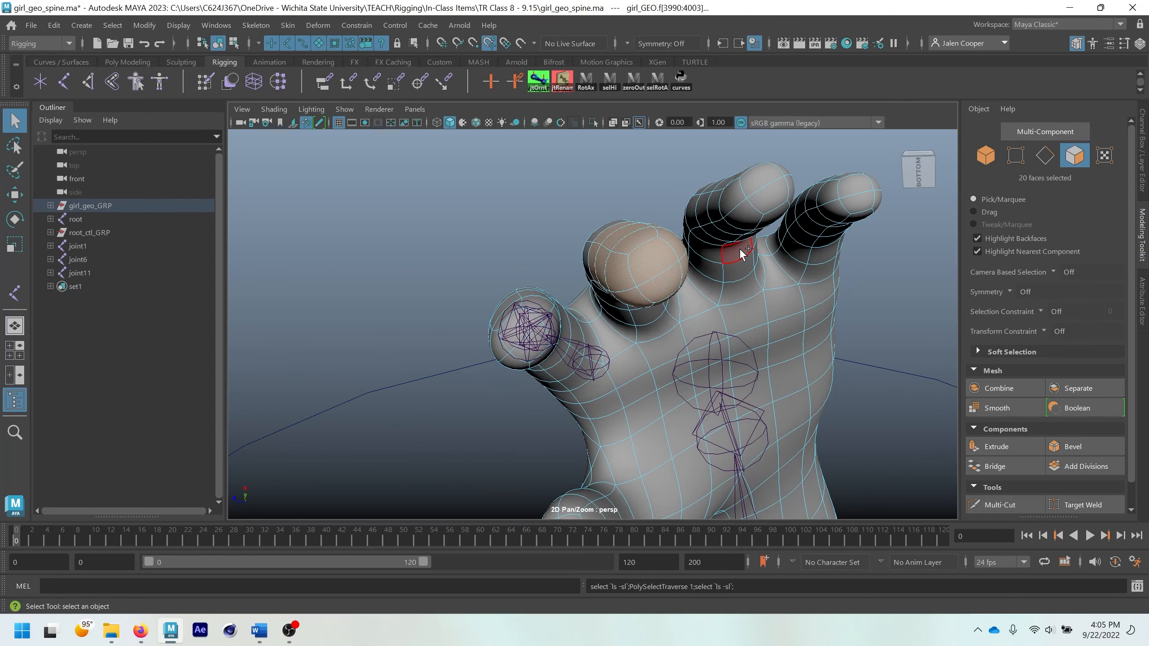
pyautogui.hotkey('shift', '.')
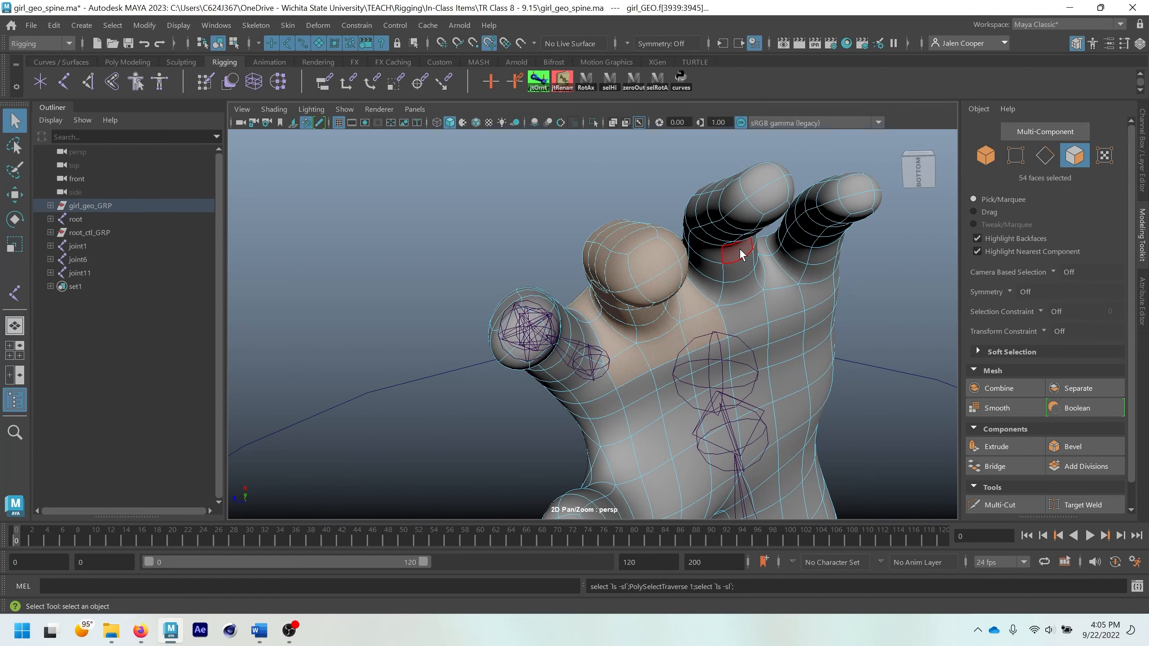
pyautogui.hotkey('ctrl', '1')
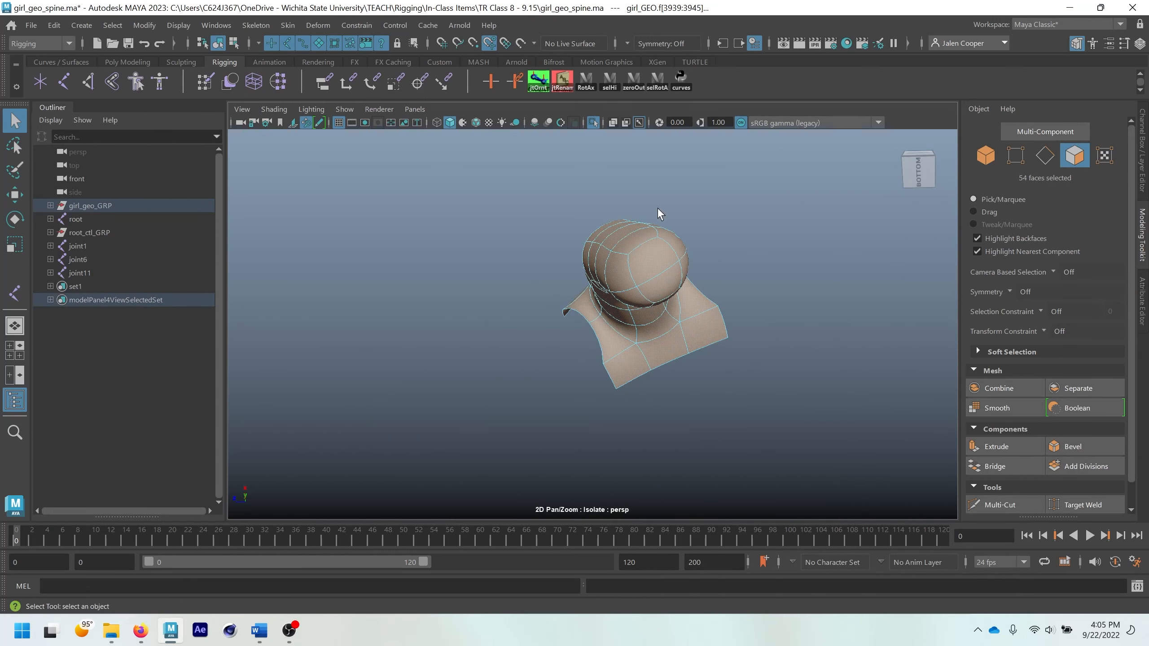
# Step: Return the isolated middle finger mesh to object selection mode and select it as an object
pyautogui.keyDown('alt'); pyautogui.moveTo(662, 216); pyautogui.dragTo(685, 219); pyautogui.keyUp('alt')
pyautogui.scroll(-2, 711, 254)
pyautogui.click(685, 216)
pyautogui.moveTo(625, 184); pyautogui.dragTo(651, 160, button='right')
pyautogui.click(700, 308)
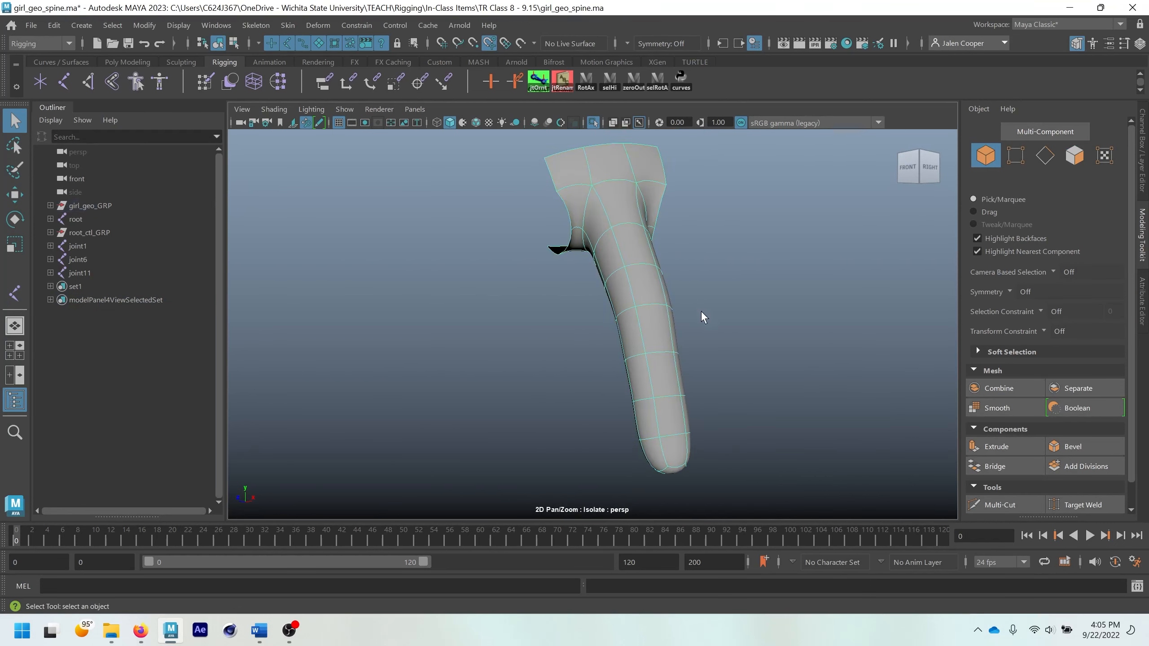
pyautogui.keyDown('alt'); pyautogui.moveTo(613, 200); pyautogui.dragTo(608, 220); pyautogui.keyUp('alt')
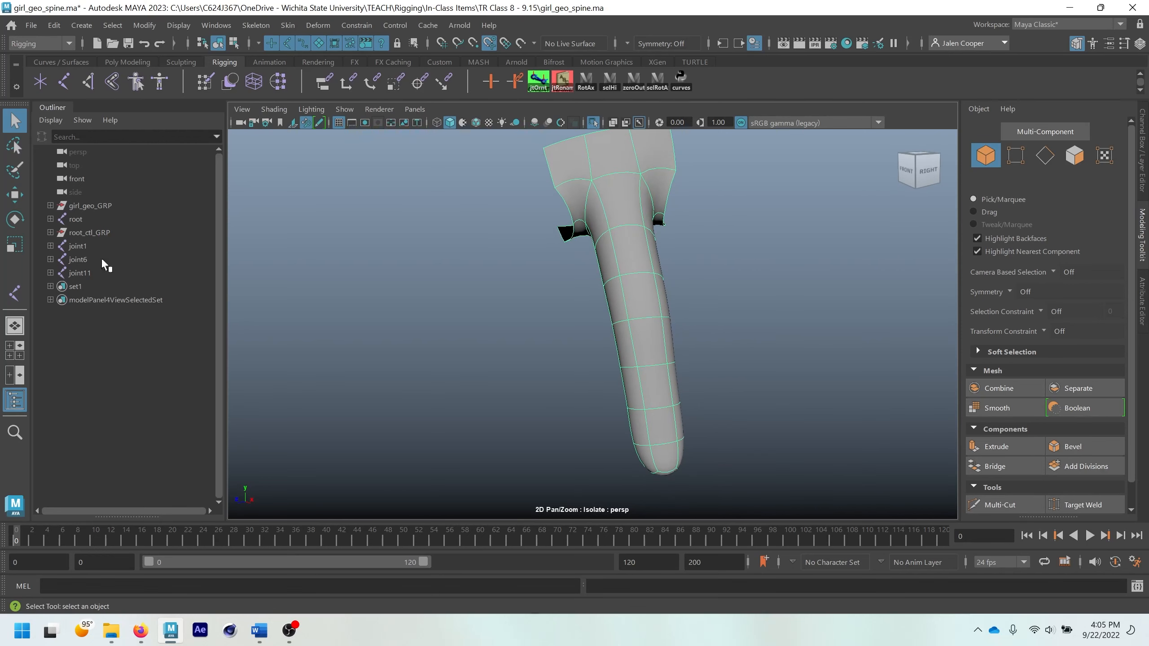
# Step: Draw a four-joint chain along the isolated middle finger, from the knuckle through both bends to the fingertip
pyautogui.click(15, 294)
pyautogui.keyDown('alt'); pyautogui.moveTo(567, 169); pyautogui.dragTo(607, 171); pyautogui.keyUp('alt')
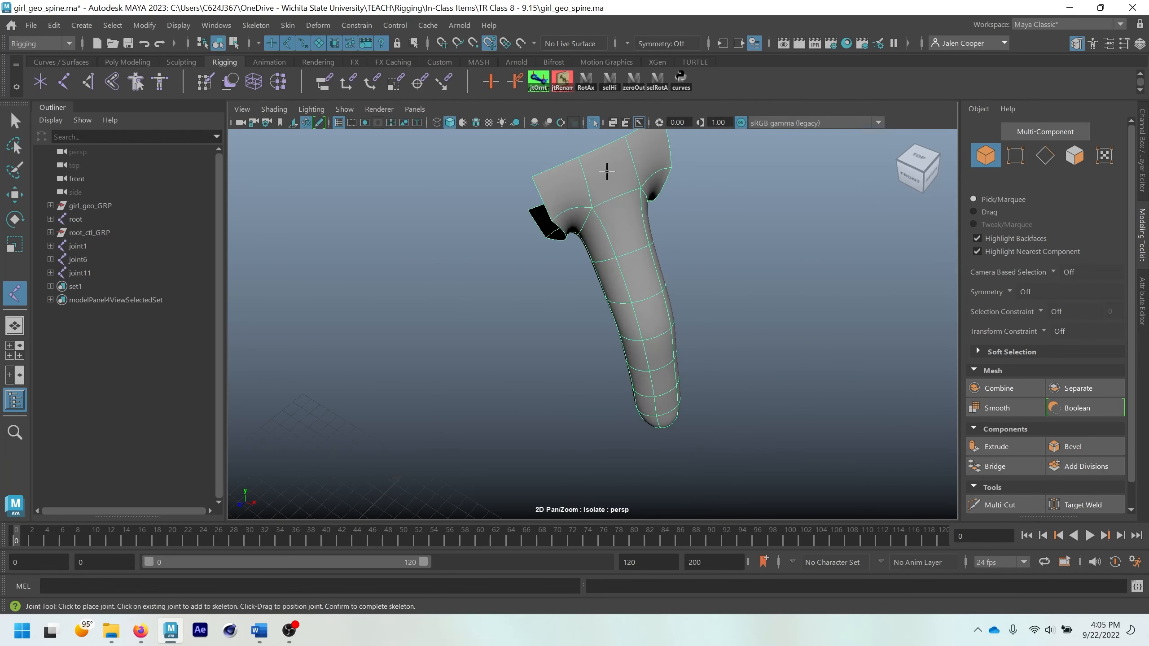
pyautogui.click(602, 174)
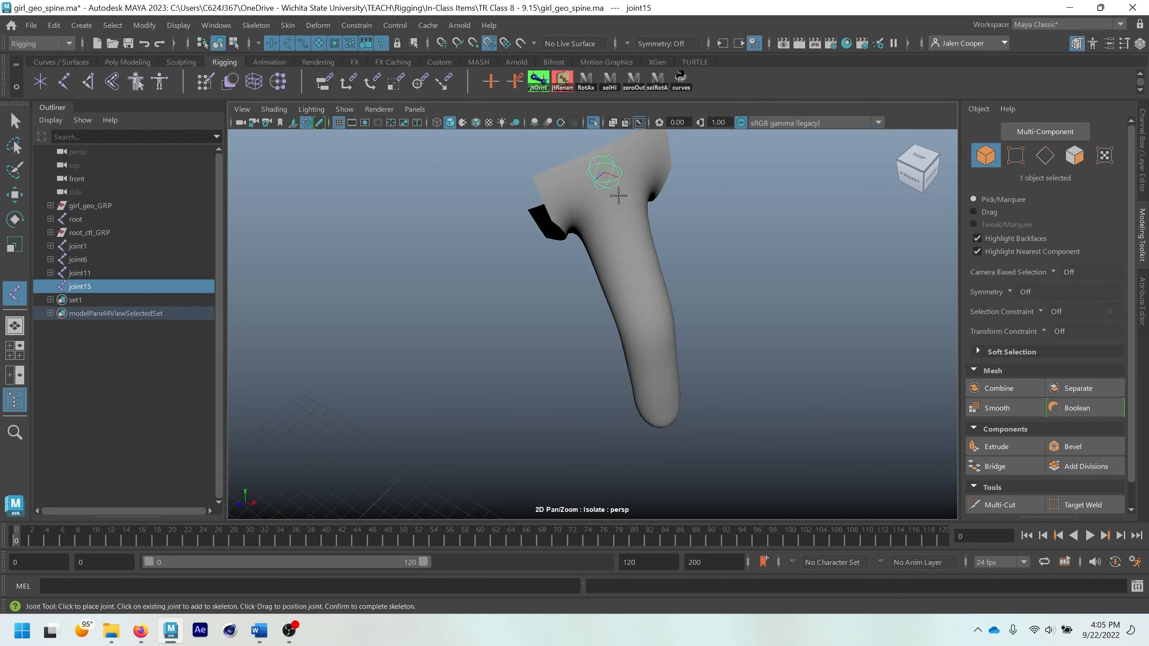
pyautogui.click(648, 310)
pyautogui.keyDown('alt'); pyautogui.moveTo(647, 312); pyautogui.dragTo(657, 349); pyautogui.keyUp('alt')
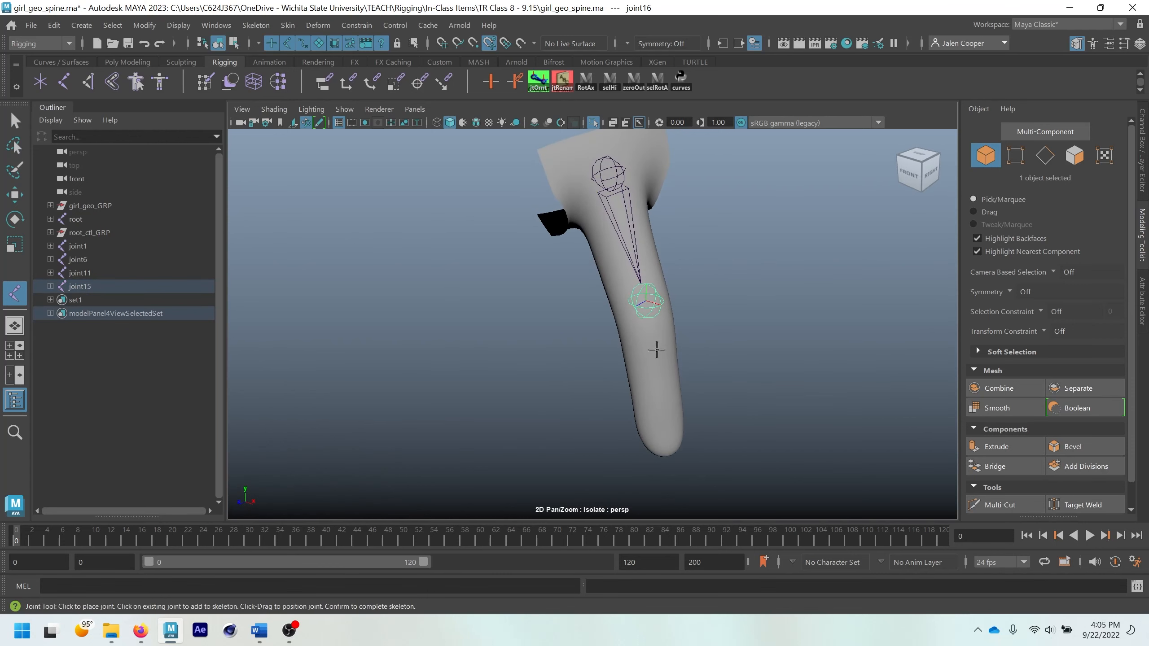
pyautogui.click(661, 395)
pyautogui.click(667, 454)
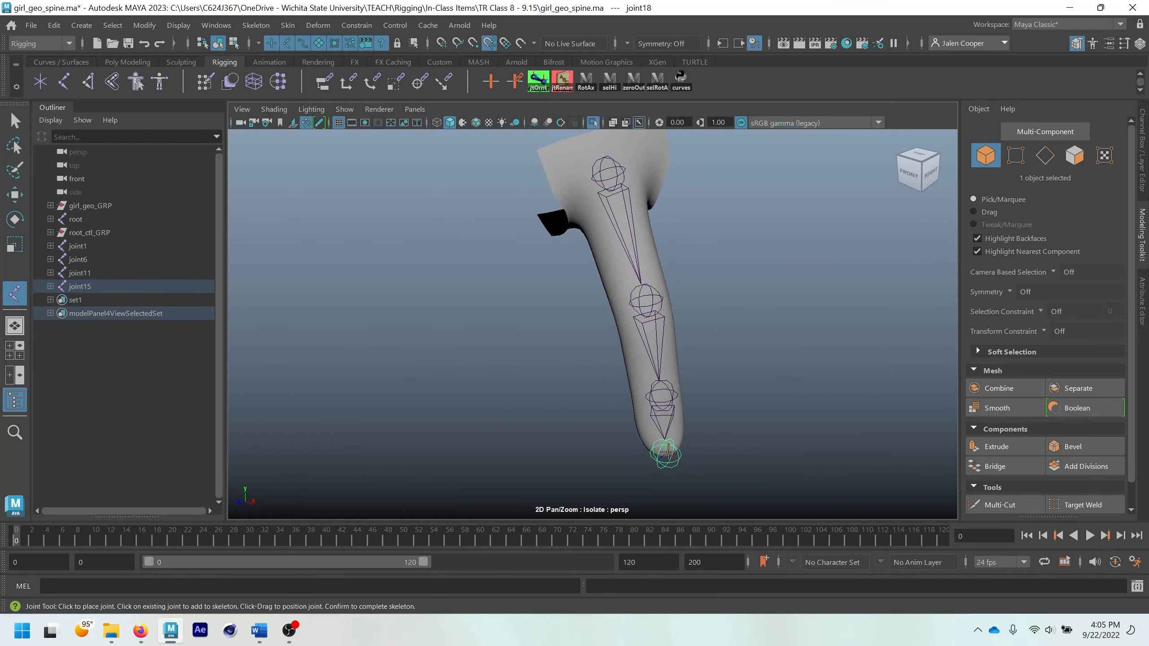
pyautogui.keyDown('alt'); pyautogui.moveTo(697, 398); pyautogui.dragTo(651, 398); pyautogui.keyUp('alt')
pyautogui.press('Return')
pyautogui.press('q')
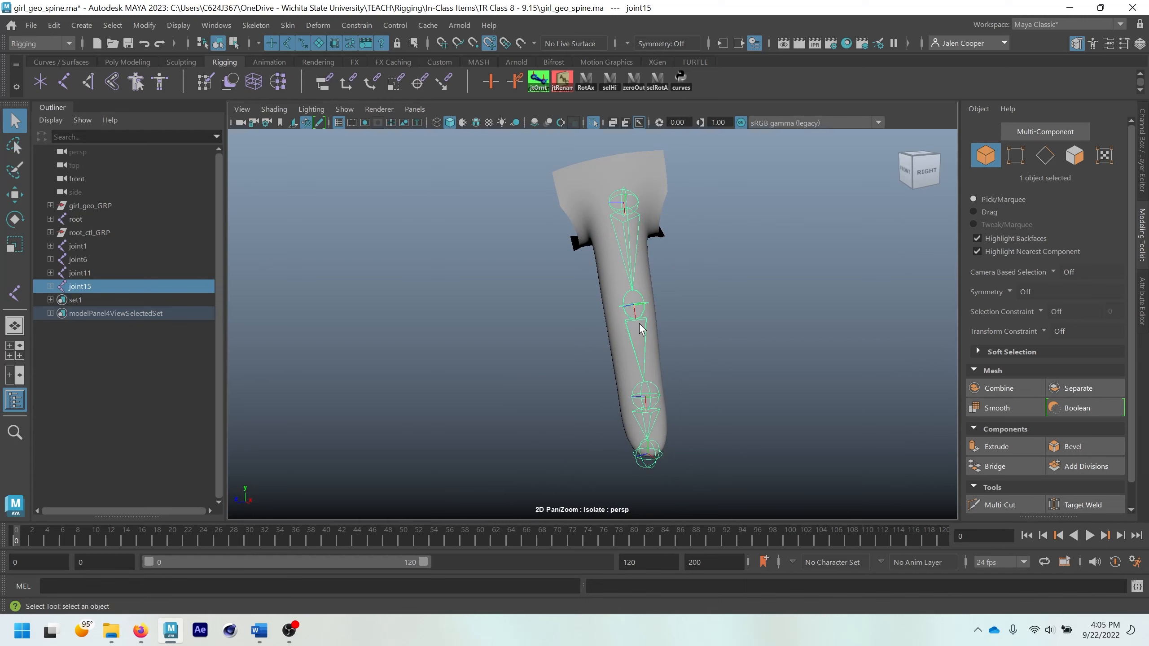
# Step: Adjust the third and second middle finger joints toward the centre of the finger by editing their pivots
pyautogui.moveTo(640, 329)
pyautogui.keyDown('alt'); pyautogui.mouseDown()
pyautogui.moveTo(646, 375)
pyautogui.moveTo(570, 308)
pyautogui.moveTo(597, 367)
pyautogui.moveTo(640, 349)
pyautogui.mouseUp(); pyautogui.keyUp('alt')
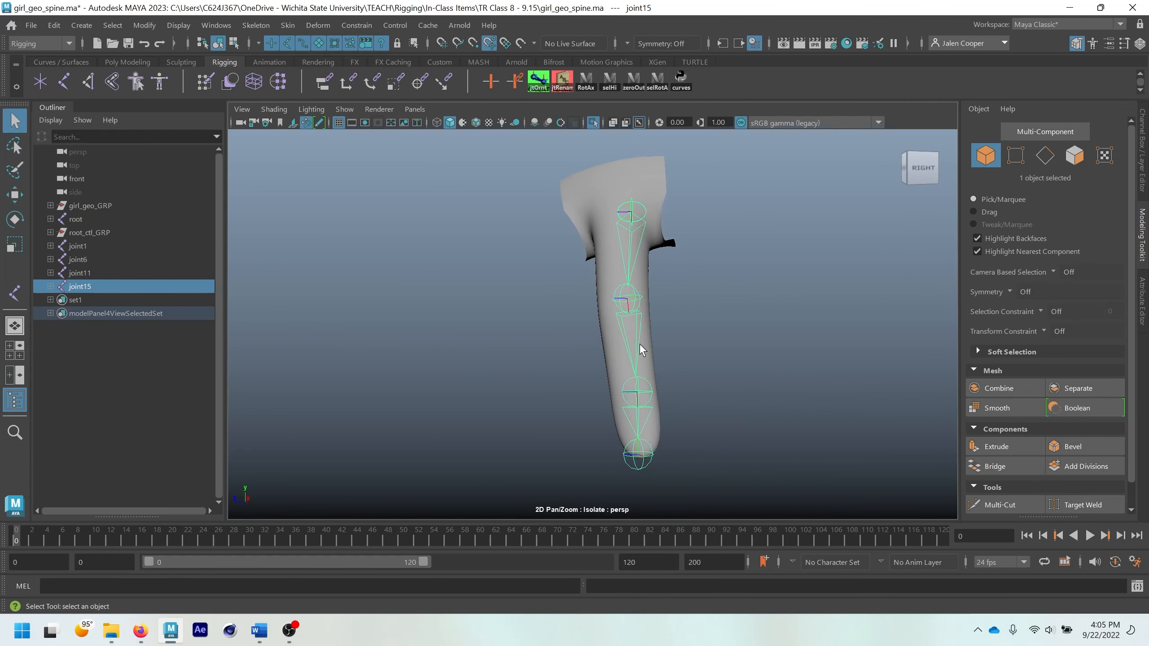
pyautogui.click(648, 405)
pyautogui.keyDown('alt'); pyautogui.moveTo(657, 409); pyautogui.dragTo(688, 413); pyautogui.keyUp('alt')
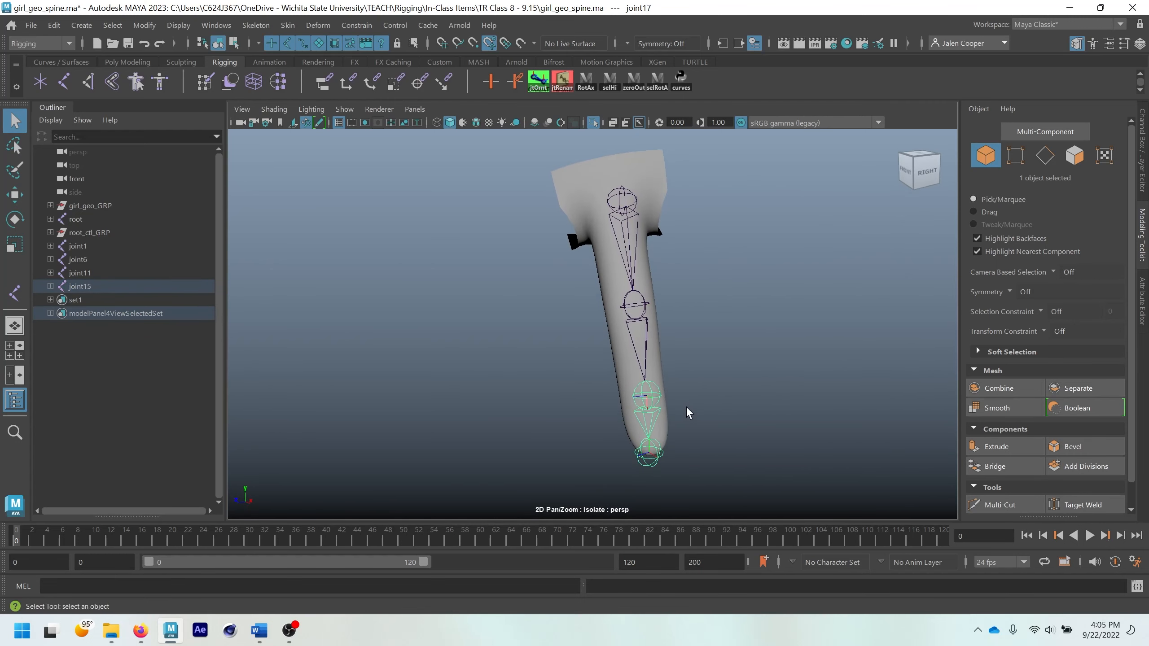
pyautogui.press('w')
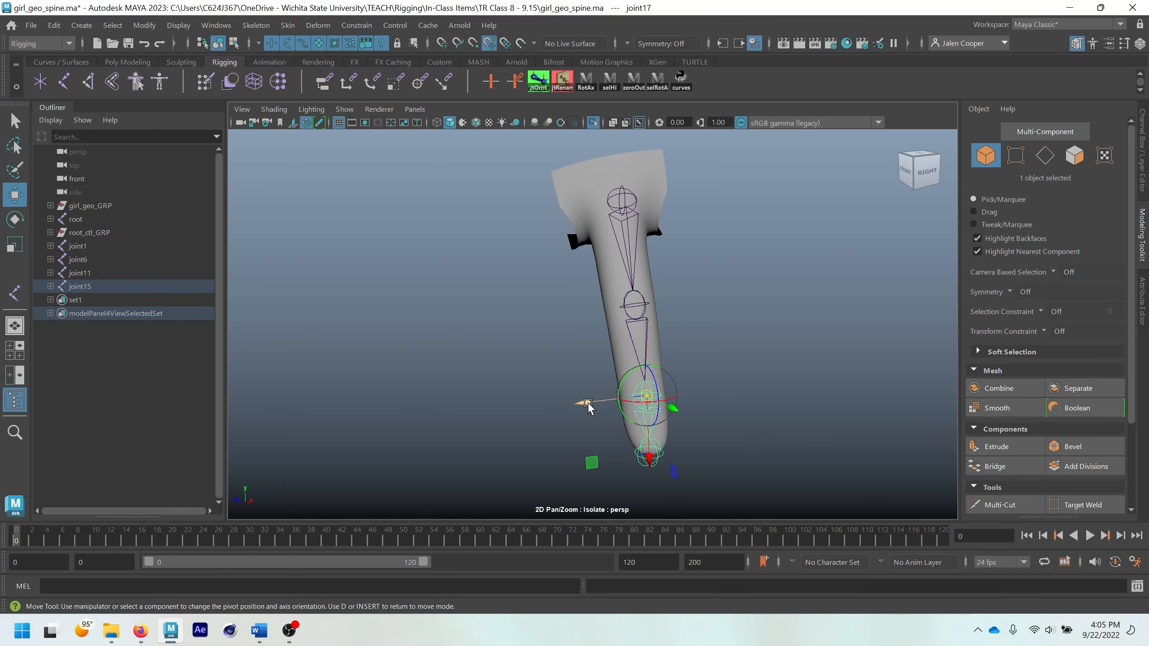
pyautogui.press('d')
pyautogui.click(647, 307)
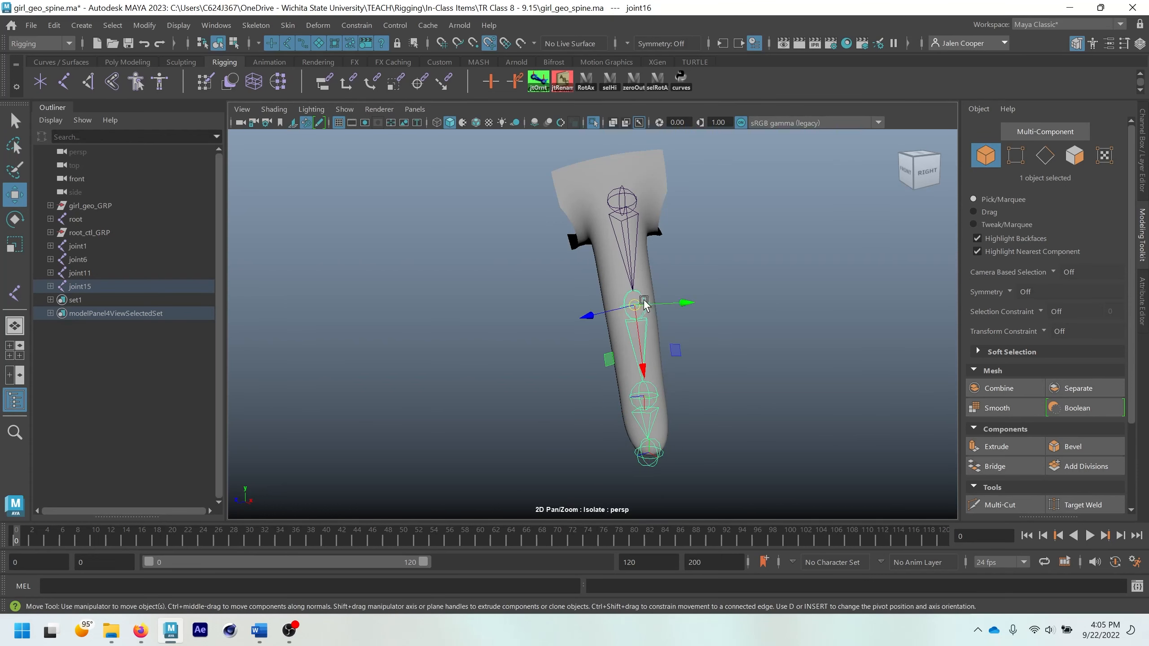
pyautogui.press('d')
pyautogui.press('d')
pyautogui.keyDown('alt'); pyautogui.moveTo(610, 315); pyautogui.dragTo(593, 332); pyautogui.keyUp('alt')
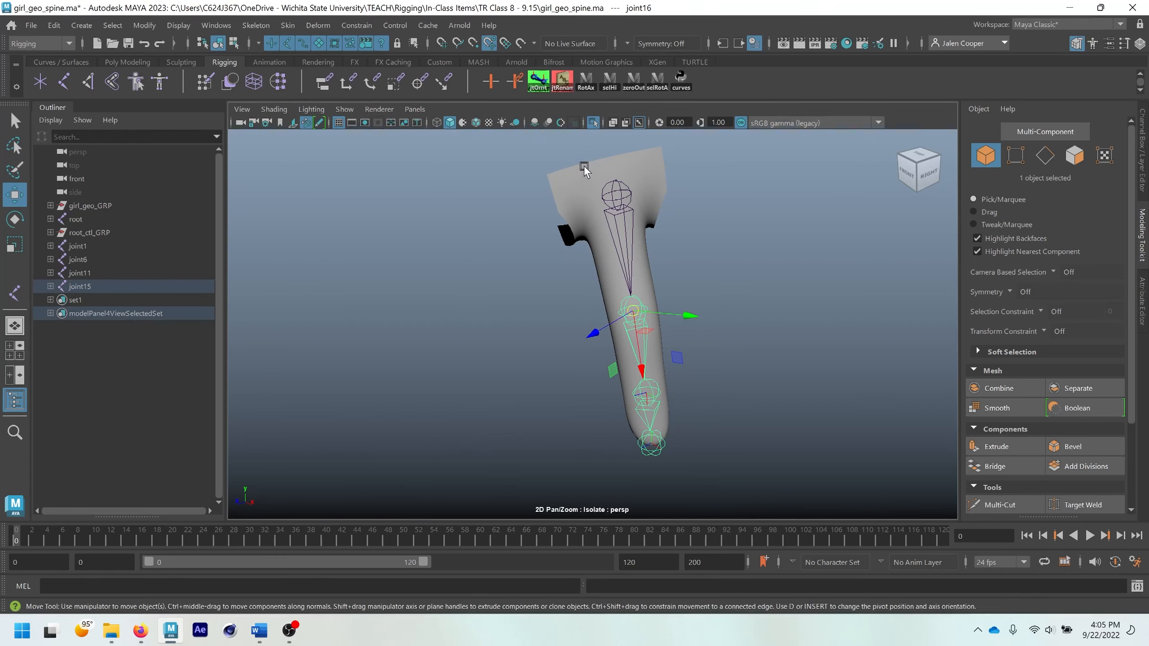
# Step: Turn off the isolated view of the middle finger and compare its chain with the index finger chain
pyautogui.click(593, 122)
pyautogui.moveTo(601, 222)
pyautogui.keyDown('alt'); pyautogui.mouseDown()
pyautogui.moveTo(587, 207)
pyautogui.moveTo(613, 206)
pyautogui.mouseUp(); pyautogui.keyUp('alt')
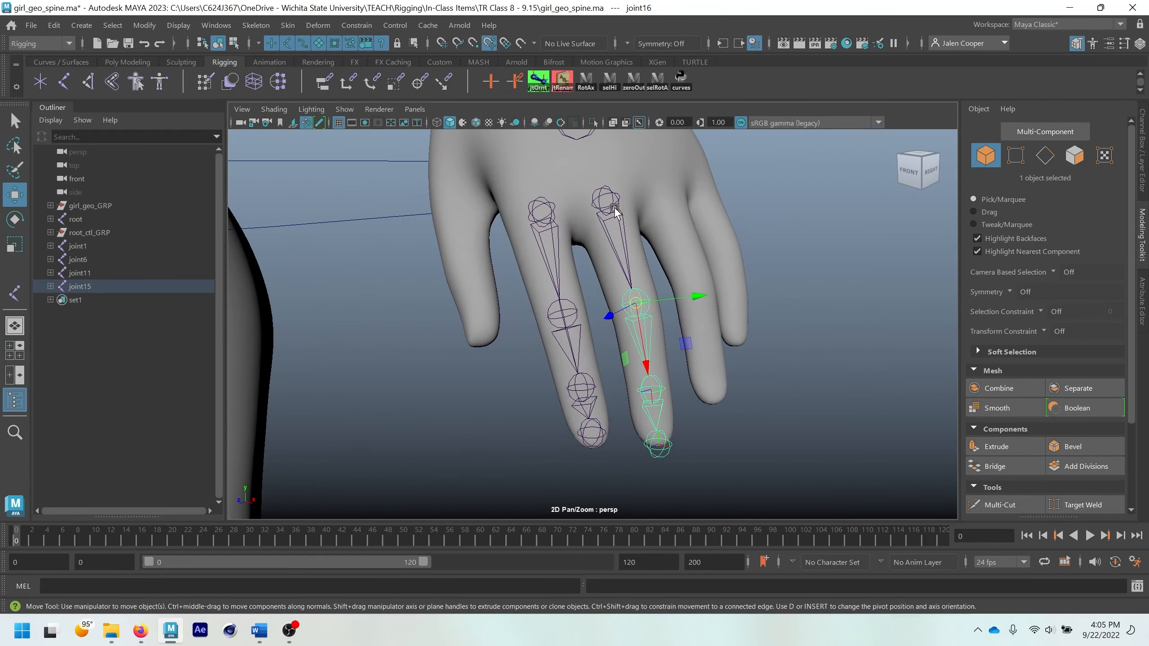
pyautogui.keyDown('alt'); pyautogui.moveTo(560, 276); pyautogui.dragTo(555, 319); pyautogui.keyUp('alt')
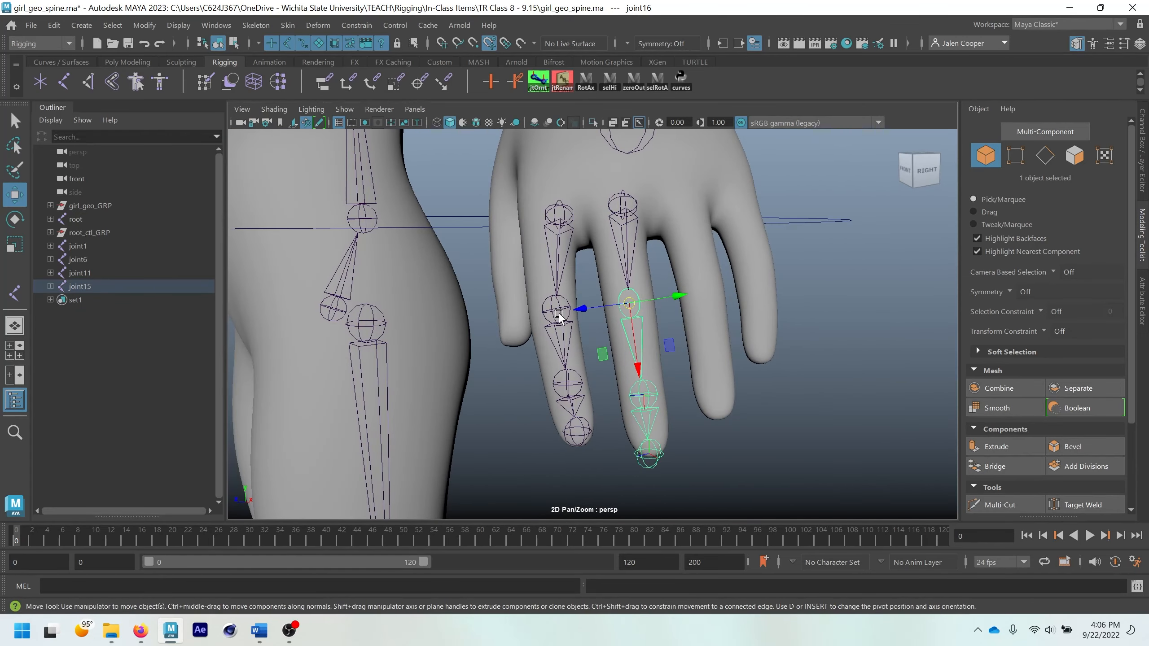
# Step: Shift only the middle finger's knuckle joint slightly toward the index finger by editing its pivot, then clear the selection
pyautogui.click(616, 203)
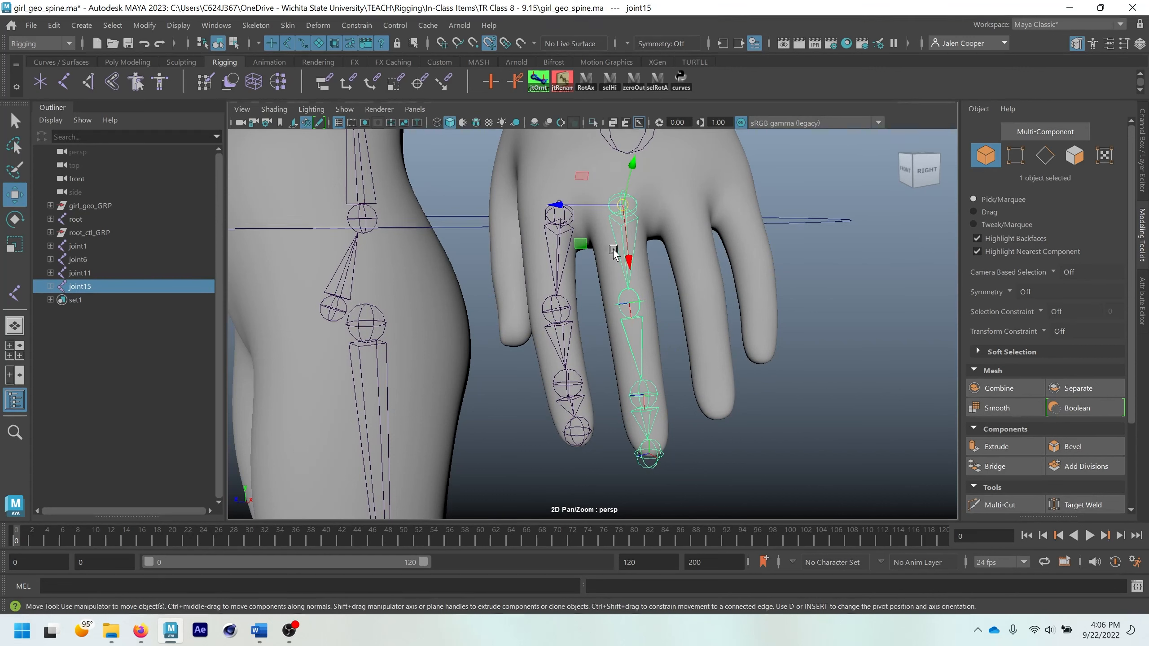
pyautogui.press('d')
pyautogui.moveTo(559, 206); pyautogui.dragTo(684, 290)
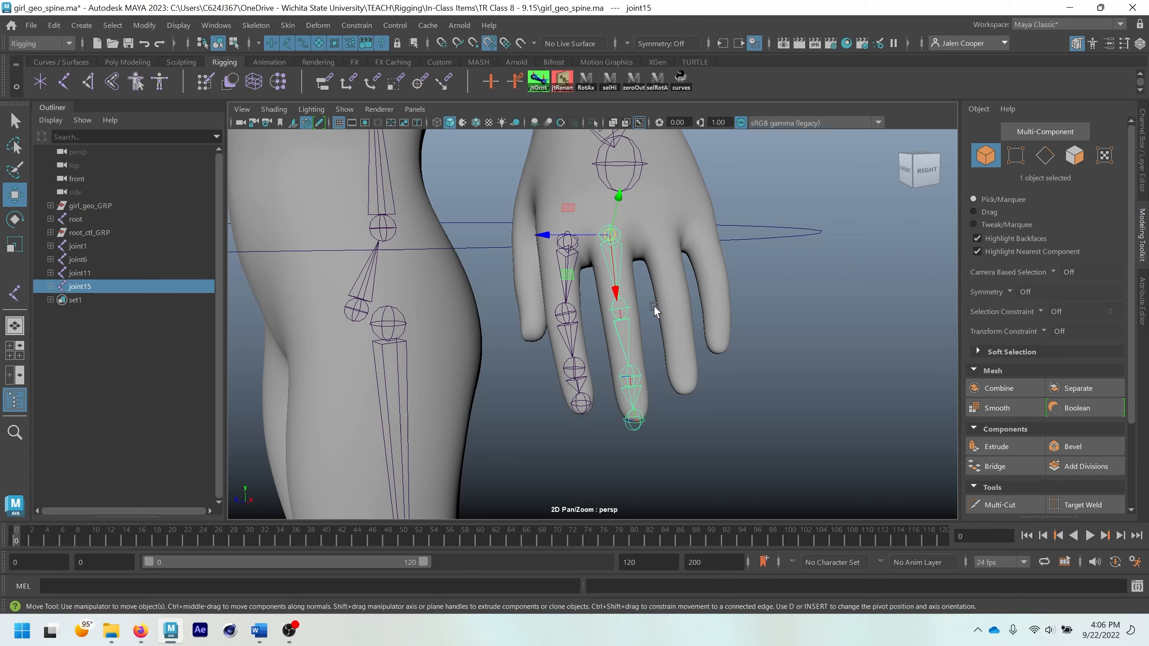
pyautogui.click(526, 242)
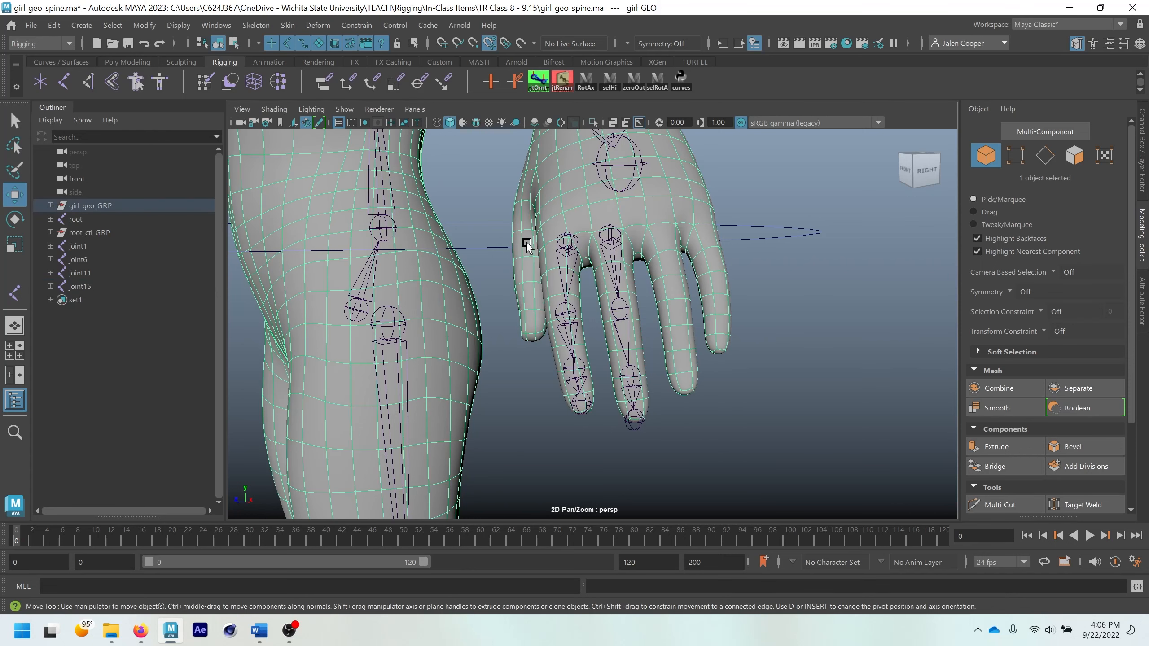
pyautogui.click(534, 408)
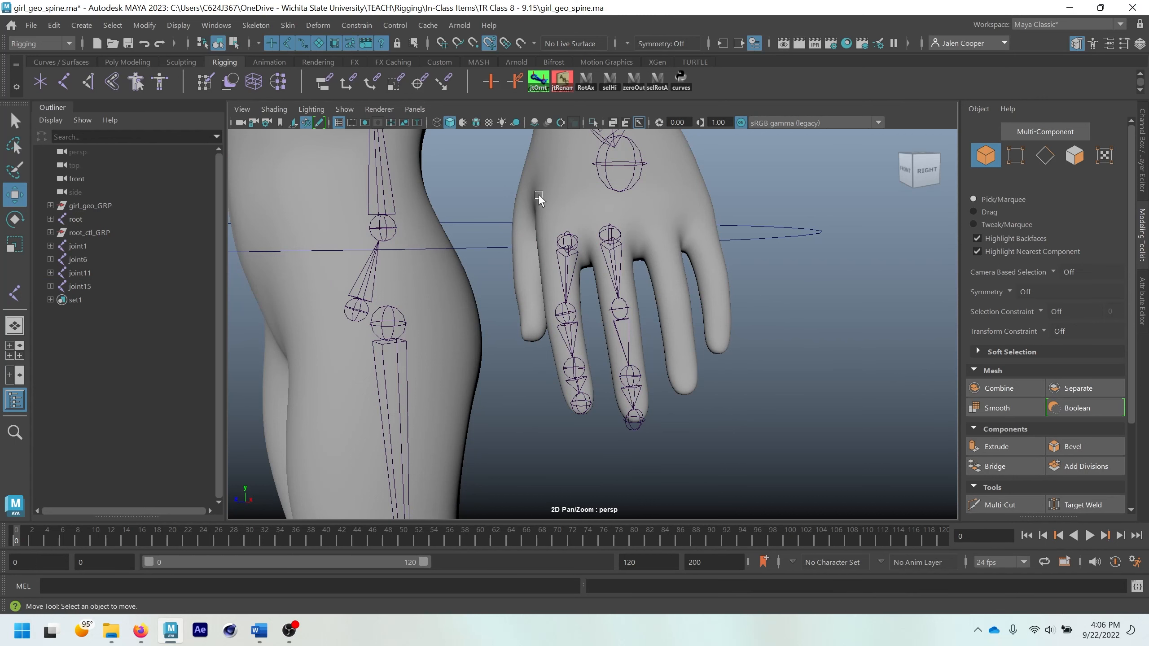
# Step: Select a face at the tip of the ring finger on the girl mesh
pyautogui.keyDown('alt'); pyautogui.moveTo(685, 248); pyautogui.dragTo(629, 226); pyautogui.keyUp('alt')
pyautogui.moveTo(651, 235); pyautogui.dragTo(651, 285, button='right')
pyautogui.click(671, 276)
pyautogui.moveTo(651, 285)
pyautogui.keyDown('alt'); pyautogui.mouseDown()
pyautogui.moveTo(655, 226)
pyautogui.moveTo(637, 300)
pyautogui.mouseUp(); pyautogui.keyUp('alt')
# Step: Grow the face selection from the ring fingertip past its knuckle and isolate the selected faces
pyautogui.hotkey('shift', '.')
pyautogui.hotkey('shift', '.')
pyautogui.hotkey('shift', '.')
pyautogui.hotkey('shift', '.')
pyautogui.hotkey('shift', '.')
pyautogui.hotkey('shift', '.')
pyautogui.hotkey('ctrl', '1')
# Step: Draw a four-joint chain along the isolated ring finger, from the knuckle through both bends to the fingertip
pyautogui.moveTo(606, 271); pyautogui.dragTo(647, 240, button='right')
pyautogui.click(14, 295)
pyautogui.click(565, 247)
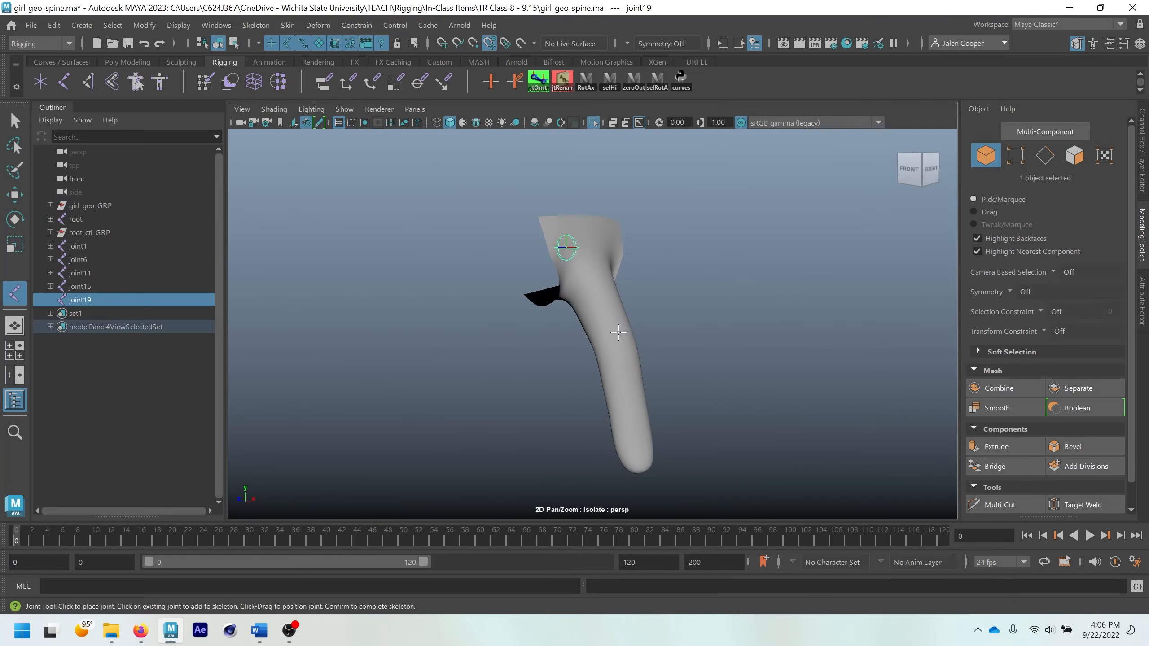
pyautogui.click(618, 335)
pyautogui.click(631, 410)
pyautogui.click(640, 476)
pyautogui.press('Return')
# Step: Show the full girl mesh again and select a face at the tip of the little finger
pyautogui.hotkey('ctrl', '1')
pyautogui.click(611, 232)
pyautogui.moveTo(677, 332); pyautogui.dragTo(676, 381, button='right')
pyautogui.keyDown('alt'); pyautogui.moveTo(677, 381); pyautogui.dragTo(683, 317); pyautogui.keyUp('alt')
pyautogui.click(684, 392)
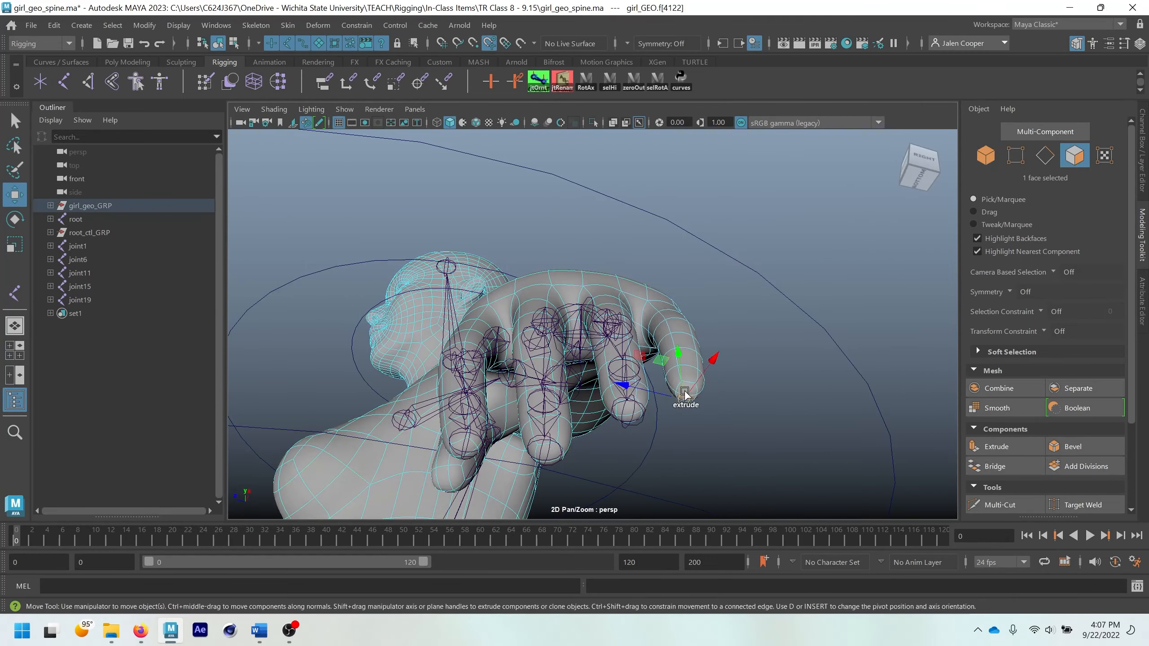
# Step: Grow the face selection from the little fingertip past its knuckle and isolate the selected faces
pyautogui.press('q')
pyautogui.keyDown('alt'); pyautogui.moveTo(685, 392); pyautogui.dragTo(697, 374, button='right'); pyautogui.keyUp('alt')
pyautogui.hotkey('shift', '.')
pyautogui.hotkey('shift', '.')
pyautogui.hotkey('shift', '.')
pyautogui.hotkey('shift', '.')
pyautogui.keyDown('alt'); pyautogui.moveTo(697, 374); pyautogui.dragTo(643, 335); pyautogui.keyUp('alt')
pyautogui.hotkey('ctrl', '1')
pyautogui.keyDown('alt'); pyautogui.moveTo(643, 335); pyautogui.dragTo(667, 217, button='right'); pyautogui.keyUp('alt')
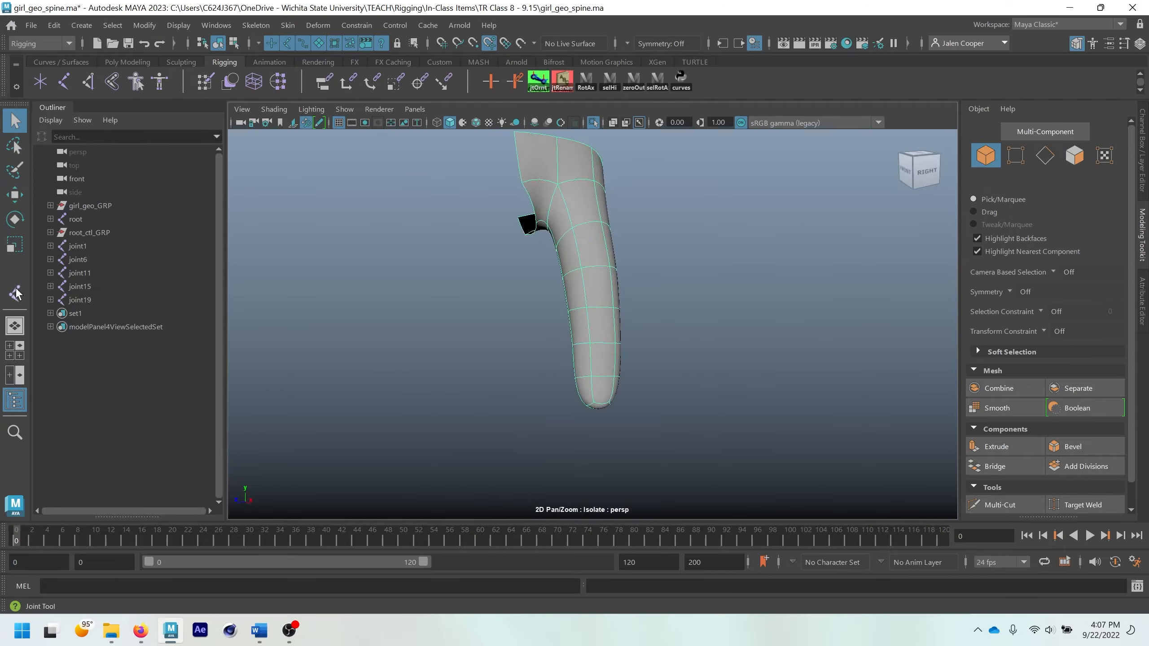
# Step: Draw a four-joint chain along the isolated little finger from knuckle to fingertip, and show the full girl mesh again
pyautogui.click(14, 295)
pyautogui.click(602, 254)
pyautogui.click(595, 281)
pyautogui.click(616, 351)
pyautogui.keyDown('alt'); pyautogui.moveTo(621, 369); pyautogui.dragTo(751, 287); pyautogui.keyUp('alt')
pyautogui.click(618, 405)
pyautogui.press('Return')
pyautogui.hotkey('ctrl', '1')
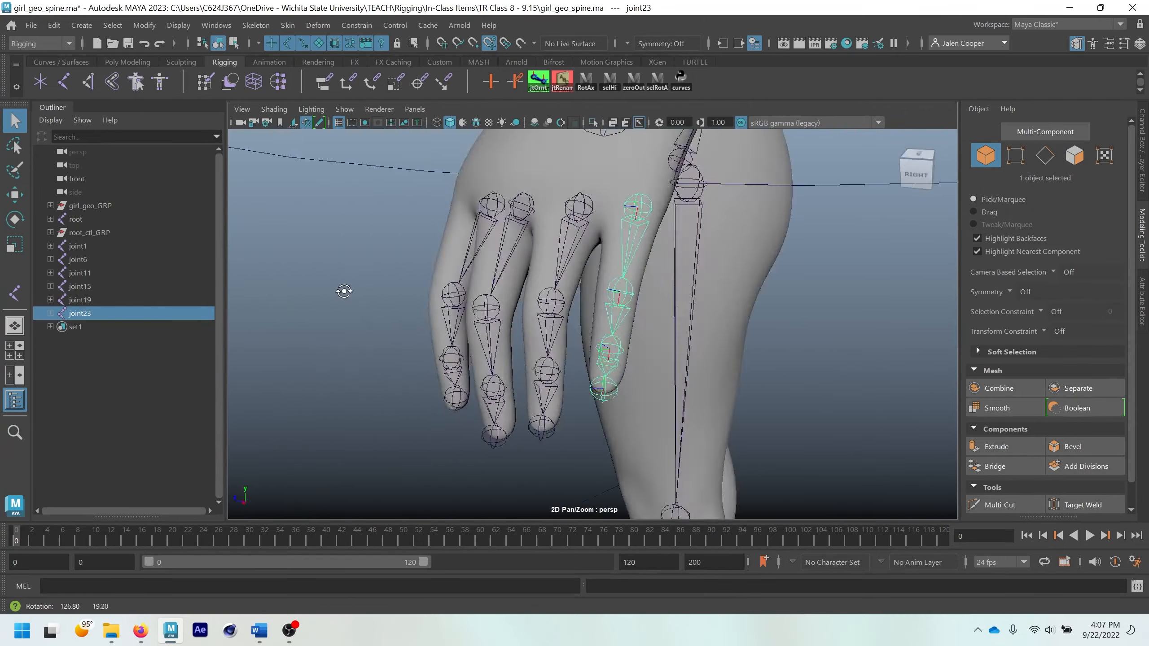
# Step: Select a face at the tip of the thumb and grow the selection over the thumb and its base
pyautogui.keyDown('alt'); pyautogui.moveTo(344, 290); pyautogui.dragTo(341, 241); pyautogui.keyUp('alt')
pyautogui.moveTo(341, 241); pyautogui.dragTo(341, 290, button='right')
pyautogui.press('q')
pyautogui.click(422, 355)
pyautogui.keyDown('alt'); pyautogui.moveTo(421, 355); pyautogui.dragTo(498, 344, button='right'); pyautogui.keyUp('alt')
pyautogui.hotkey('shift', '.')
pyautogui.hotkey('shift', '.')
pyautogui.hotkey('shift', '.')
pyautogui.hotkey('shift', '.')
pyautogui.hotkey('shift', '.')
pyautogui.hotkey('shift', '.')
# Step: Isolate the selected thumb faces to check their extent, and bring back the full mesh
pyautogui.keyDown('alt'); pyautogui.moveTo(498, 344); pyautogui.dragTo(552, 210); pyautogui.keyUp('alt')
pyautogui.keyDown('alt'); pyautogui.moveTo(551, 210); pyautogui.dragTo(545, 298, button='middle'); pyautogui.keyUp('alt')
pyautogui.hotkey('ctrl', '1')
pyautogui.keyDown('alt'); pyautogui.moveTo(544, 299); pyautogui.dragTo(593, 329); pyautogui.keyUp('alt')
pyautogui.hotkey('ctrl', '1')
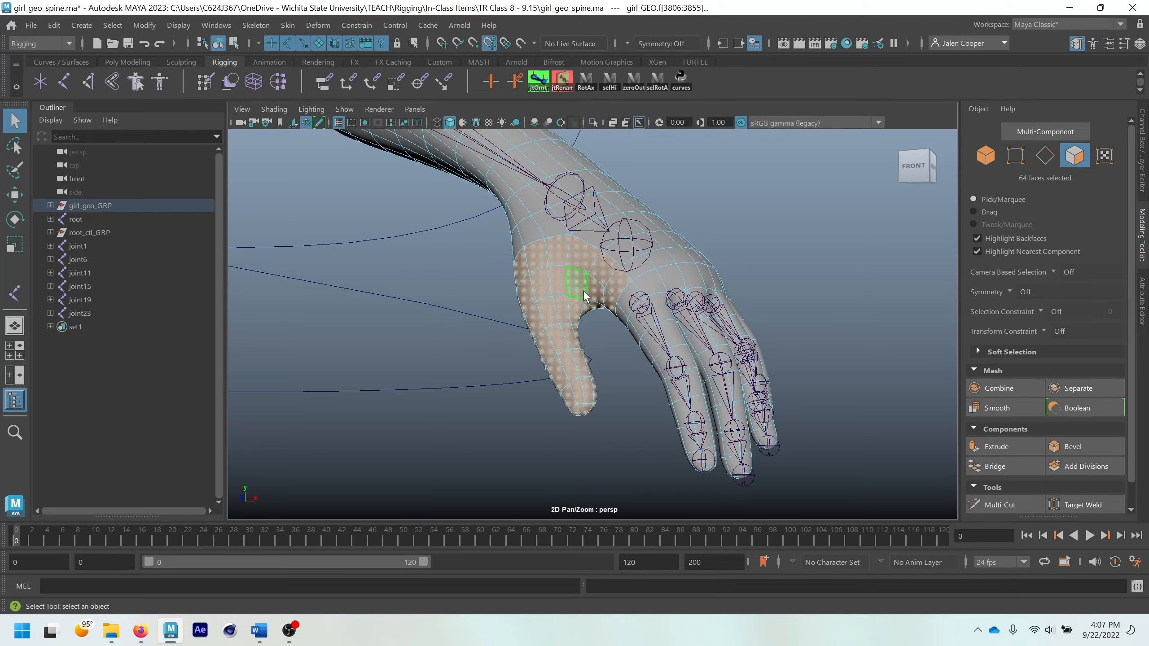
# Step: Deselect the palm faces beside the thumb and isolate the remaining thumb faces
pyautogui.keyDown('alt'); pyautogui.moveTo(583, 297); pyautogui.dragTo(630, 295); pyautogui.keyUp('alt')
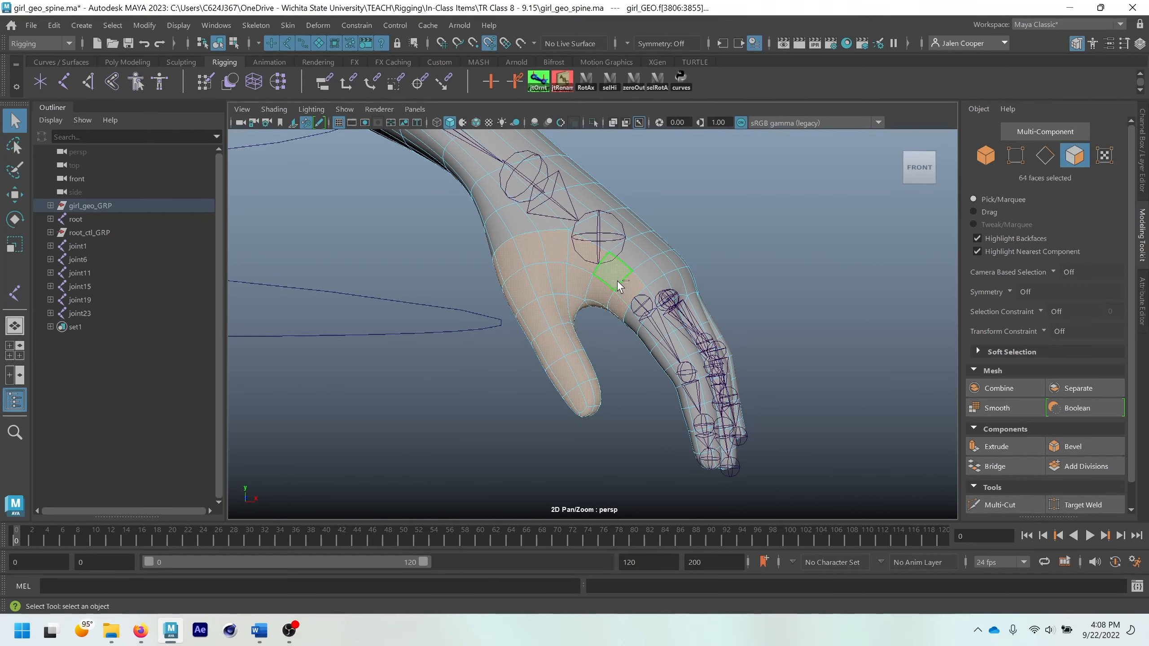
pyautogui.keyDown('ctrl'); pyautogui.click(611, 281); pyautogui.keyUp('ctrl')
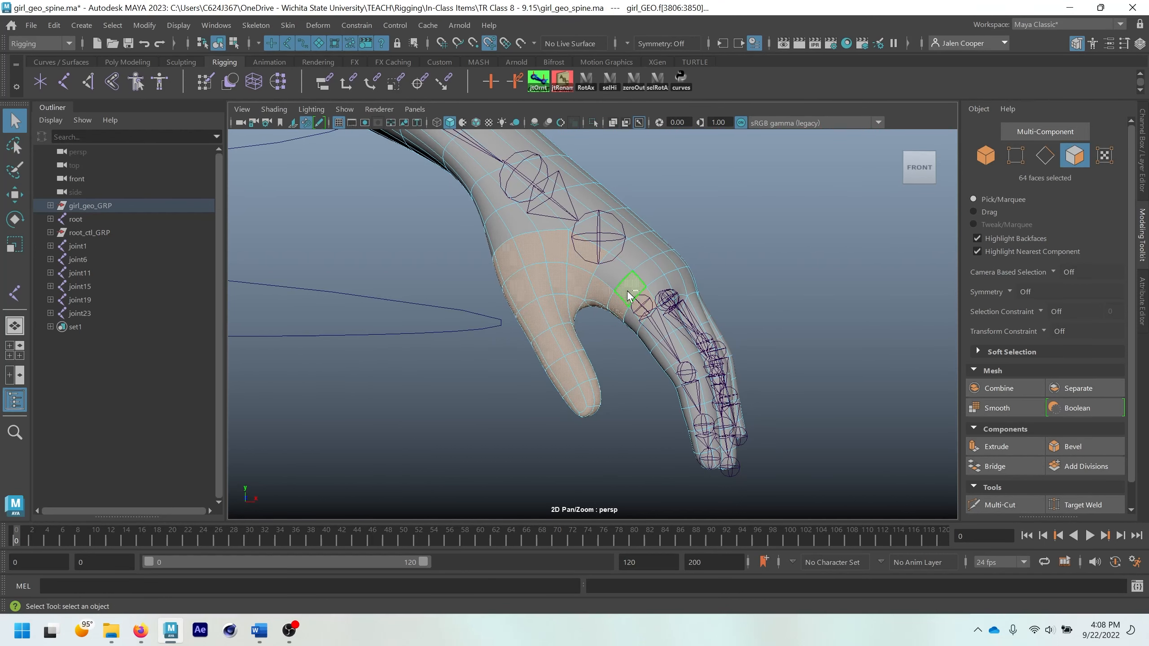
pyautogui.keyDown('ctrl'); pyautogui.click(644, 304); pyautogui.keyUp('ctrl')
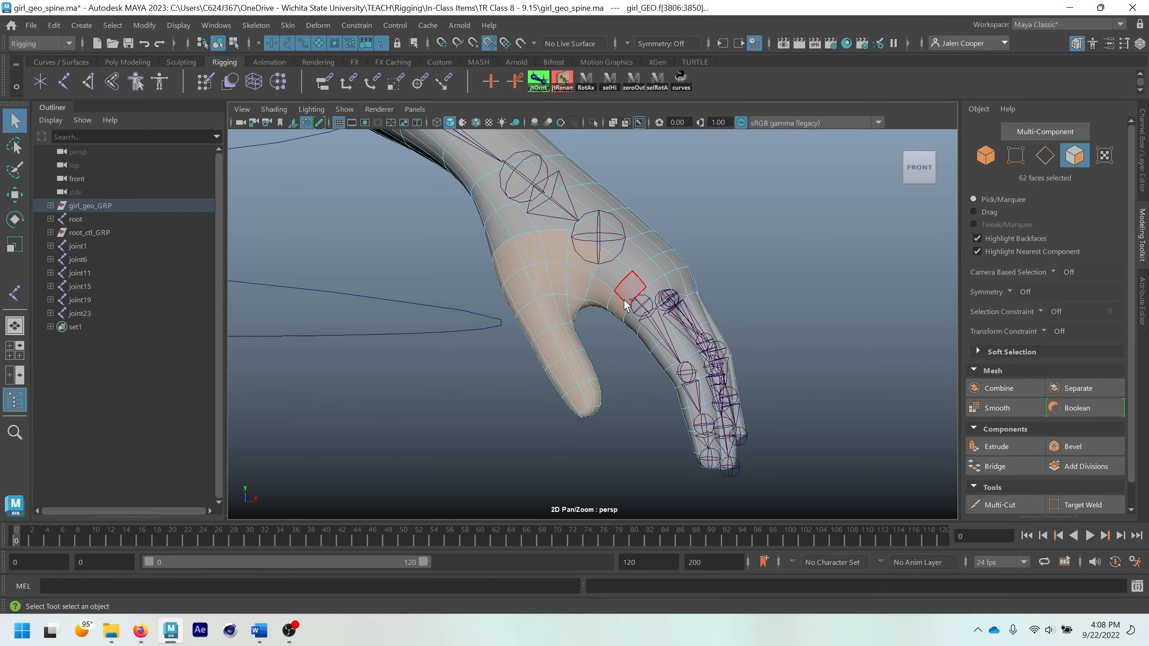
pyautogui.keyDown('ctrl'); pyautogui.click(619, 312); pyautogui.keyUp('ctrl')
pyautogui.keyDown('ctrl'); pyautogui.click(591, 290); pyautogui.keyUp('ctrl')
pyautogui.keyDown('alt'); pyautogui.moveTo(591, 290); pyautogui.dragTo(596, 253); pyautogui.keyUp('alt')
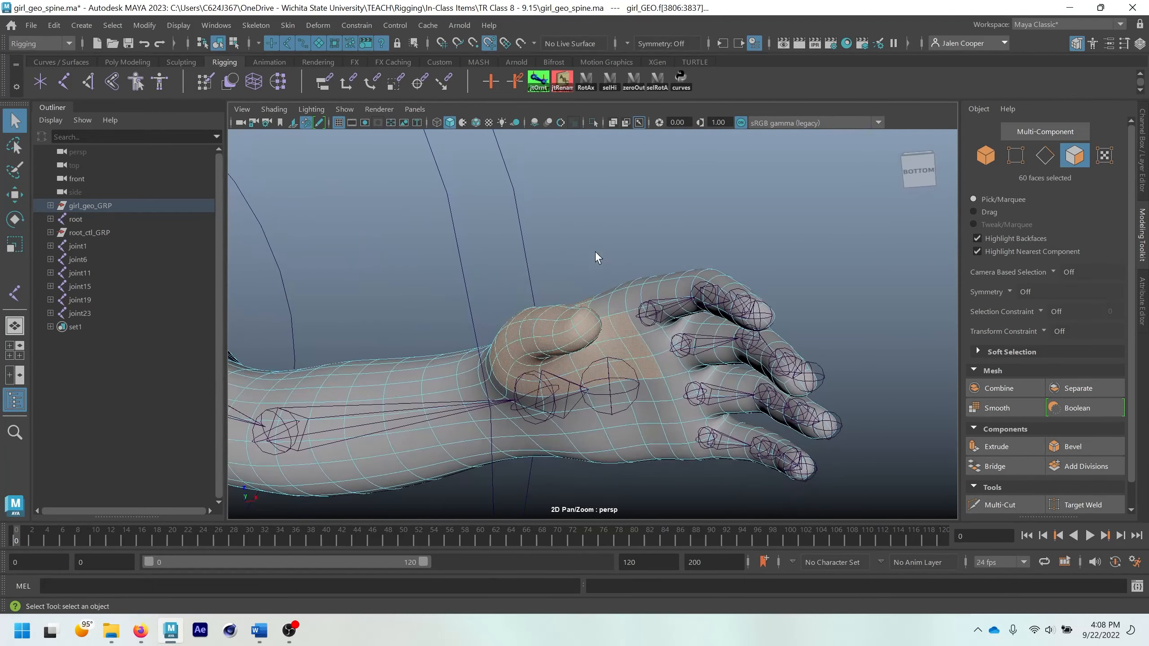
pyautogui.keyDown('ctrl'); pyautogui.click(614, 348); pyautogui.keyUp('ctrl')
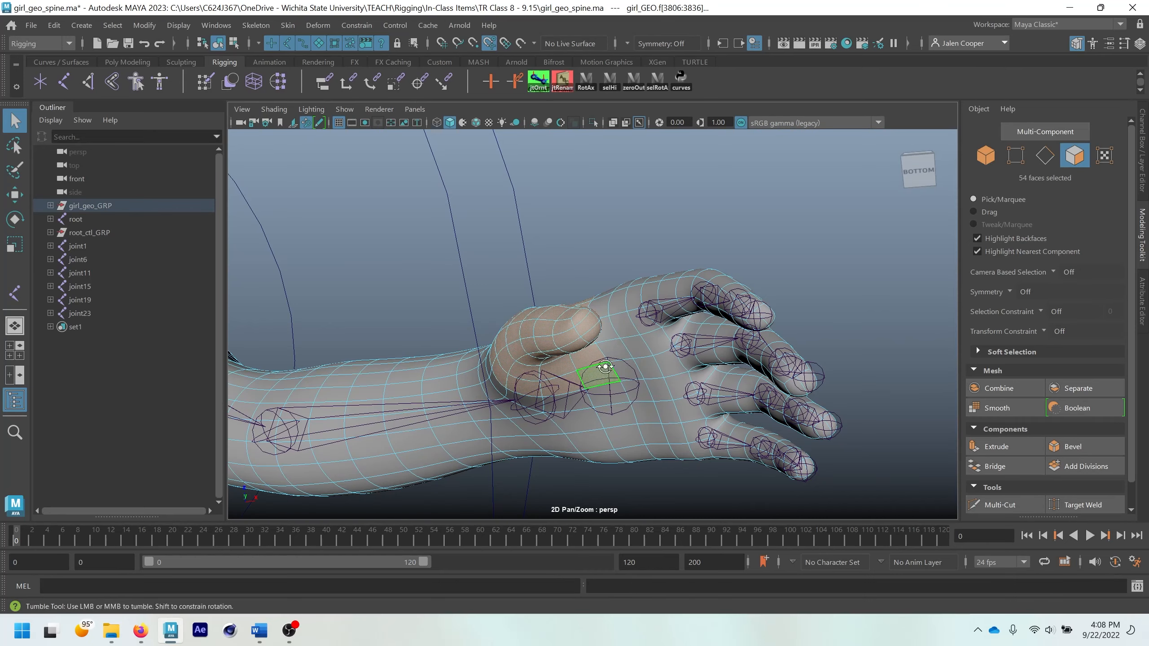
pyautogui.keyDown('alt'); pyautogui.moveTo(605, 367); pyautogui.dragTo(584, 390); pyautogui.keyUp('alt')
pyautogui.keyDown('alt'); pyautogui.moveTo(559, 313); pyautogui.dragTo(581, 336); pyautogui.keyUp('alt')
pyautogui.hotkey('ctrl', '1')
# Step: Draw a three-joint chain along the isolated thumb from its base to the tip, and check it on the full mesh
pyautogui.moveTo(549, 236); pyautogui.dragTo(627, 218, button='right')
pyautogui.keyDown('alt'); pyautogui.moveTo(461, 233); pyautogui.dragTo(491, 269); pyautogui.keyUp('alt')
pyautogui.press('y')
pyautogui.click(499, 257)
pyautogui.click(546, 339)
pyautogui.click(580, 398)
pyautogui.press('Return')
pyautogui.hotkey('ctrl', '1')
pyautogui.scroll(-3, 644, 380)
pyautogui.keyDown('alt'); pyautogui.moveTo(644, 379); pyautogui.dragTo(539, 384); pyautogui.keyUp('alt')
# Step: Undo the last thumb joint changes and redraw the thumb chain's middle and tip joints
pyautogui.hotkey('ctrl', 'z')
pyautogui.hotkey('ctrl', 'z')
pyautogui.hotkey('ctrl', 'z')
pyautogui.click(14, 293)
pyautogui.press('q')
pyautogui.click(51, 327)
pyautogui.click(14, 293)
pyautogui.click(548, 336)
pyautogui.click(583, 419)
pyautogui.press('Return')
# Step: Show the full girl mesh again and clear the thumb joint selection
pyautogui.click(638, 122)
pyautogui.click(637, 122)
pyautogui.hotkey('ctrl', '1')
pyautogui.press('w')
pyautogui.click(595, 393)
pyautogui.moveTo(629, 385)
pyautogui.keyDown('alt'); pyautogui.mouseDown()
pyautogui.moveTo(596, 394)
pyautogui.moveTo(637, 391)
pyautogui.mouseUp(); pyautogui.keyUp('alt')
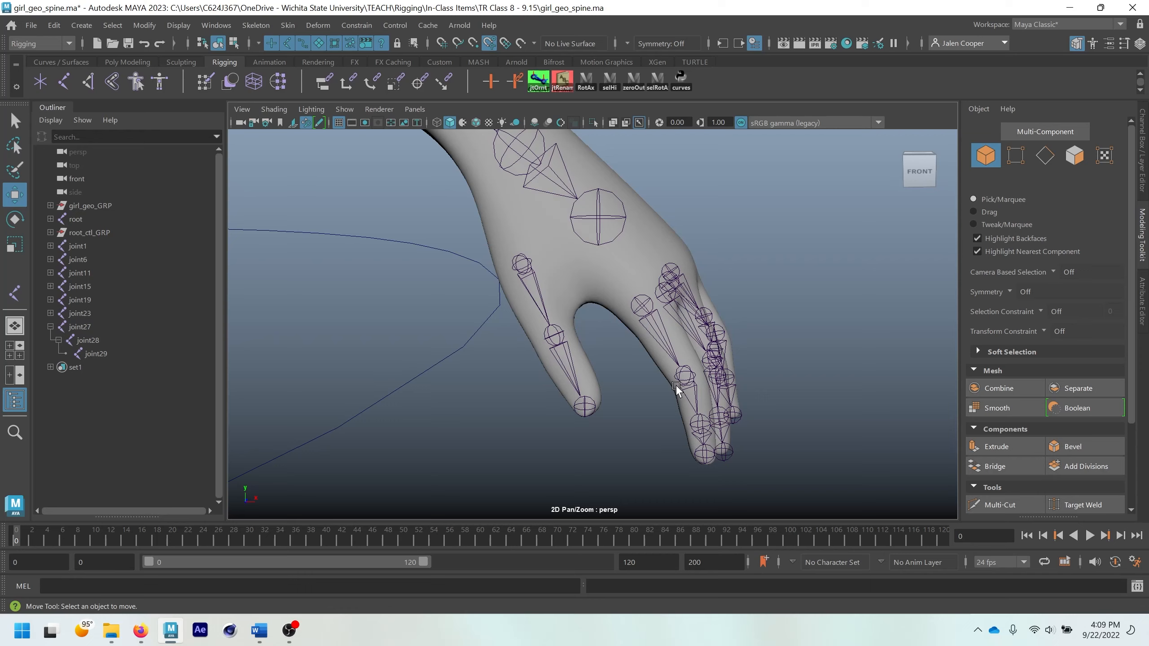
# Step: Switch to the side view of the girl's head and upper body
pyautogui.scroll(-8, 677, 390)
pyautogui.keyDown('alt'); pyautogui.moveTo(579, 293); pyautogui.dragTo(509, 282); pyautogui.keyUp('alt')
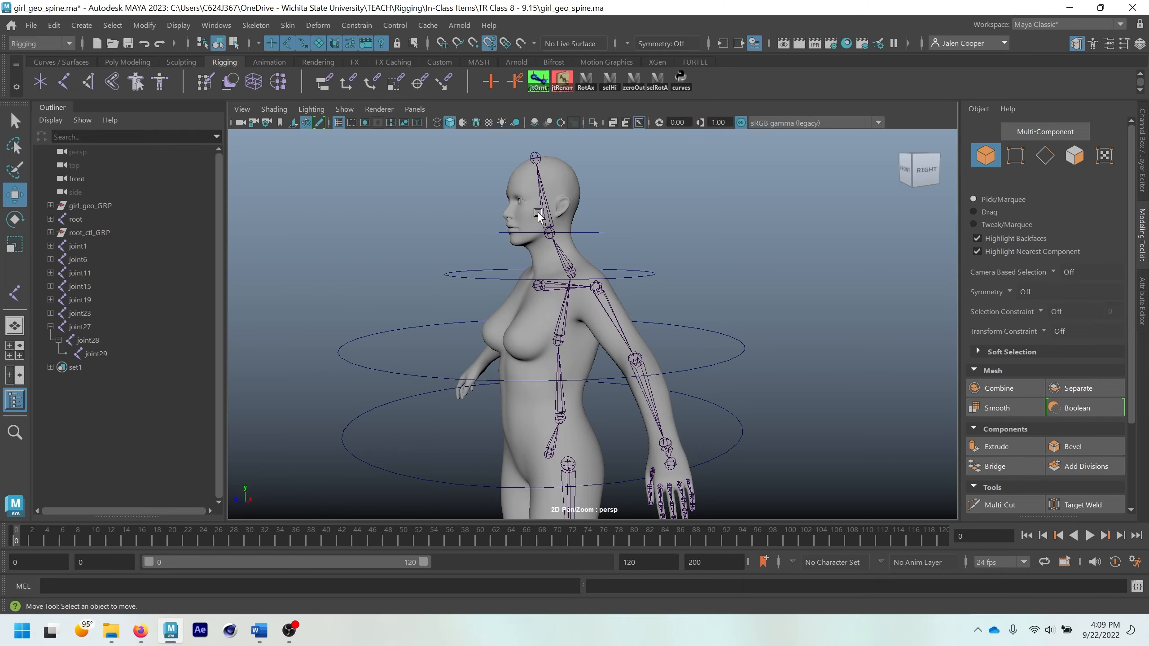
pyautogui.press('space')
pyautogui.press('space')
pyautogui.scroll(-7, 810, 361)
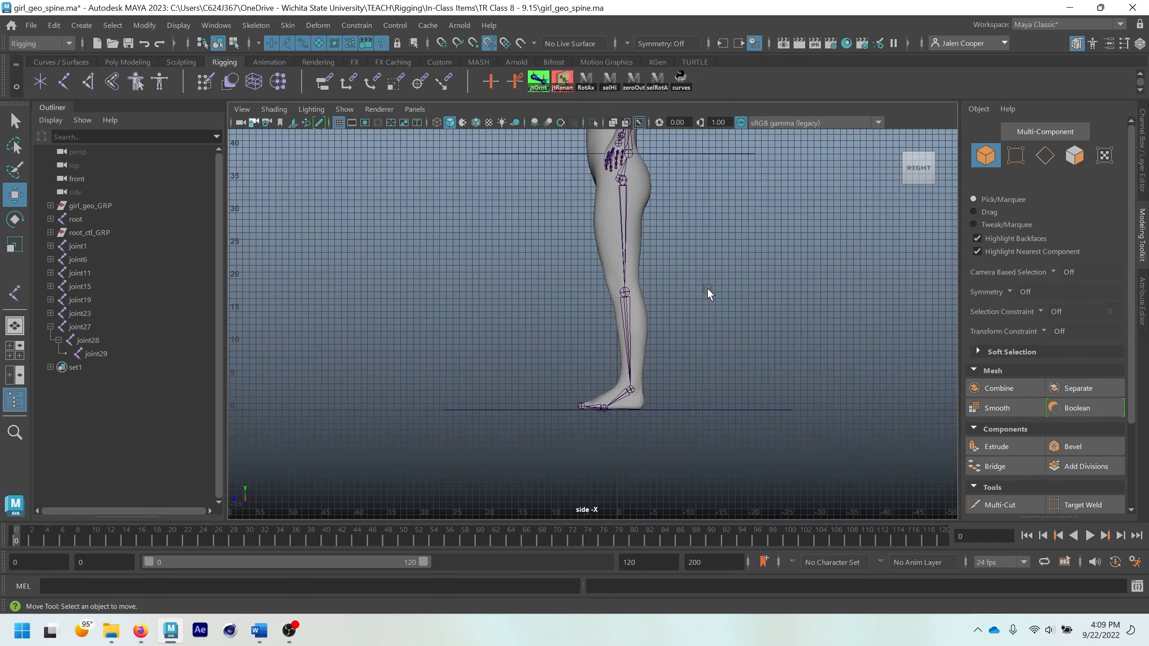
pyautogui.keyDown('alt'); pyautogui.moveTo(653, 160); pyautogui.dragTo(649, 390, button='middle'); pyautogui.keyUp('alt')
pyautogui.scroll(8, 637, 308)
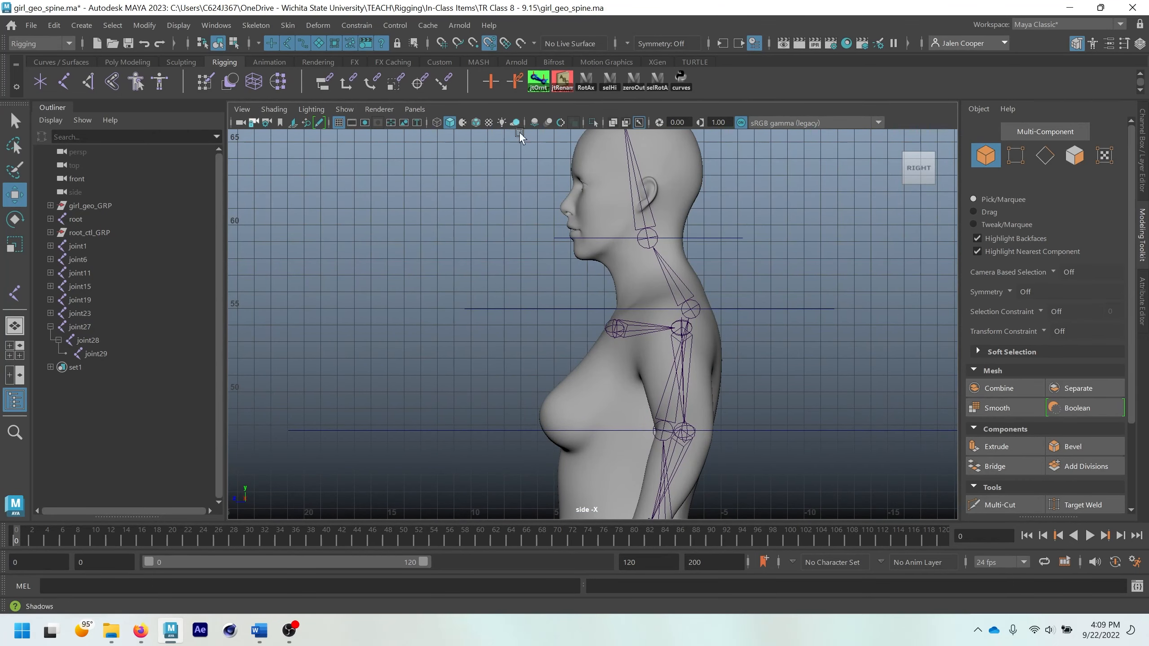
# Step: Try to place a first jaw joint at the earlobe
pyautogui.click(18, 295)
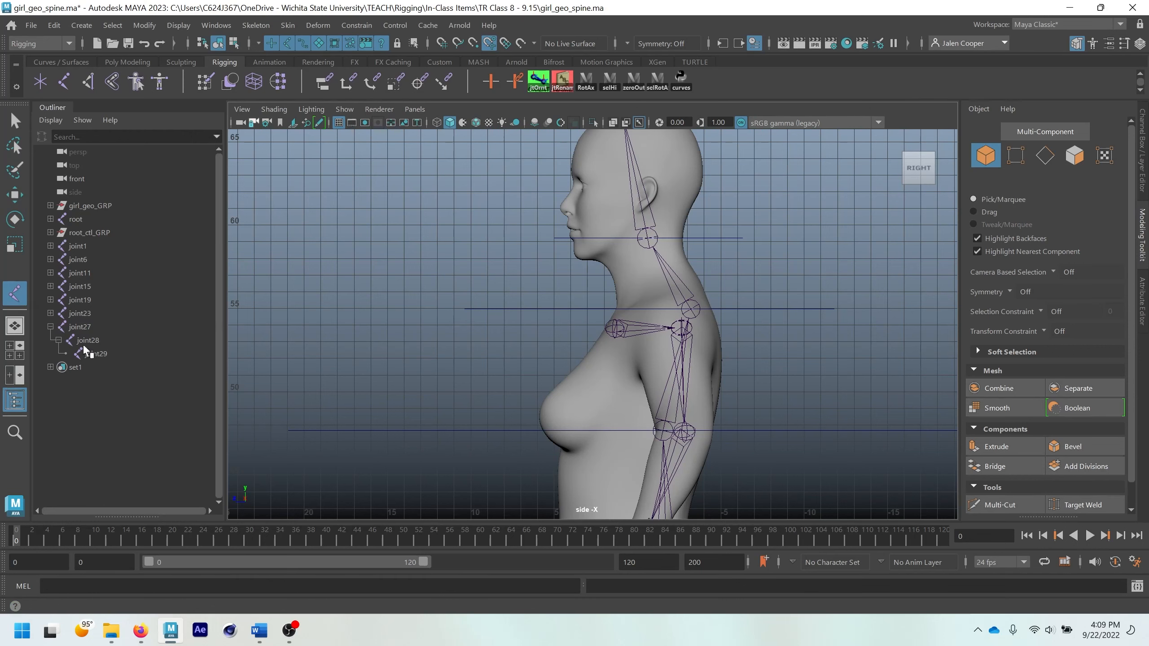
pyautogui.scroll(2, 642, 219)
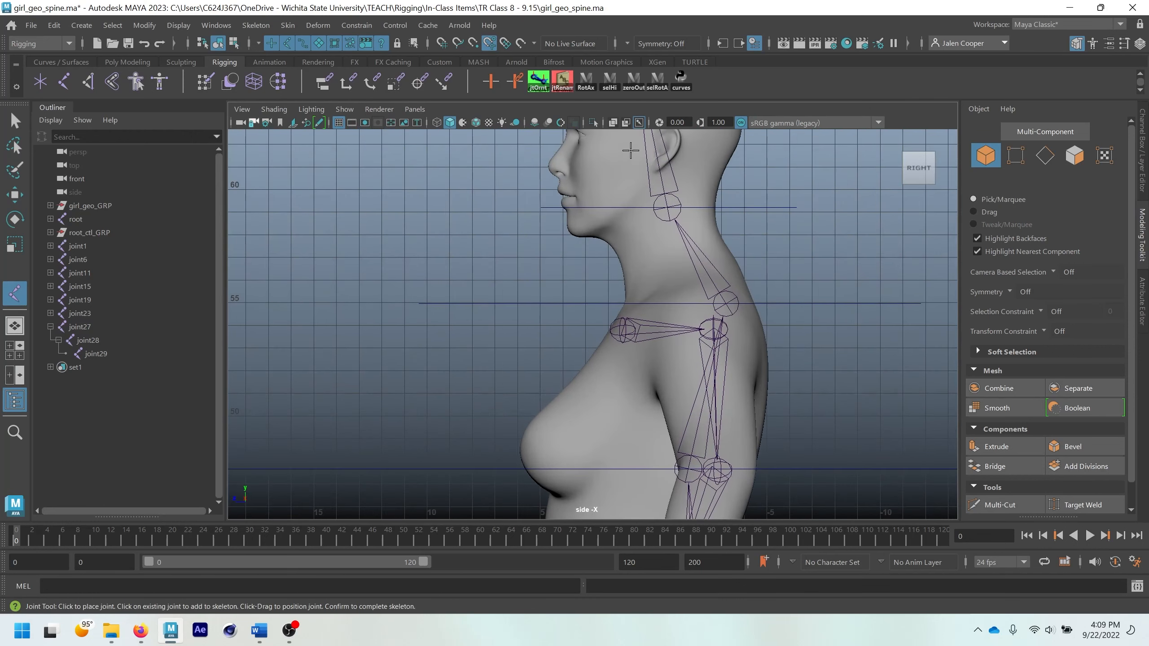
pyautogui.keyDown('alt'); pyautogui.moveTo(630, 150); pyautogui.dragTo(582, 283, button='middle'); pyautogui.keyUp('alt')
pyautogui.scroll(2, 600, 326)
pyautogui.keyDown('alt'); pyautogui.moveTo(595, 318); pyautogui.dragTo(624, 256, button='middle'); pyautogui.keyUp('alt')
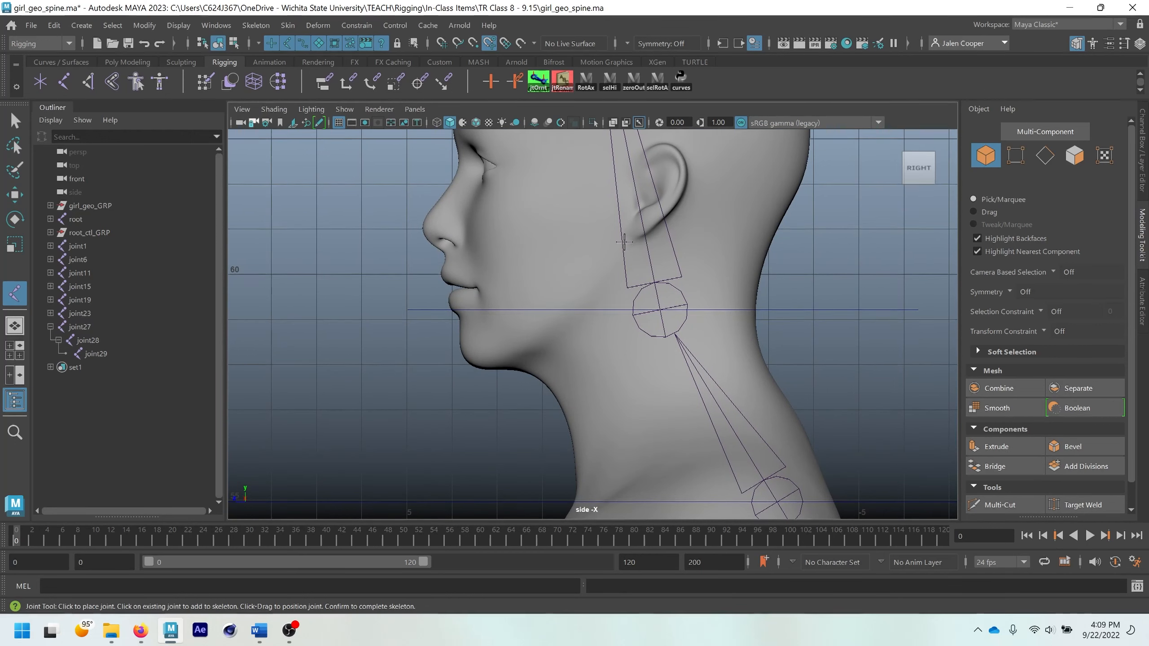
pyautogui.click(628, 240)
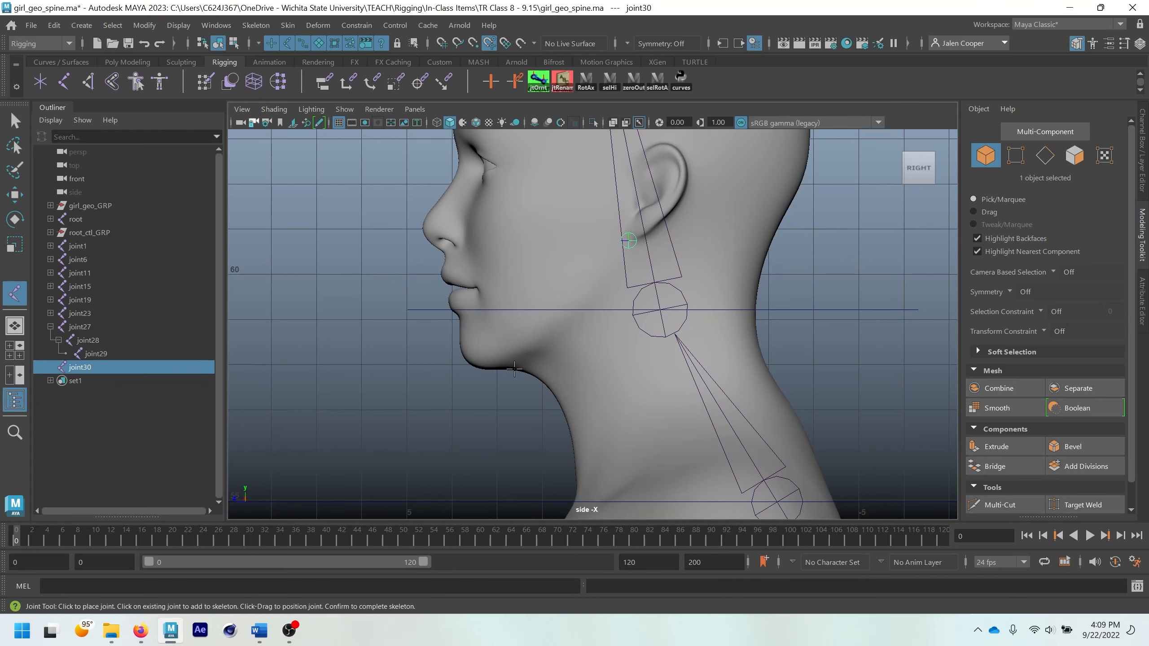
pyautogui.hotkey('ctrl', 'z')
# Step: Set the Joint Tool's short bone radius to 0.75
pyautogui.doubleClick(15, 297)
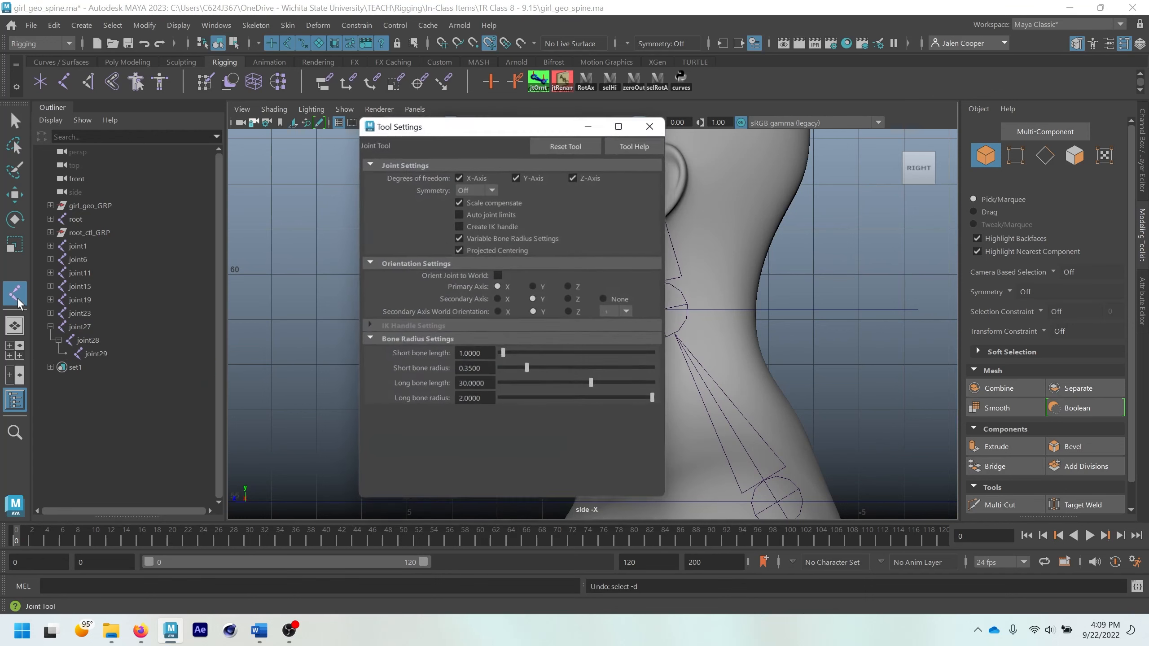
pyautogui.click(485, 369)
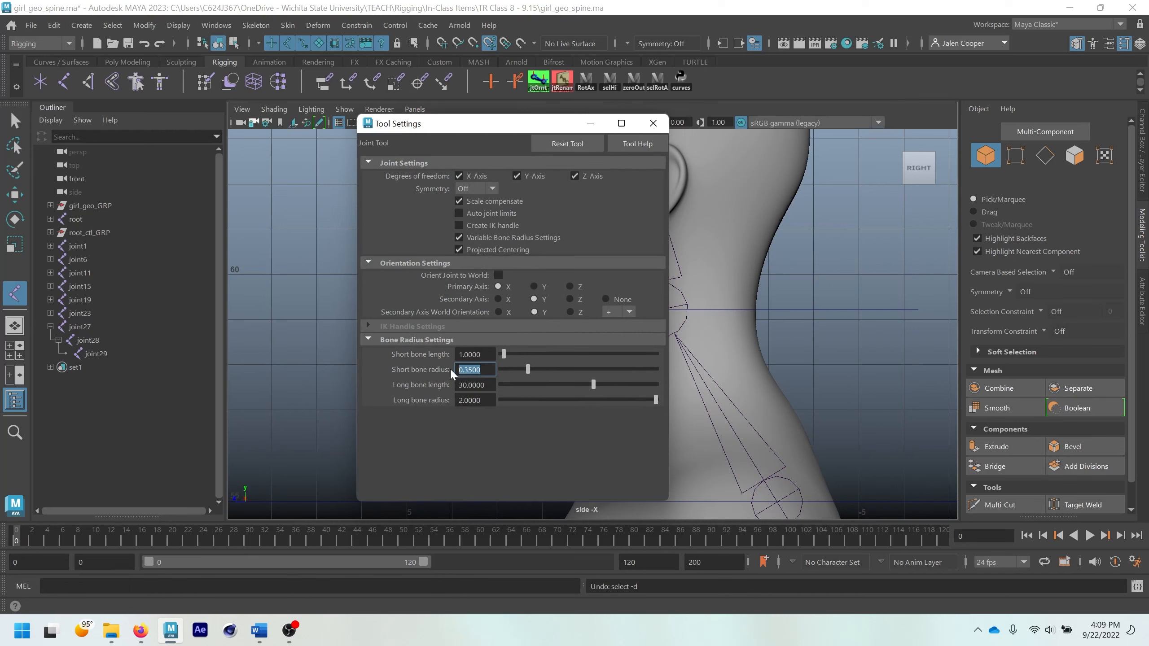
pyautogui.write('0.75')
pyautogui.press('Return')
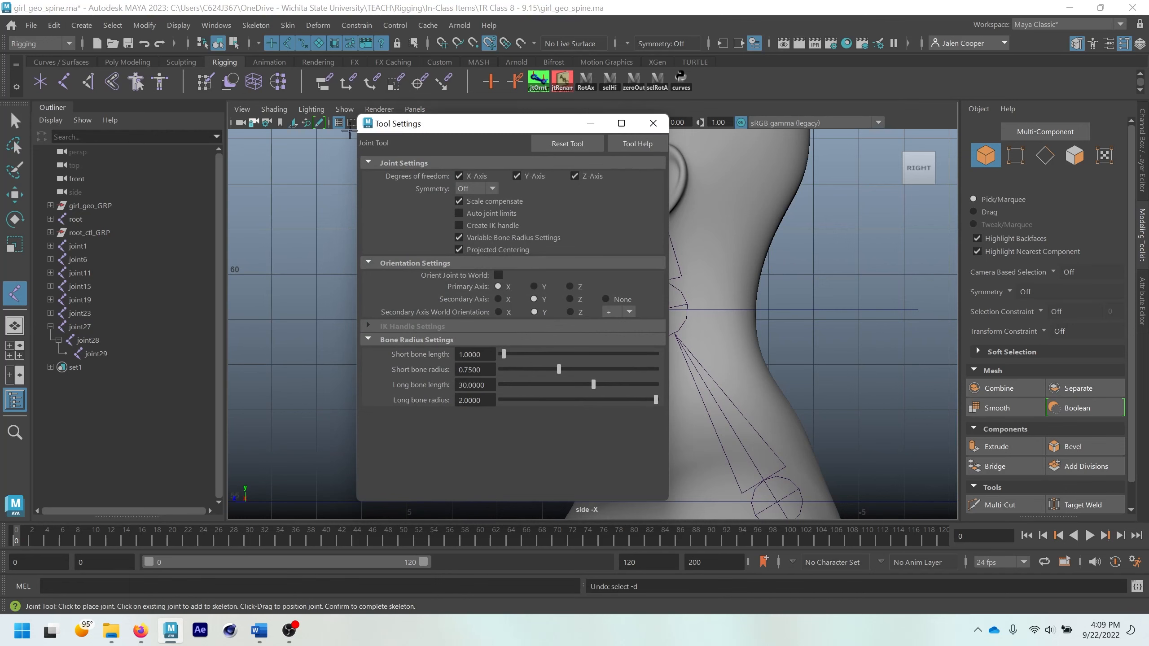
pyautogui.click(653, 122)
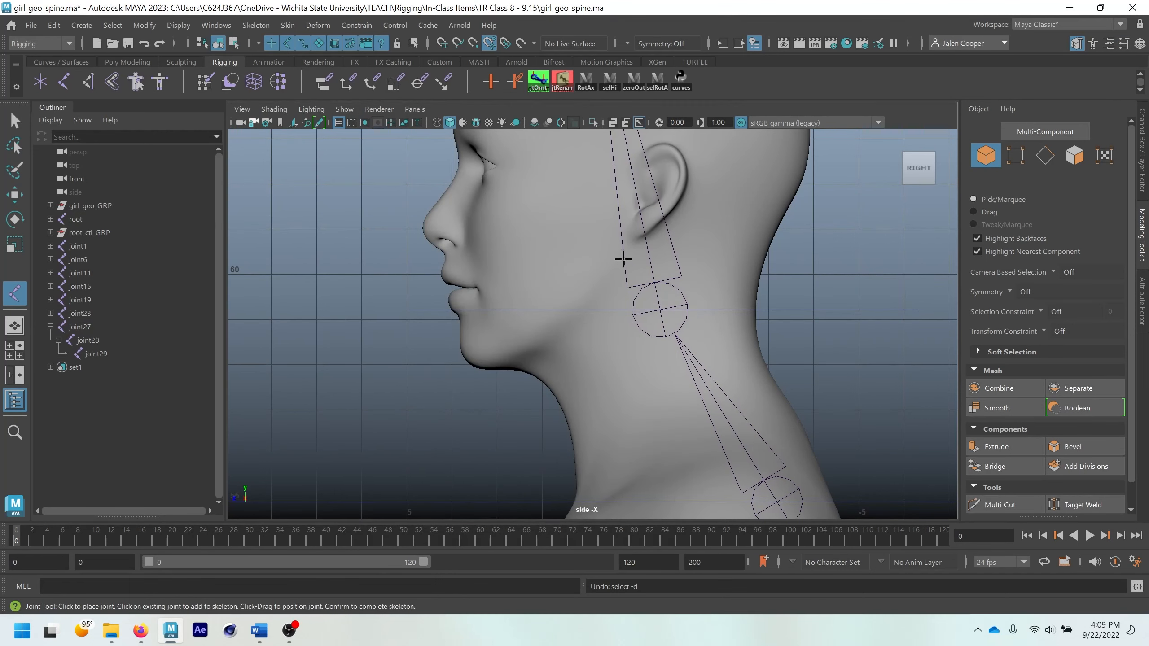
# Step: Draw a two-joint jaw chain in the side view from just in front of the earlobe to the chin
pyautogui.click(621, 241)
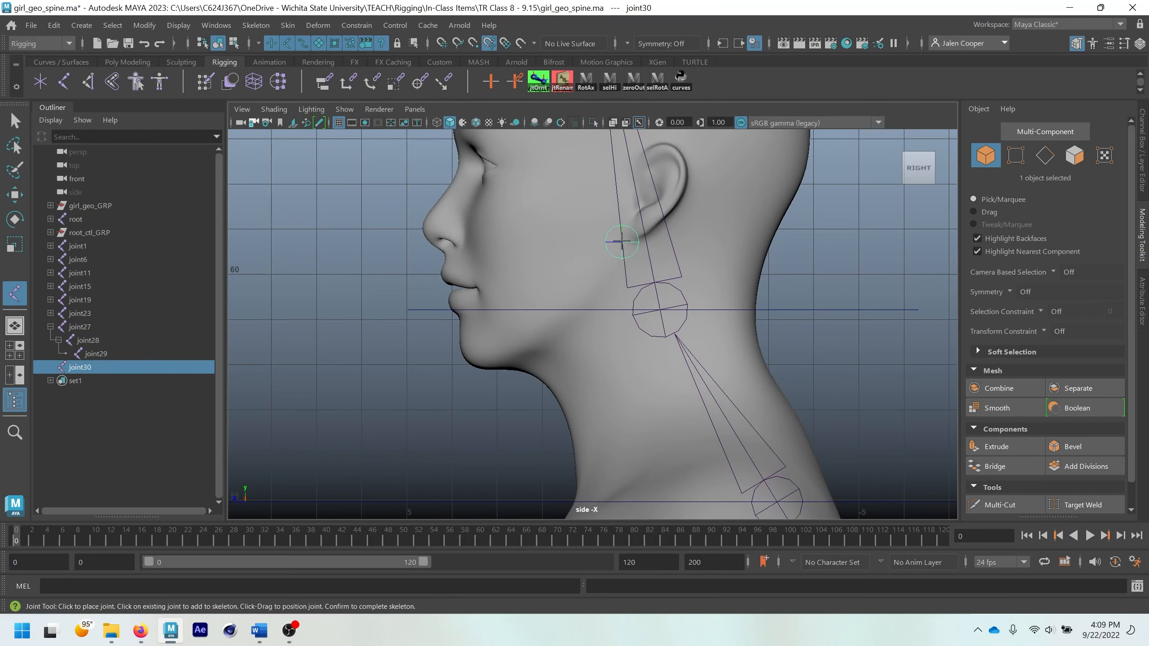
pyautogui.click(476, 361)
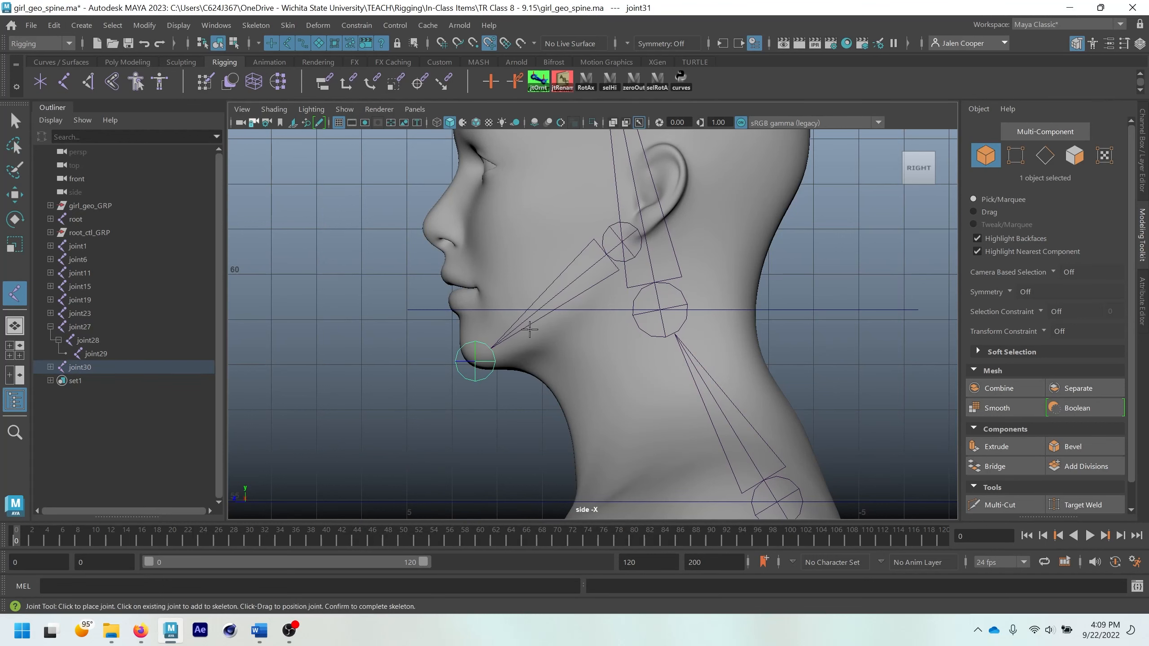
pyautogui.press('Return')
pyautogui.press('w')
# Step: Examine the jaw joint chain on the head in the perspective, front and side views
pyautogui.press('space')
pyautogui.press('space')
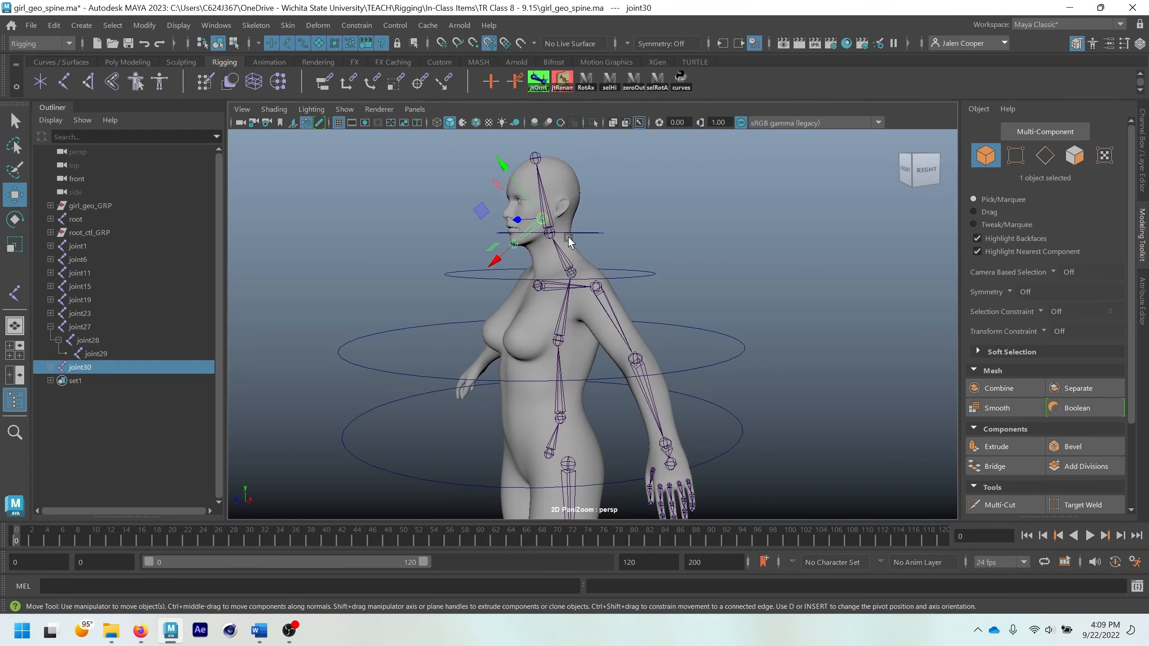
pyautogui.keyDown('alt'); pyautogui.moveTo(569, 239); pyautogui.dragTo(637, 219); pyautogui.keyUp('alt')
pyautogui.click(638, 219)
pyautogui.scroll(3, 561, 204)
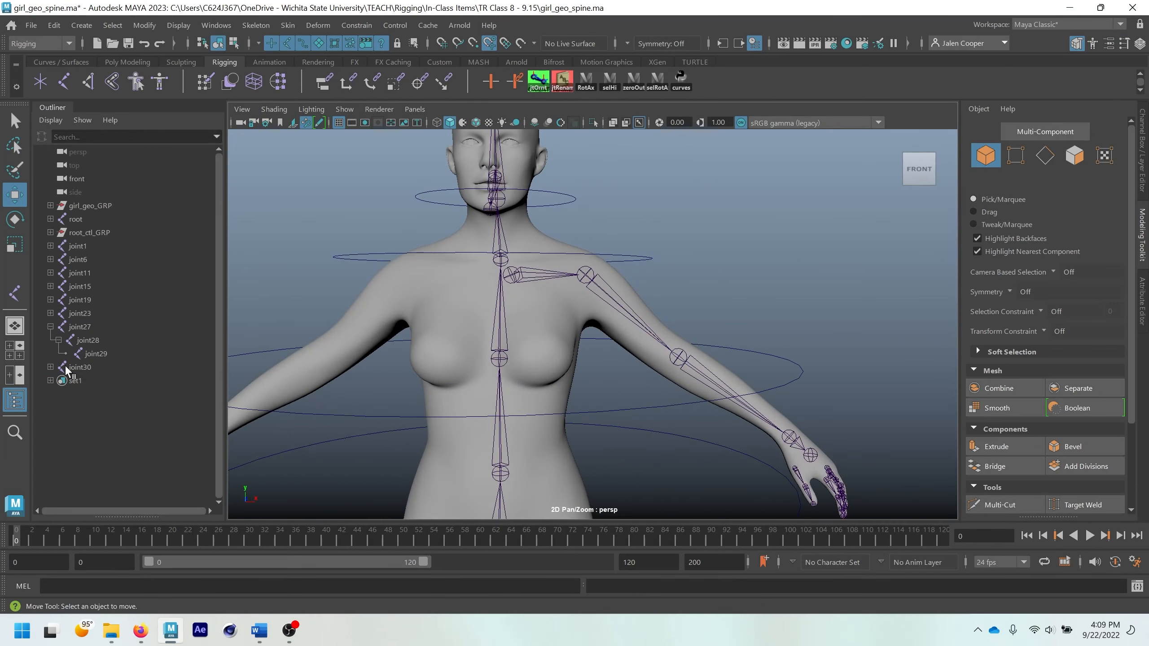
pyautogui.click(496, 199)
pyautogui.press('f')
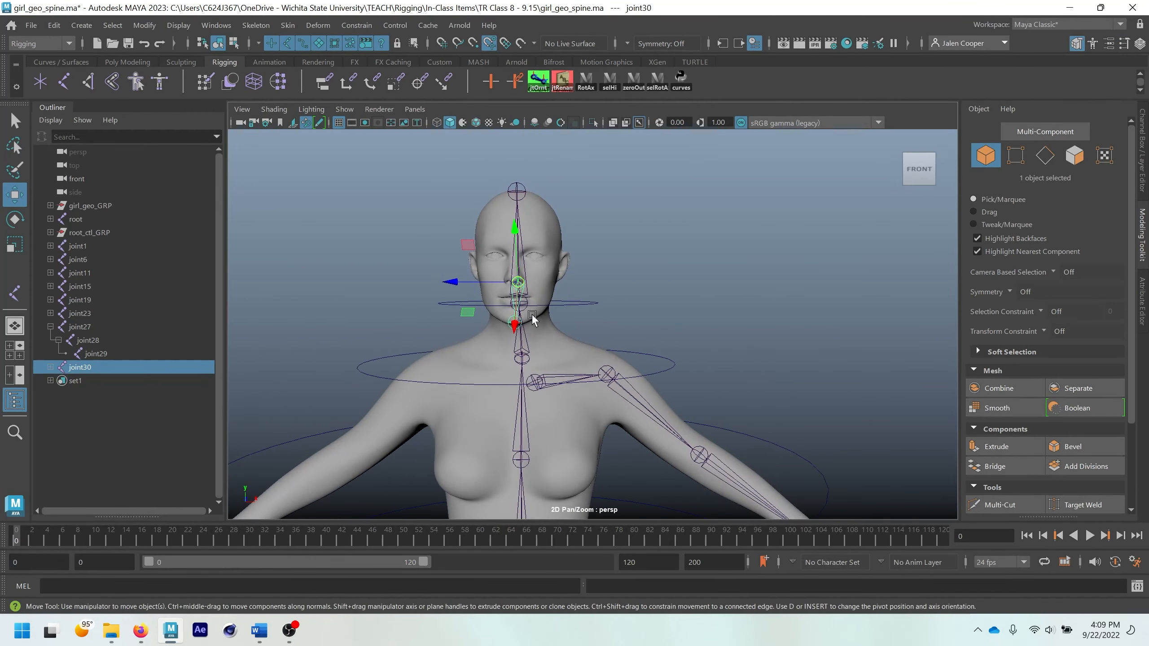
pyautogui.press('space')
pyautogui.press('space')
pyautogui.press('f')
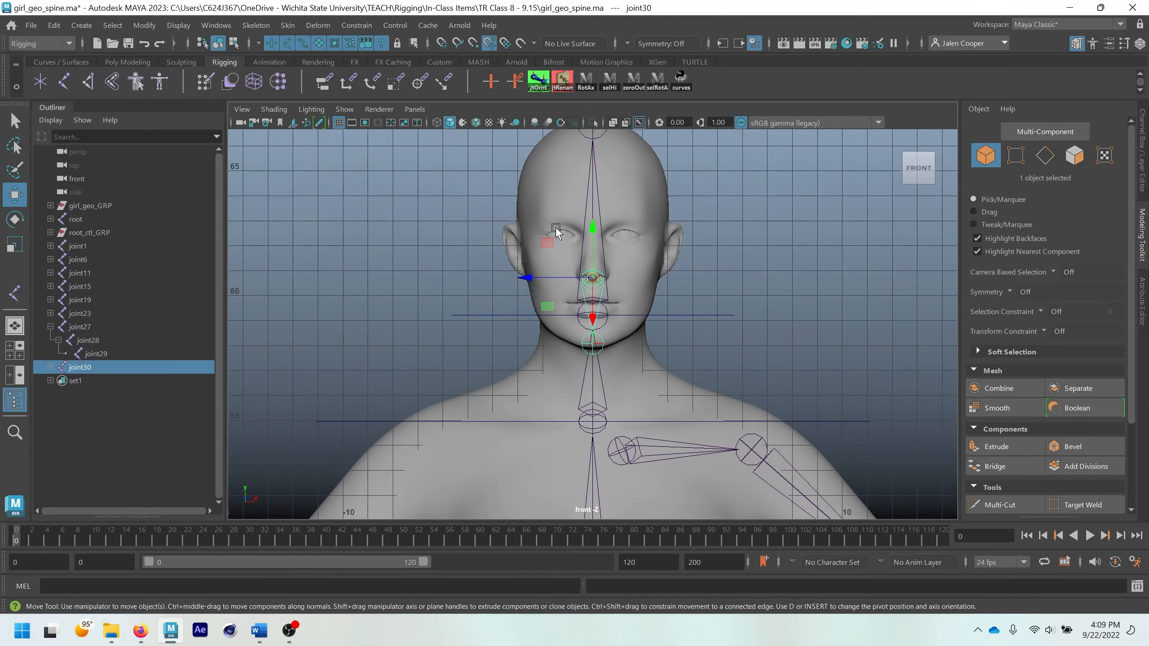
pyautogui.scroll(-6, 557, 231)
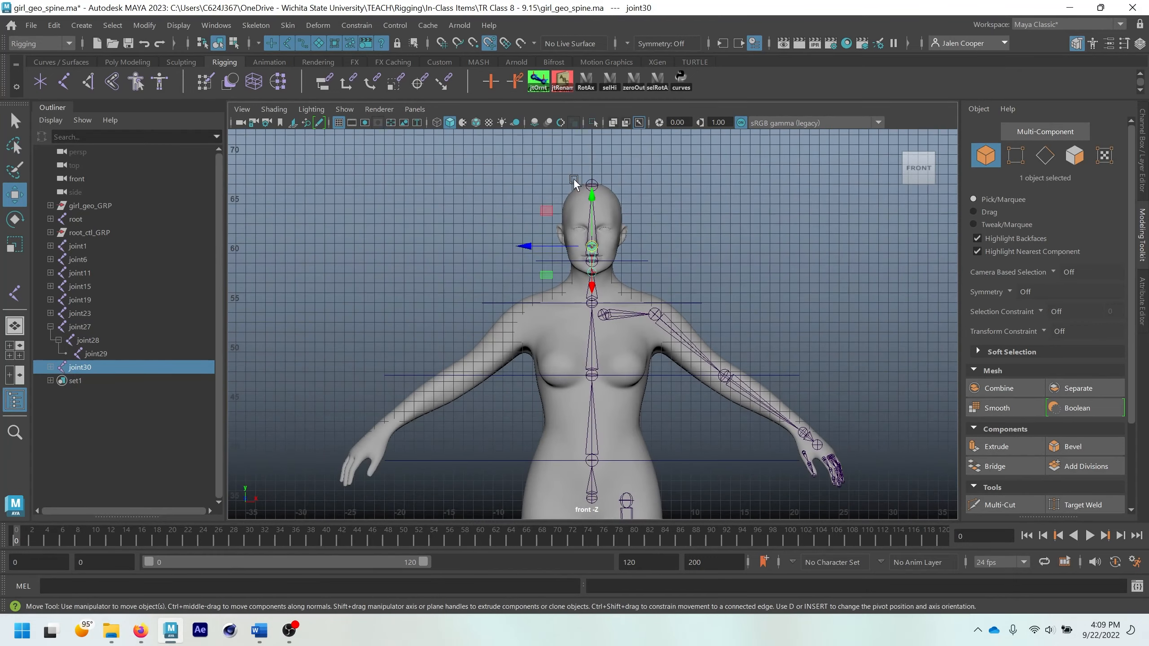
pyautogui.keyDown('alt'); pyautogui.moveTo(591, 348); pyautogui.dragTo(587, 233, button='middle'); pyautogui.keyUp('alt')
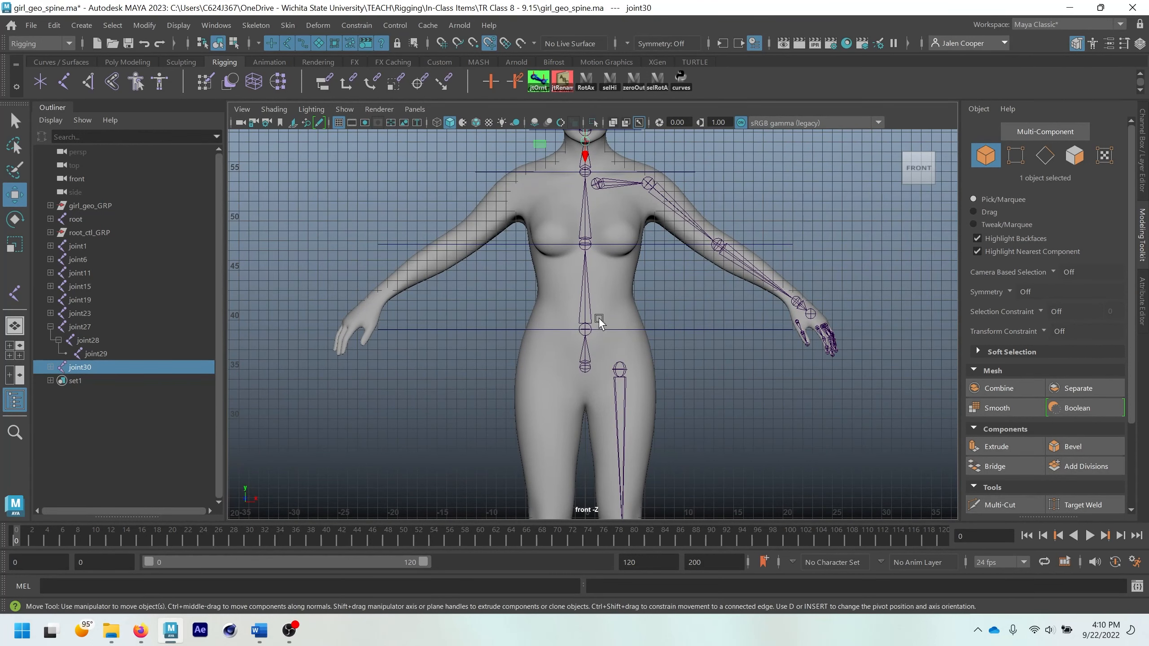
pyautogui.press('space')
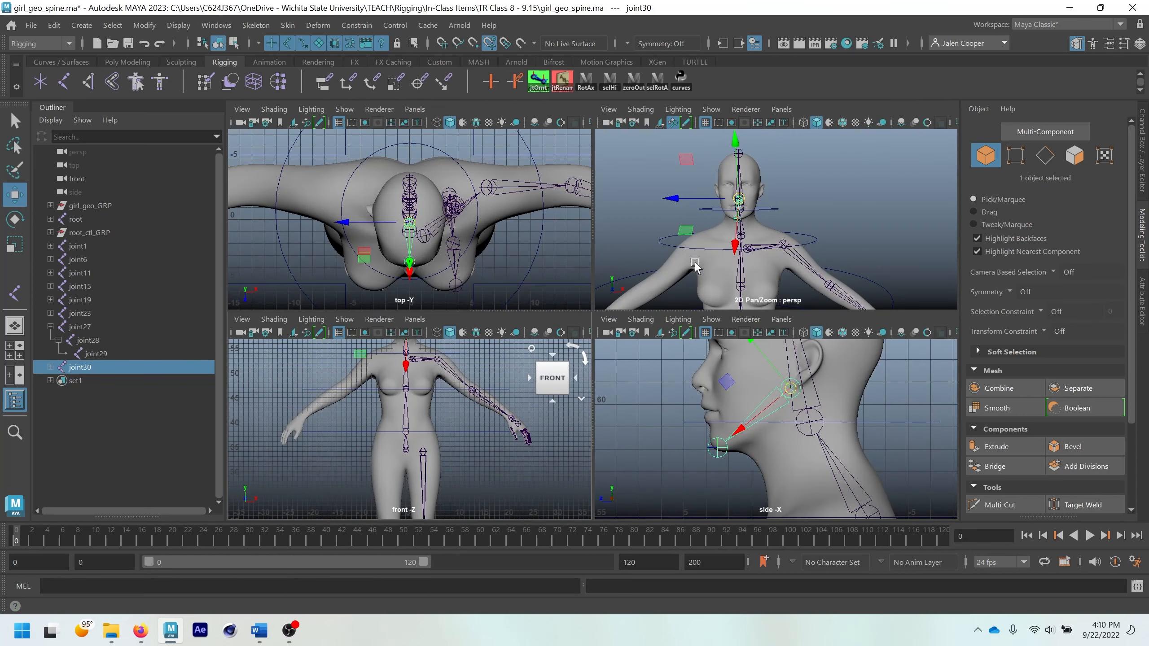
pyautogui.press('space')
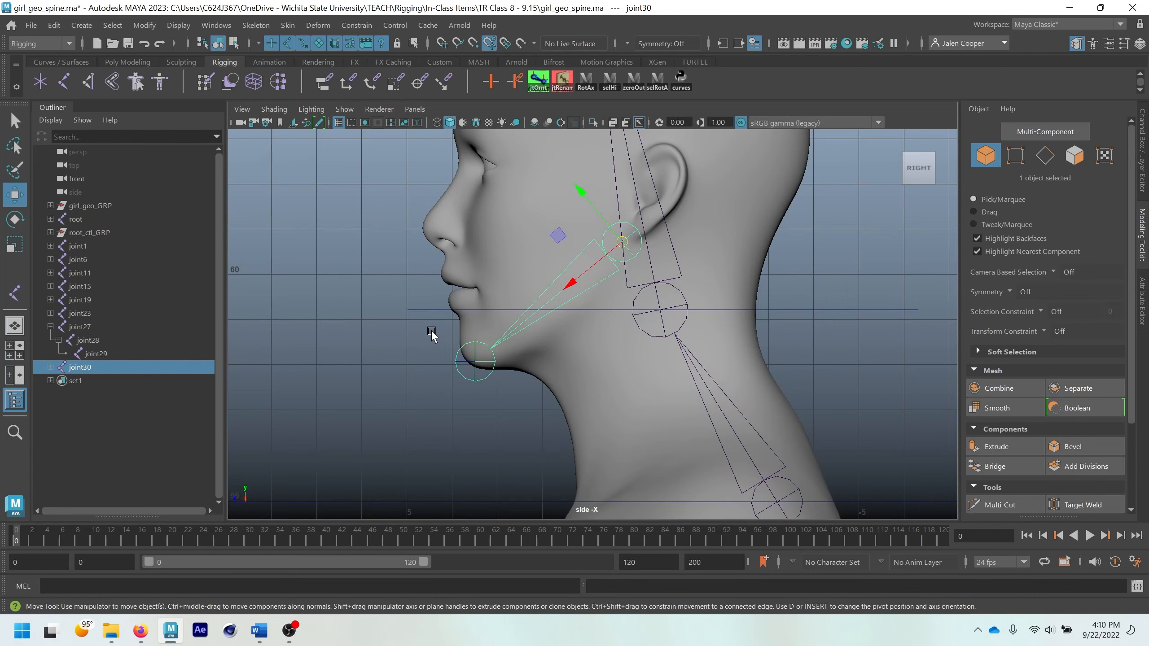
pyautogui.press('space')
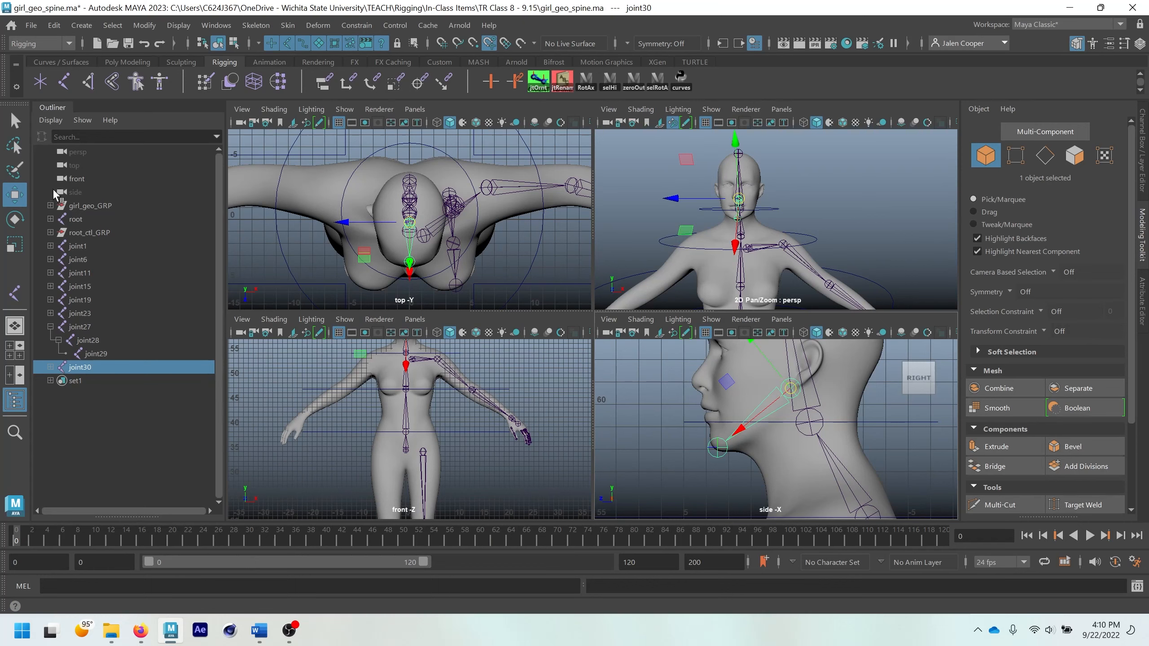
# Step: Select the left eye mesh lt_girlEyes_GEO inside girl_geo_GRP and isolate it in the perspective view
pyautogui.click(50, 206)
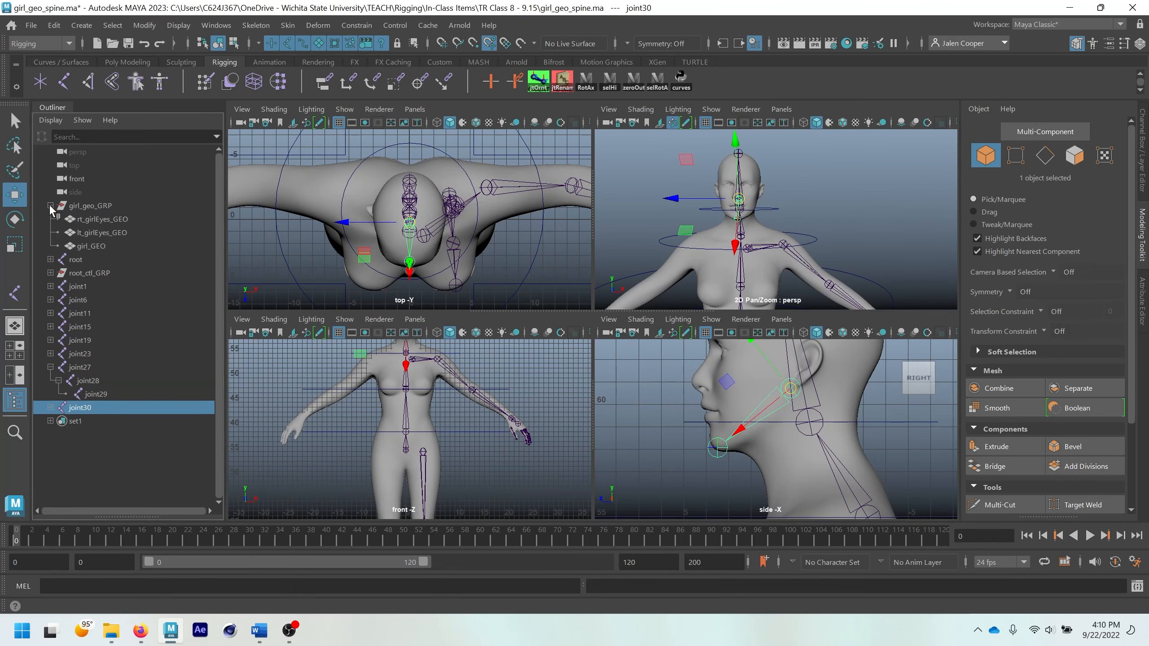
pyautogui.click(118, 231)
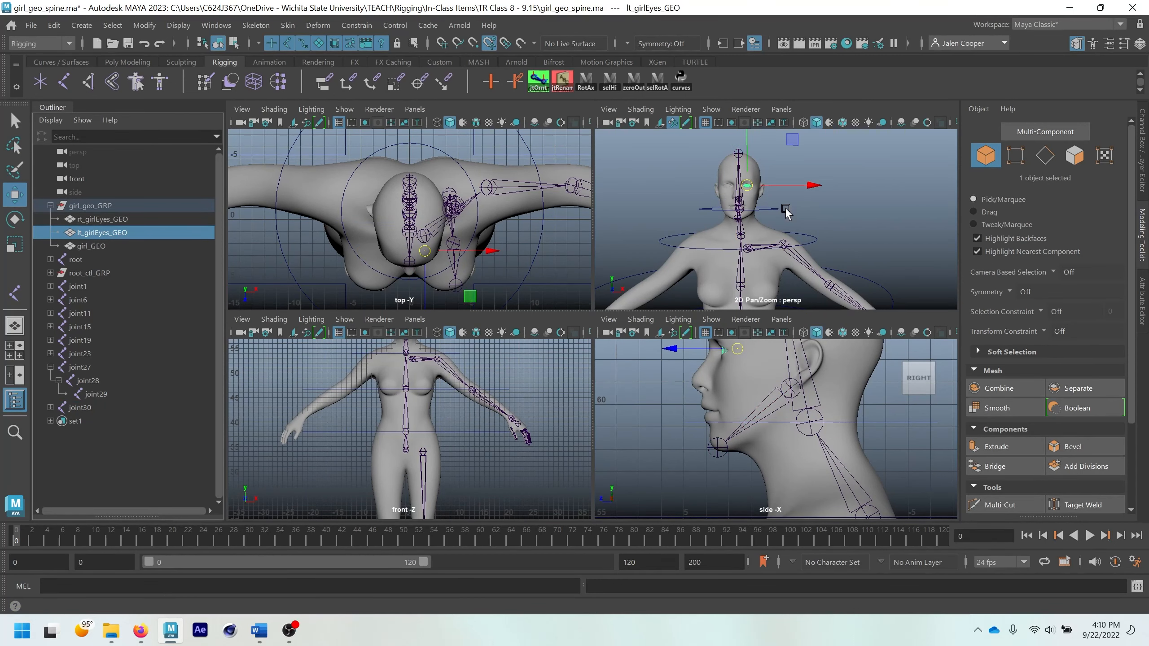
pyautogui.press('space')
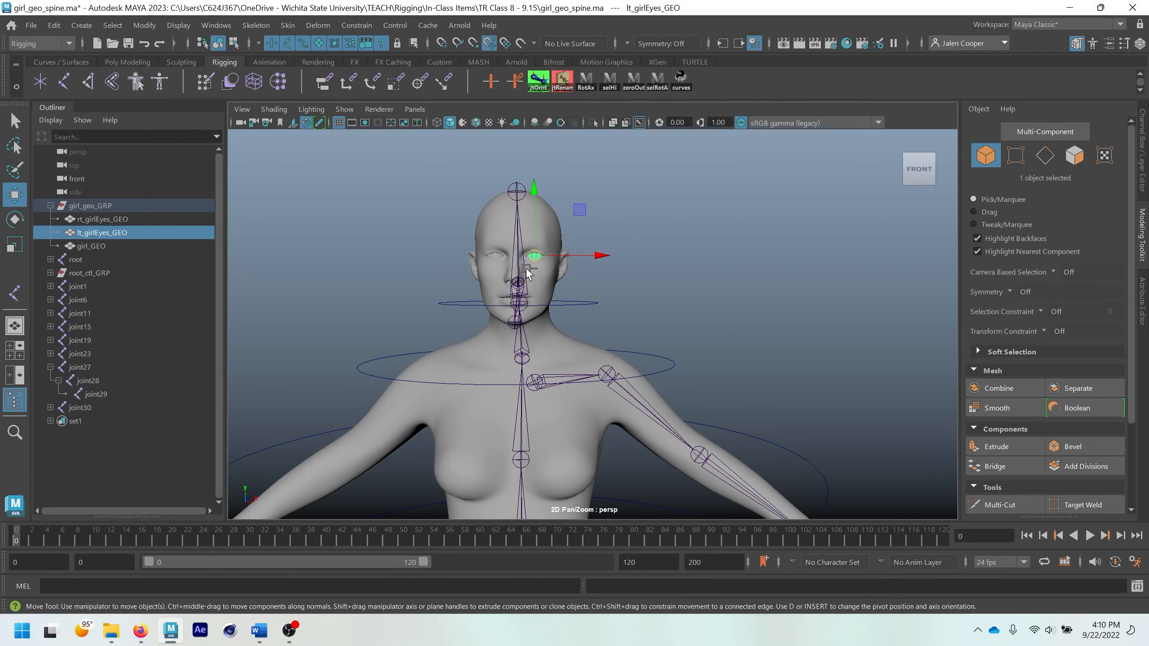
pyautogui.hotkey('ctrl', '1')
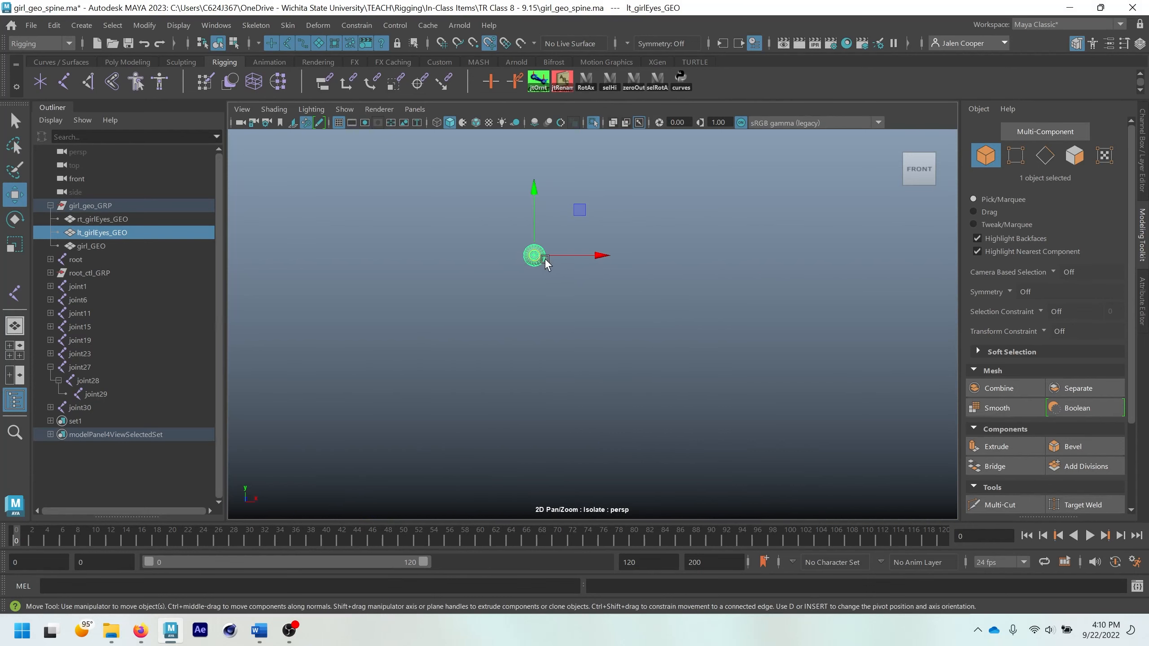
# Step: Try rotating the isolated left eye mesh about its pivot and undo the rotation
pyautogui.press('f')
pyautogui.keyDown('alt'); pyautogui.moveTo(570, 260); pyautogui.dragTo(592, 331); pyautogui.keyUp('alt')
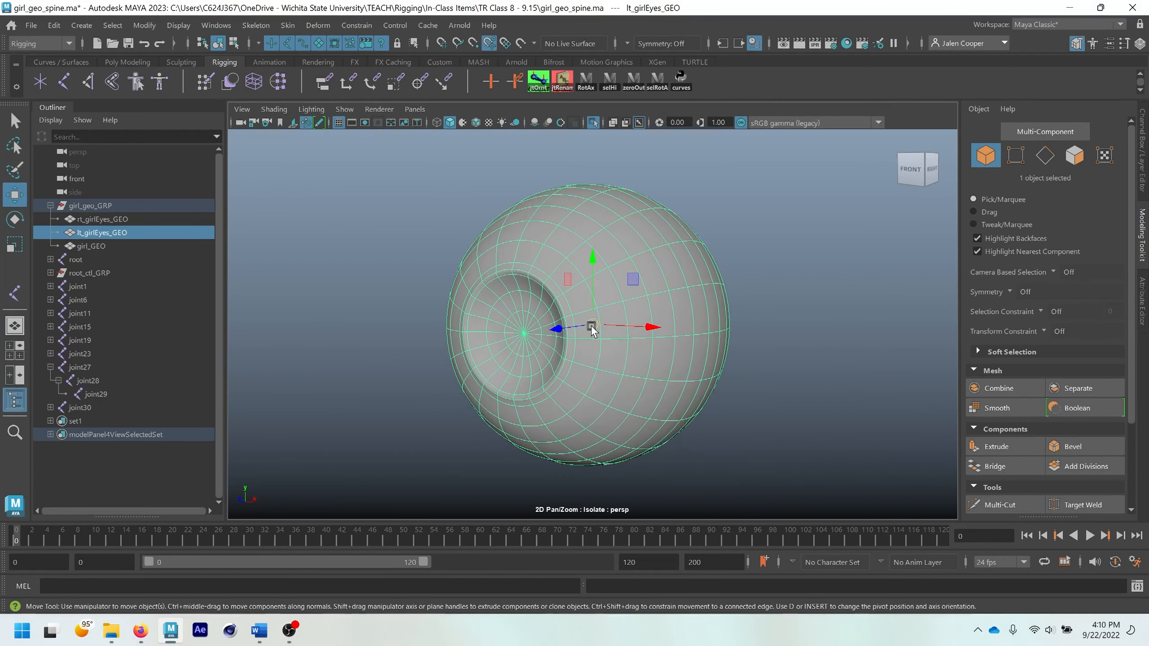
pyautogui.keyDown('alt'); pyautogui.moveTo(596, 324); pyautogui.dragTo(423, 352, button='right'); pyautogui.keyUp('alt')
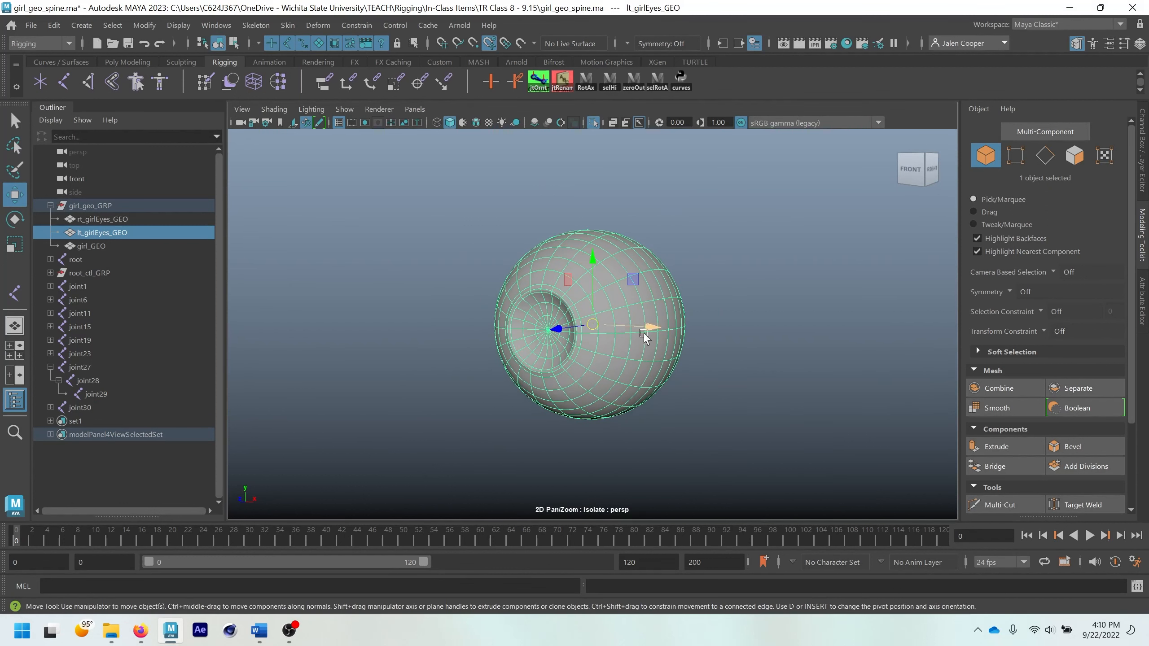
pyautogui.click(694, 374)
pyautogui.scroll(-3, 691, 373)
pyautogui.click(599, 317)
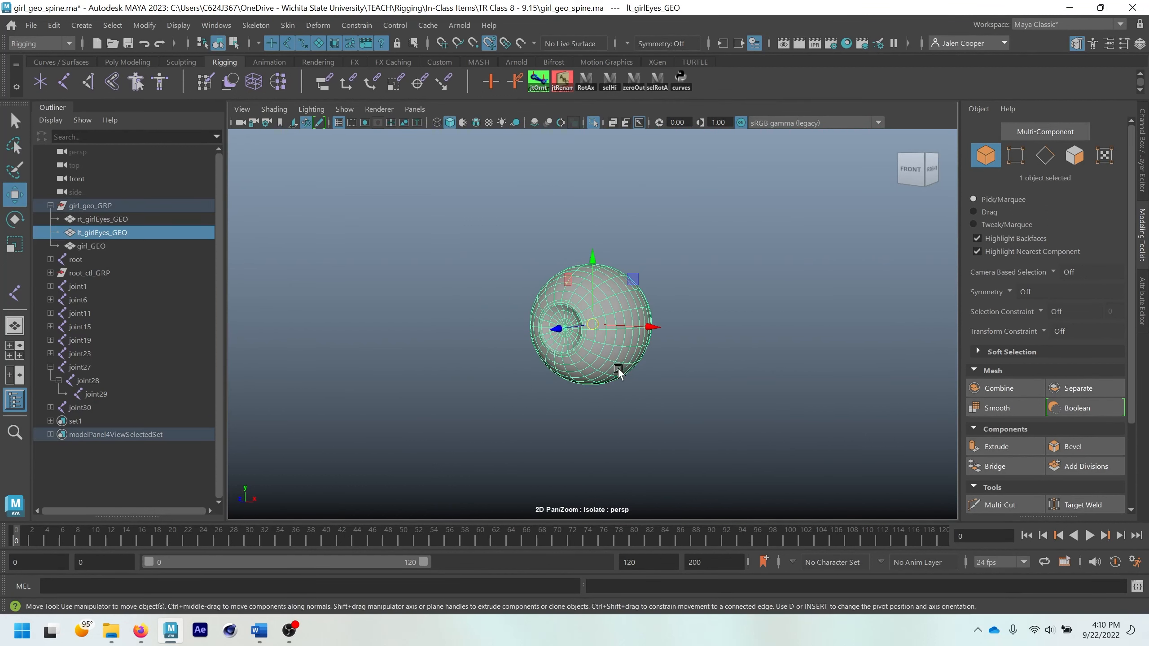
pyautogui.press('e')
pyautogui.moveTo(607, 346); pyautogui.dragTo(631, 366)
pyautogui.hotkey('ctrl', 'z')
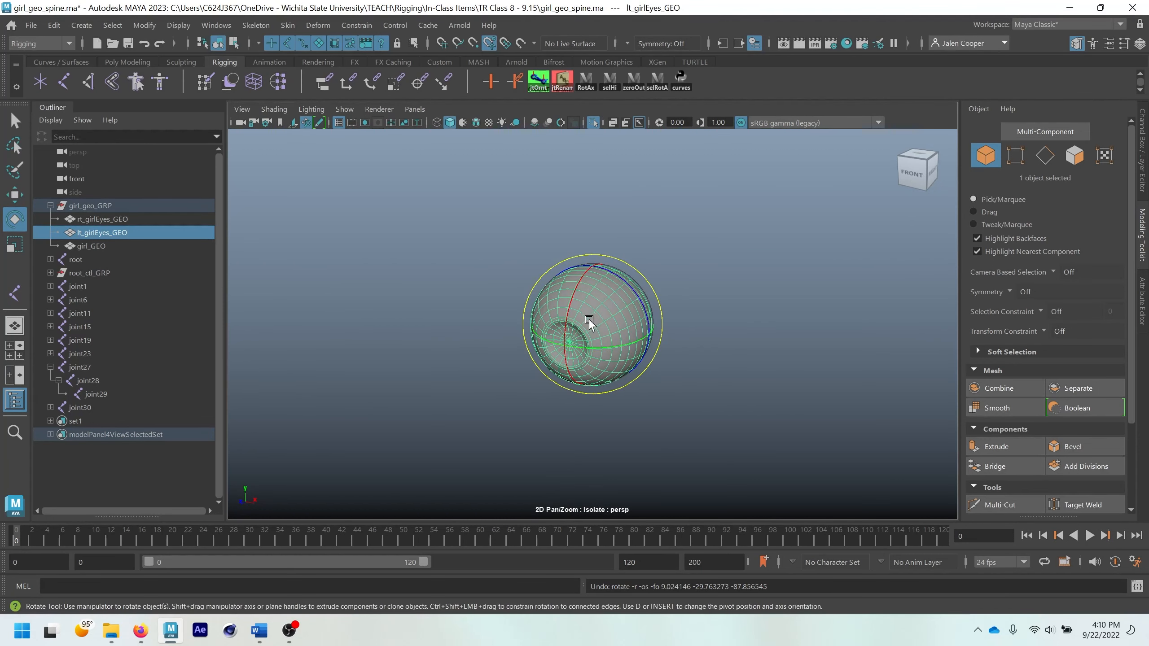
# Step: Try rotating the left eye mesh with its pivot moved off centre, and undo both the rotation and the pivot change
pyautogui.press('w')
pyautogui.press('d')
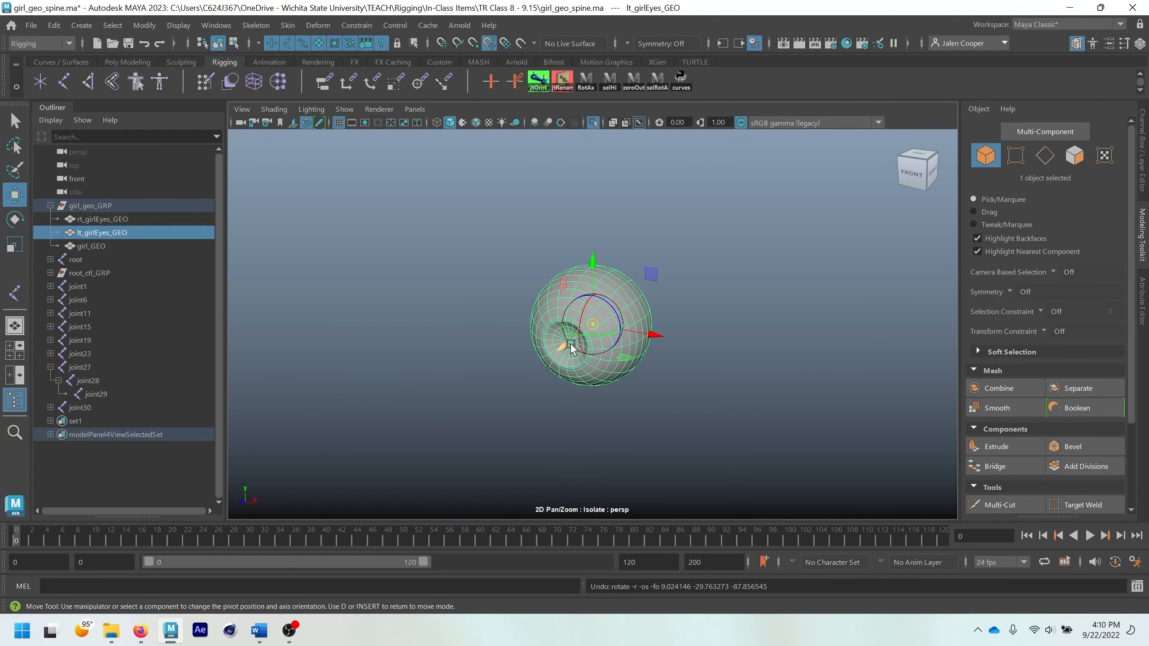
pyautogui.press('r')
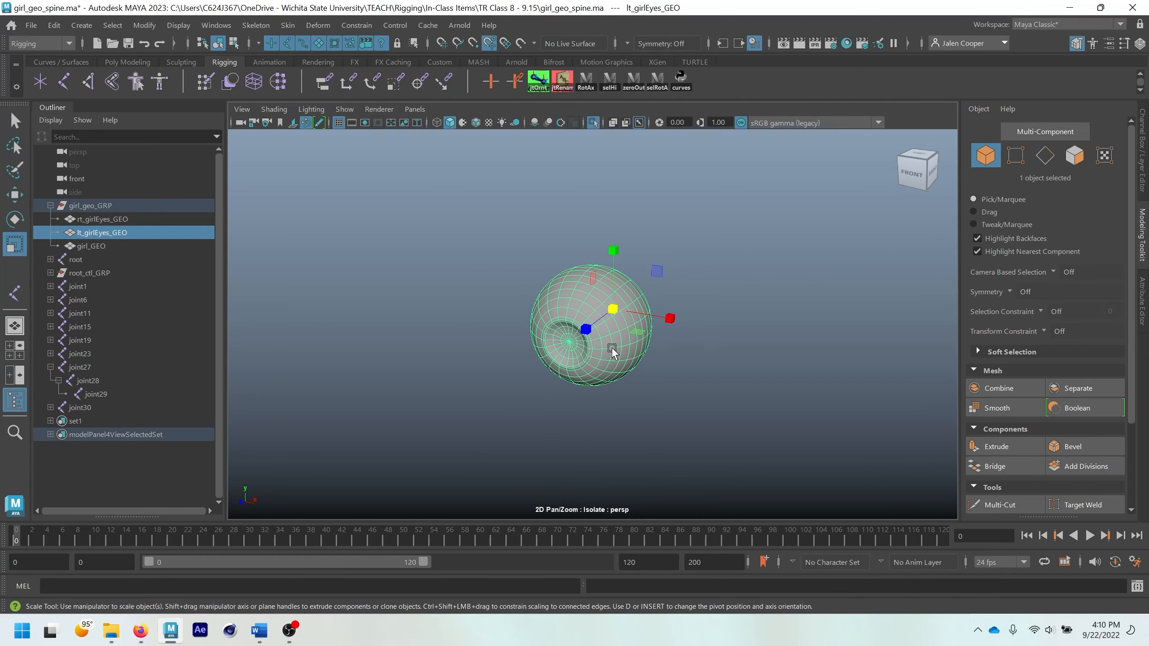
pyautogui.press('e')
pyautogui.moveTo(611, 349); pyautogui.dragTo(636, 381)
pyautogui.hotkey('ctrl', 'z')
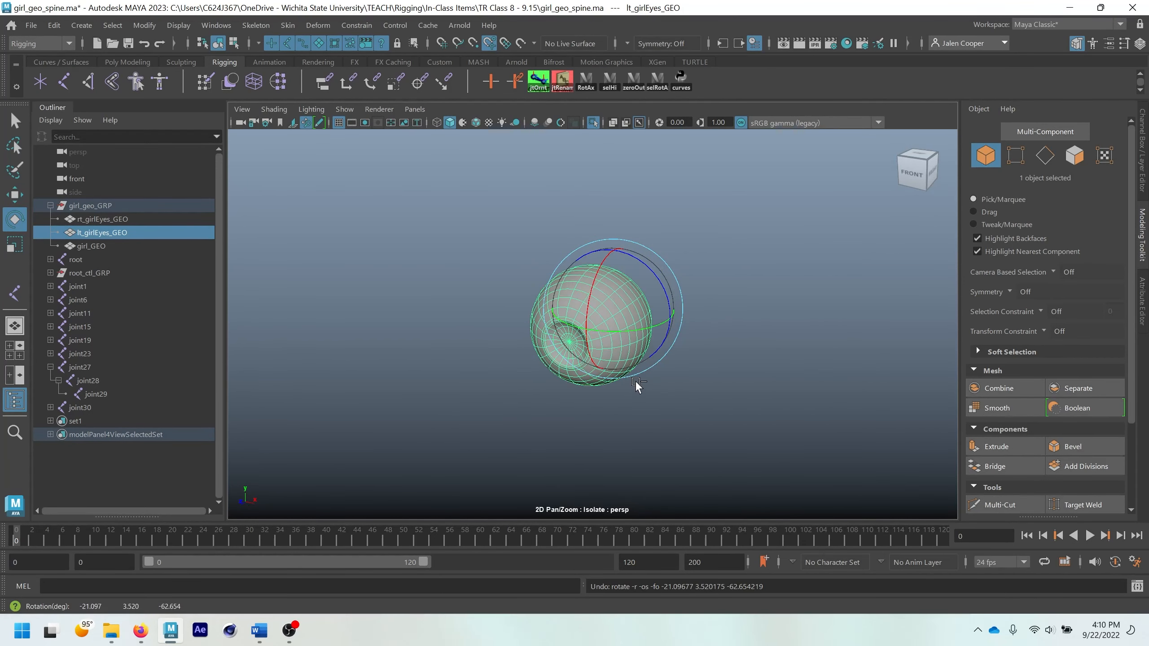
pyautogui.hotkey('ctrl', 'z')
pyautogui.press('w')
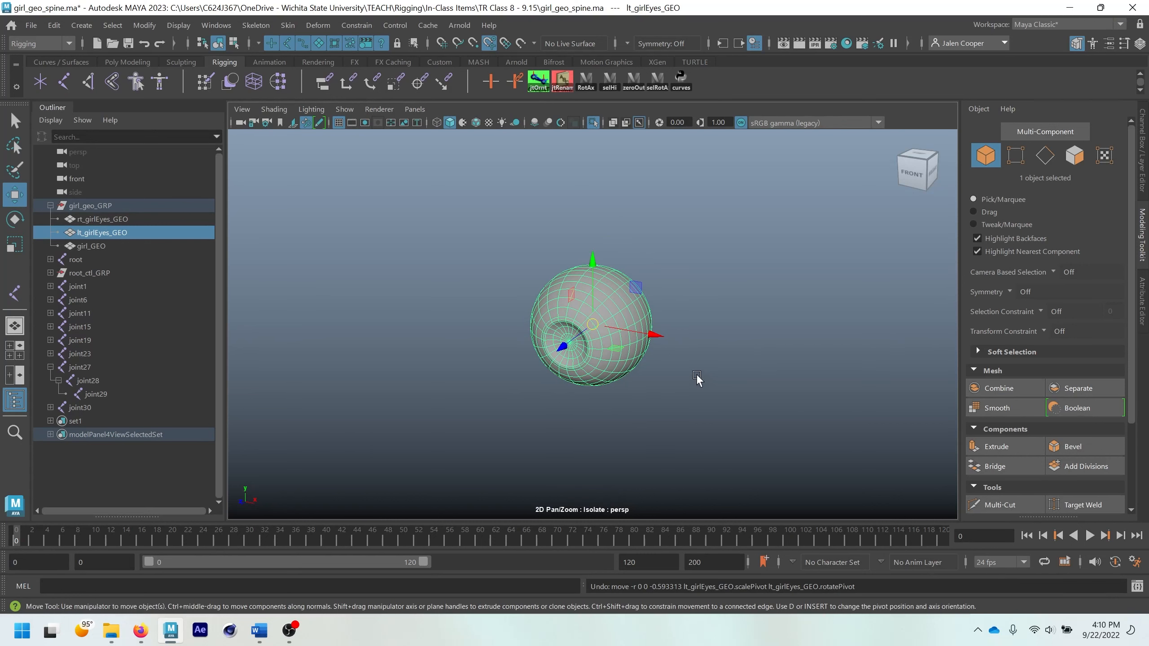
# Step: Center the pivot of the left eye mesh and display its transform channels
pyautogui.click(149, 27)
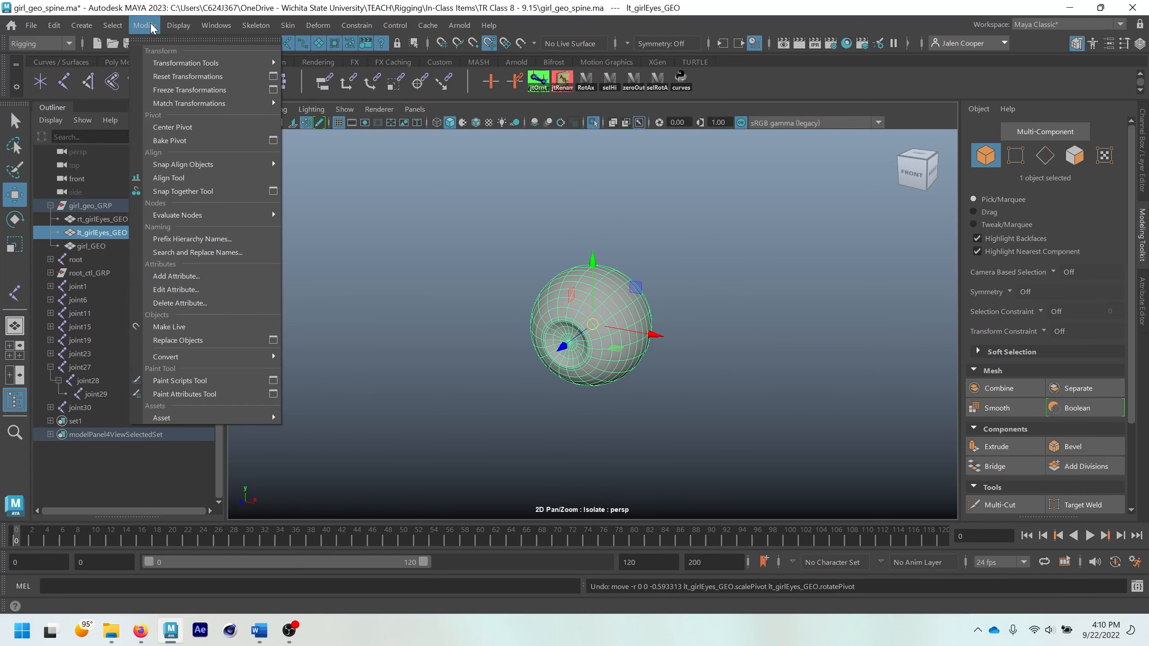
pyautogui.click(197, 123)
pyautogui.keyDown('alt'); pyautogui.moveTo(608, 358); pyautogui.dragTo(597, 333); pyautogui.keyUp('alt')
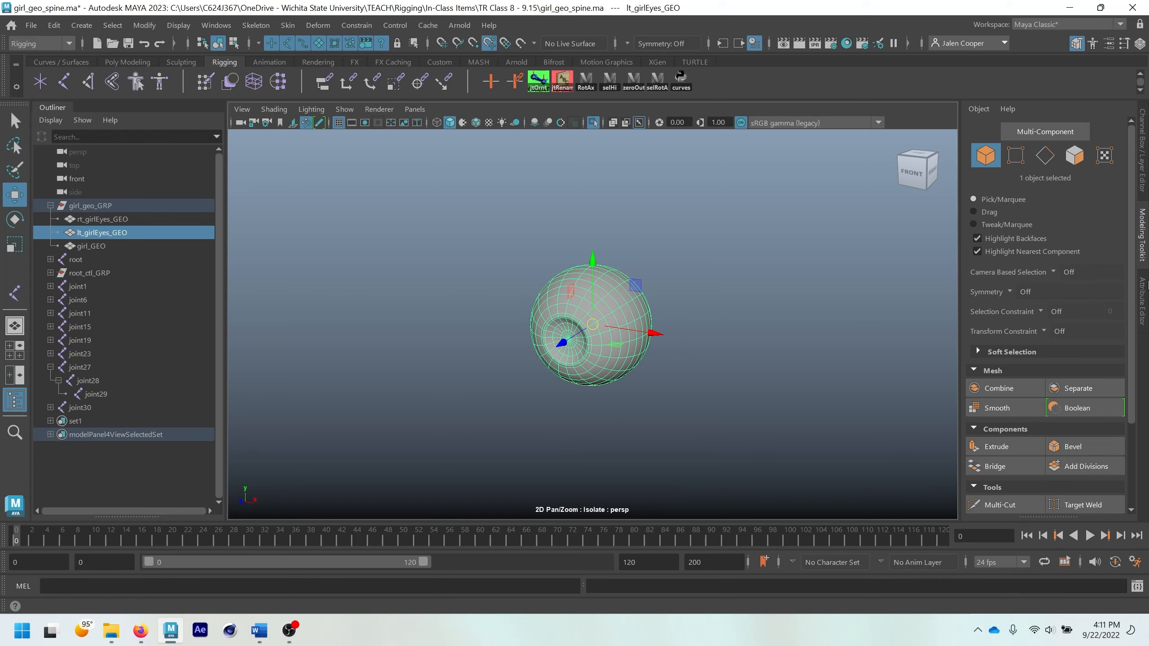
pyautogui.click(1142, 154)
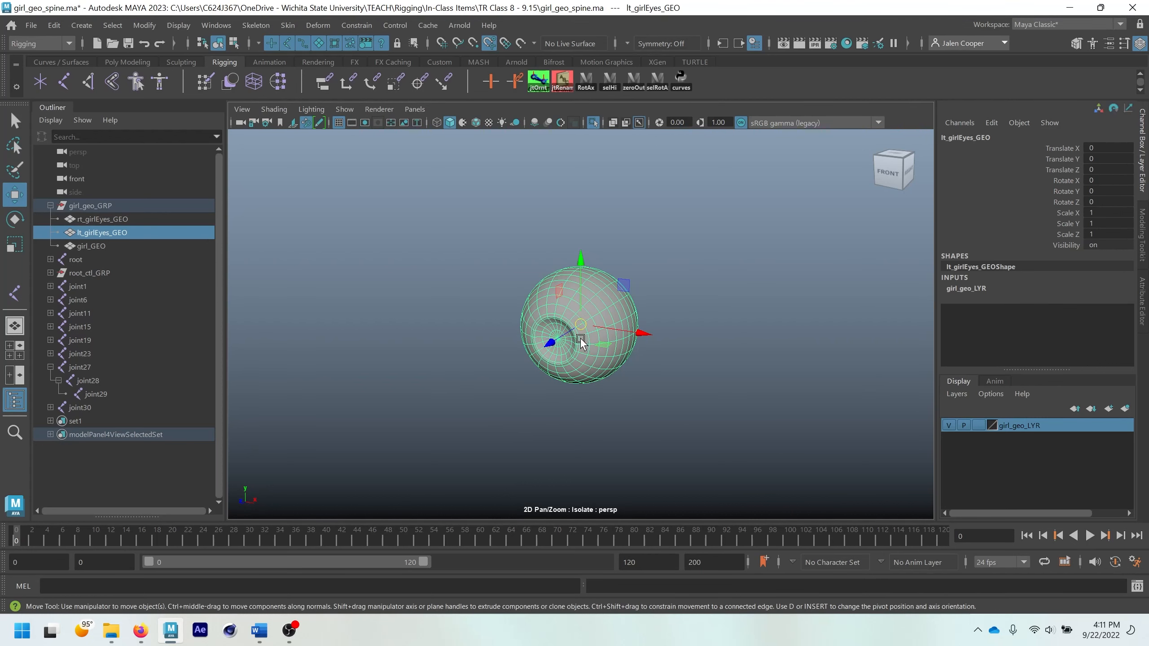
# Step: Try scaling the left eye mesh down uniformly about its pivot and undo the scaling
pyautogui.press('r')
pyautogui.moveTo(579, 323); pyautogui.dragTo(471, 350)
pyautogui.hotkey('ctrl', 'z')
pyautogui.hotkey('ctrl', 'z')
pyautogui.hotkey('ctrl', 'z')
pyautogui.hotkey('ctrl', 'z')
pyautogui.hotkey('ctrl', 'z')
pyautogui.hotkey('ctrl', 'z')
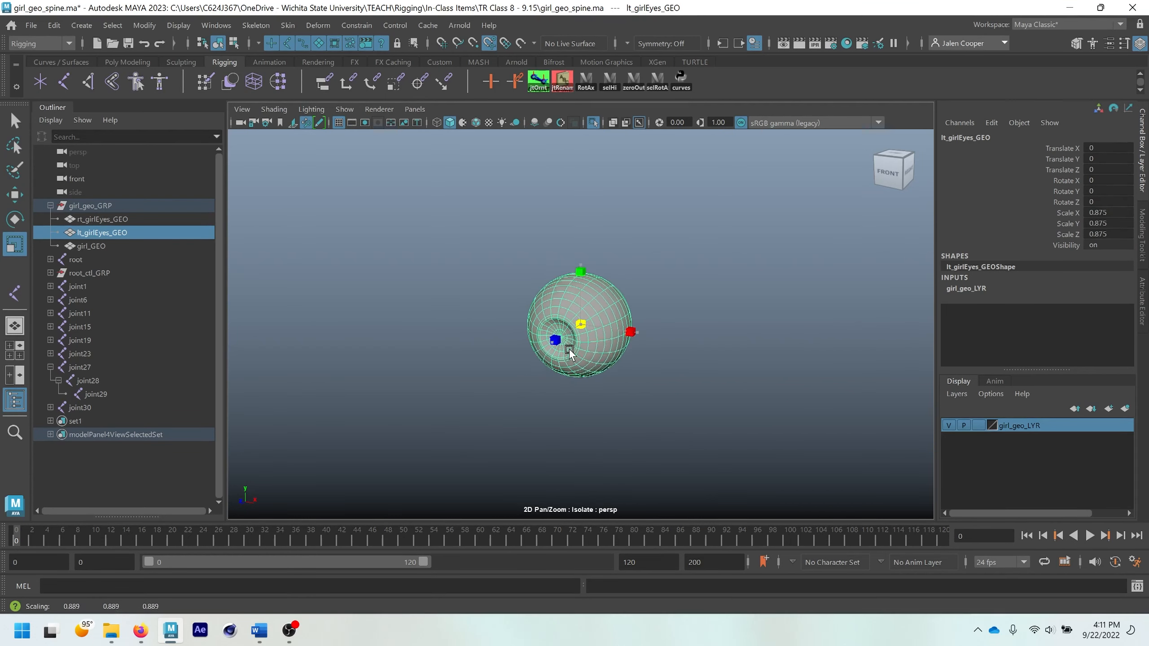
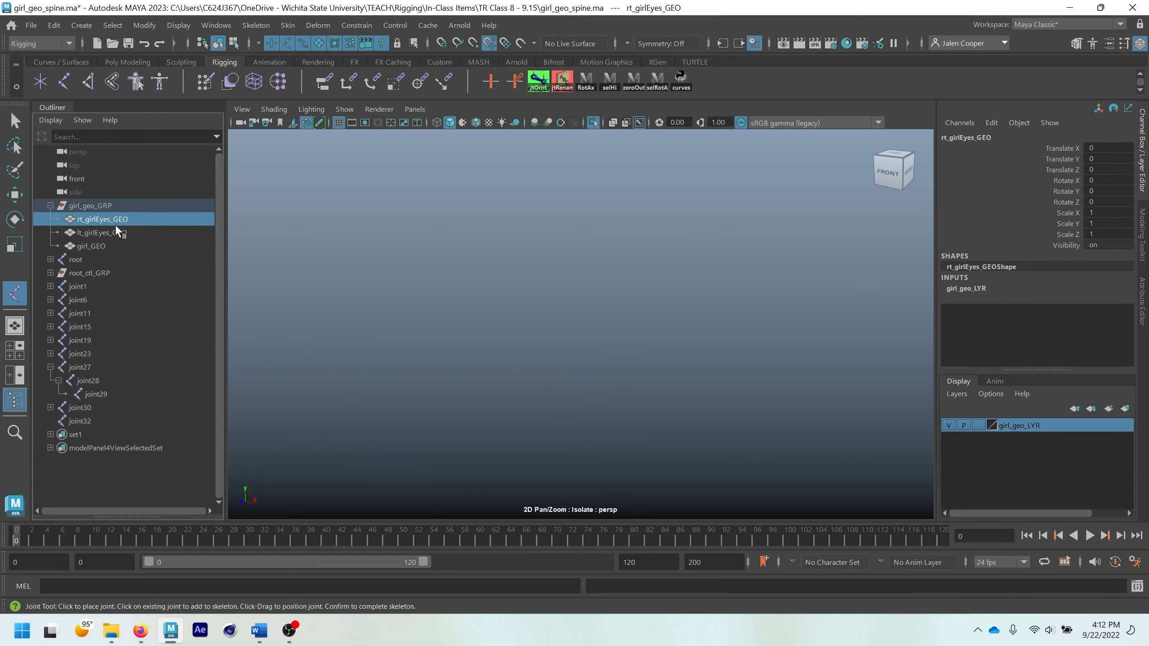
# Step: Place a single joint at the left eye's centre, snapped to the collapsed lt_girlEyes_GEO mesh
pyautogui.click(114, 232)
pyautogui.press('w')
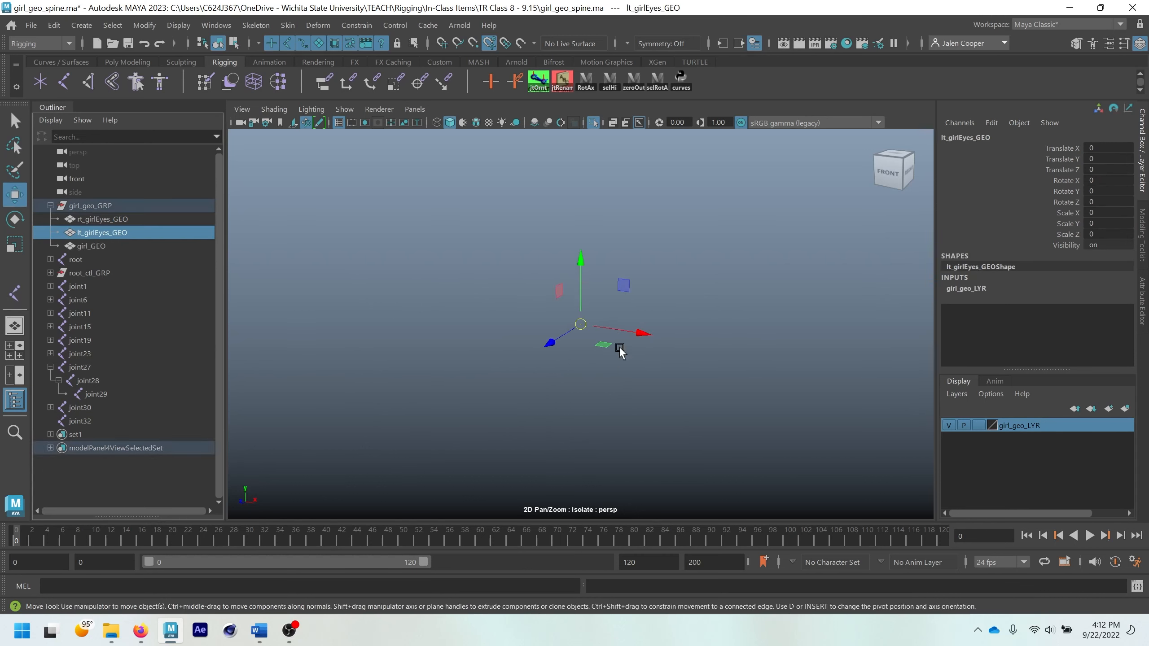
pyautogui.click(95, 424)
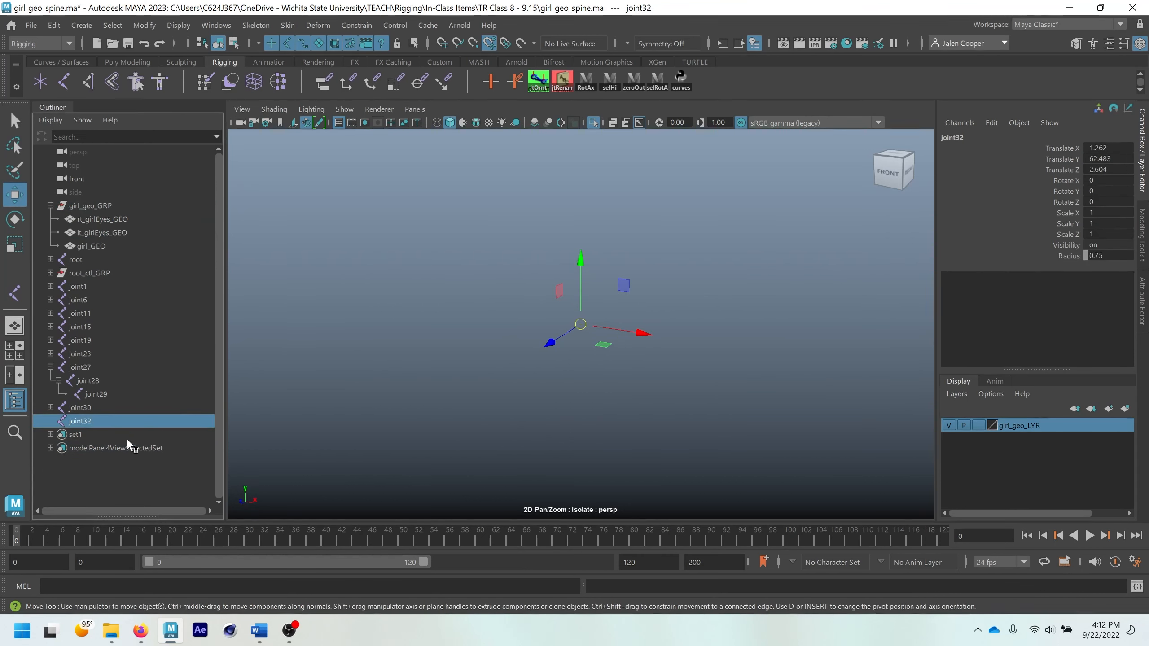
pyautogui.click(15, 293)
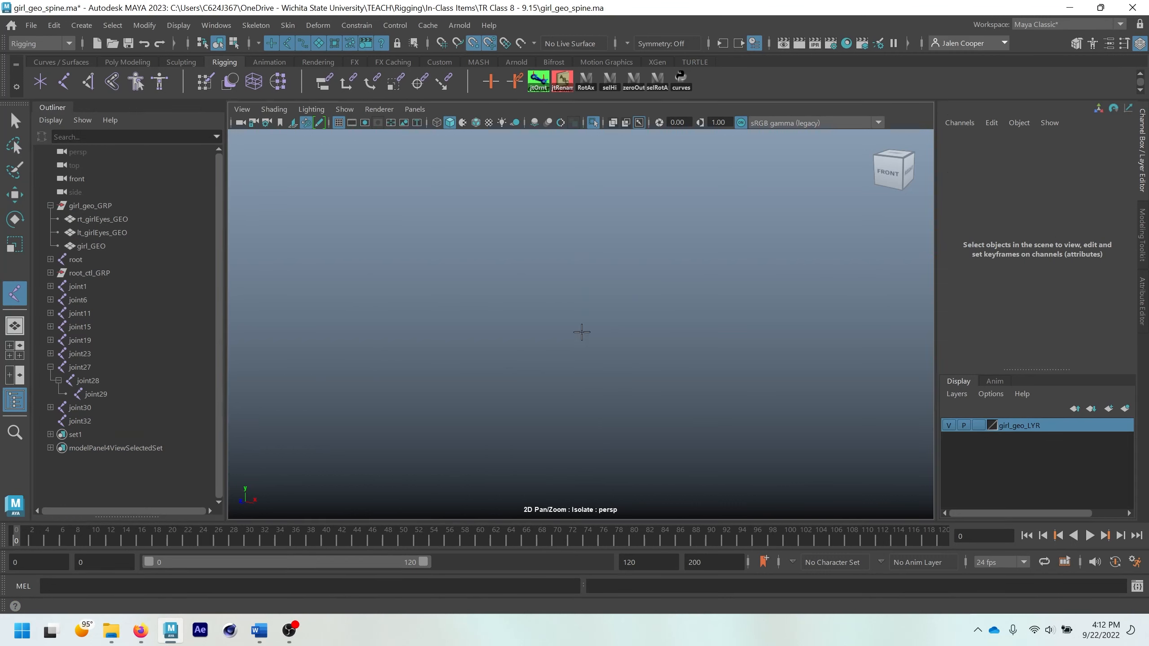
pyautogui.click(580, 325)
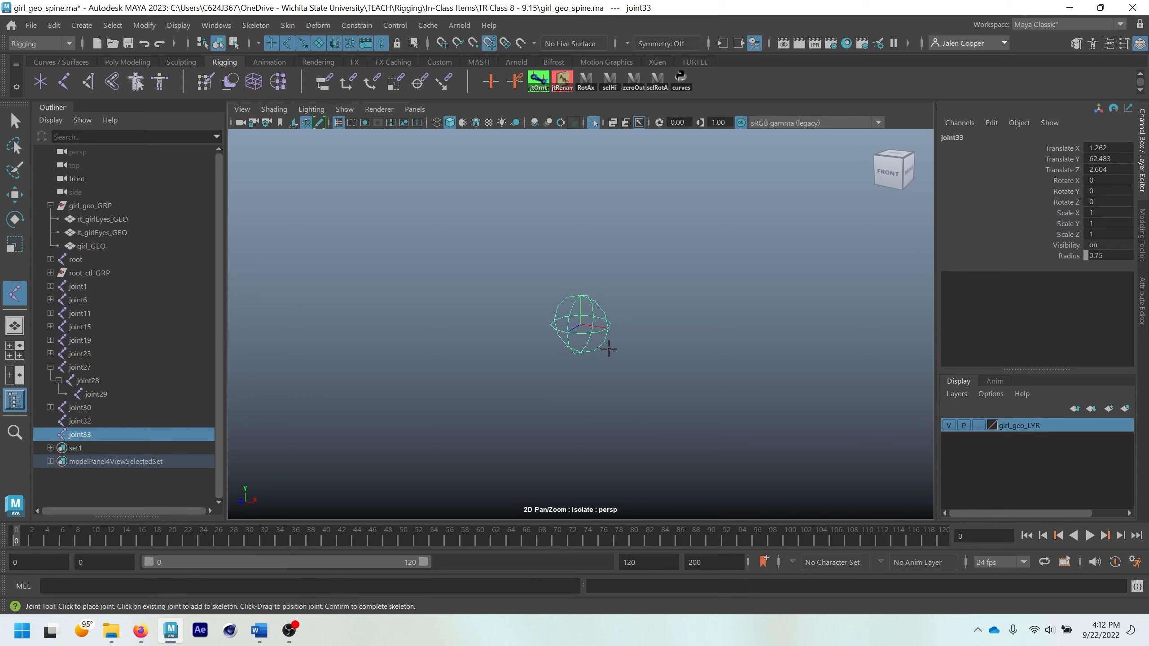
# Step: Set Scale X, Y and Z of lt_girlEyes_GEO to 1
pyautogui.click(96, 232)
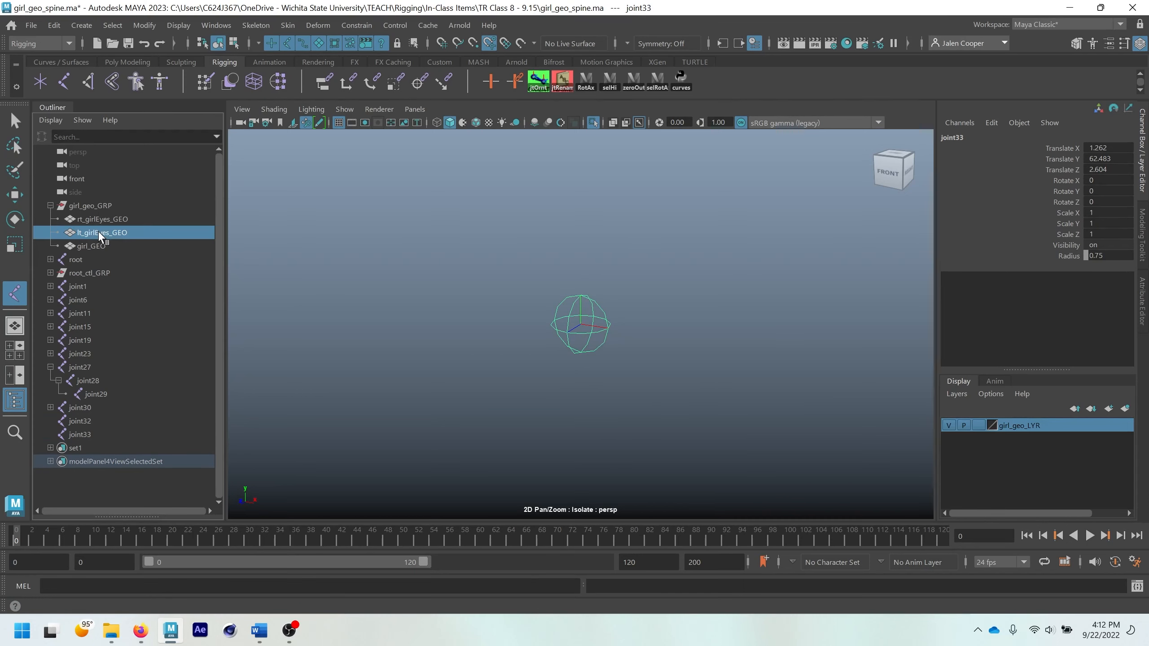
pyautogui.press('capslock')
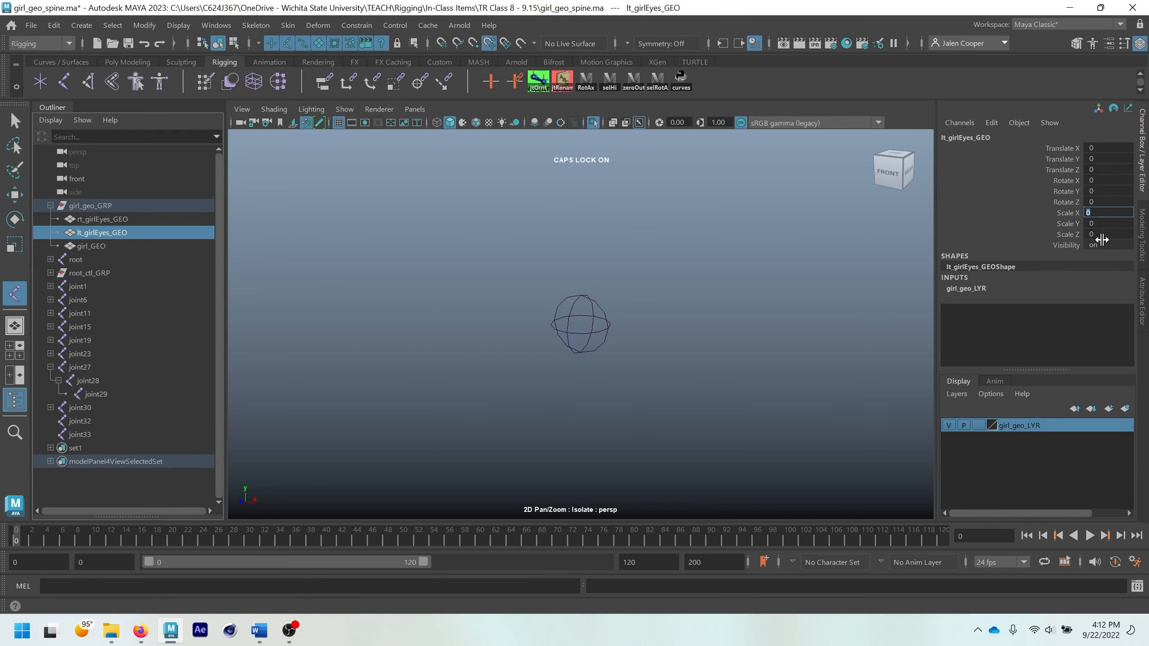
pyautogui.click(1102, 243)
pyautogui.moveTo(1103, 234); pyautogui.dragTo(1104, 214)
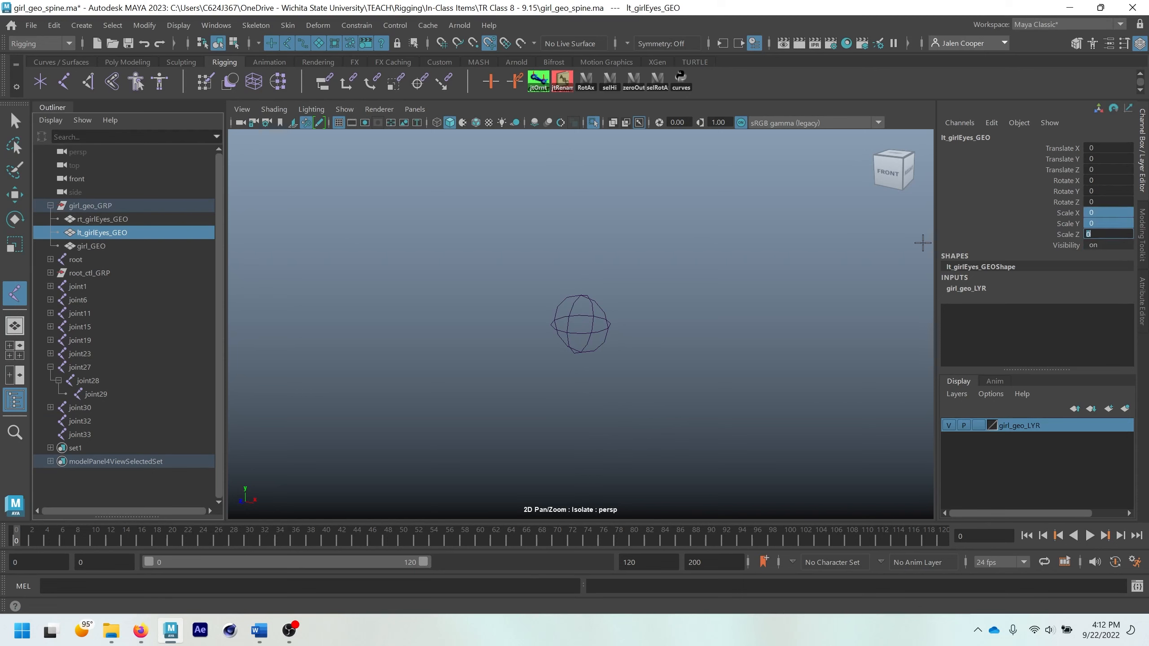
pyautogui.write('1')
pyautogui.press('Return')
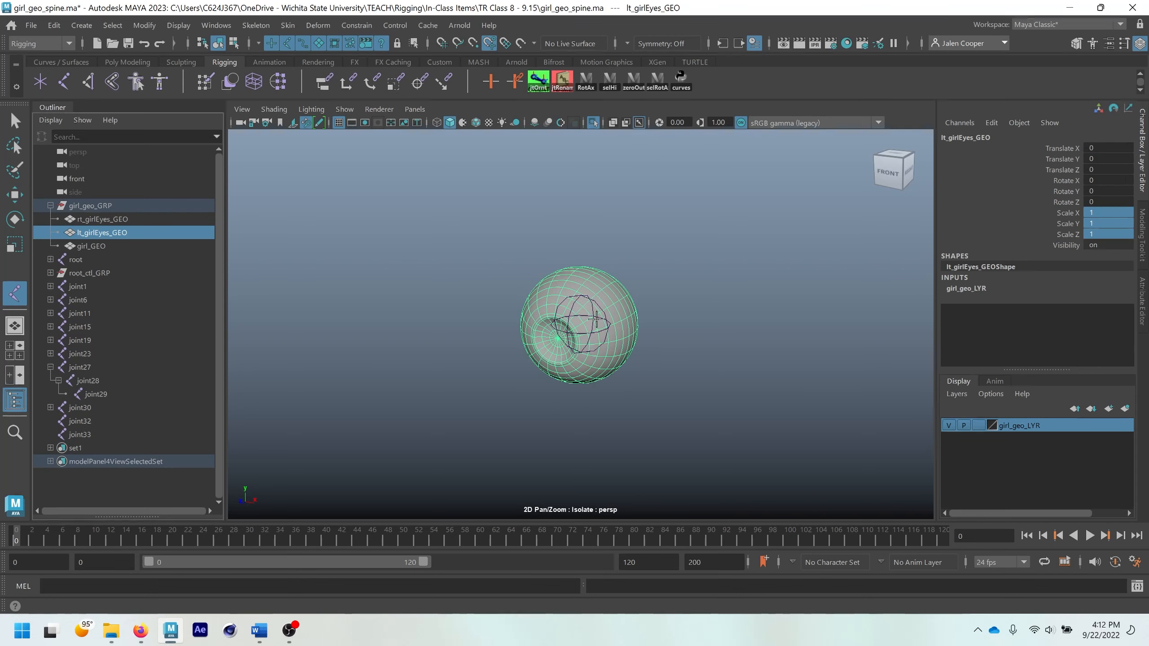
# Step: Turn off isolation in the perspective view to bring back the whole character with its joints
pyautogui.click(593, 122)
pyautogui.scroll(-5, 600, 265)
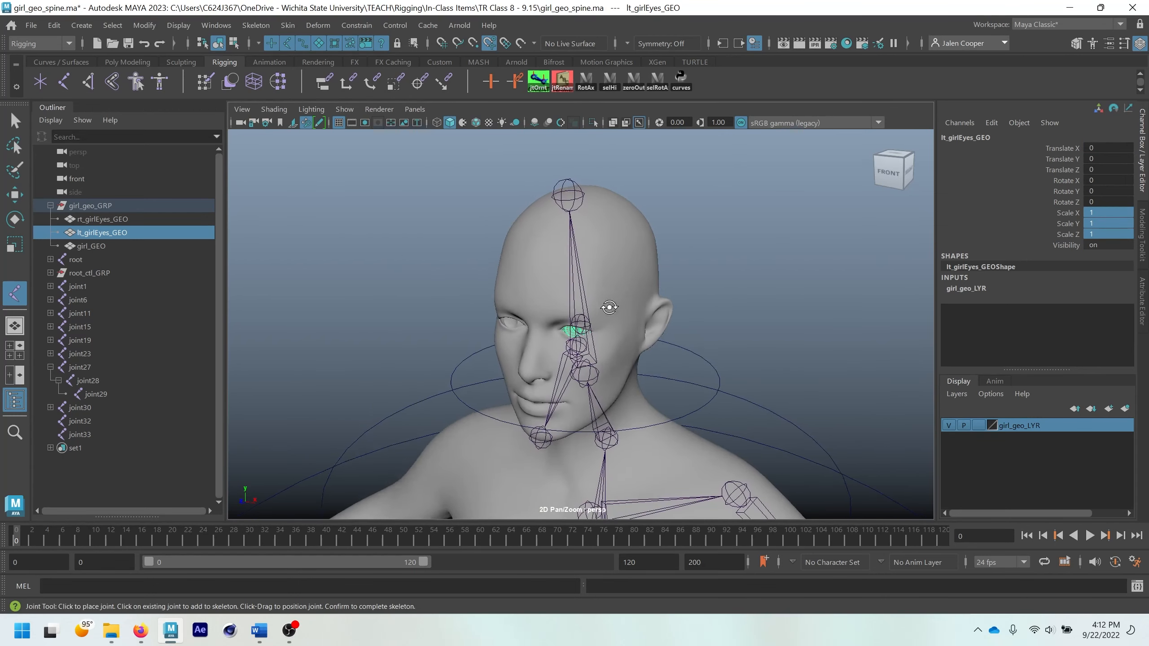
pyautogui.keyDown('alt'); pyautogui.moveTo(606, 358); pyautogui.dragTo(570, 362); pyautogui.keyUp('alt')
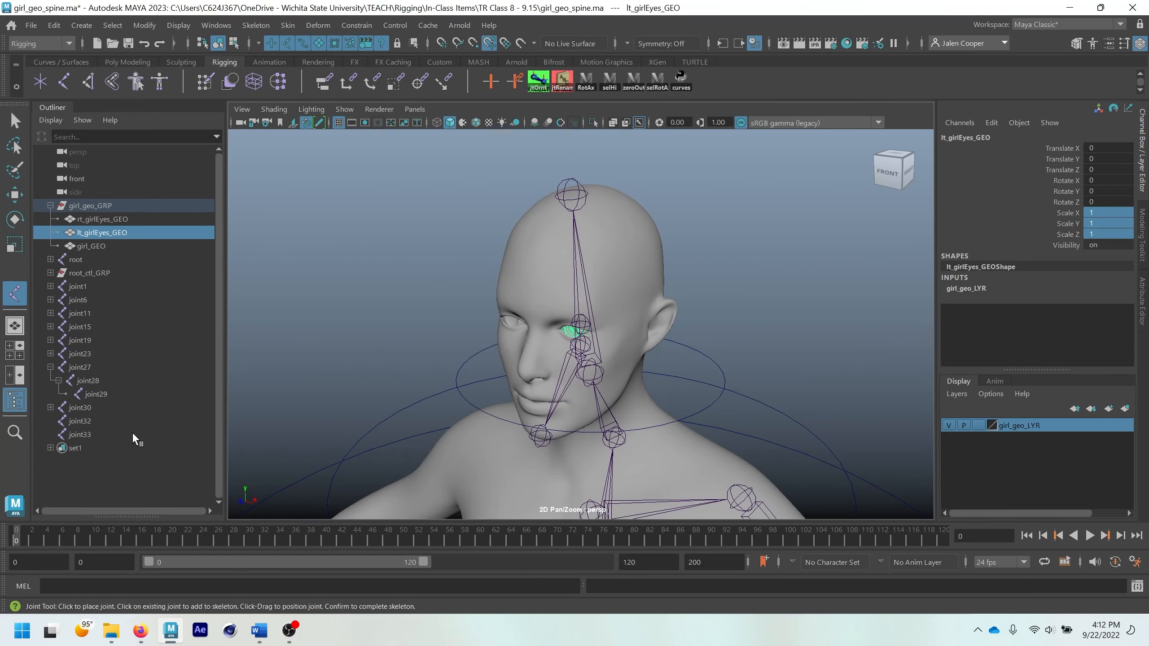
# Step: Delete the duplicate eye joint joint32 and collapse the joint27 hierarchy
pyautogui.click(80, 421)
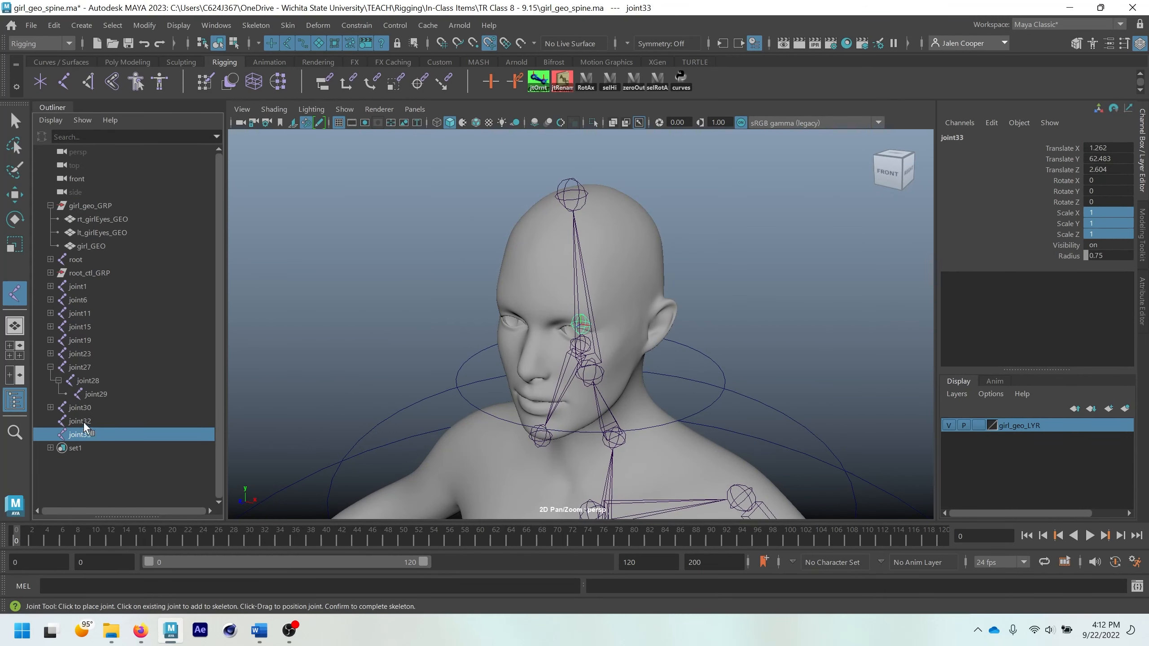
pyautogui.press('Delete')
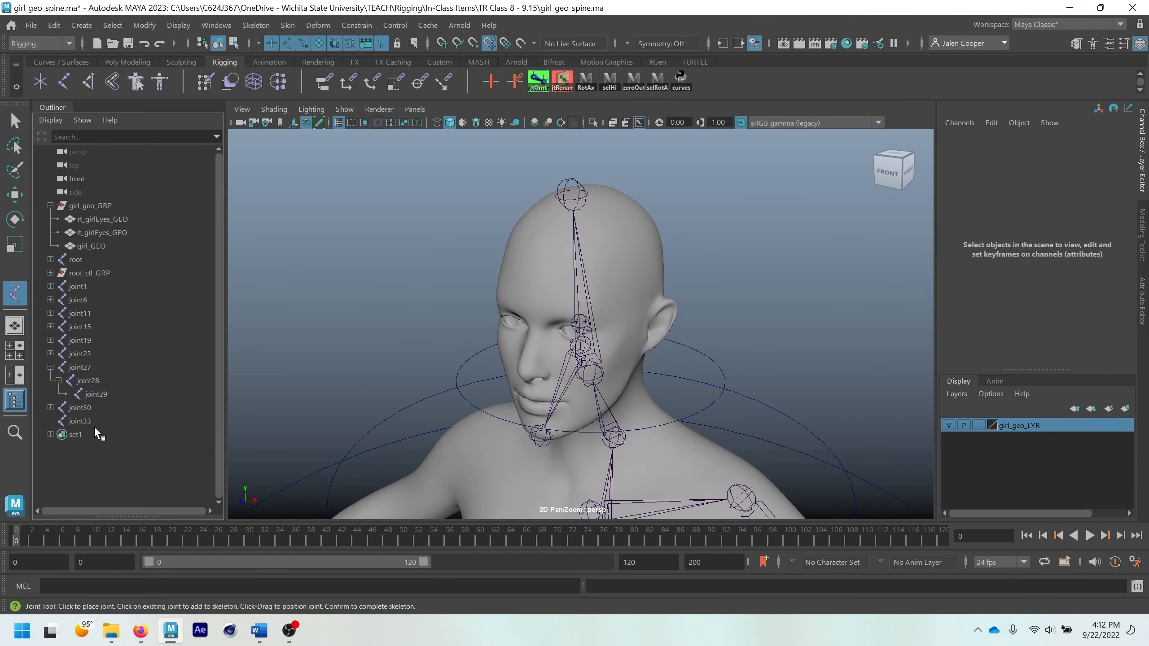
pyautogui.click(50, 367)
# Step: Select the left arm chain's first joint, joint1, and open the cometRename window beside the model
pyautogui.scroll(-5, 633, 421)
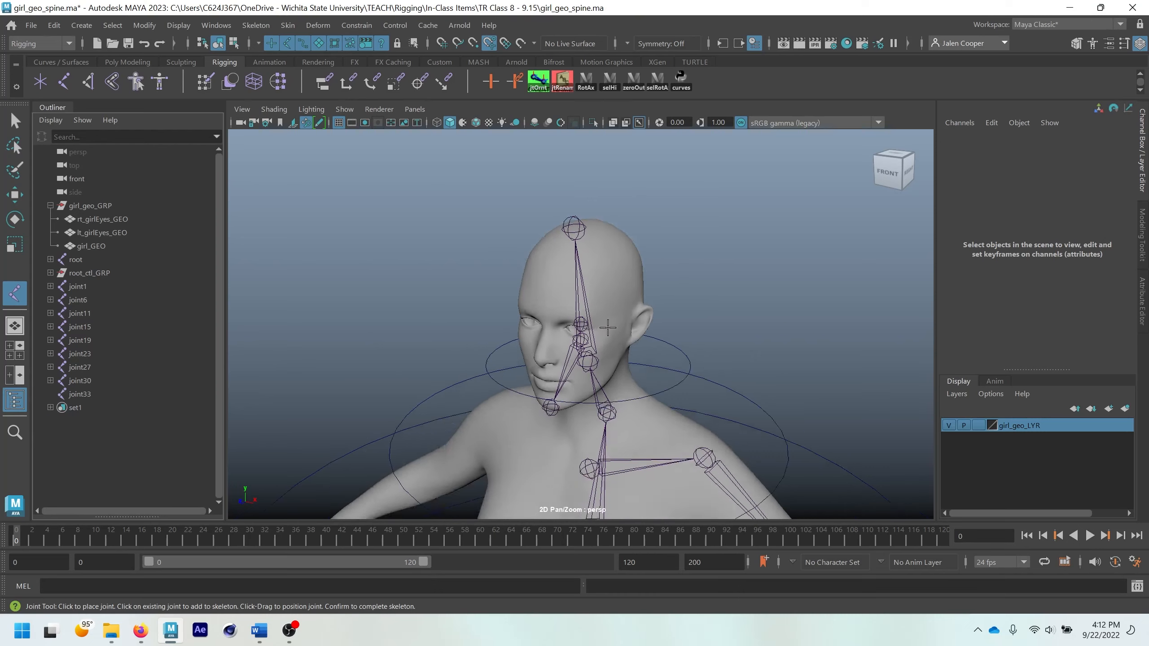
pyautogui.press('w')
pyautogui.keyDown('alt'); pyautogui.moveTo(635, 443); pyautogui.dragTo(661, 291, button='middle'); pyautogui.keyUp('alt')
pyautogui.scroll(-4, 661, 308)
pyautogui.moveTo(634, 368)
pyautogui.keyDown('alt'); pyautogui.mouseDown()
pyautogui.moveTo(697, 367)
pyautogui.moveTo(641, 374)
pyautogui.mouseUp(); pyautogui.keyUp('alt')
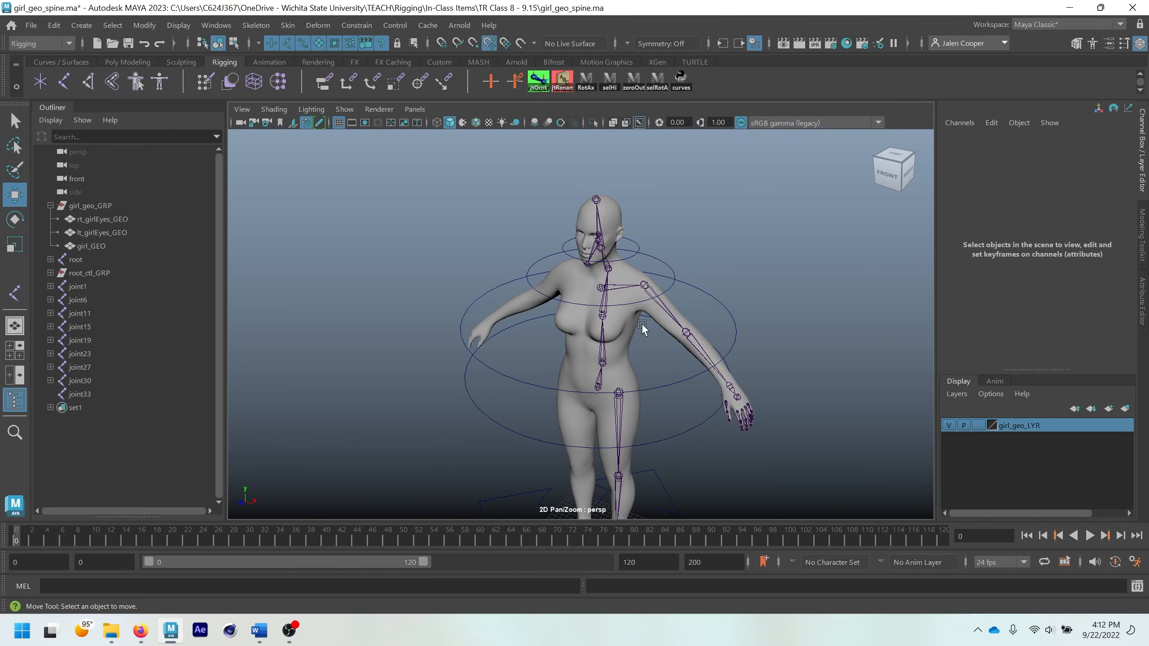
pyautogui.click(618, 287)
pyautogui.scroll(3, 618, 288)
pyautogui.keyDown('alt'); pyautogui.moveTo(559, 301); pyautogui.dragTo(411, 270, button='middle'); pyautogui.keyUp('alt')
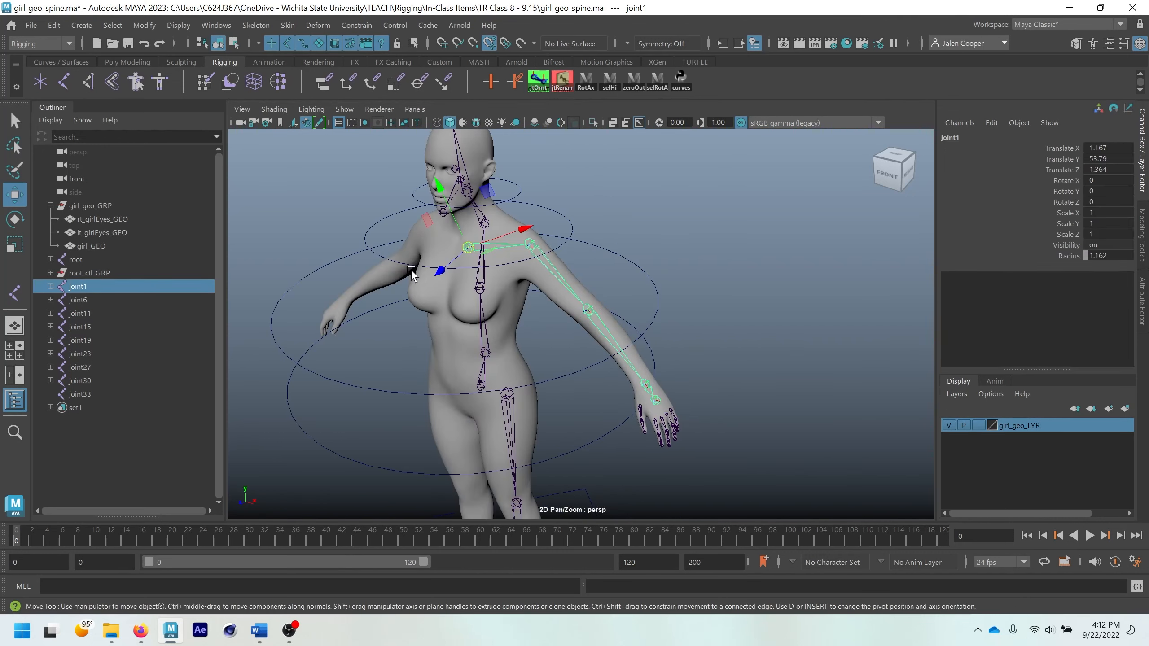
pyautogui.keyDown('alt'); pyautogui.moveTo(423, 227); pyautogui.dragTo(465, 249); pyautogui.keyUp('alt')
pyautogui.click(563, 82)
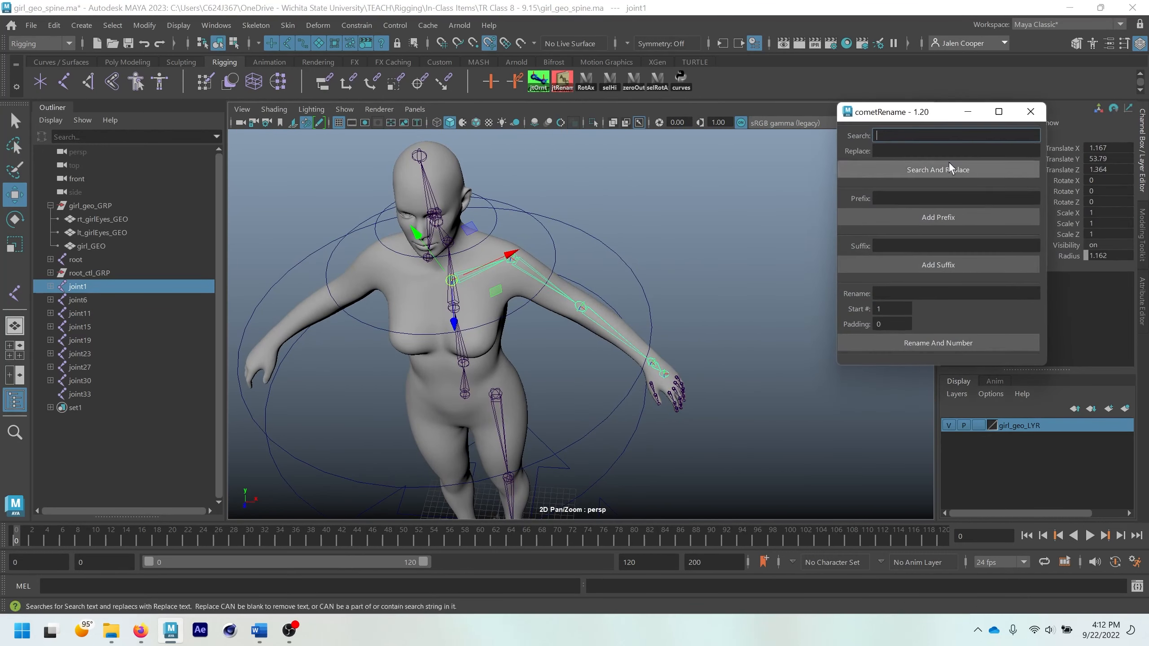
pyautogui.moveTo(948, 118); pyautogui.dragTo(975, 133)
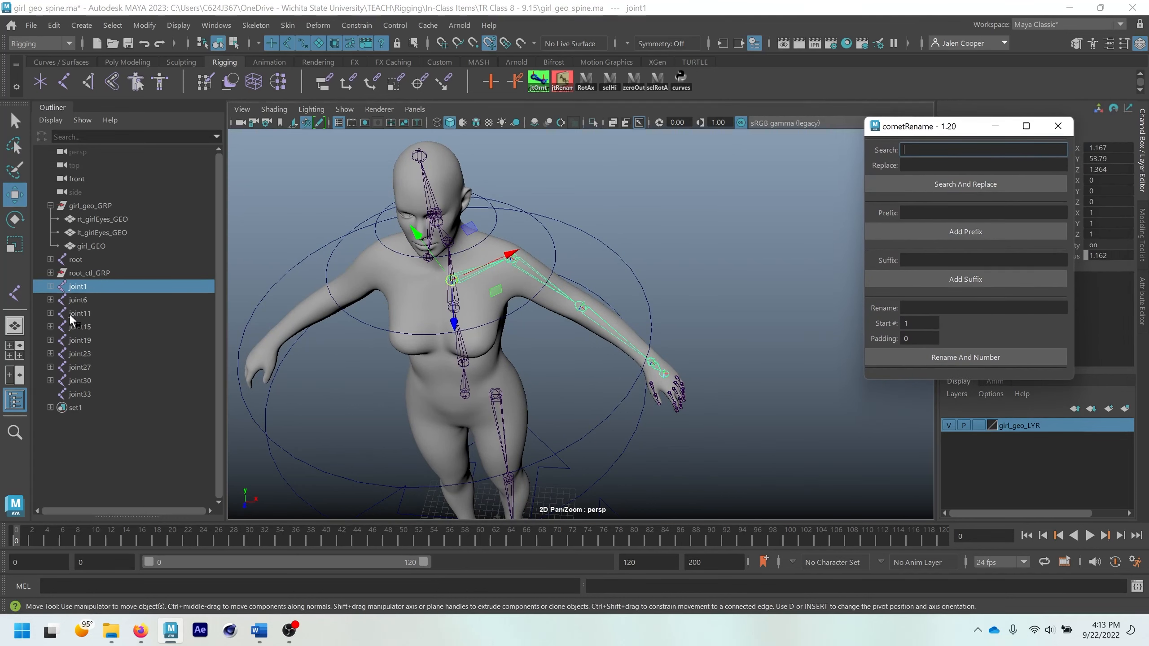
# Step: Expand the whole left arm hierarchy and rename joint1 to clavicle
pyautogui.keyDown('shift'); pyautogui.click(51, 287); pyautogui.keyUp('shift')
pyautogui.doubleClick(84, 285)
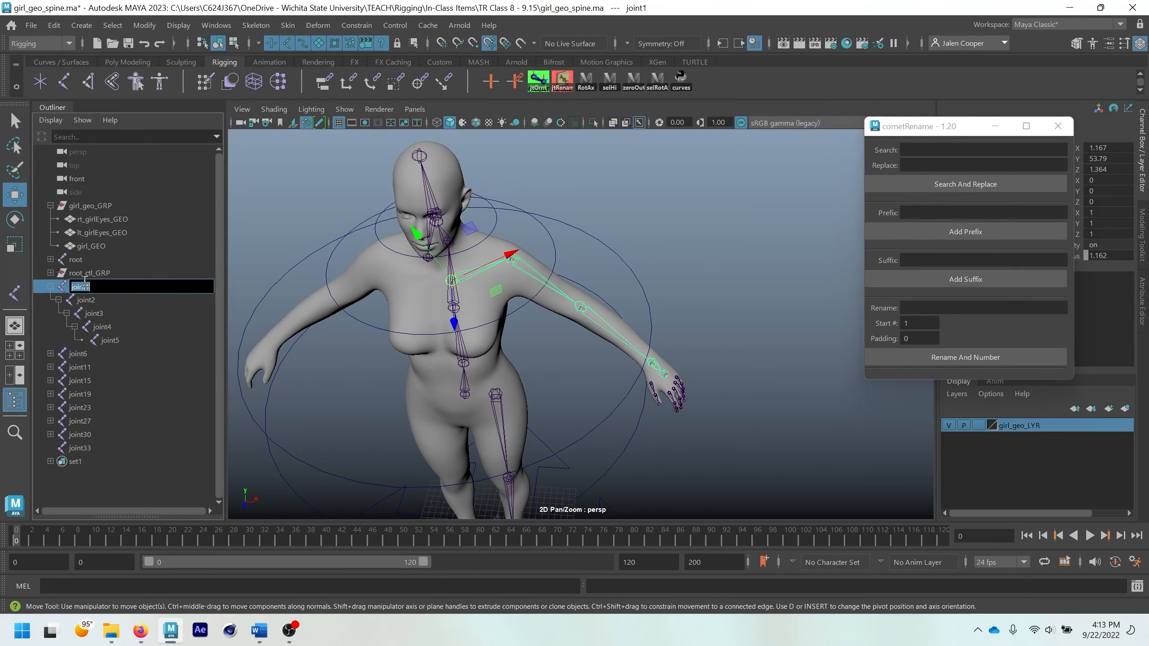
pyautogui.write('clav')
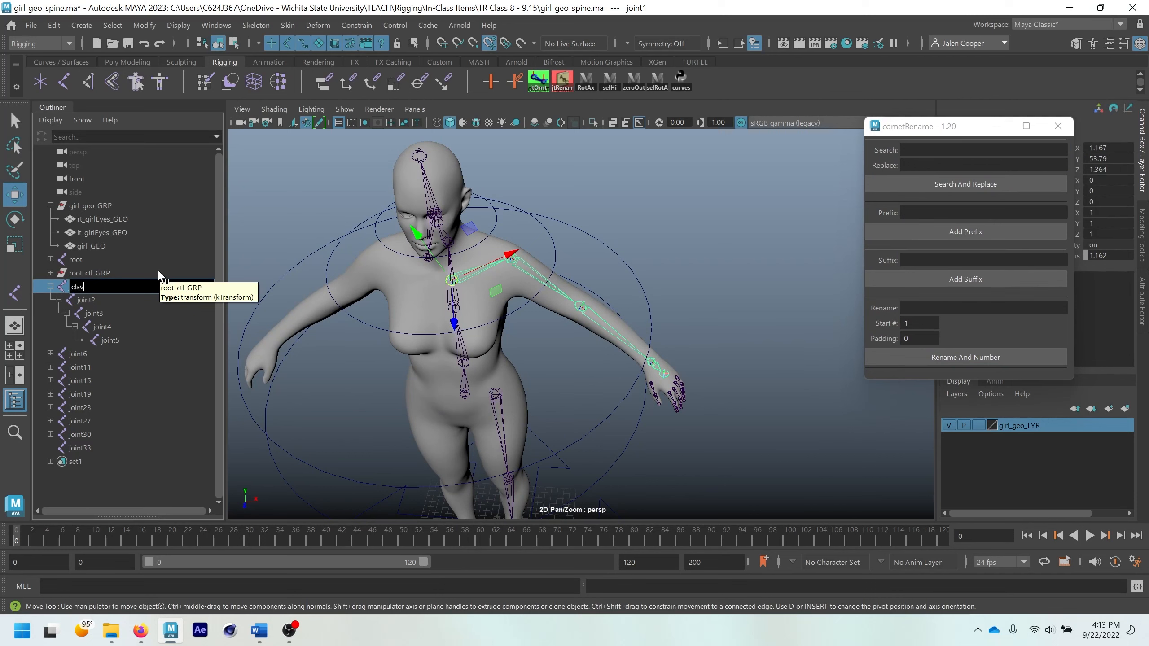
pyautogui.write('icle')
pyautogui.press('Return')
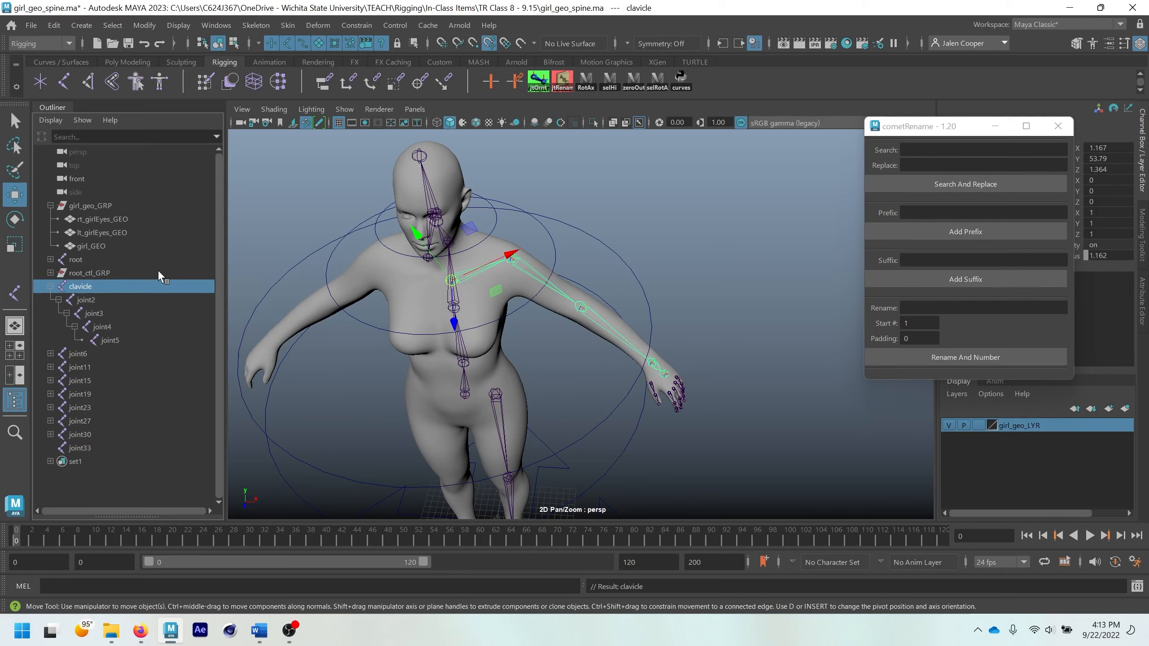
# Step: Rename joint2, the child of the clavicle joint, to shoulder
pyautogui.click(86, 300)
pyautogui.doubleClick(91, 301)
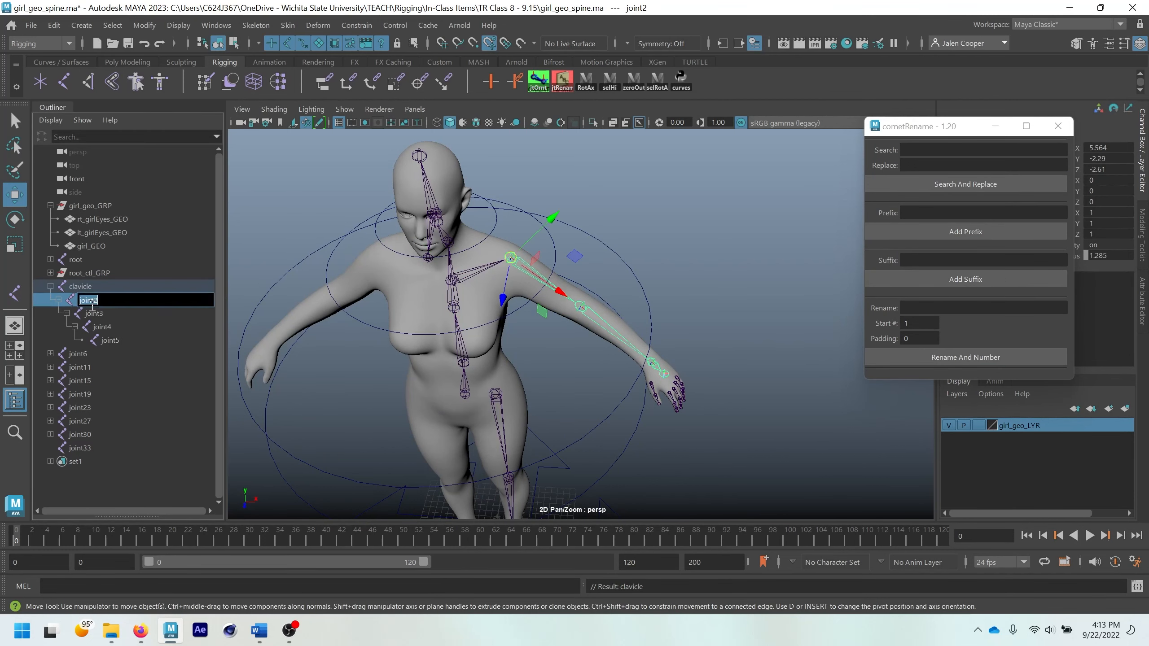
pyautogui.write('rouder')
pyautogui.press('Return')
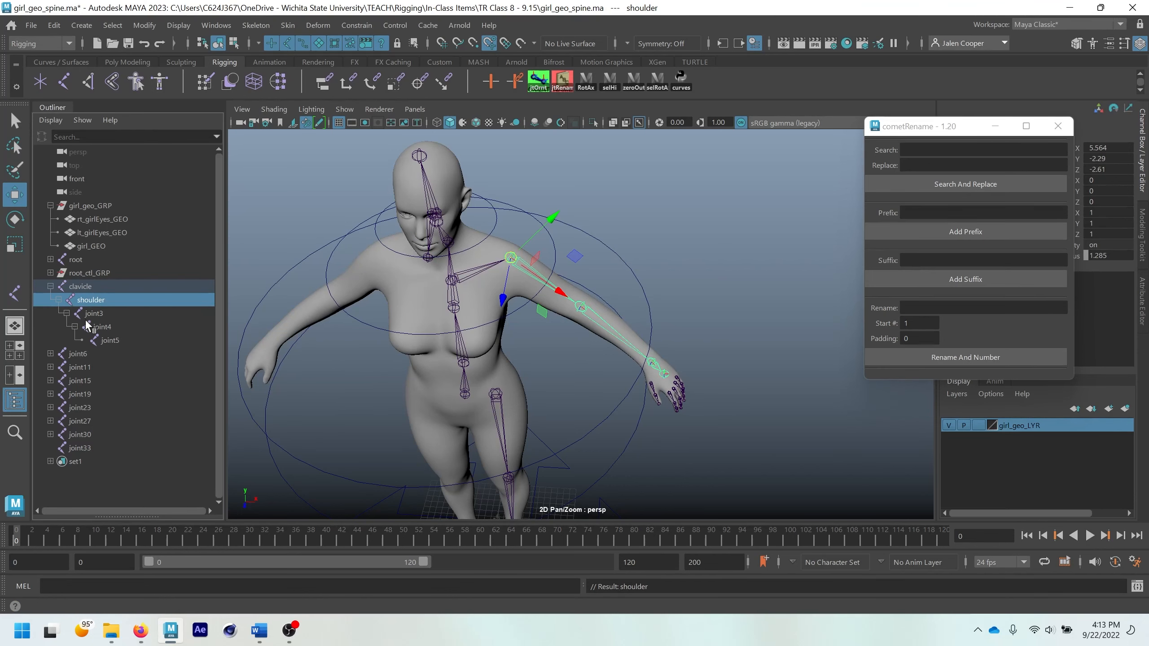
# Step: Rename joint3, the child of the shoulder joint, to elbow
pyautogui.click(99, 314)
pyautogui.doubleClick(100, 314)
pyautogui.write('e')
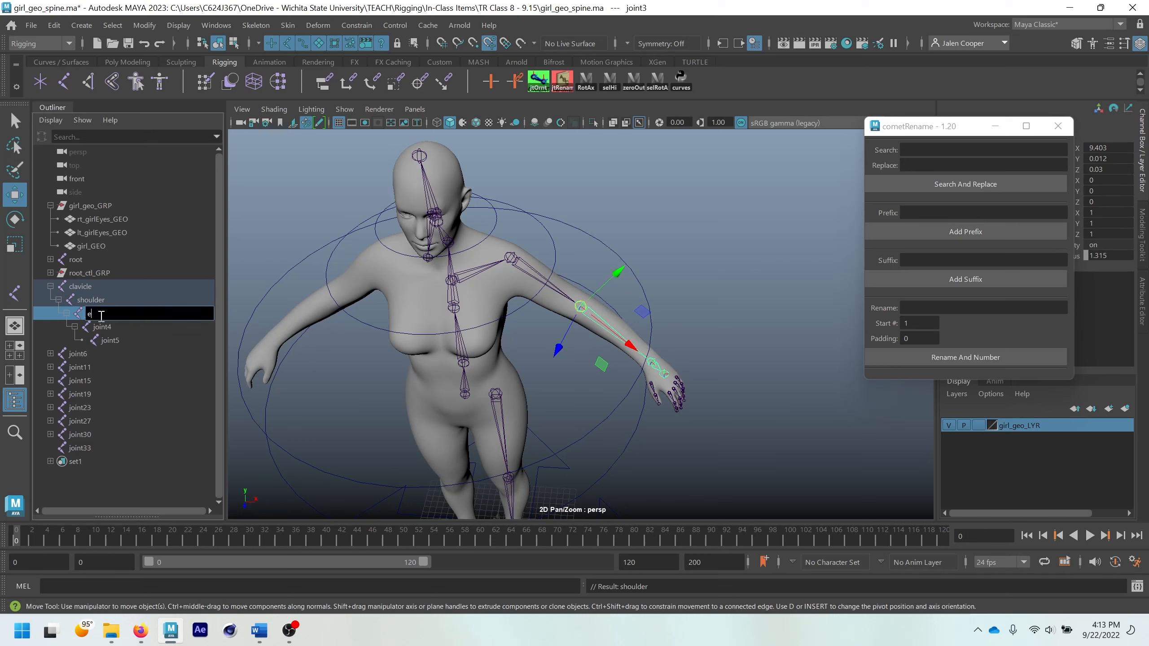
pyautogui.write('lbow')
pyautogui.press('Return')
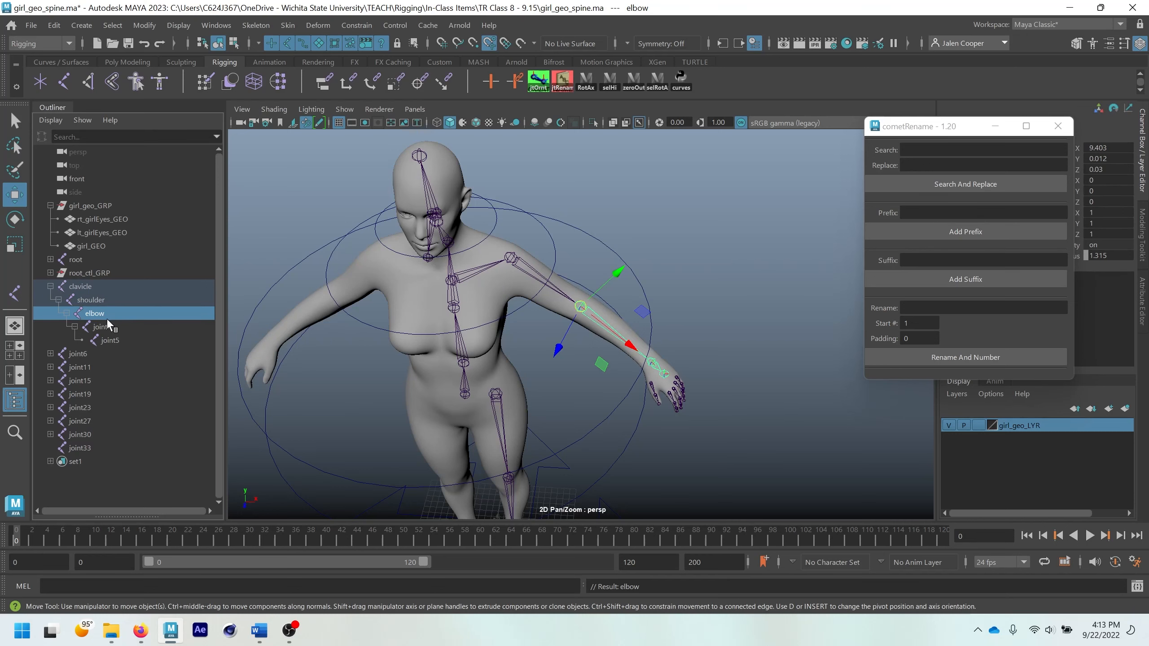
# Step: Rename the last two arm joints, joint4 to wrist and joint5 to hand
pyautogui.click(107, 326)
pyautogui.doubleClick(109, 326)
pyautogui.write('wrist')
pyautogui.press('Return')
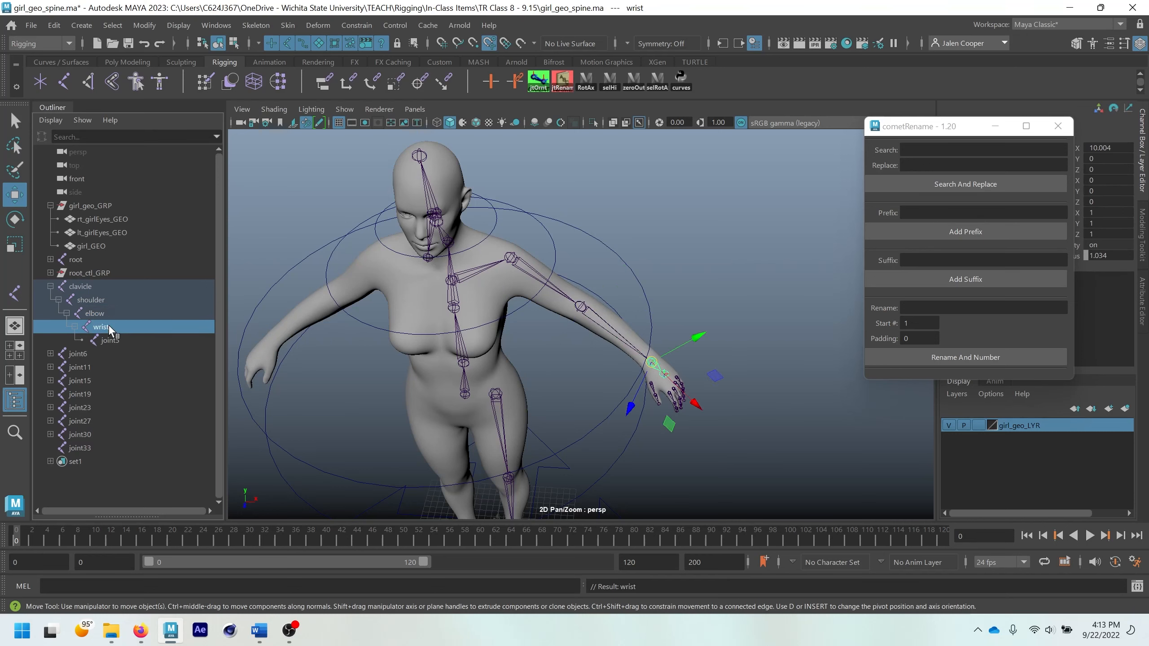
pyautogui.click(111, 341)
pyautogui.doubleClick(111, 341)
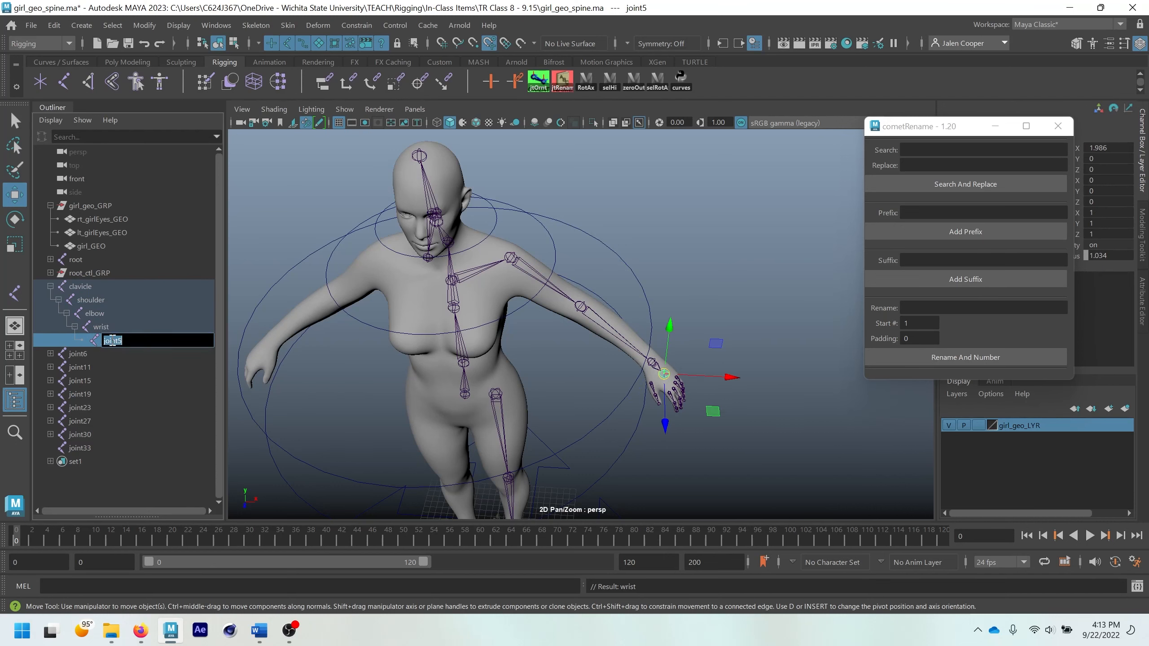
pyautogui.write('hand')
pyautogui.press('Return')
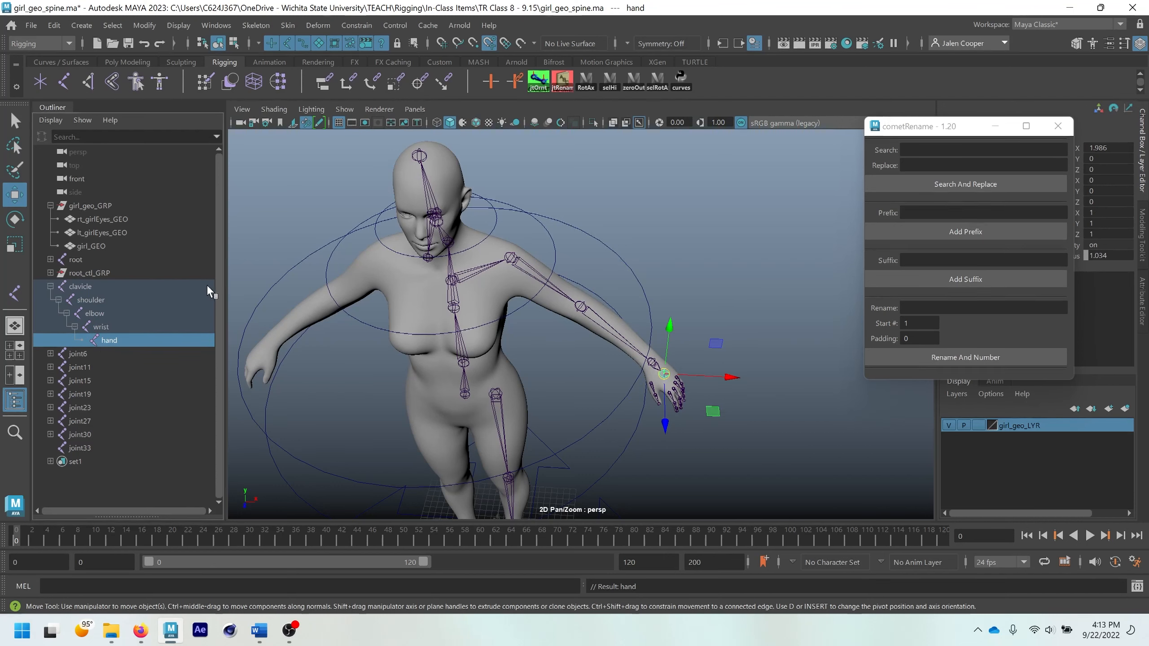
# Step: Expand the whole left leg hierarchy under joint6 and rename joint6 to hip
pyautogui.click(114, 354)
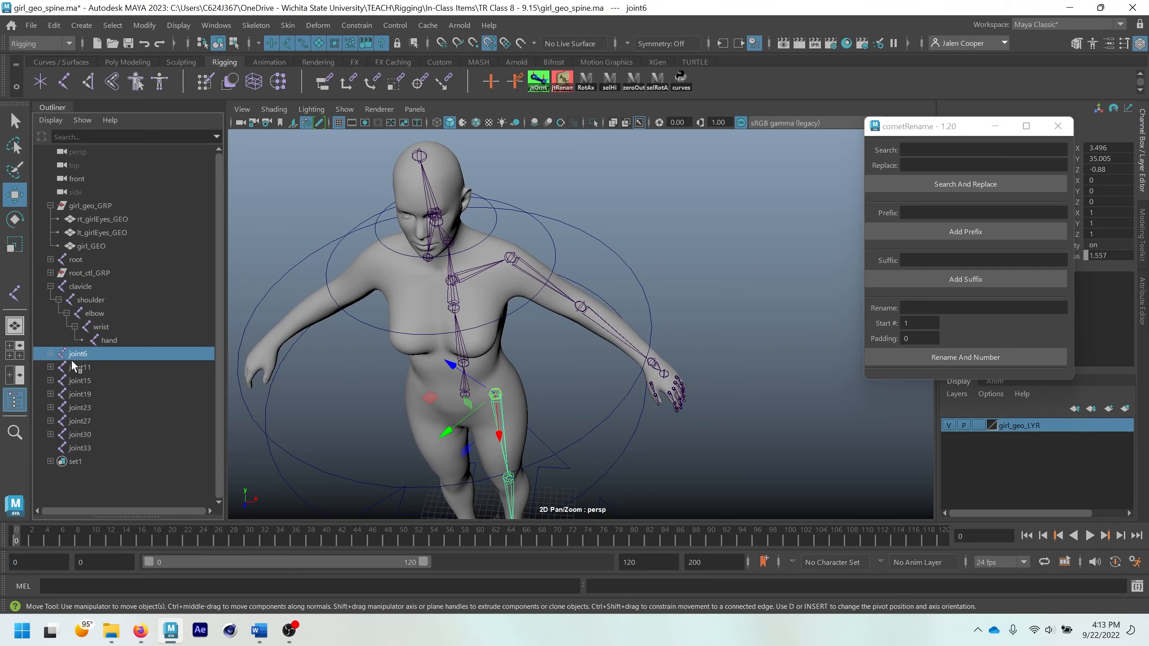
pyautogui.keyDown('shift'); pyautogui.click(51, 354); pyautogui.keyUp('shift')
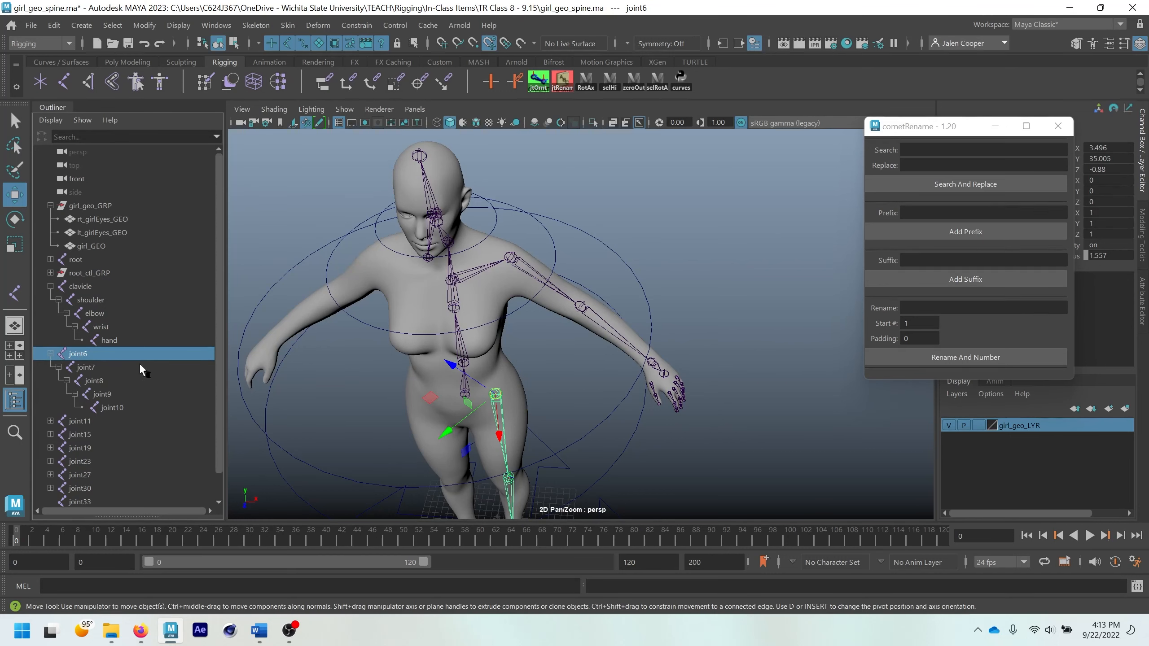
pyautogui.doubleClick(78, 354)
pyautogui.write('hip')
pyautogui.press('Return')
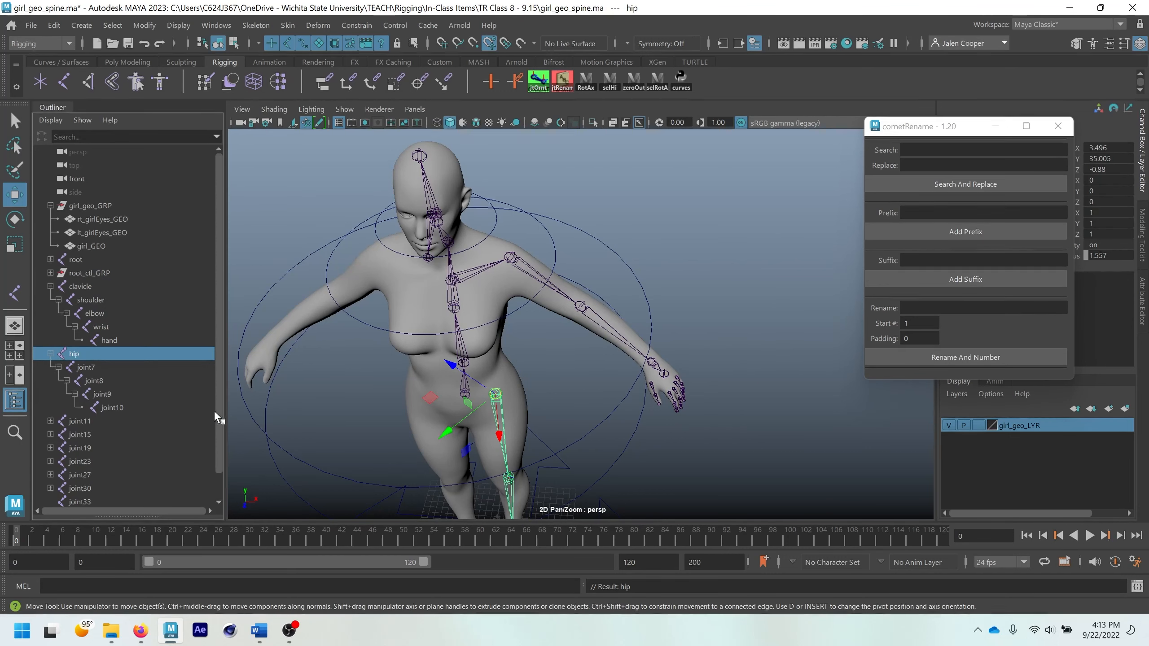
# Step: Rename the next two leg joints below the hip, joint7 to knee and joint8 to ankle
pyautogui.click(107, 369)
pyautogui.doubleClick(103, 370)
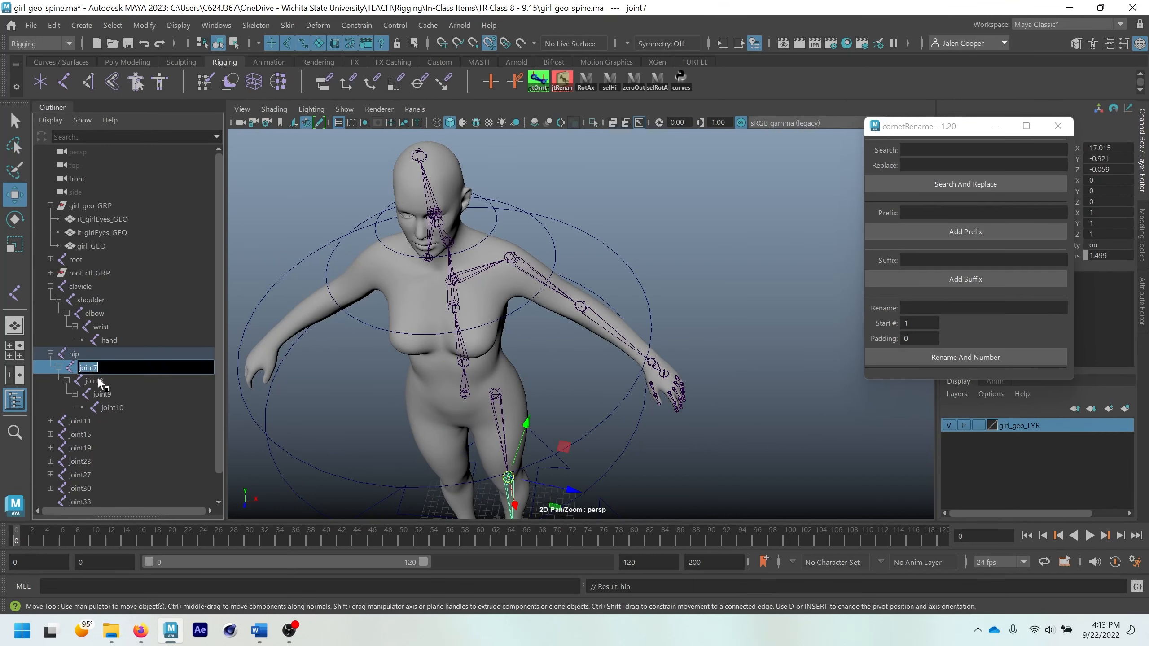
pyautogui.write('knee')
pyautogui.press('Return')
pyautogui.click(100, 384)
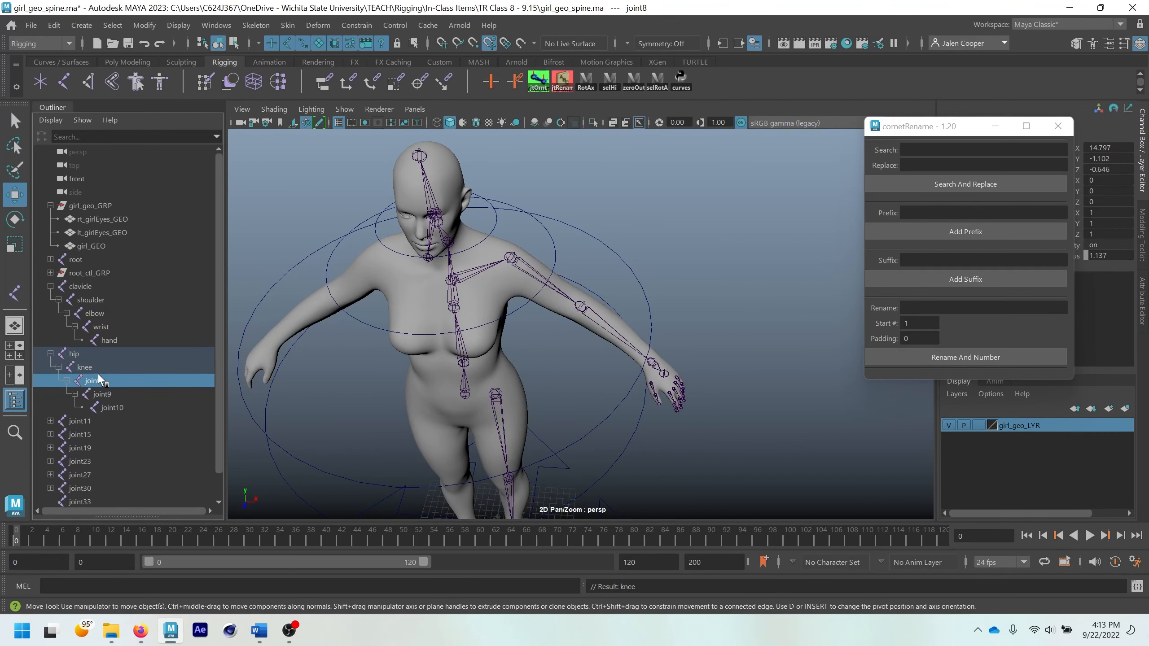
pyautogui.doubleClick(112, 387)
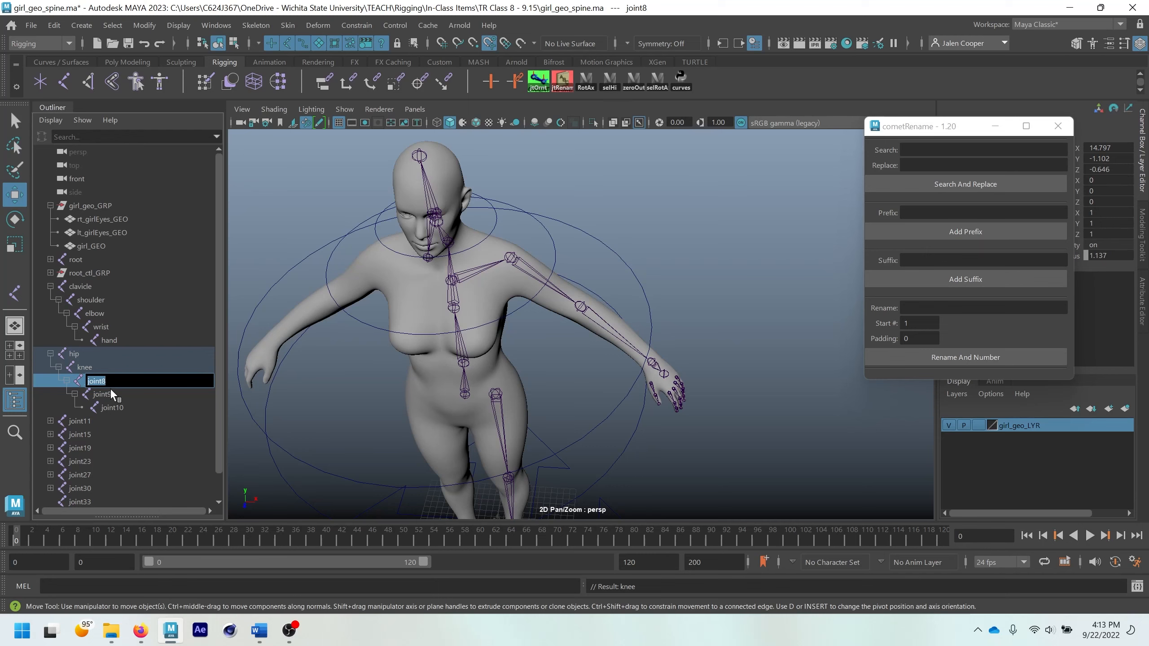
pyautogui.write('ankle')
pyautogui.press('Return')
# Step: Rename the foot joints below the ankle, joint9 to ball and joint10 to toe
pyautogui.press('f')
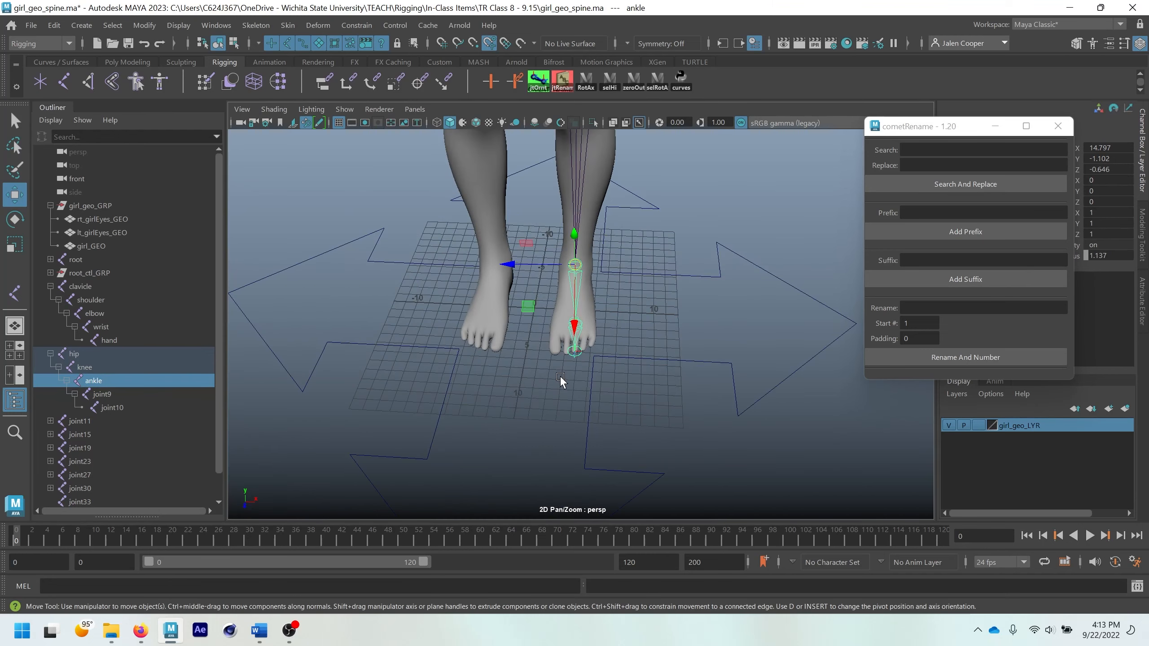
pyautogui.click(102, 396)
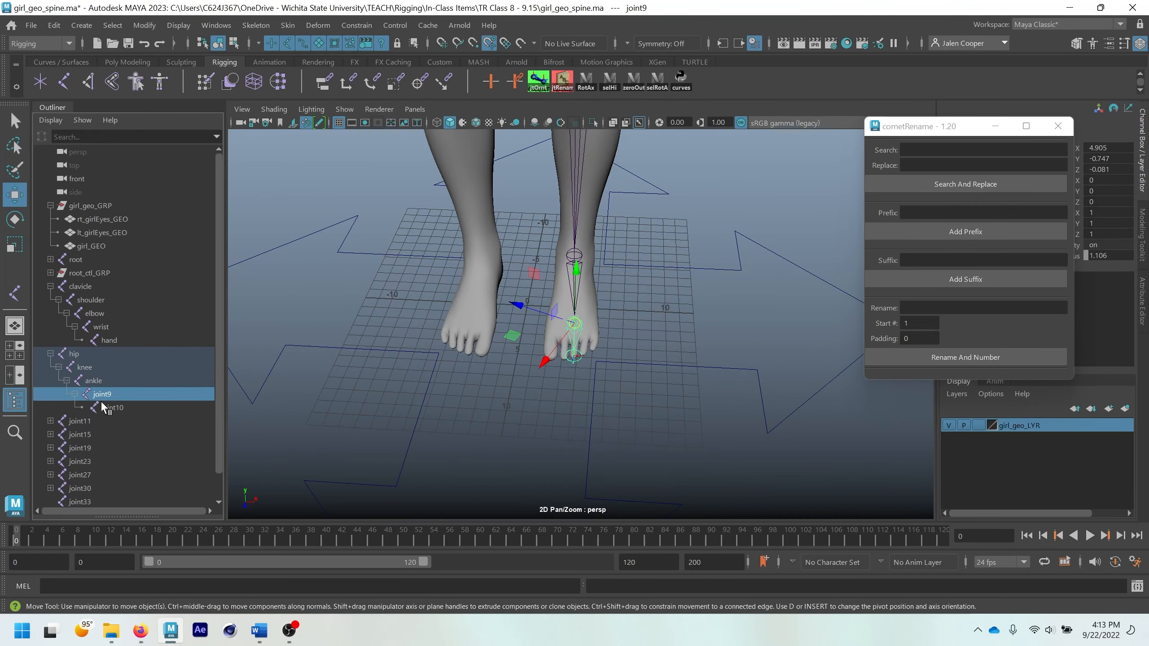
pyautogui.doubleClick(103, 400)
pyautogui.write('ball')
pyautogui.press('Return')
pyautogui.click(104, 408)
pyautogui.doubleClick(109, 408)
pyautogui.write('toe')
pyautogui.press('Return')
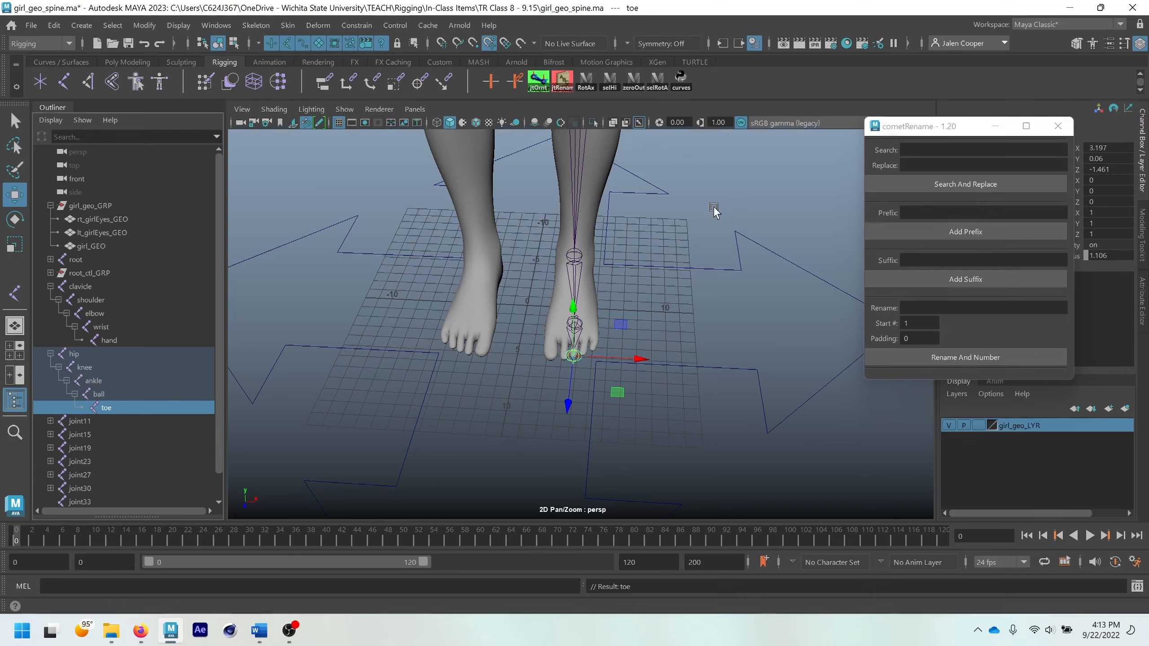
# Step: Select the thumb chain joint27 through joint29 and batch-rename it to thumb, numbered from 1 with padding 0
pyautogui.scroll(-4, 684, 308)
pyautogui.scroll(-3, 643, 326)
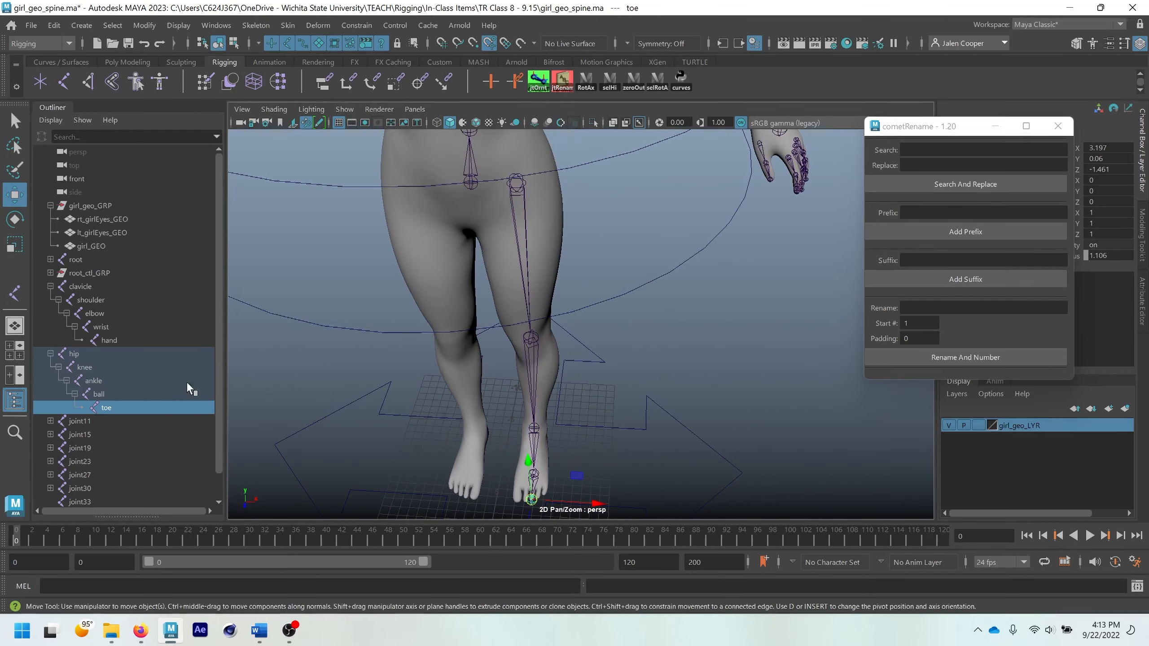
pyautogui.keyDown('alt'); pyautogui.moveTo(738, 330); pyautogui.dragTo(620, 458, button='middle'); pyautogui.keyUp('alt')
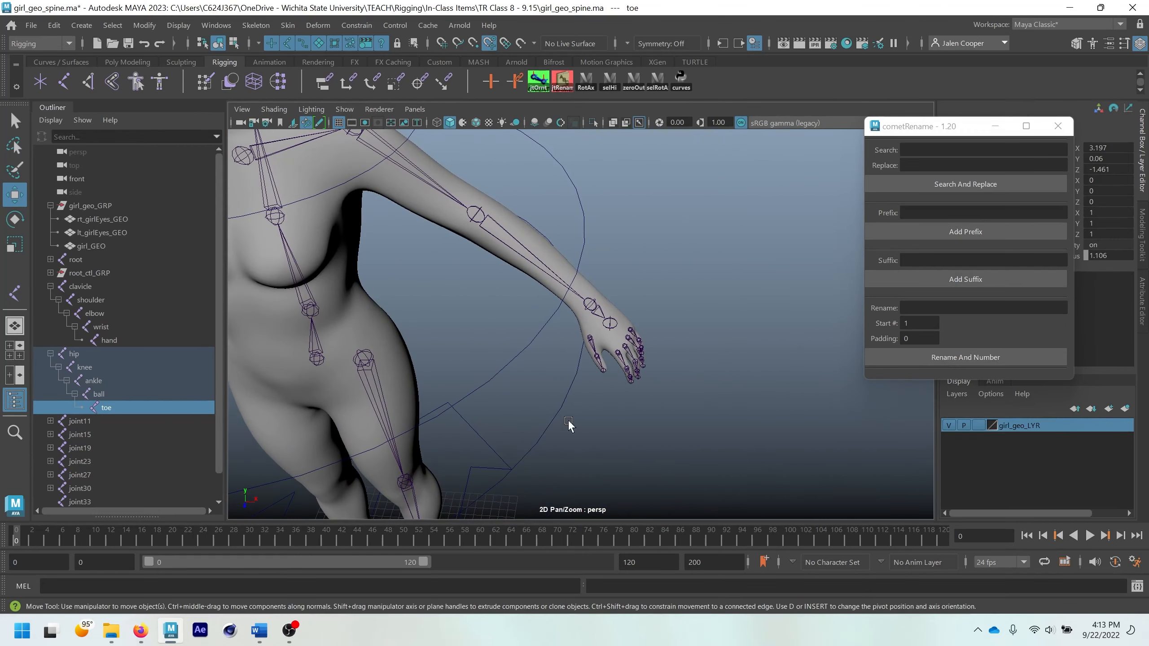
pyautogui.click(589, 339)
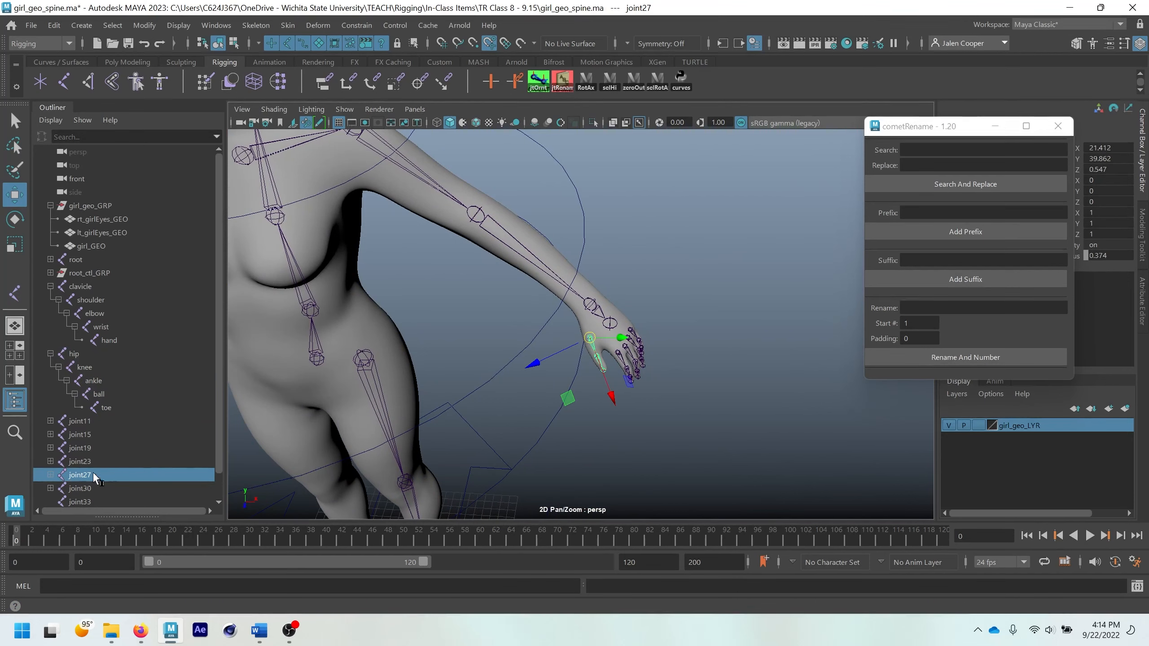
pyautogui.scroll(-2, 215, 448)
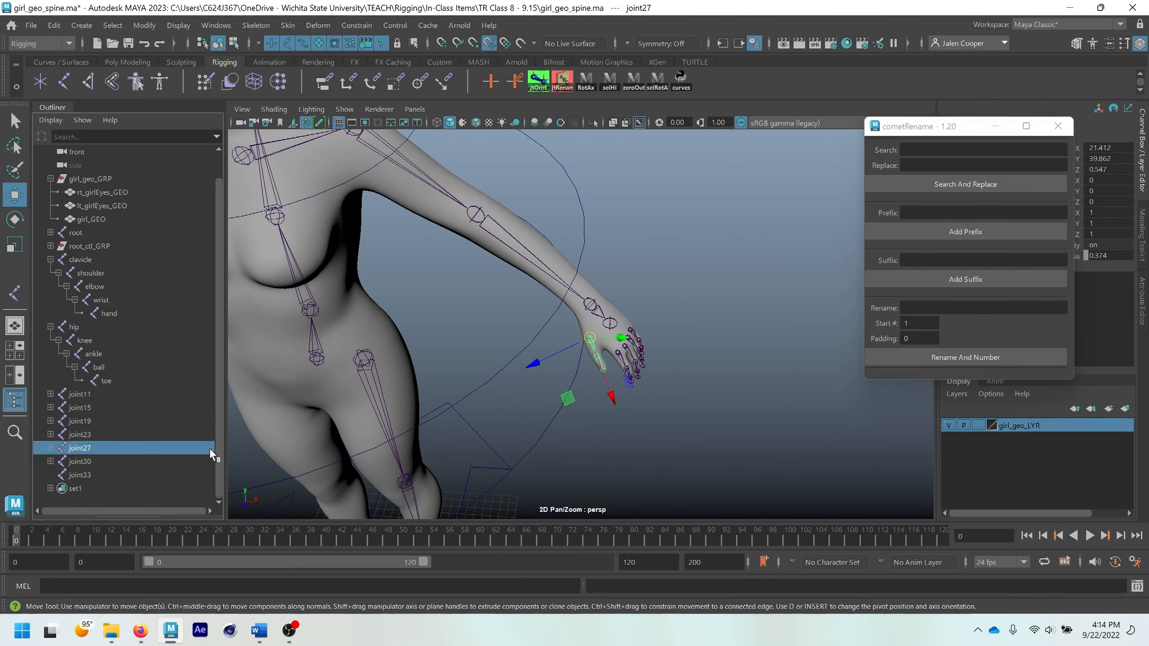
pyautogui.click(50, 448)
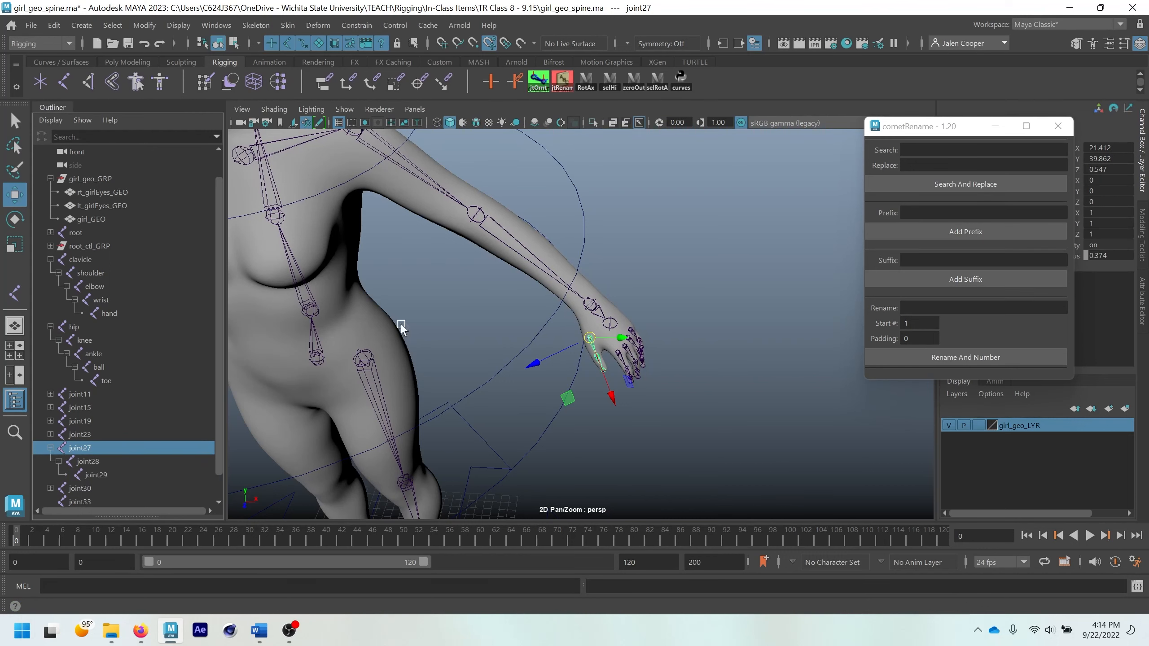
pyautogui.scroll(5, 551, 356)
pyautogui.keyDown('alt'); pyautogui.moveTo(559, 372); pyautogui.dragTo(566, 271, button='middle'); pyautogui.keyUp('alt')
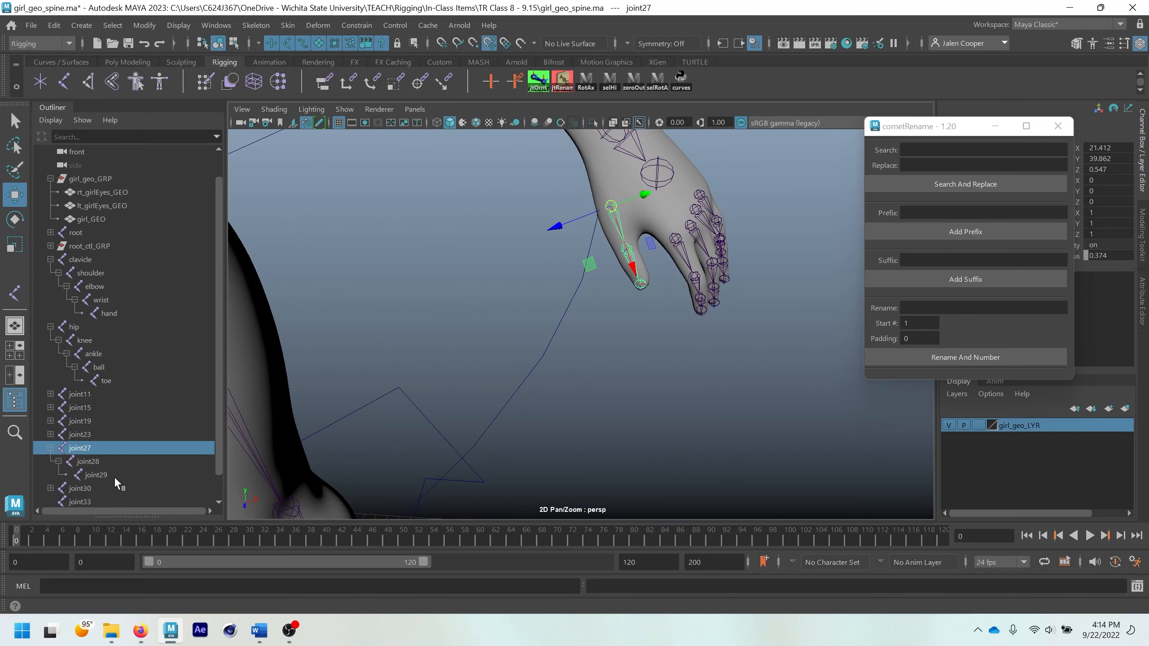
pyautogui.keyDown('shift'); pyautogui.click(96, 475); pyautogui.keyUp('shift')
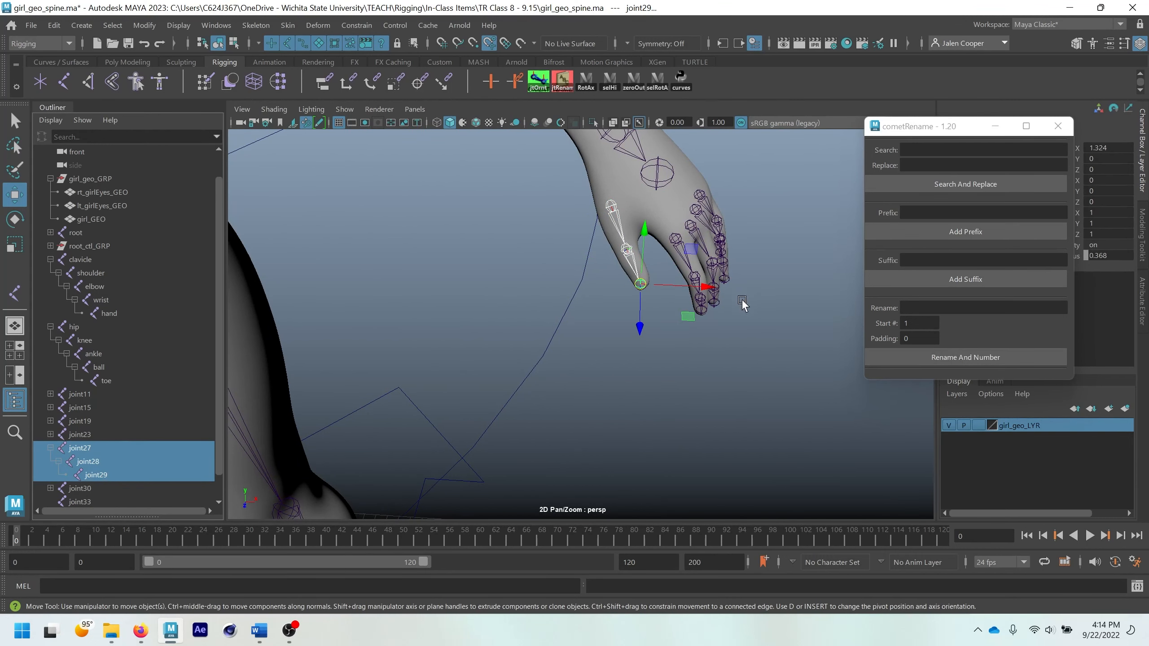
pyautogui.click(918, 310)
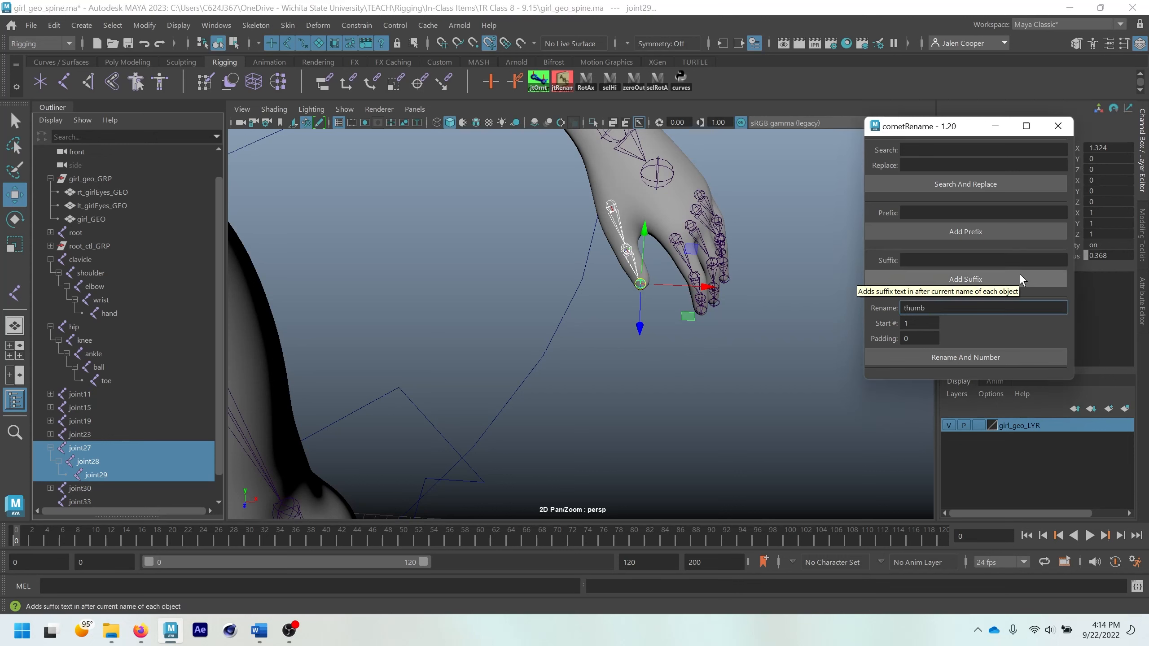
pyautogui.click(919, 338)
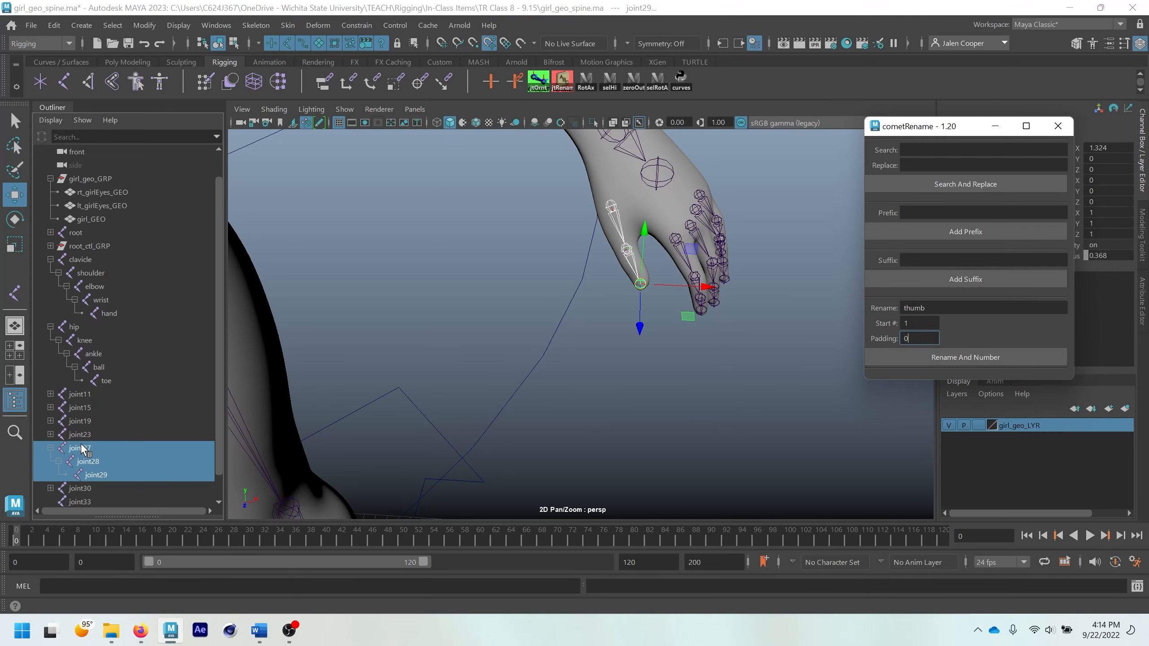
pyautogui.click(1013, 359)
# Step: Select the whole index finger chain starting at joint11, batch-rename it to index numbered from 1, and expand the chain
pyautogui.keyDown('alt'); pyautogui.moveTo(608, 390); pyautogui.dragTo(561, 416, button='middle'); pyautogui.keyUp('alt')
pyautogui.press('q')
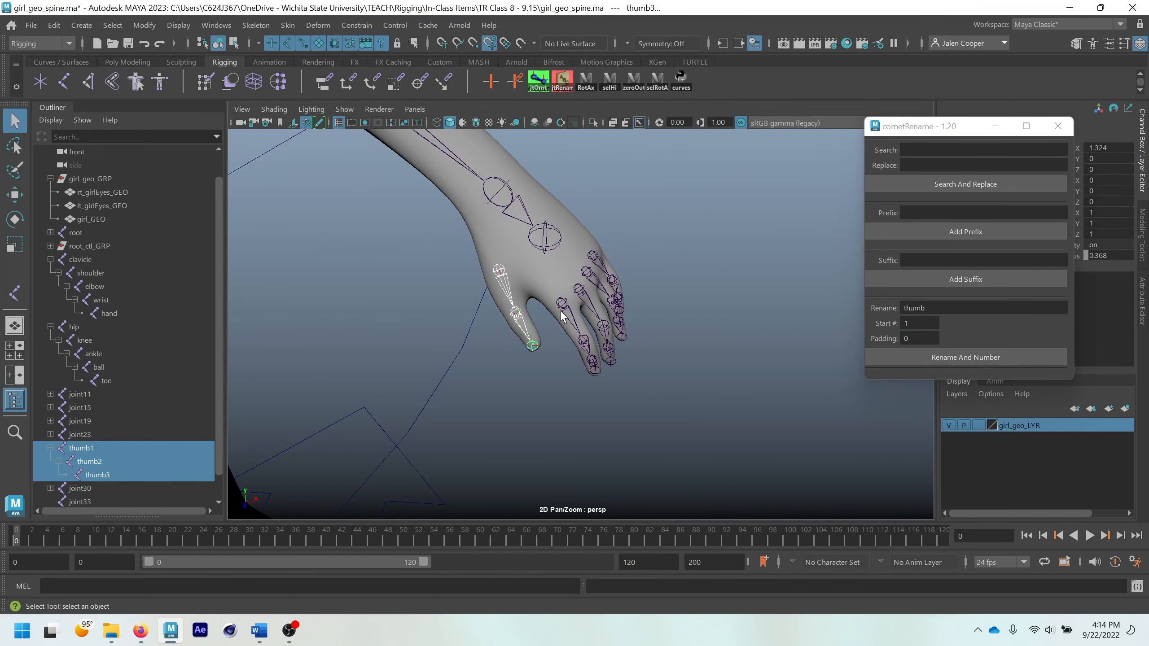
pyautogui.click(563, 308)
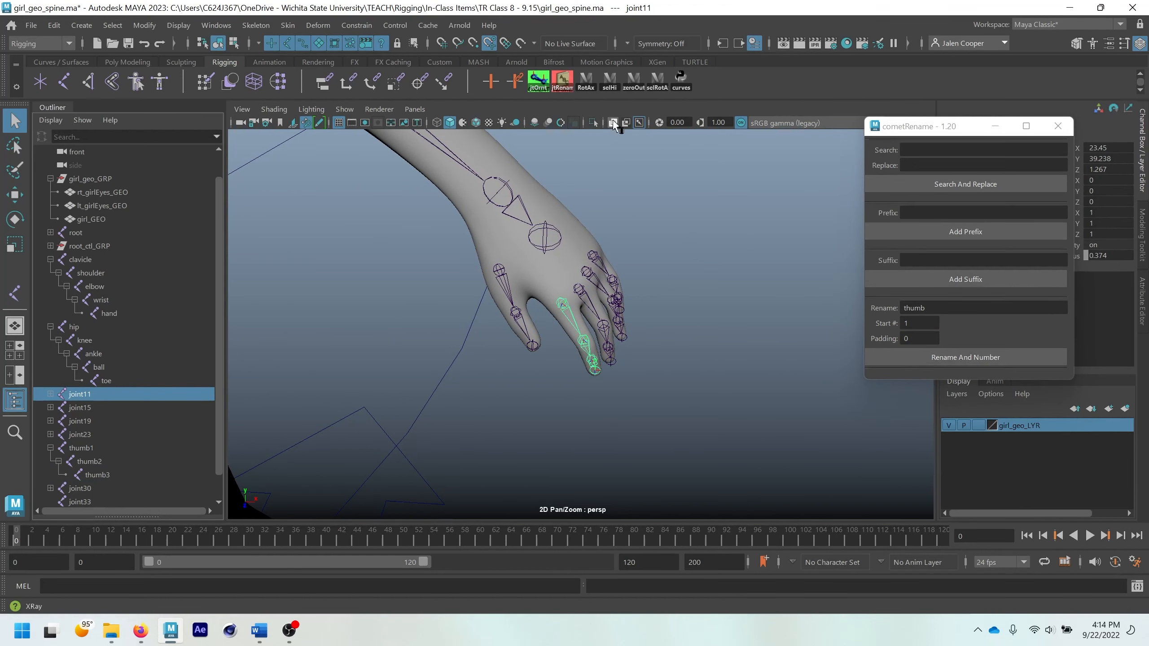
pyautogui.click(609, 82)
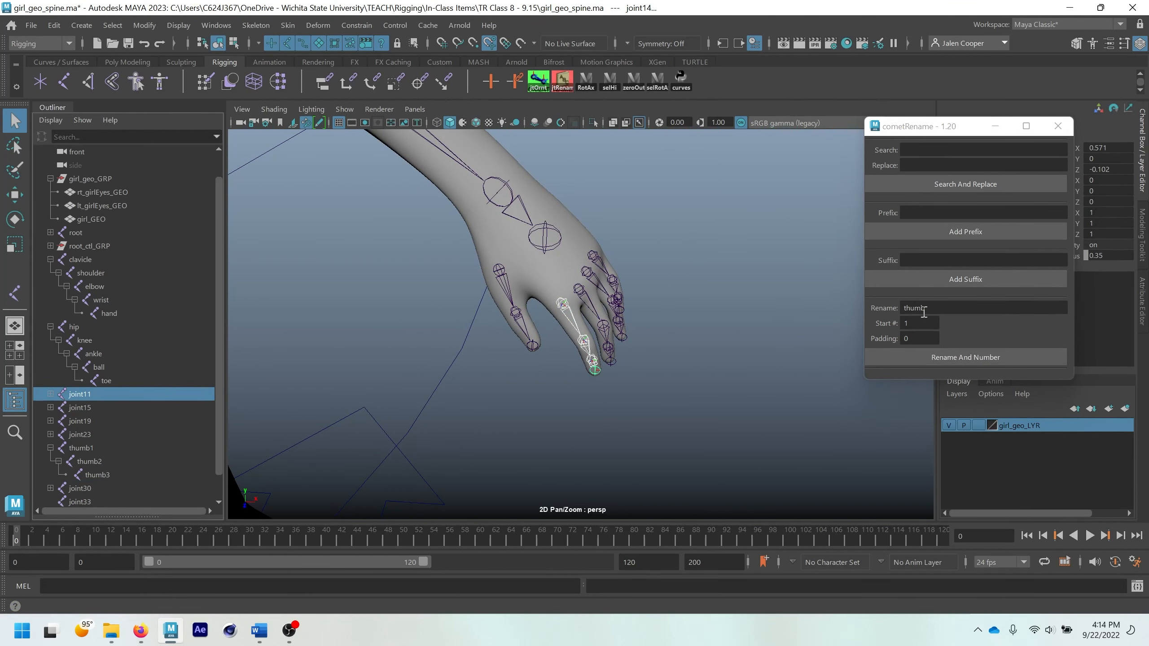
pyautogui.moveTo(940, 310); pyautogui.dragTo(894, 311)
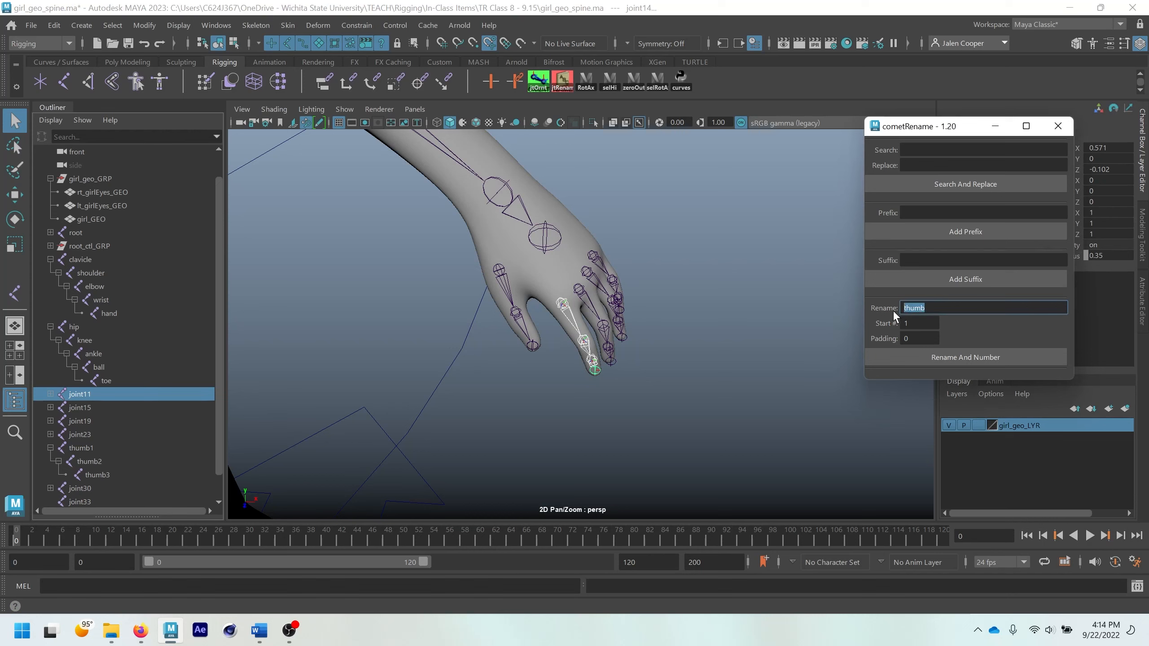
pyautogui.write('index')
pyautogui.click(928, 352)
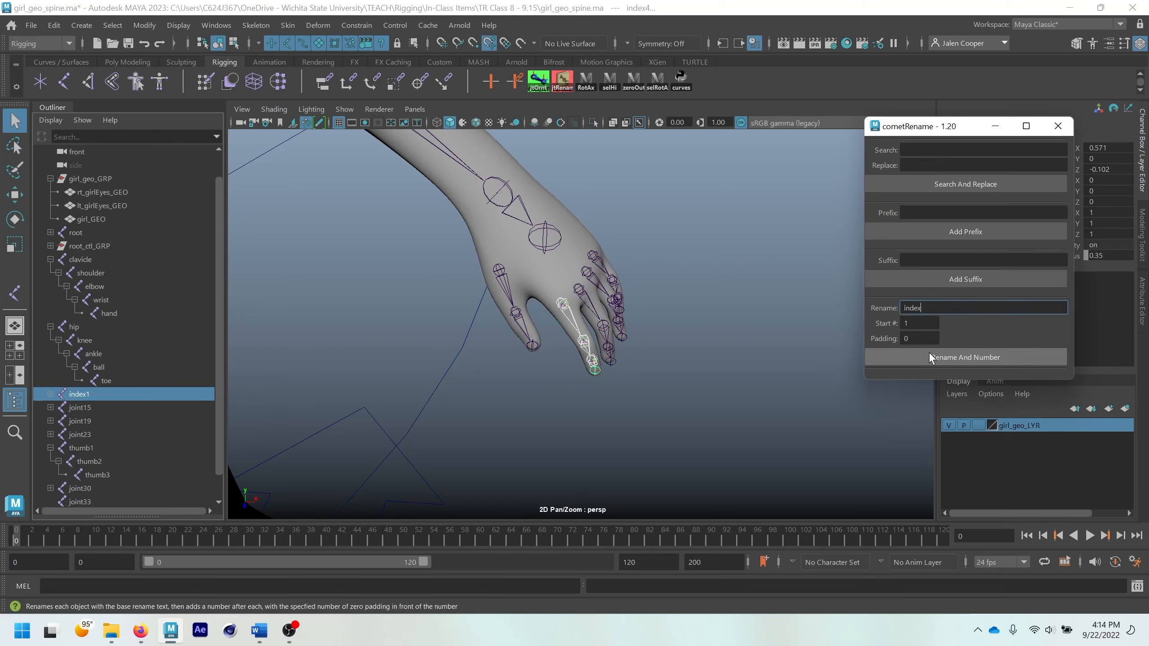
pyautogui.click(50, 394)
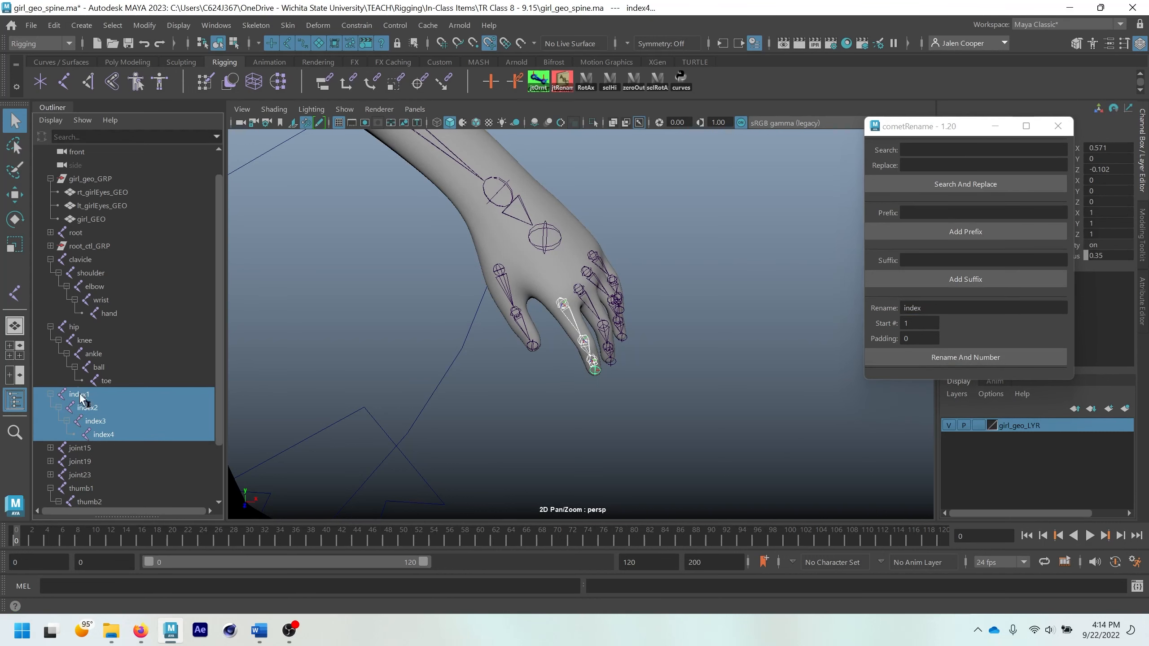
# Step: Select the whole middle finger chain starting at joint15, batch-rename it to middle numbered from 1, and expand the chain
pyautogui.click(581, 291)
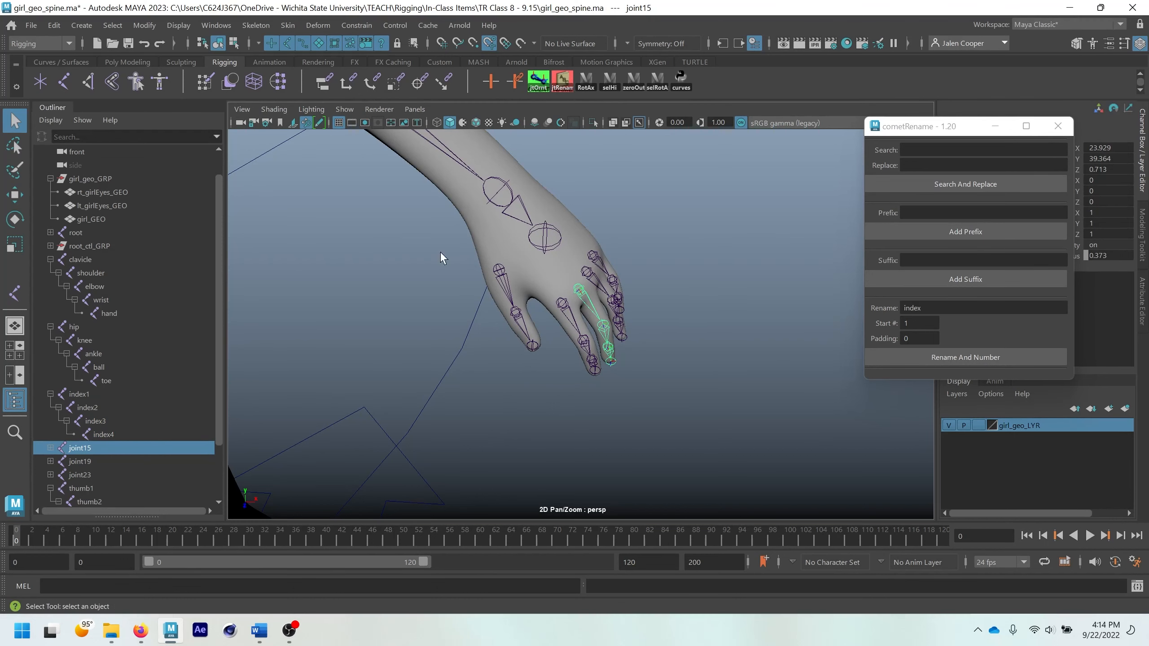
pyautogui.click(610, 80)
pyautogui.moveTo(931, 309); pyautogui.dragTo(865, 312)
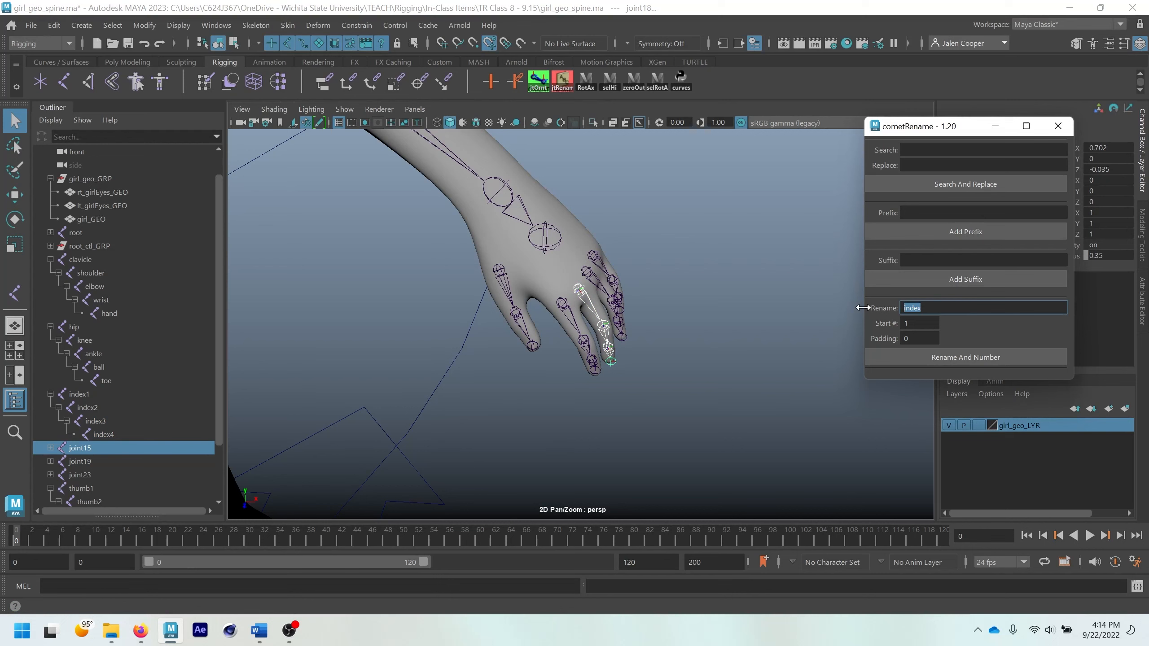
pyautogui.write('middle')
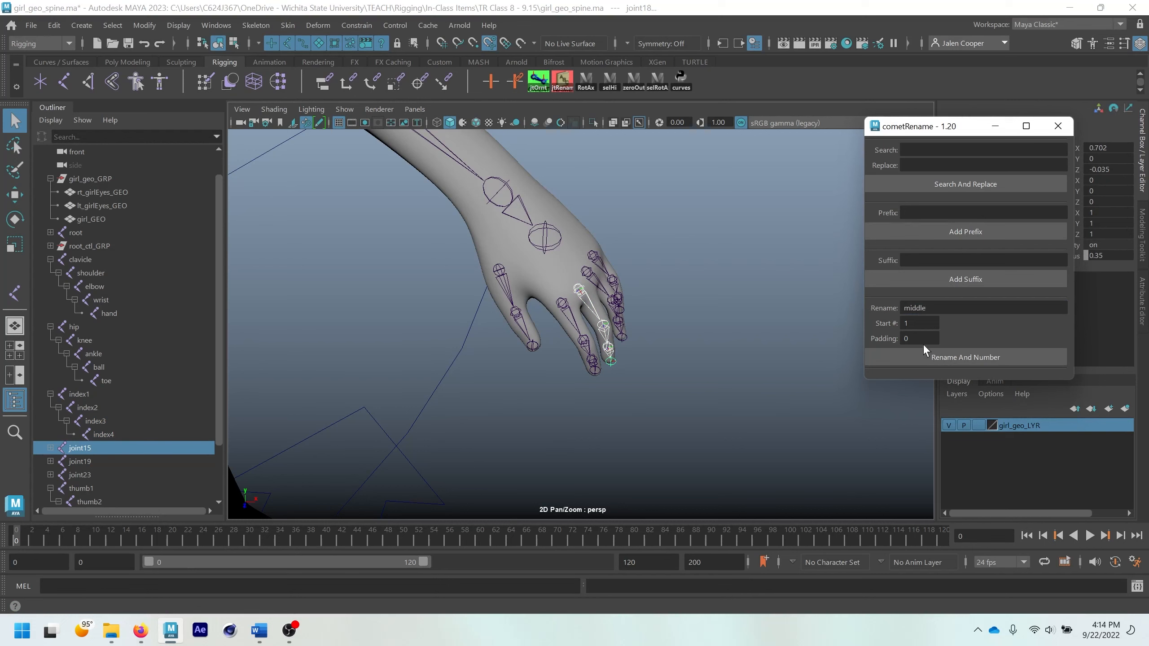
pyautogui.click(923, 349)
pyautogui.click(50, 447)
# Step: Expand the ring finger chain, select joint19 through joint22, and batch-rename it to ring, numbered from 1 with padding 0
pyautogui.scroll(-3, 69, 443)
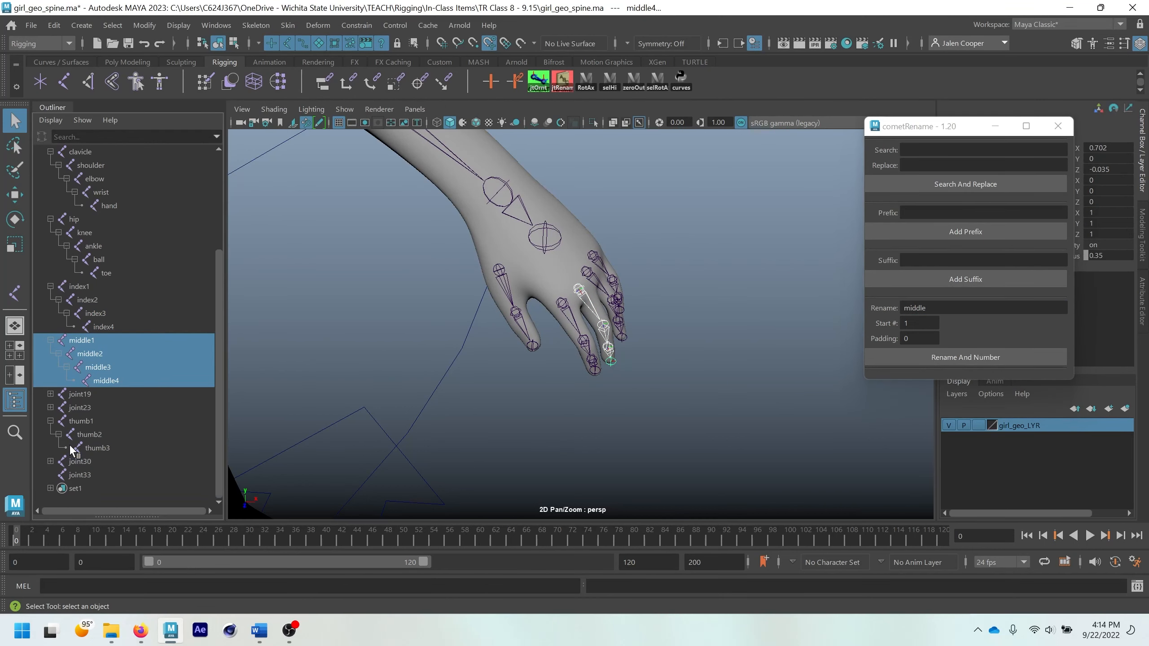
pyautogui.click(51, 394)
pyautogui.click(80, 394)
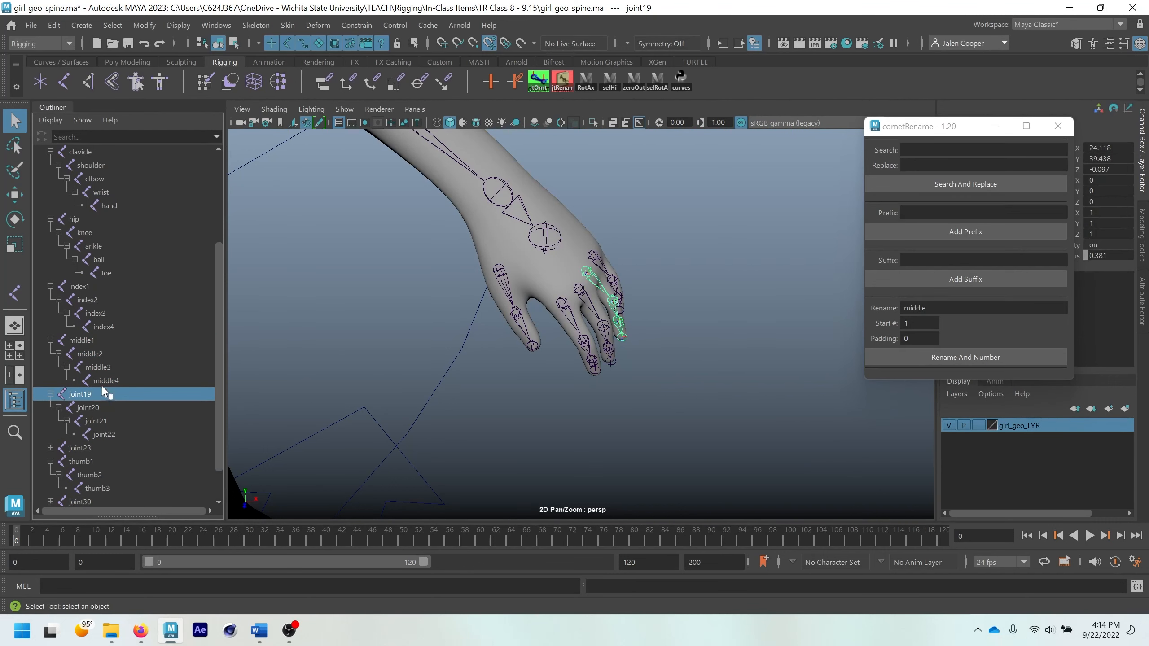
pyautogui.keyDown('shift'); pyautogui.click(113, 434); pyautogui.keyUp('shift')
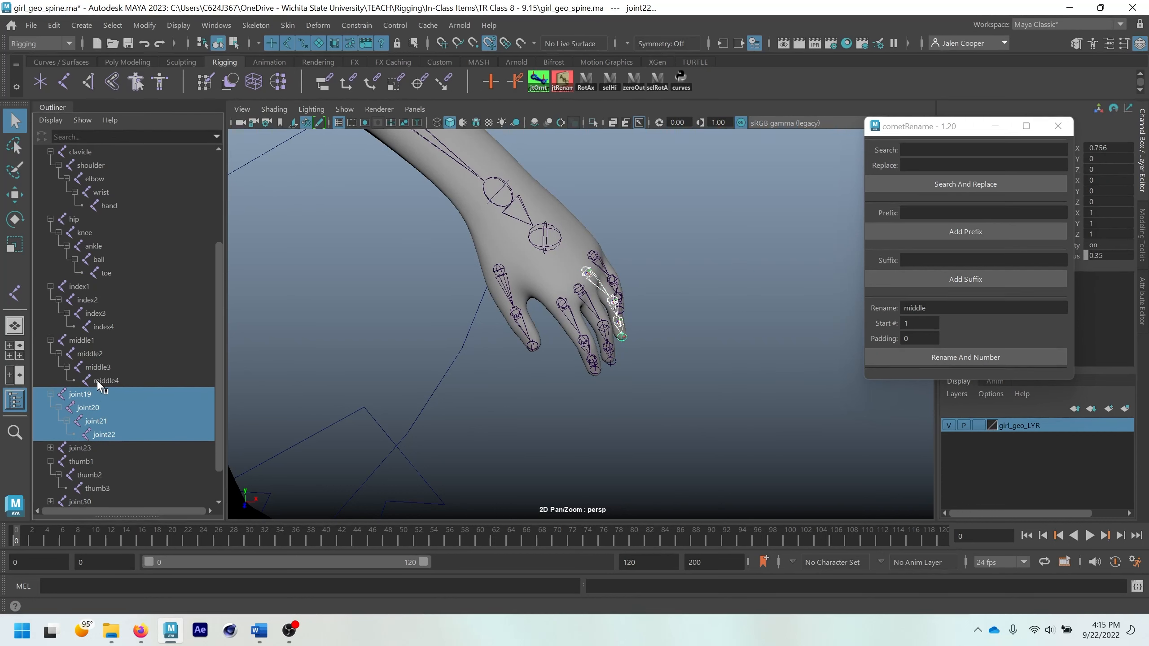
pyautogui.click(79, 394)
pyautogui.keyDown('shift'); pyautogui.click(108, 434); pyautogui.keyUp('shift')
pyautogui.doubleClick(914, 307)
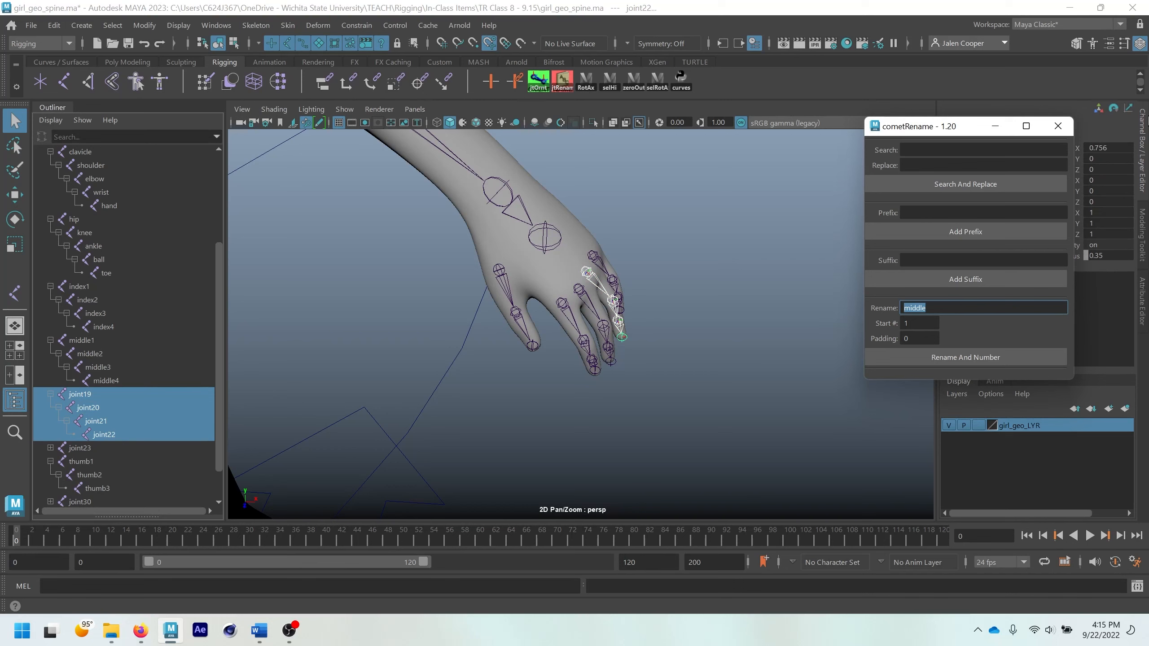
pyautogui.write('ring')
pyautogui.click(950, 357)
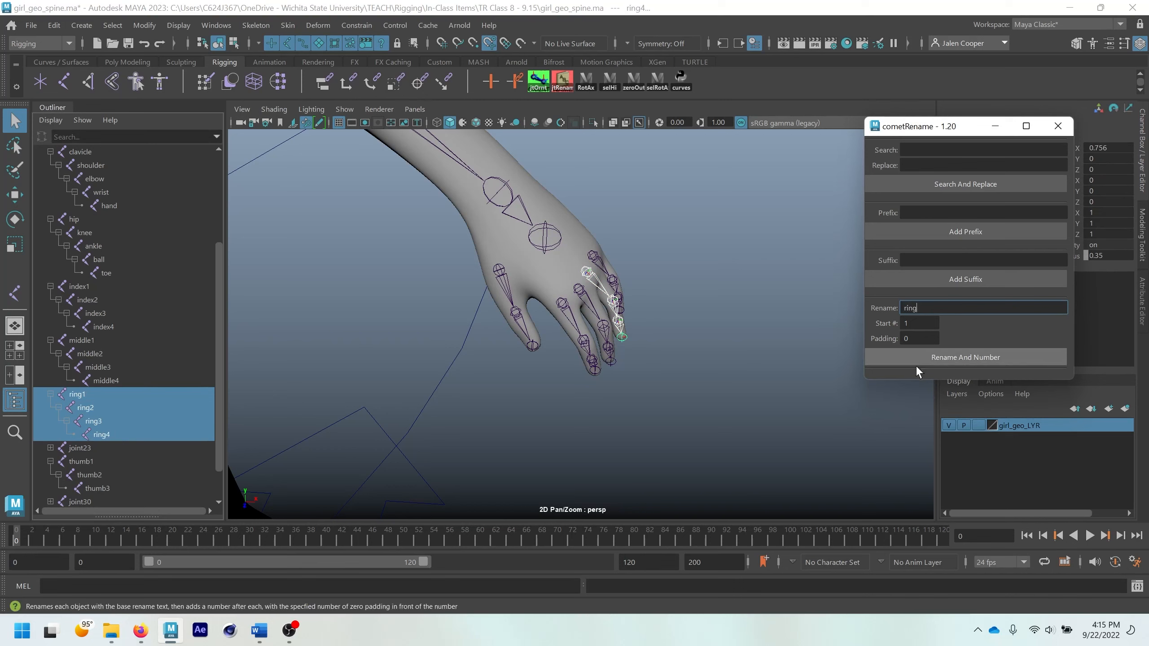
# Step: Select the whole pinky finger chain starting at joint23 and batch-rename it to pinky, numbered from 1 with padding 0
pyautogui.click(594, 255)
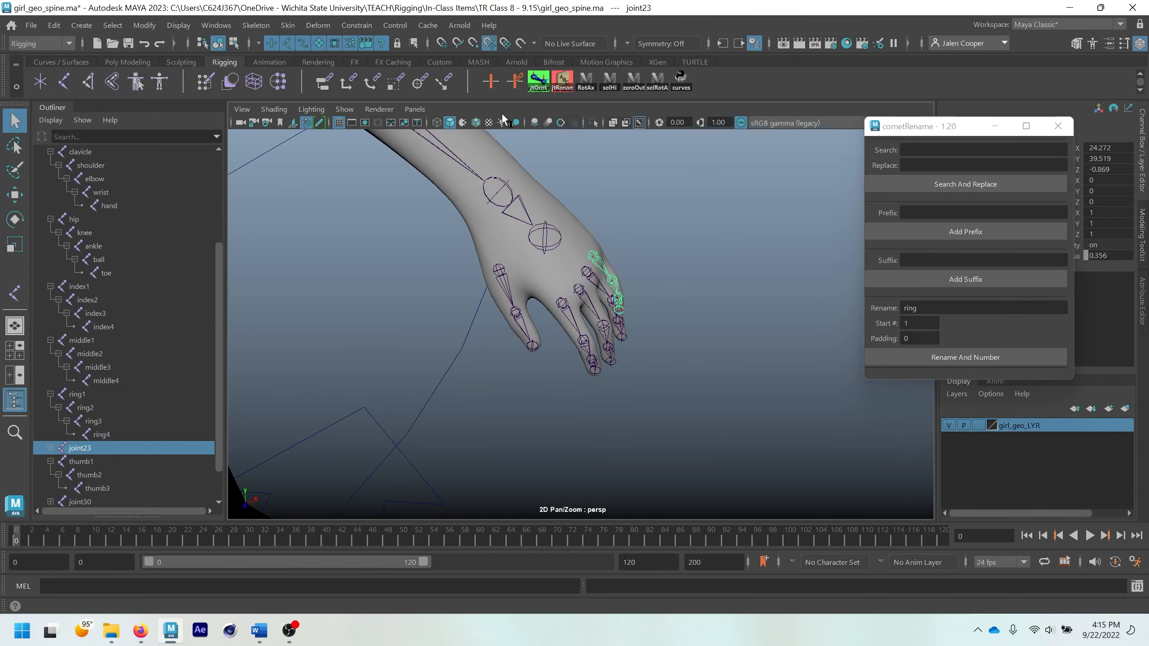
pyautogui.click(609, 89)
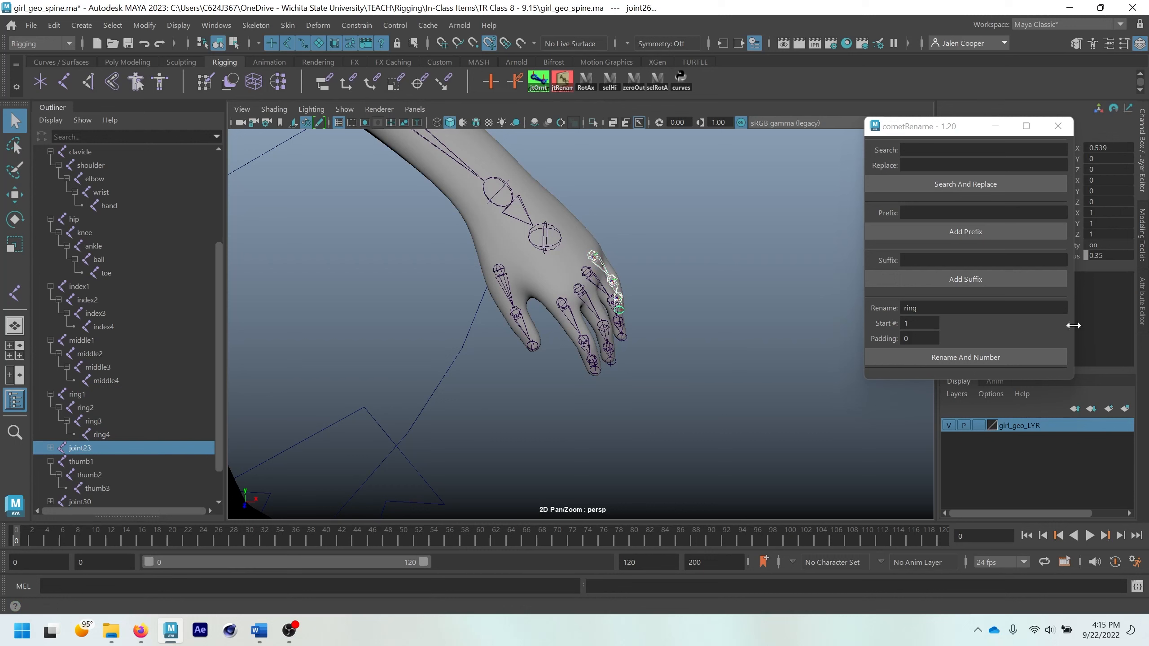
pyautogui.doubleClick(993, 311)
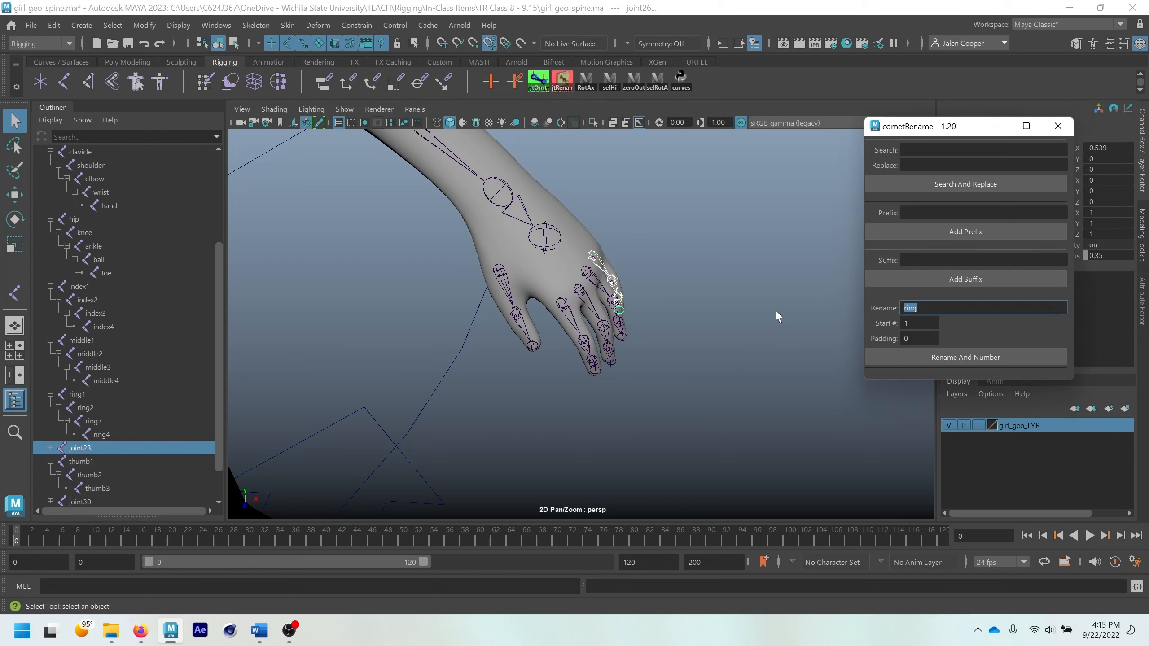
pyautogui.write('pinkie')
pyautogui.write('y')
pyautogui.click(906, 351)
# Step: Rename the jaw joints in the head, joint30 to jaw1 and its child joint31 to jaw2
pyautogui.keyDown('alt'); pyautogui.moveTo(543, 298); pyautogui.dragTo(652, 322, button='middle'); pyautogui.keyUp('alt')
pyautogui.keyDown('alt'); pyautogui.moveTo(523, 209); pyautogui.dragTo(550, 267, button='middle'); pyautogui.keyUp('alt')
pyautogui.keyDown('alt'); pyautogui.moveTo(550, 267); pyautogui.dragTo(531, 215); pyautogui.keyUp('alt')
pyautogui.keyDown('alt'); pyautogui.moveTo(531, 215); pyautogui.dragTo(536, 267, button='middle'); pyautogui.keyUp('alt')
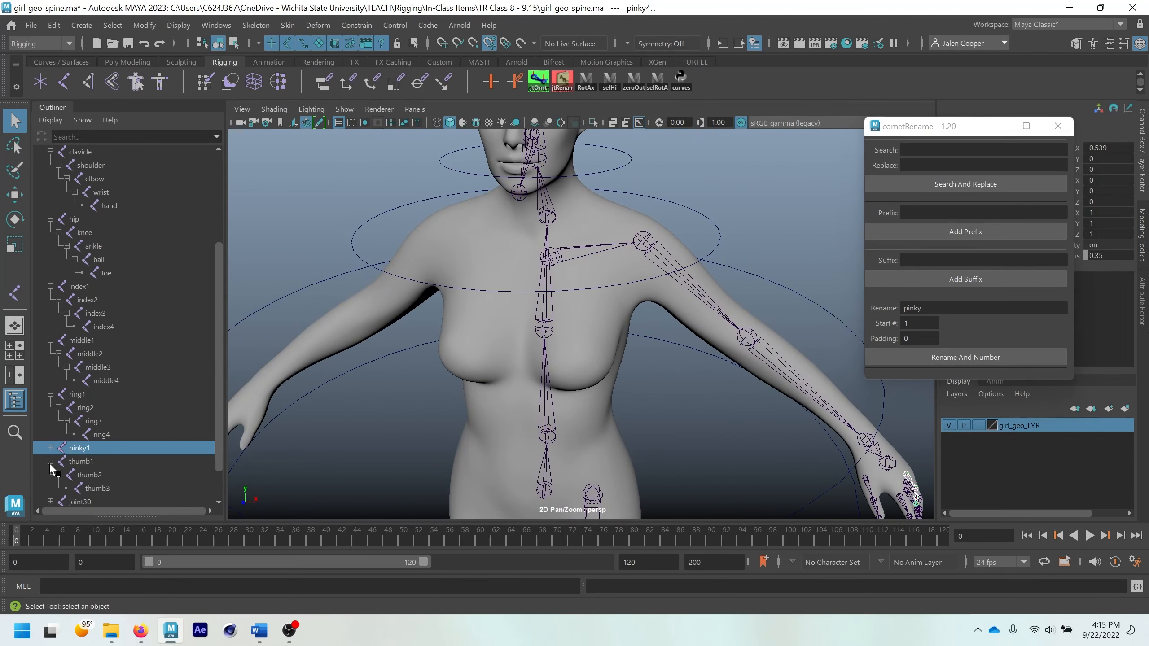
pyautogui.scroll(-1, 50, 464)
pyautogui.click(51, 461)
pyautogui.doubleClick(92, 461)
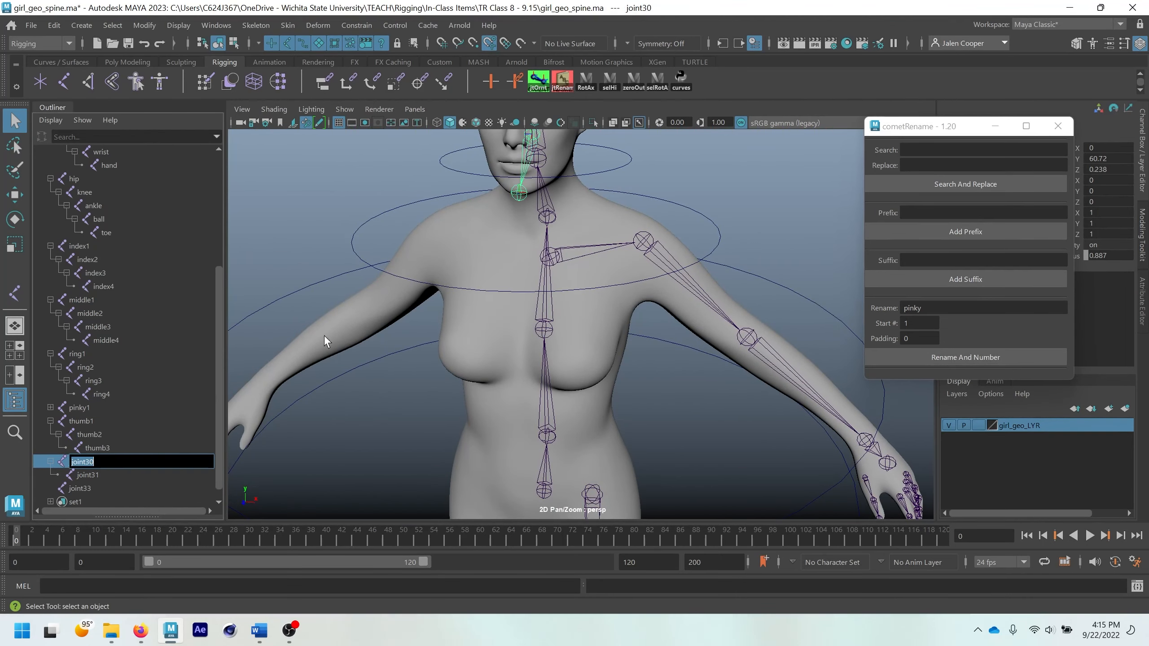
pyautogui.keyDown('alt'); pyautogui.moveTo(543, 204); pyautogui.dragTo(576, 344, button='middle'); pyautogui.keyUp('alt')
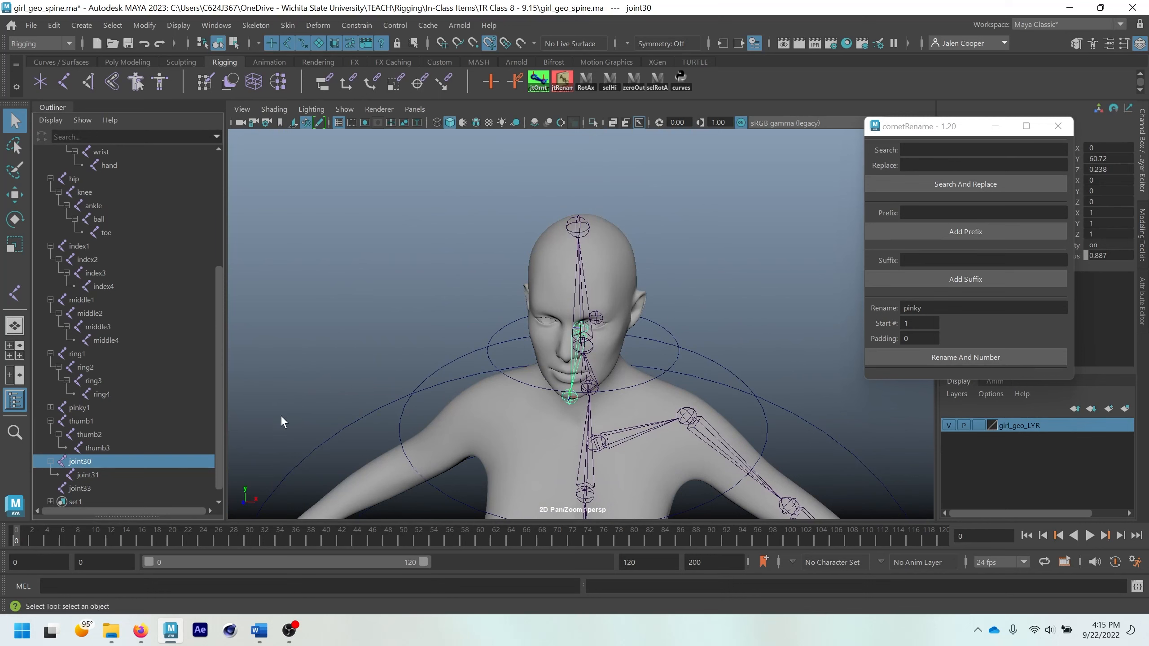
pyautogui.doubleClick(82, 462)
pyautogui.write('jaw1')
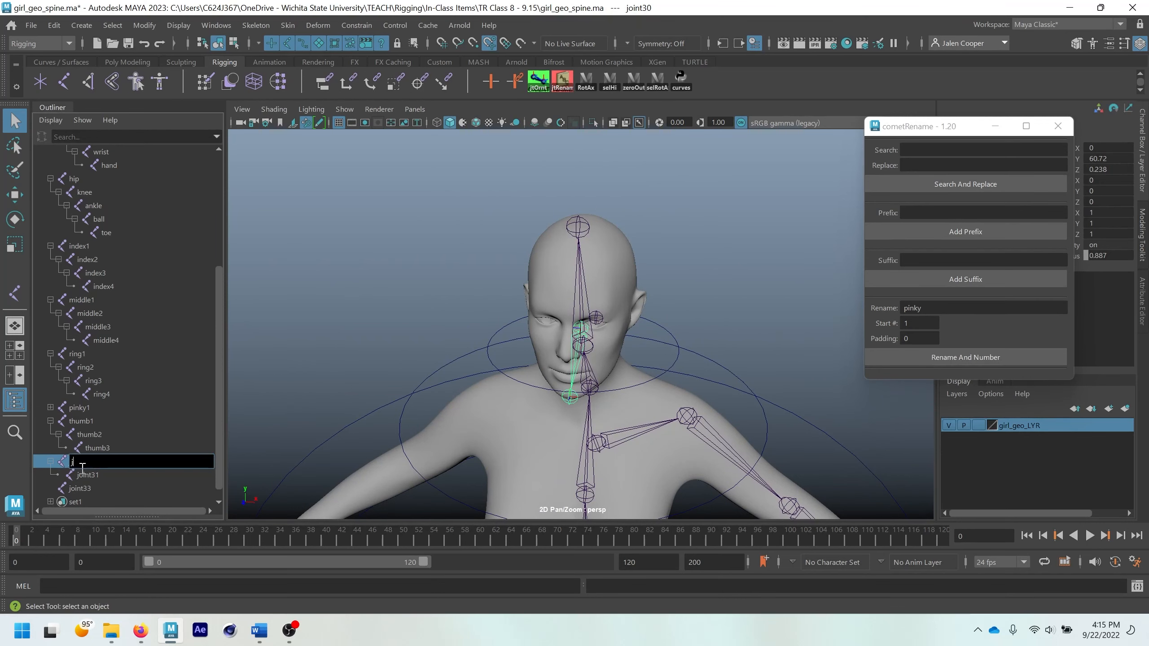
pyautogui.press('Return')
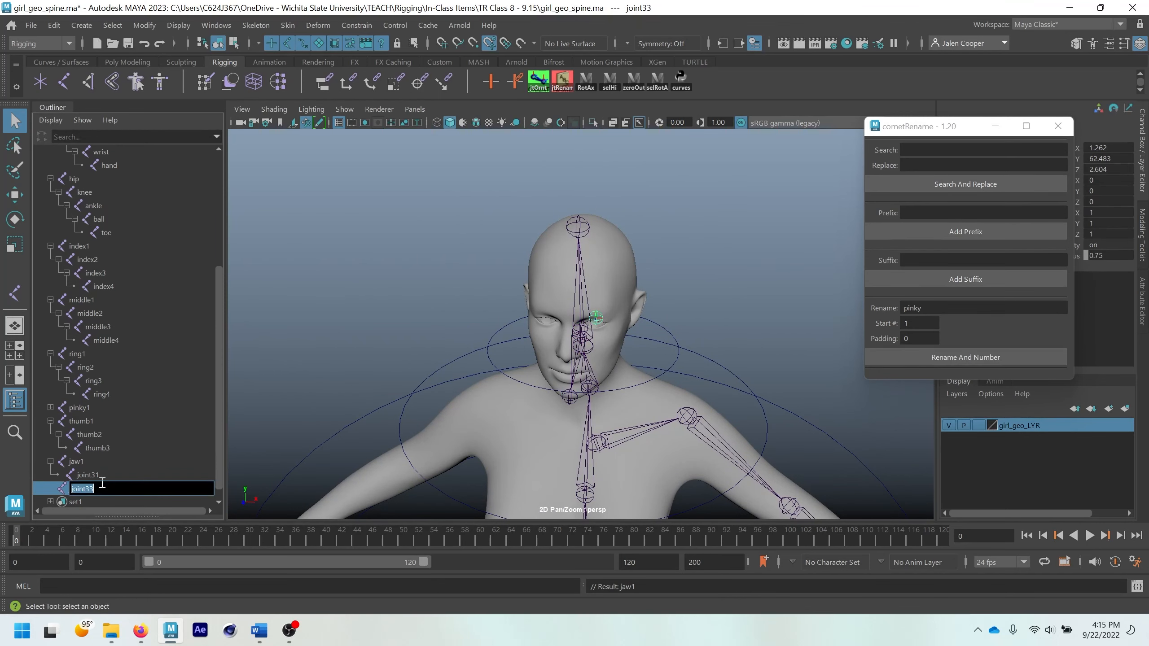
pyautogui.doubleClick(88, 474)
pyautogui.write('jaw2')
pyautogui.press('Return')
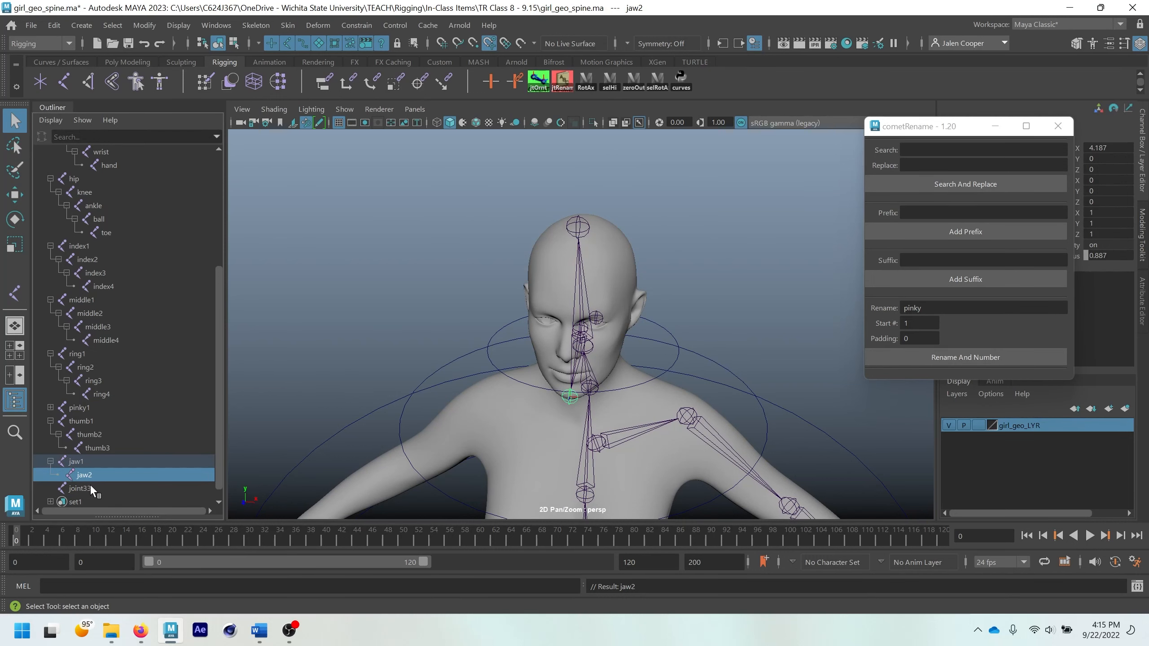
# Step: Rename the left eye joint, joint33, to lt_eye
pyautogui.doubleClick(90, 485)
pyautogui.write('lt_')
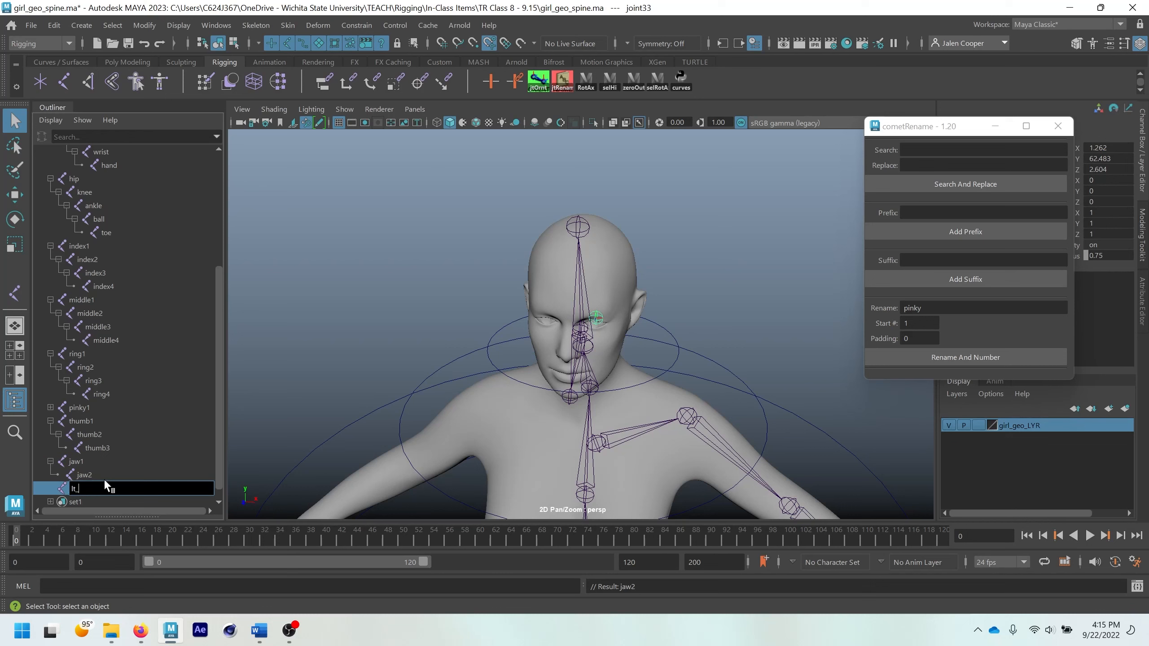
pyautogui.write('eye')
pyautogui.press('Return')
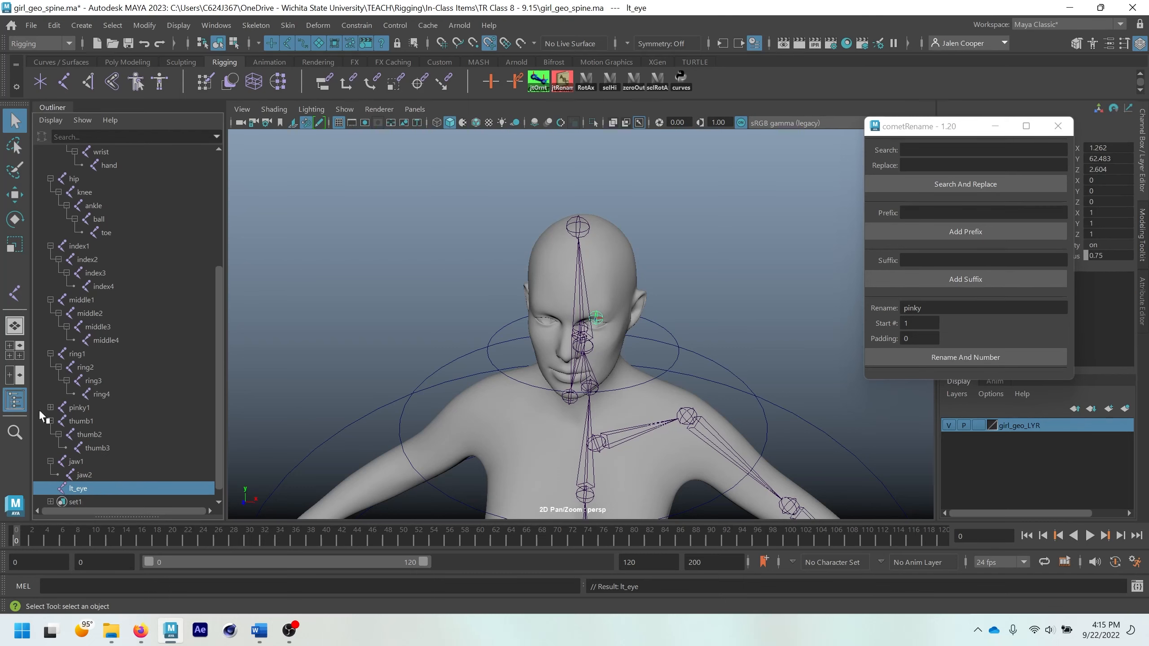
# Step: Collapse the thumb, ring, index, hip and middle joint hierarchies in the Outliner
pyautogui.click(51, 421)
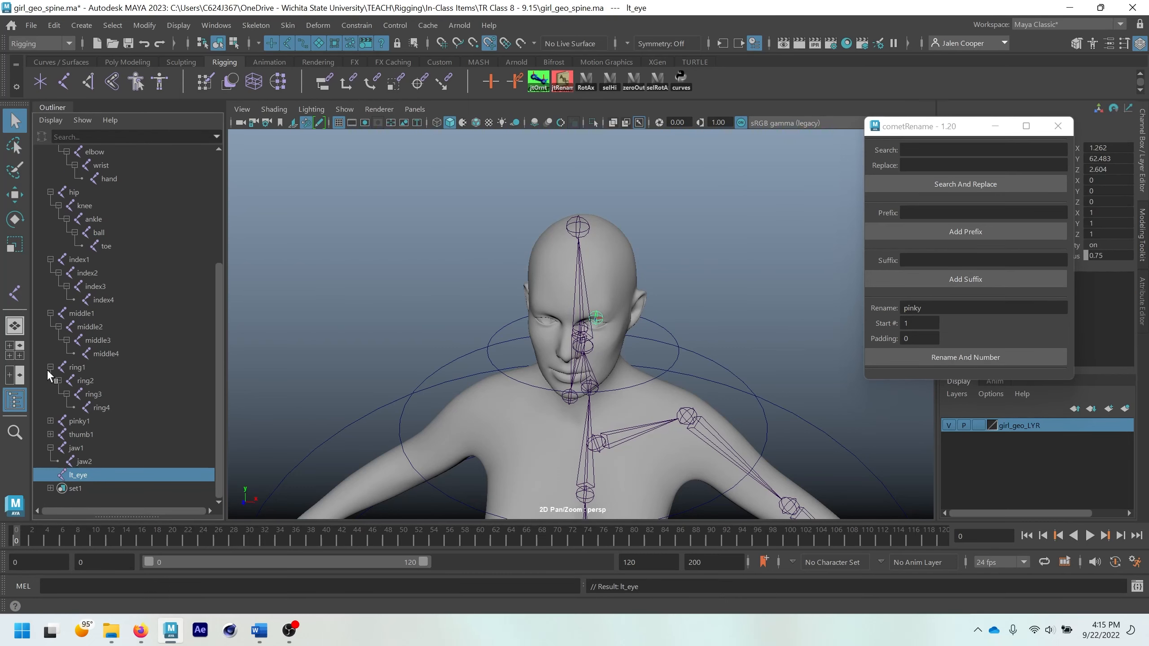
pyautogui.click(48, 368)
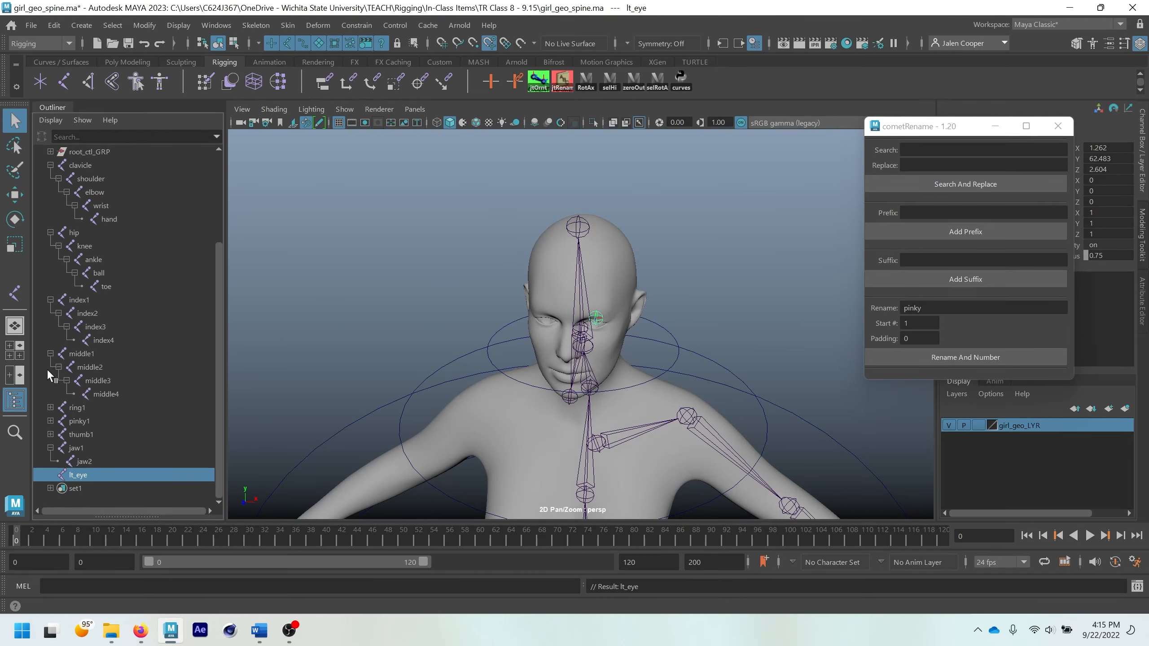
pyautogui.click(49, 300)
pyautogui.click(49, 272)
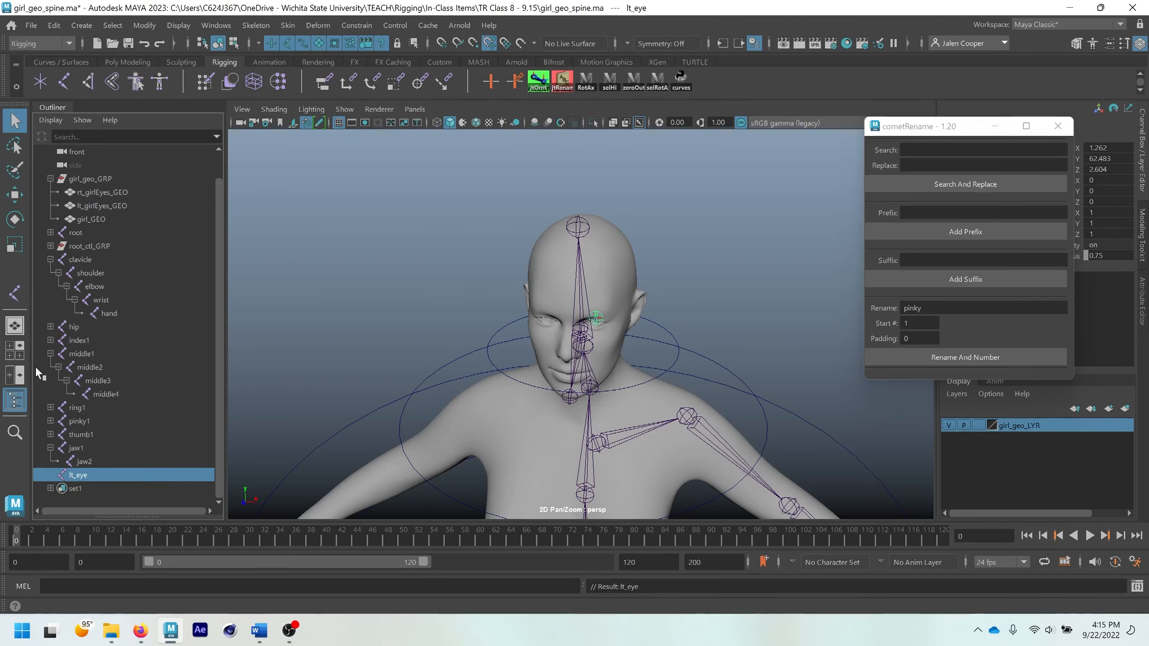
pyautogui.click(49, 352)
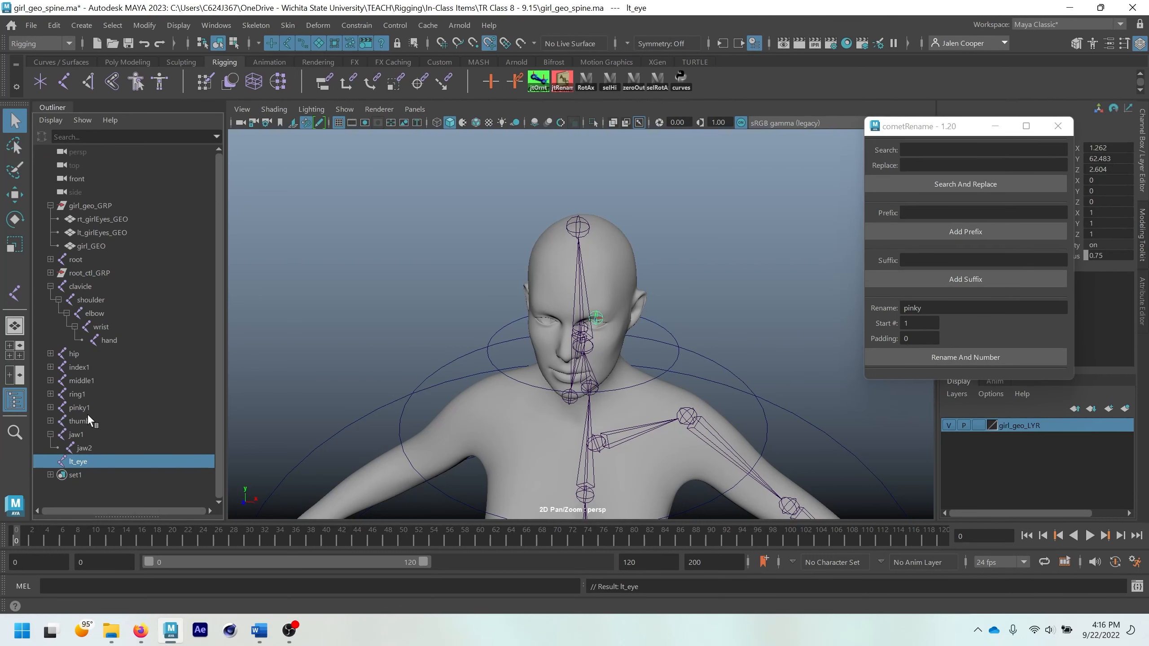
# Step: Select the complete index, middle, ring, pinky and thumb hierarchies, prefix them with lt_ using Prefix Hierarchy Names, and check the index and ring chains
pyautogui.scroll(-5, 565, 440)
pyautogui.keyDown('alt'); pyautogui.moveTo(632, 384); pyautogui.dragTo(612, 307, button='middle'); pyautogui.keyUp('alt')
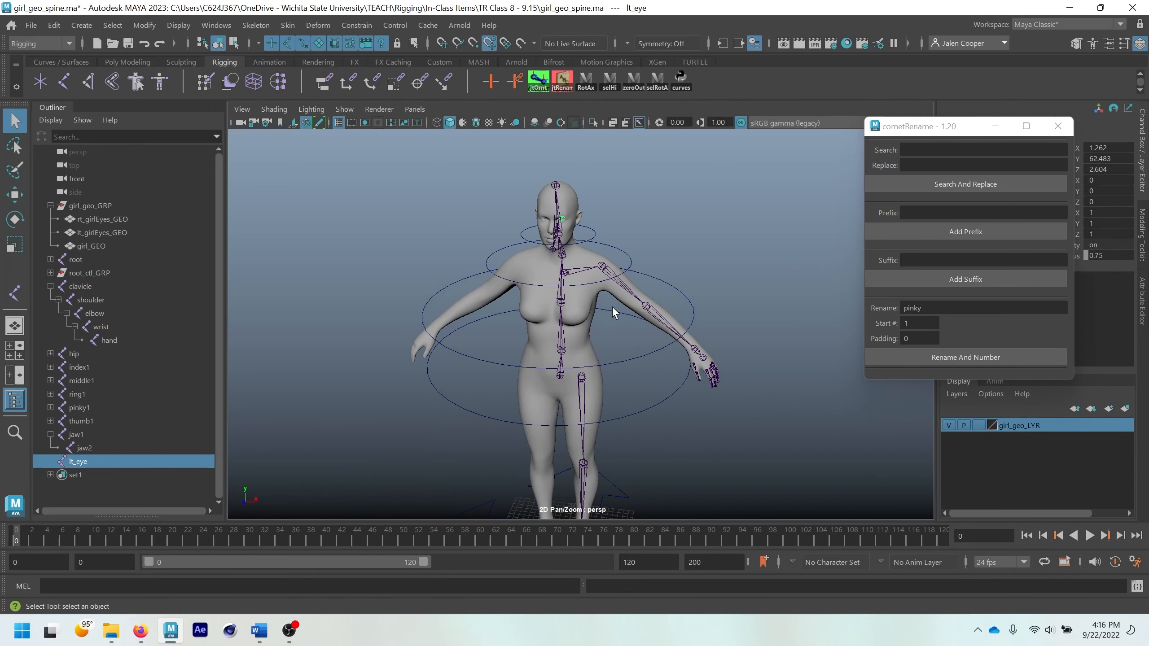
pyautogui.click(935, 211)
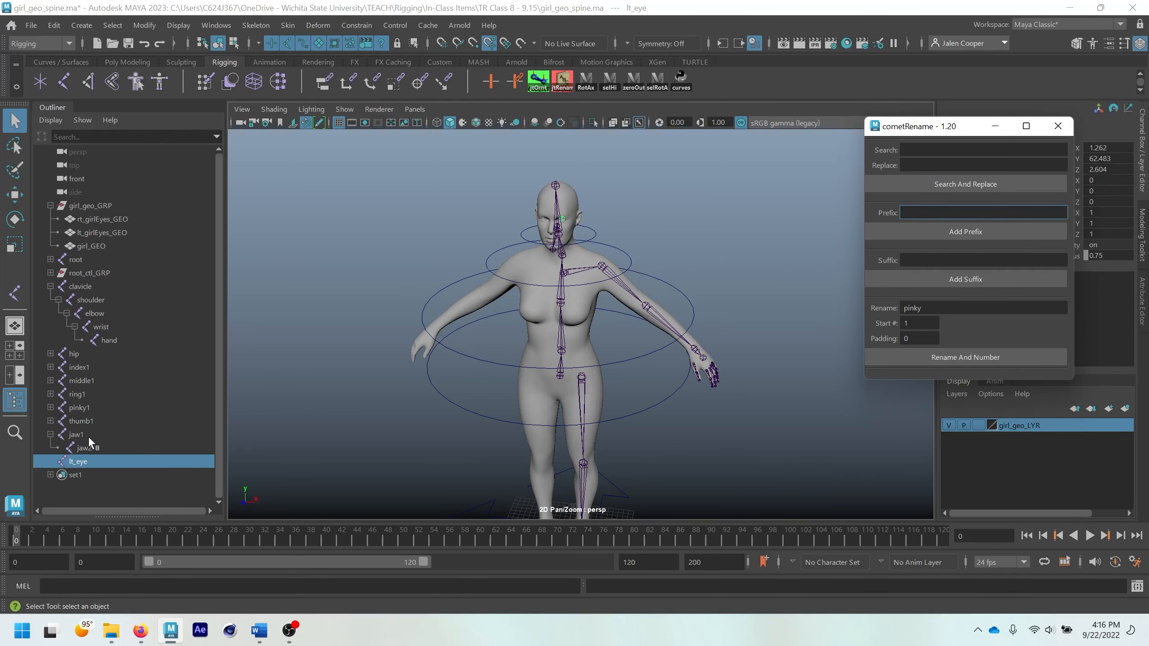
pyautogui.click(81, 421)
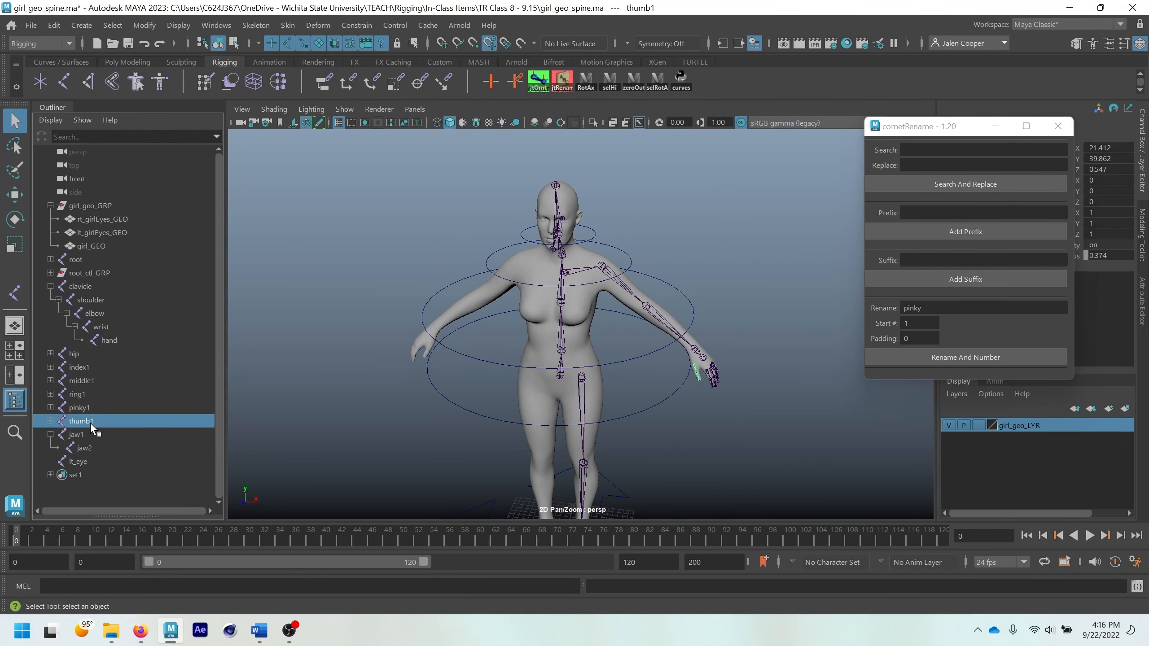
pyautogui.keyDown('shift'); pyautogui.click(86, 369); pyautogui.keyUp('shift')
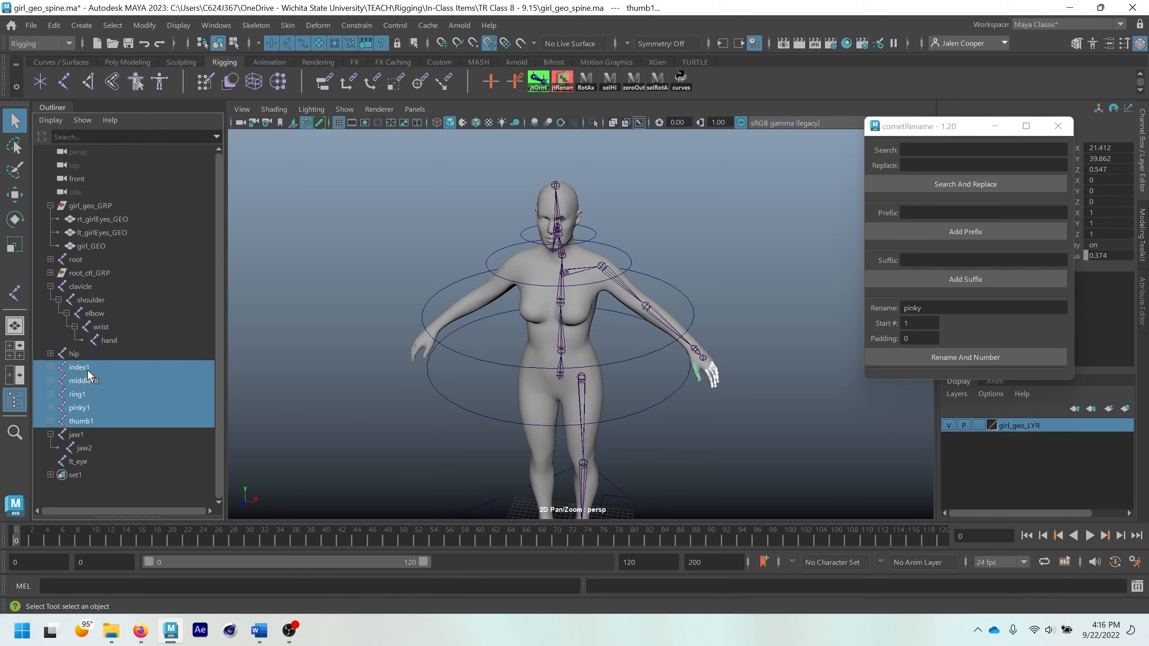
pyautogui.click(608, 84)
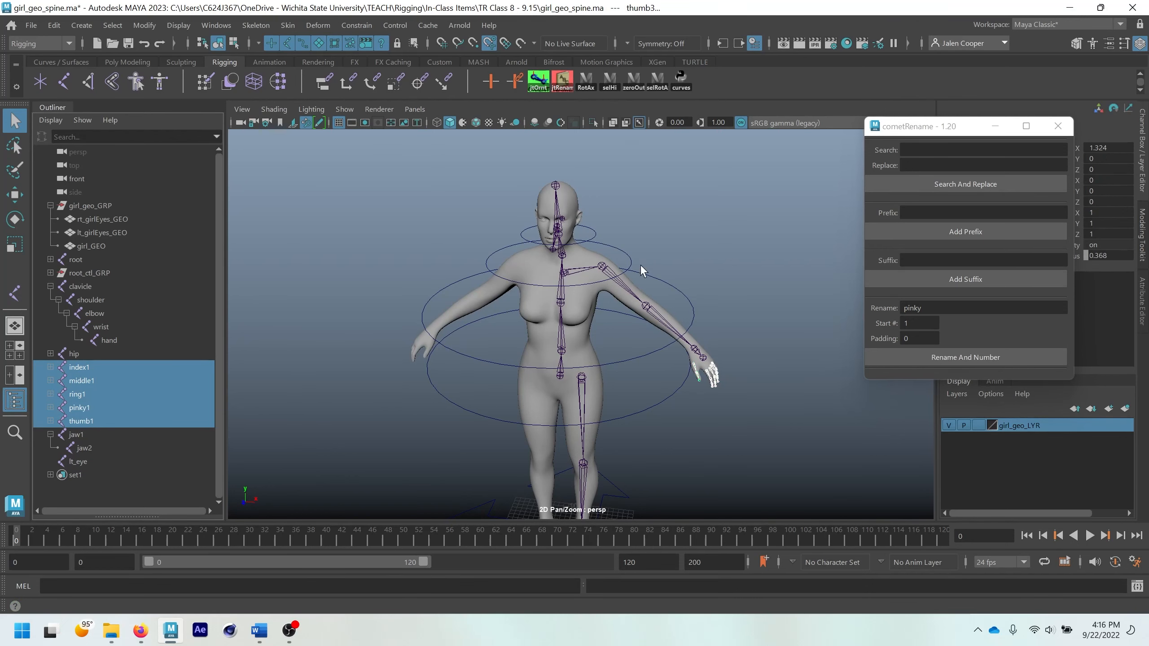
pyautogui.scroll(5, 683, 362)
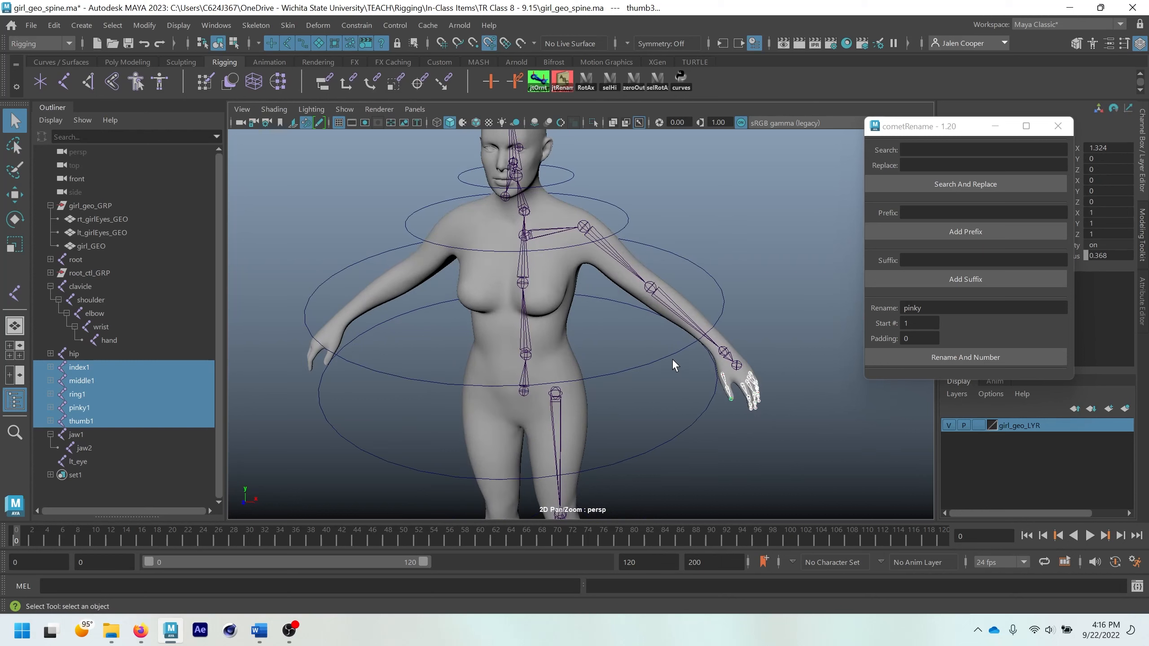
pyautogui.click(145, 24)
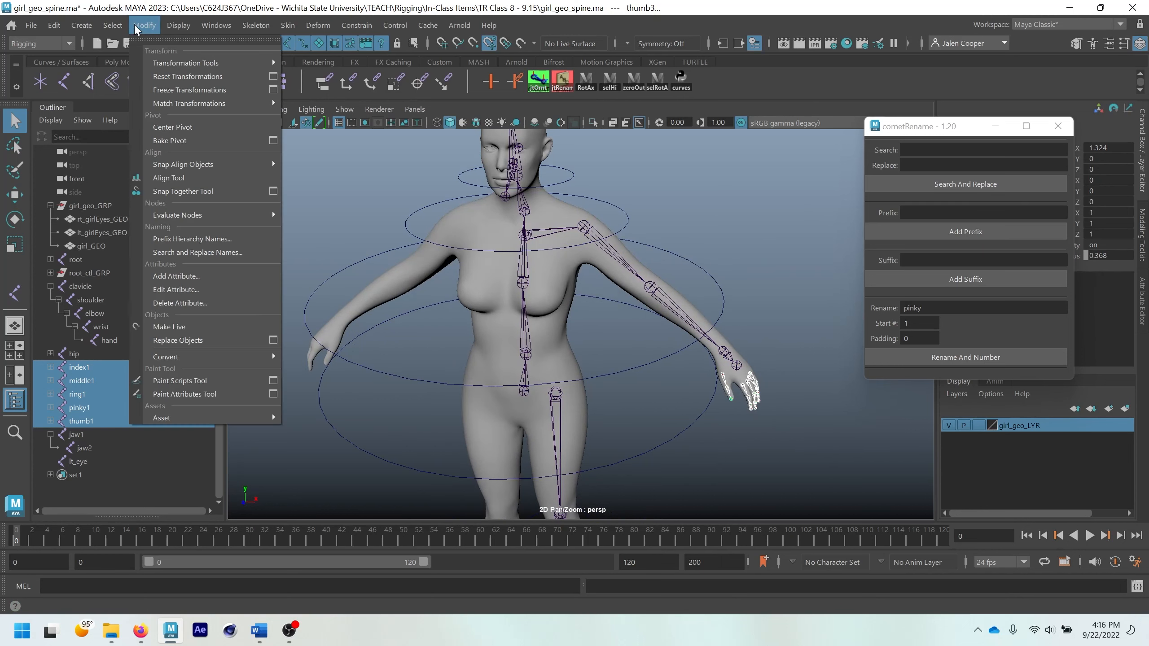
pyautogui.click(214, 239)
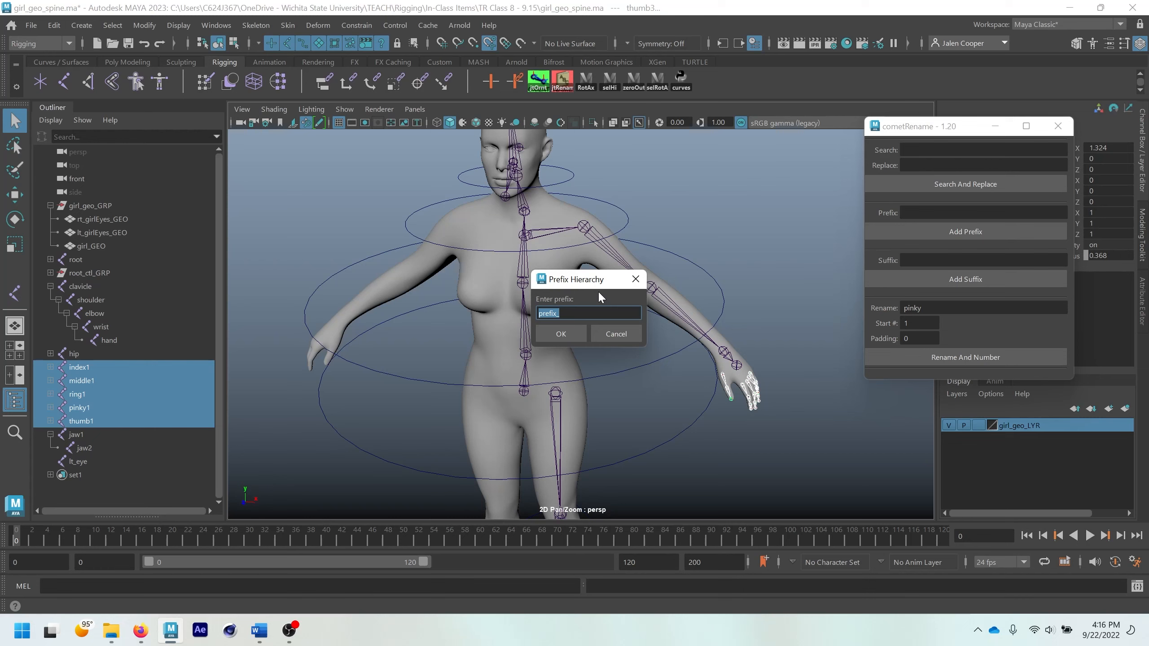
pyautogui.write('lt_')
pyautogui.click(560, 335)
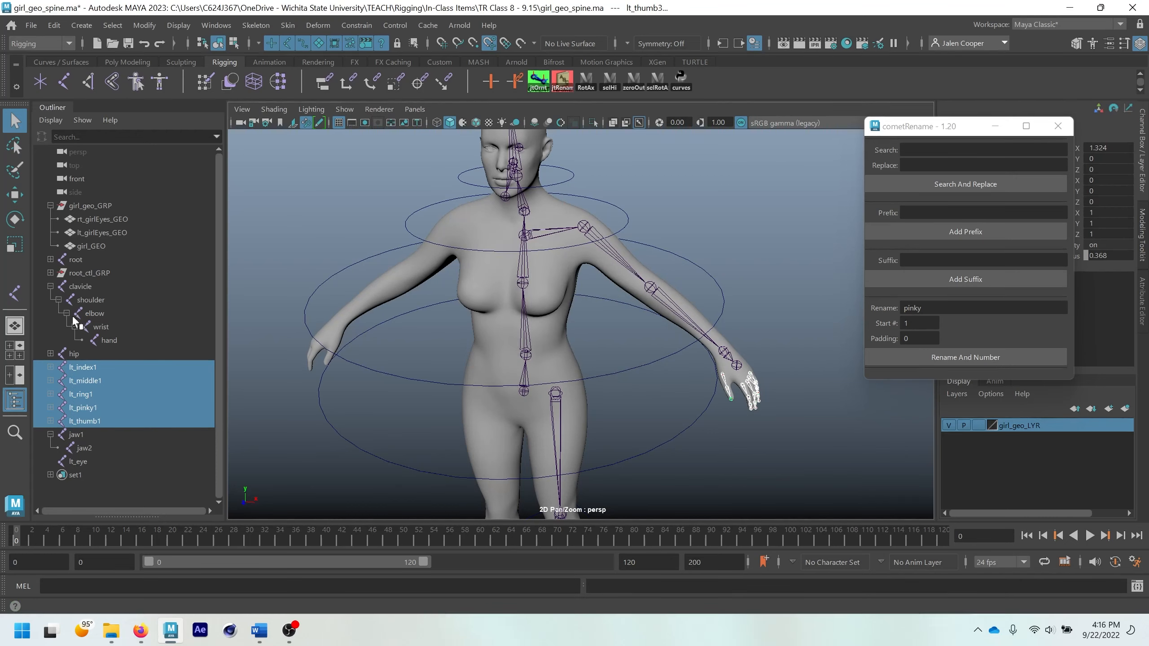
pyautogui.click(50, 367)
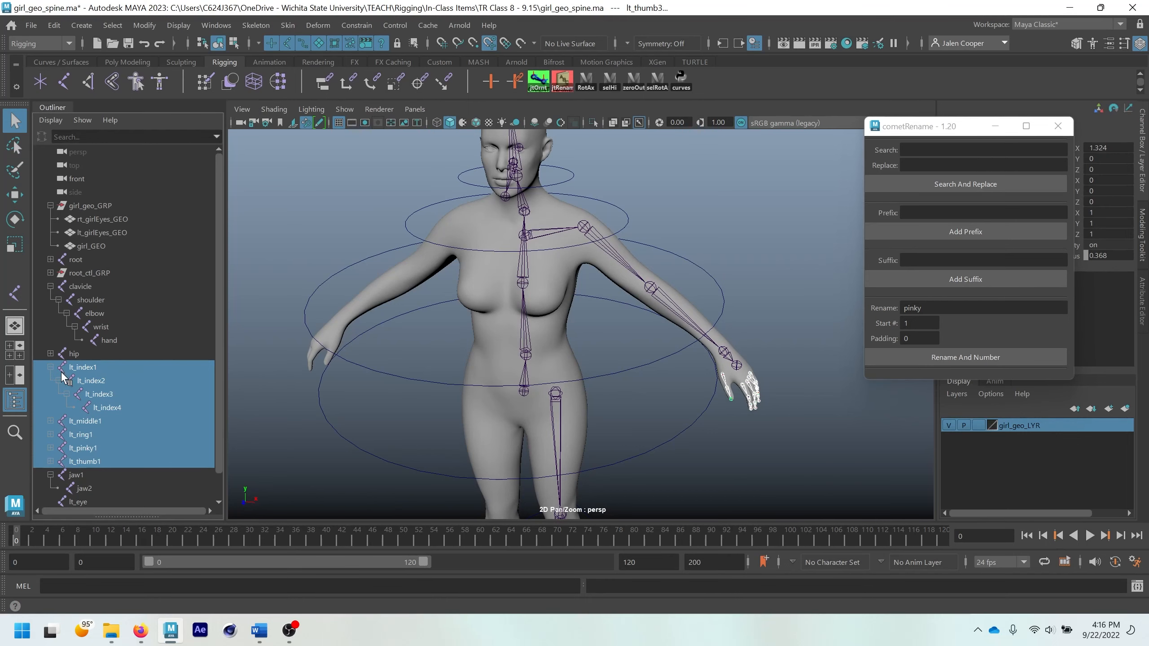
pyautogui.click(50, 368)
pyautogui.click(51, 394)
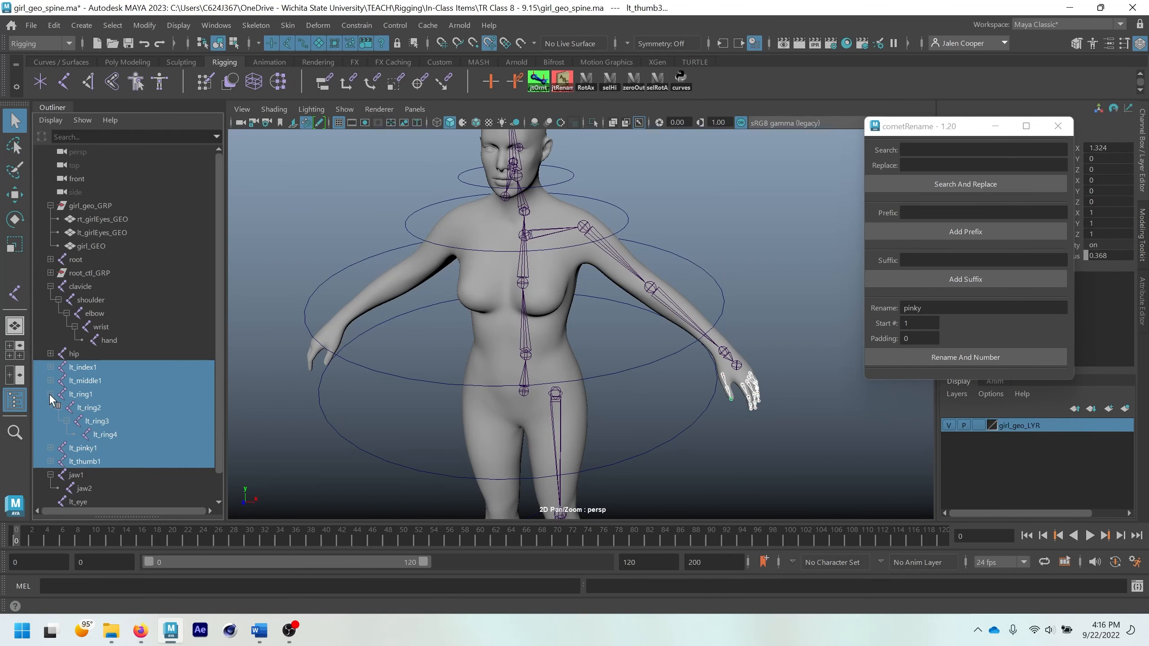
pyautogui.click(50, 393)
# Step: Select the full clavicle and hip hierarchies, add the prefix lt_ with cometRename, then collapse the clavicle chain and clear the selection
pyautogui.click(75, 354)
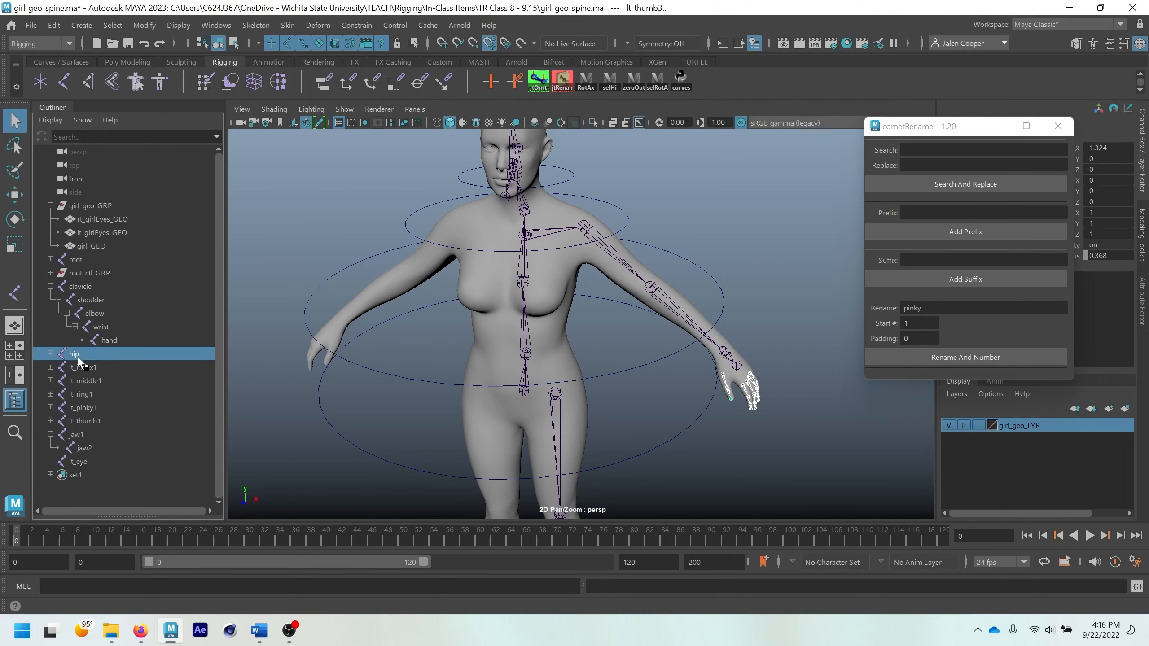
pyautogui.keyDown('shift'); pyautogui.click(84, 286); pyautogui.keyUp('shift')
pyautogui.click(611, 83)
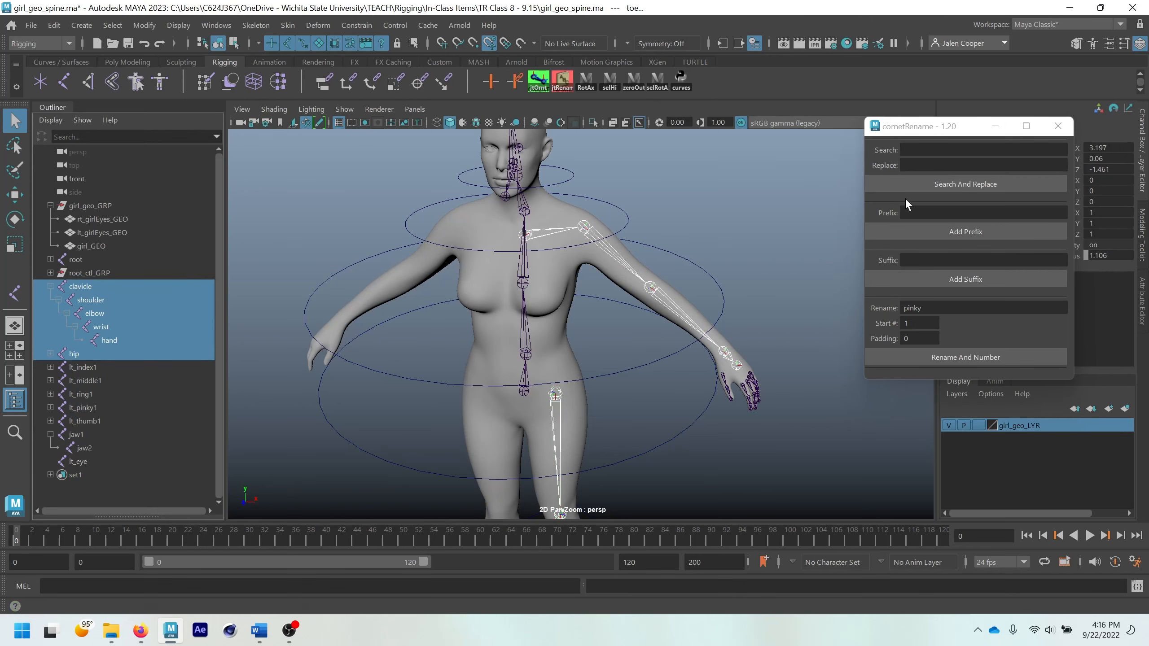
pyautogui.click(924, 210)
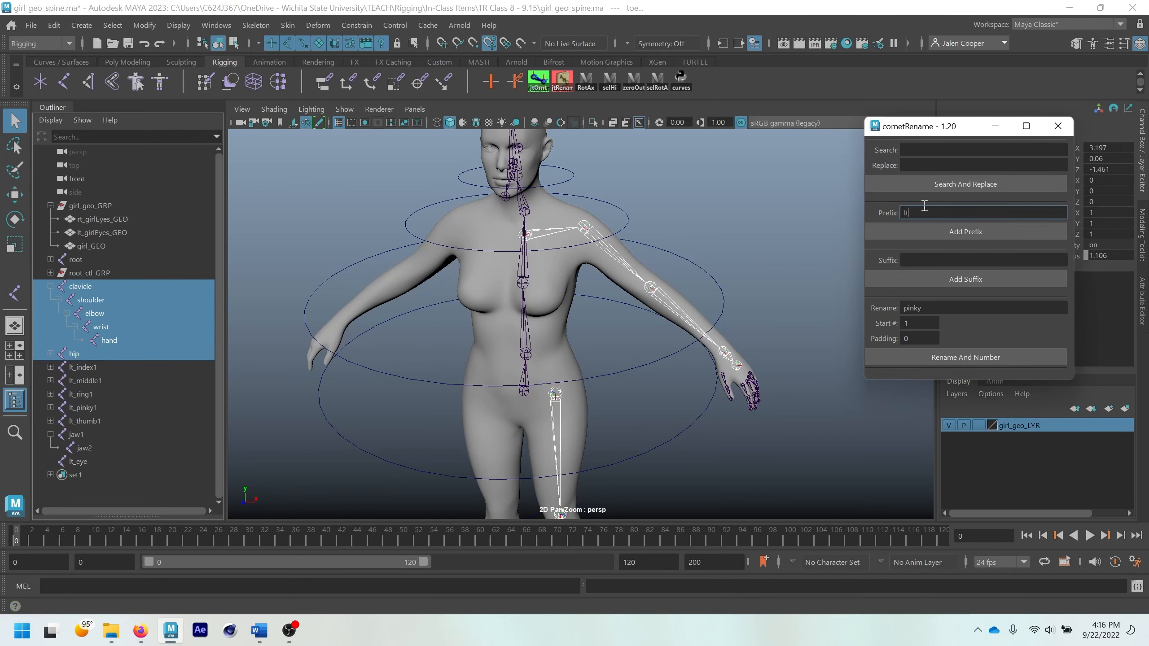
pyautogui.click(933, 227)
pyautogui.click(50, 286)
pyautogui.click(80, 458)
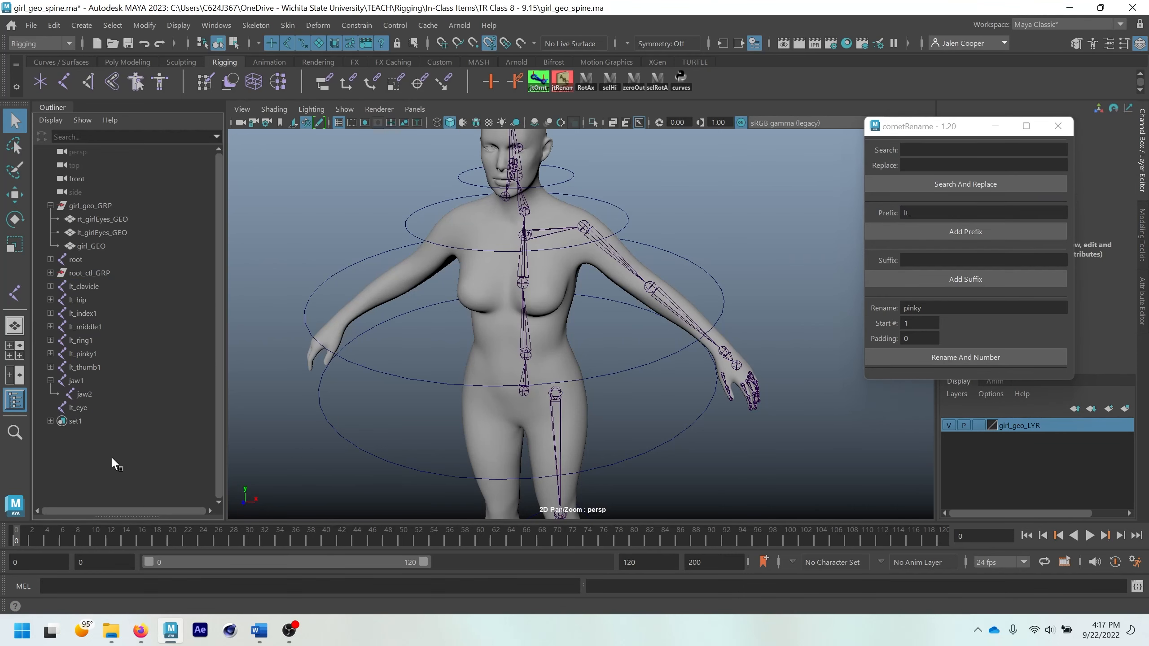